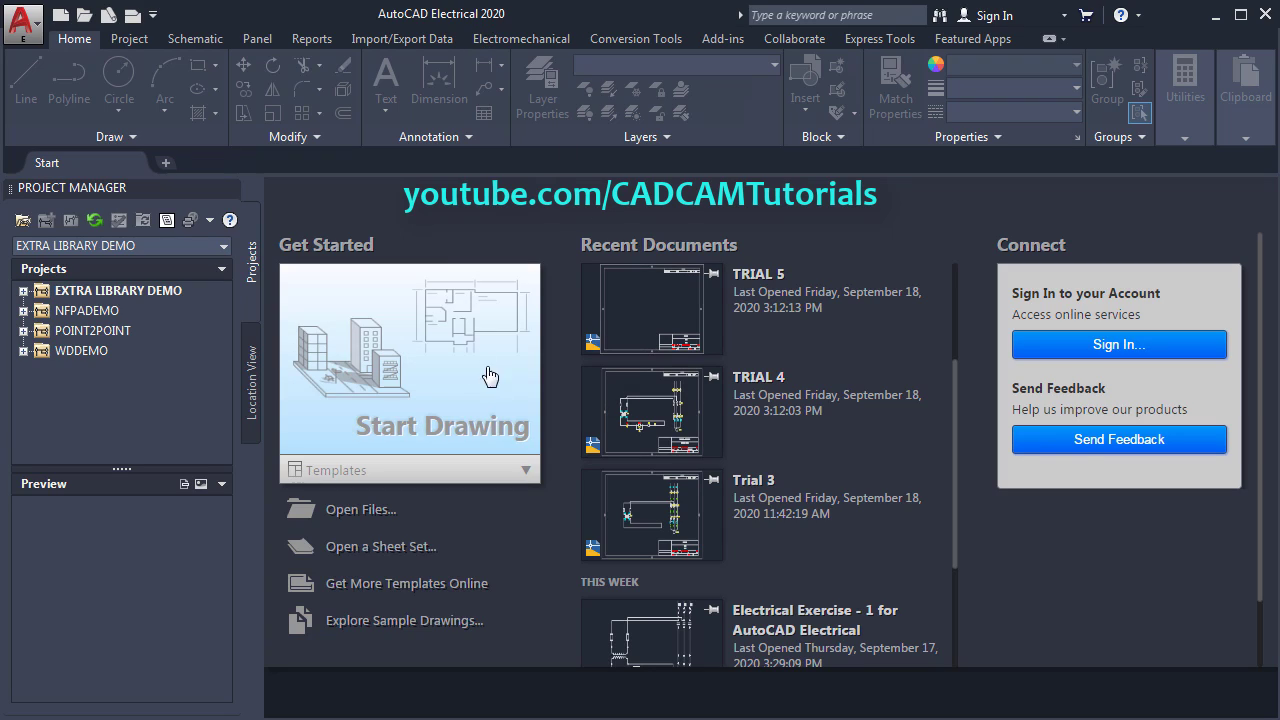
- Check the reference schematic, then browse the ACE_ANSI, Din, GB and IEC drawing templates
key(alt+Tab)
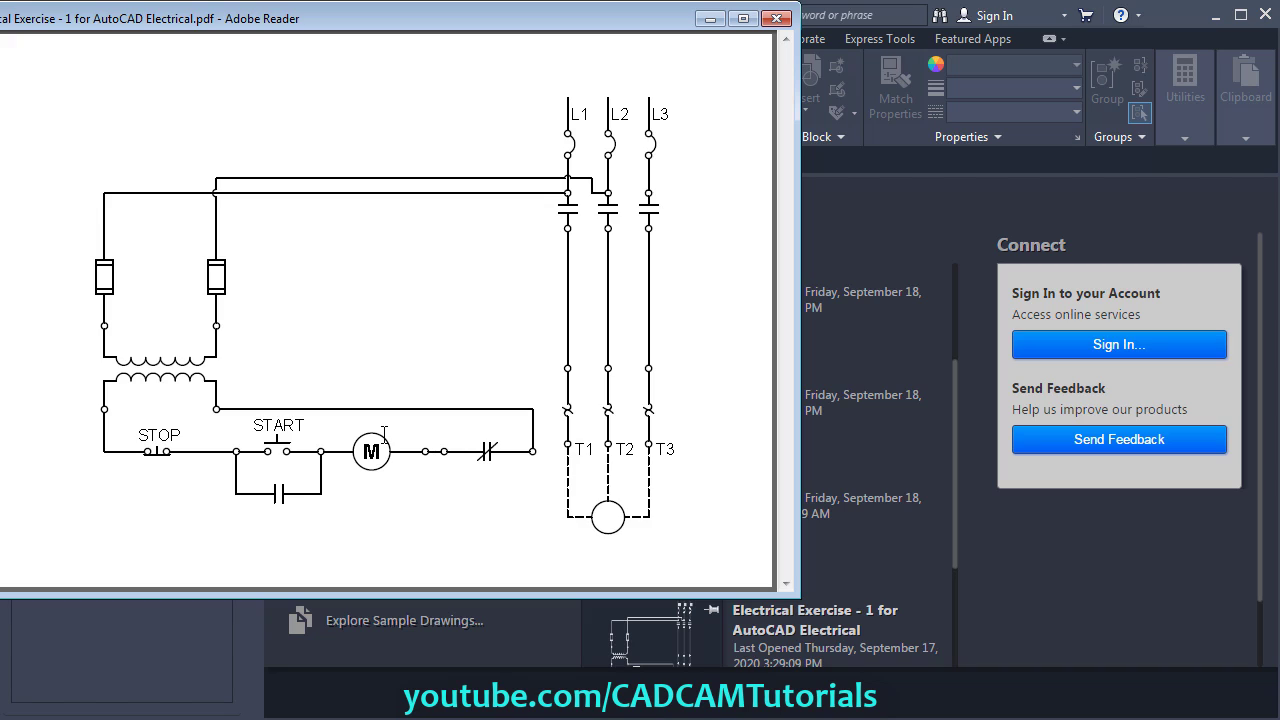
click(990, 527)
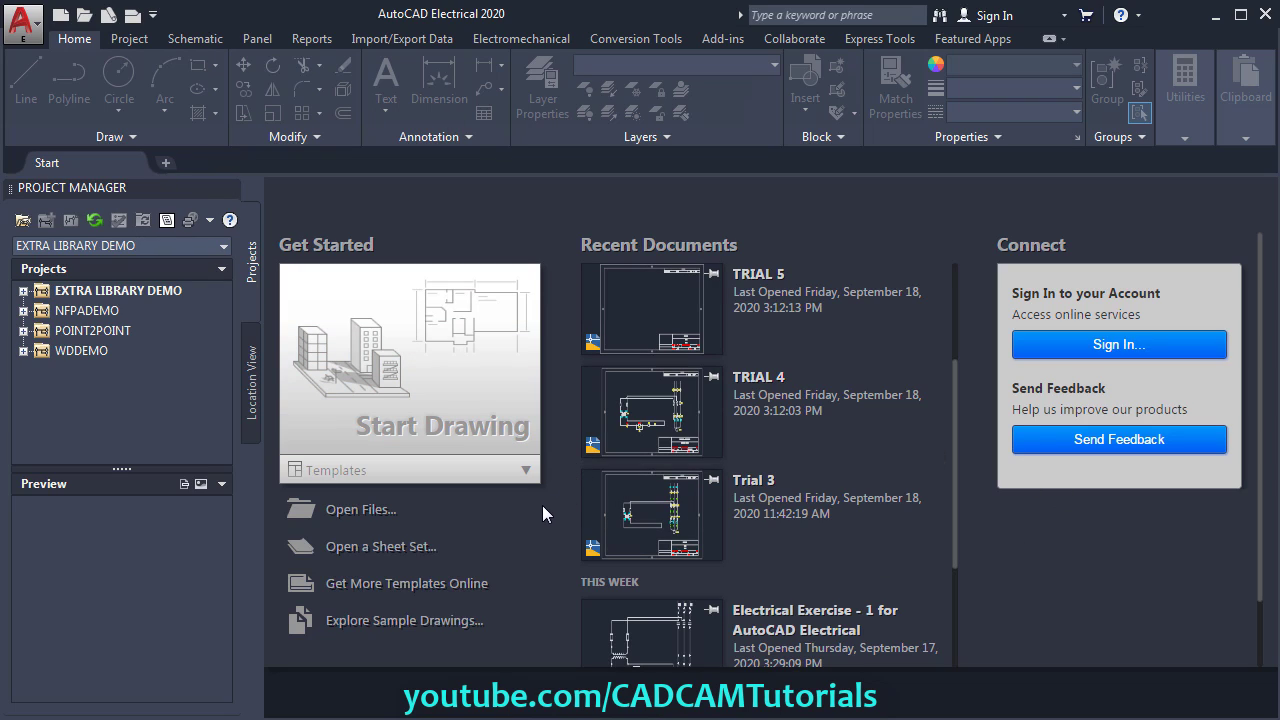
click(530, 474)
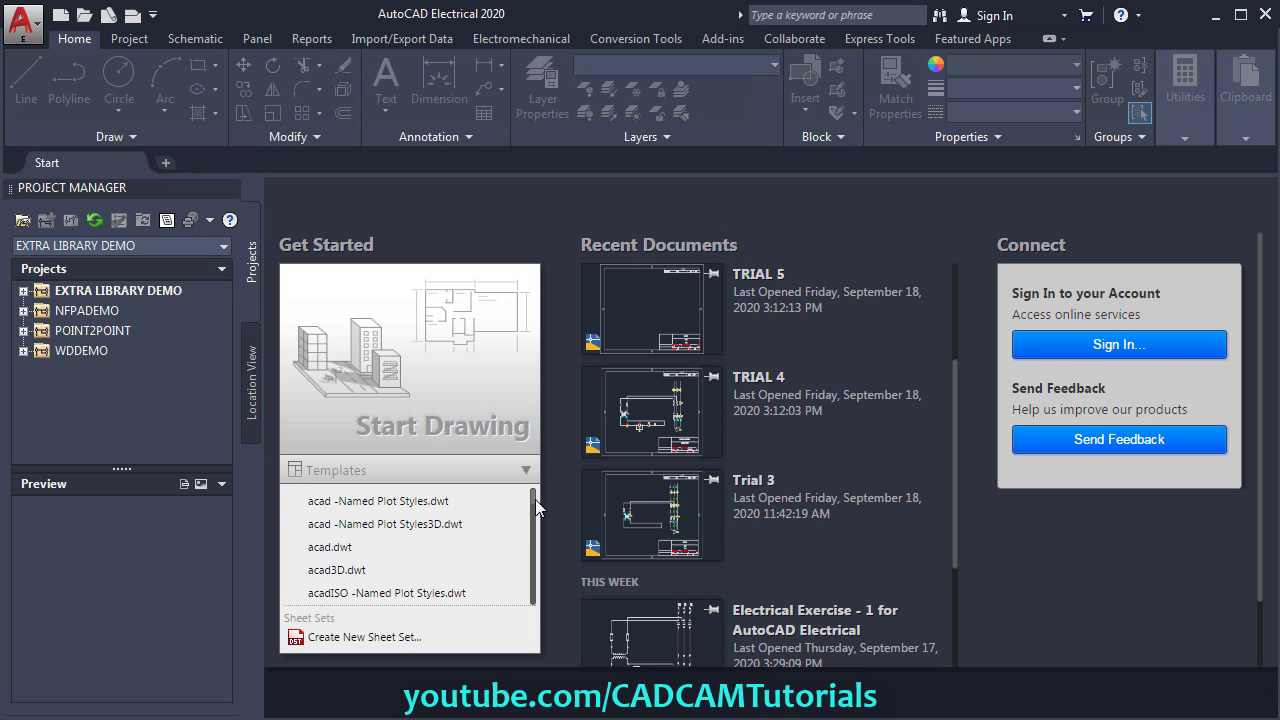
scroll(463, 518, down, 1)
scroll(463, 518, down, 2)
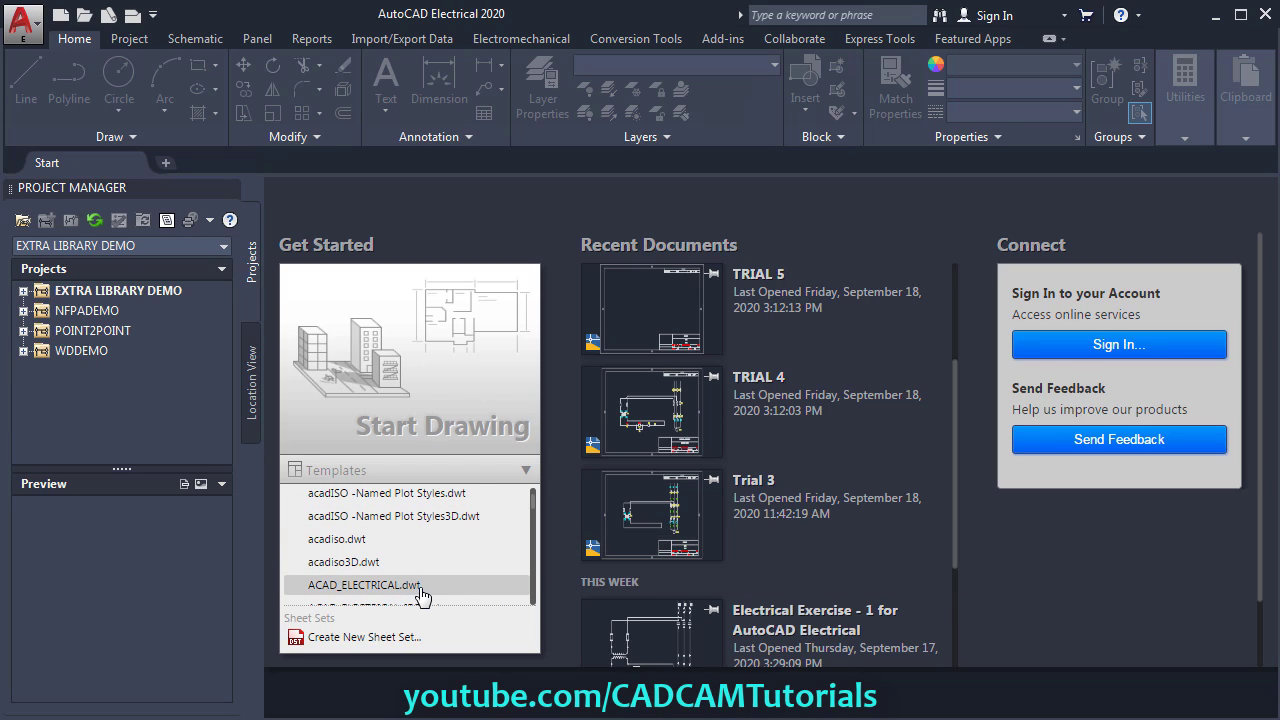
scroll(437, 566, down, 1)
scroll(437, 570, down, 2)
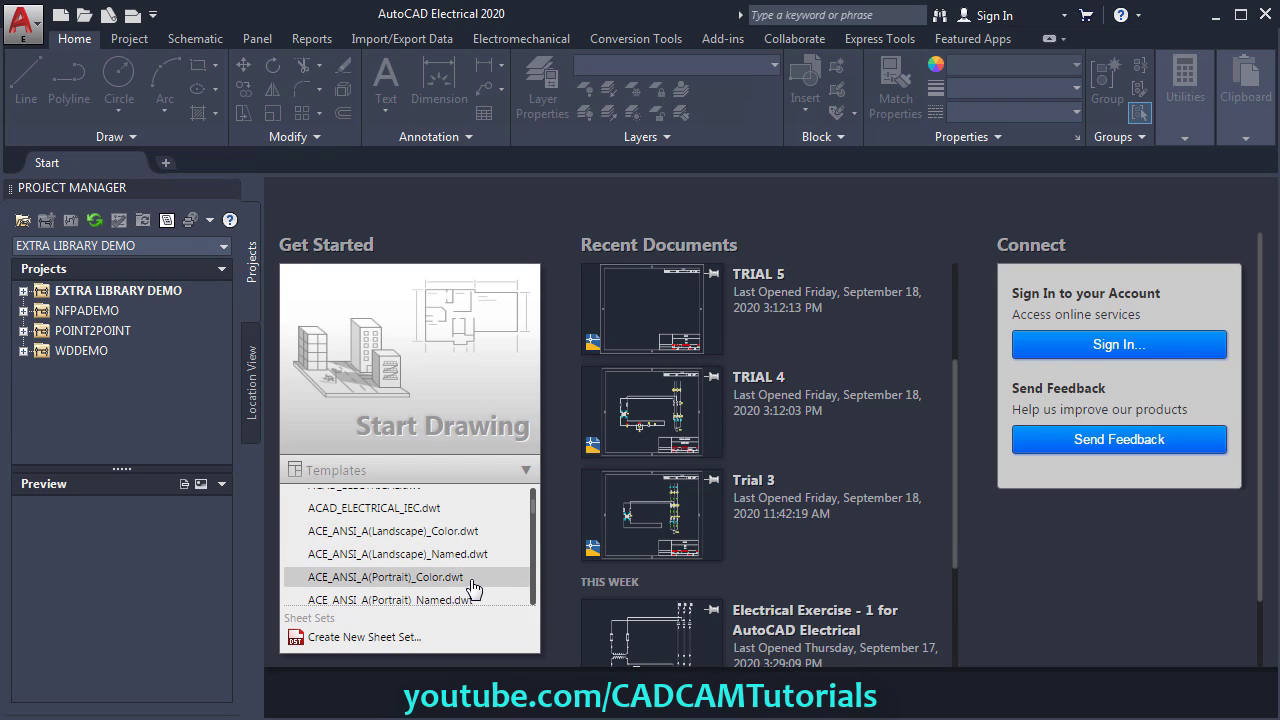
scroll(473, 588, down, 2)
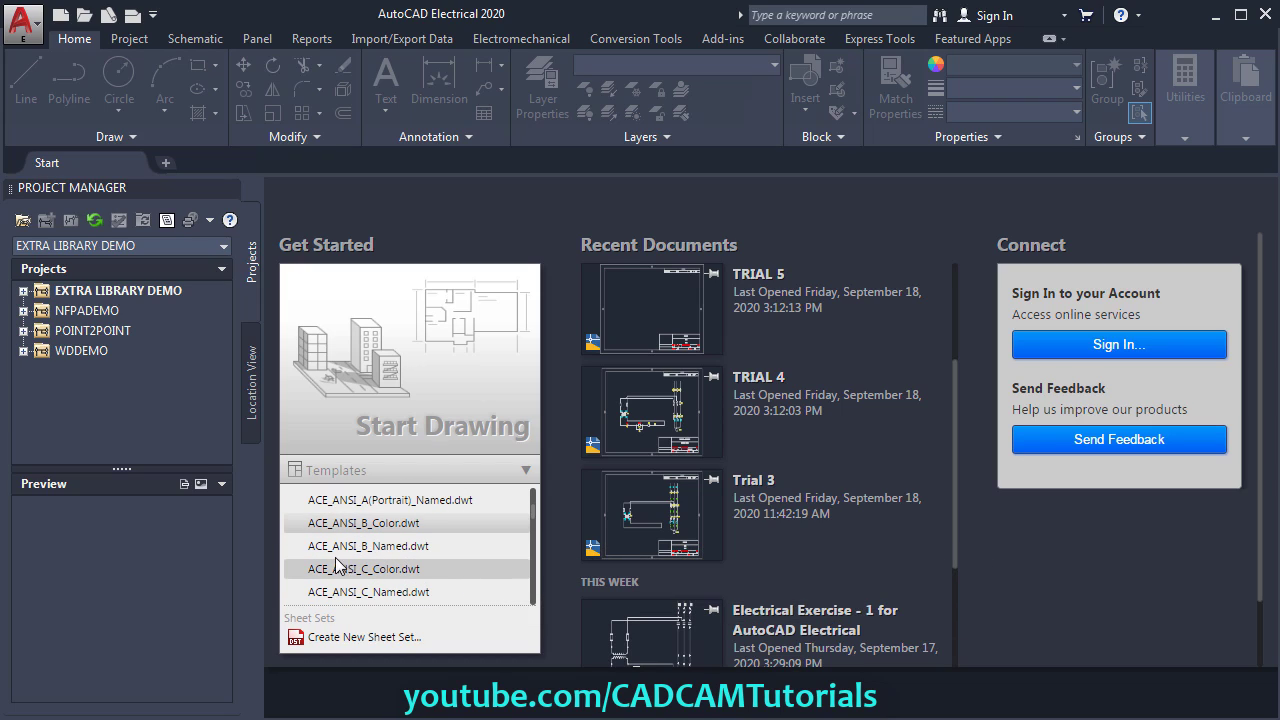
scroll(373, 565, down, 1)
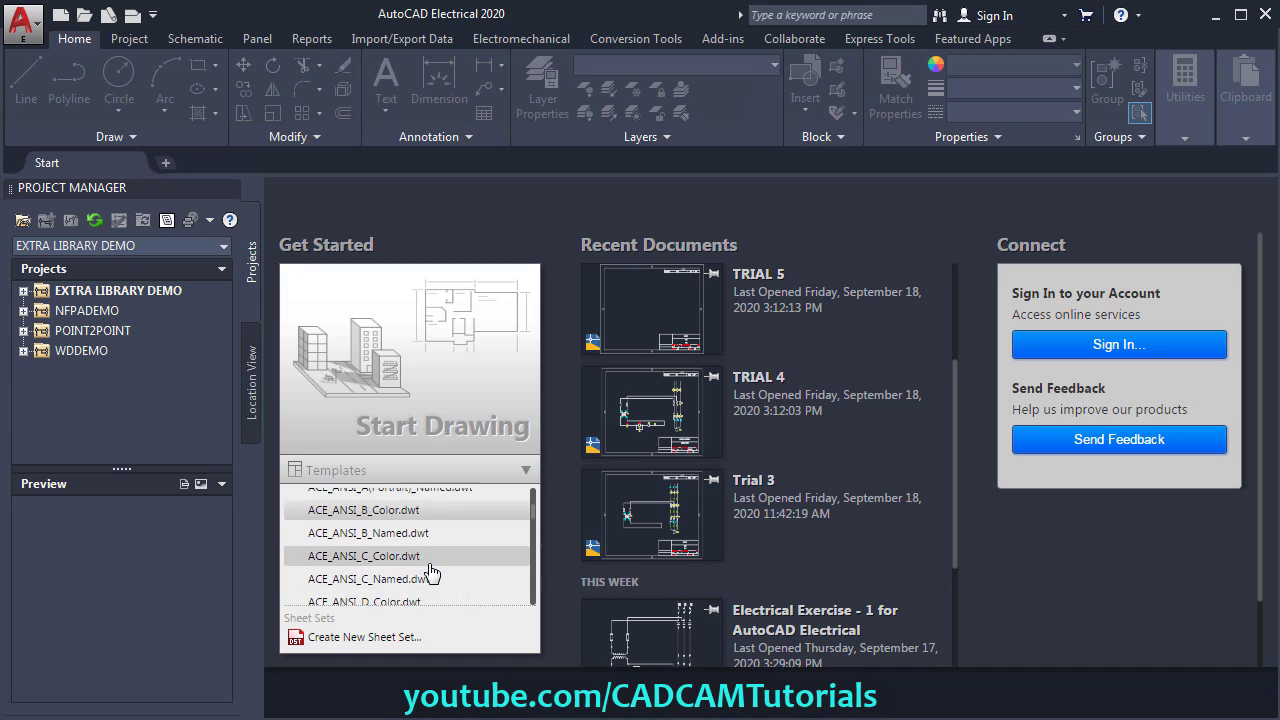
scroll(420, 568, down, 1)
scroll(443, 571, down, 2)
scroll(446, 572, down, 1)
scroll(446, 572, down, 1)
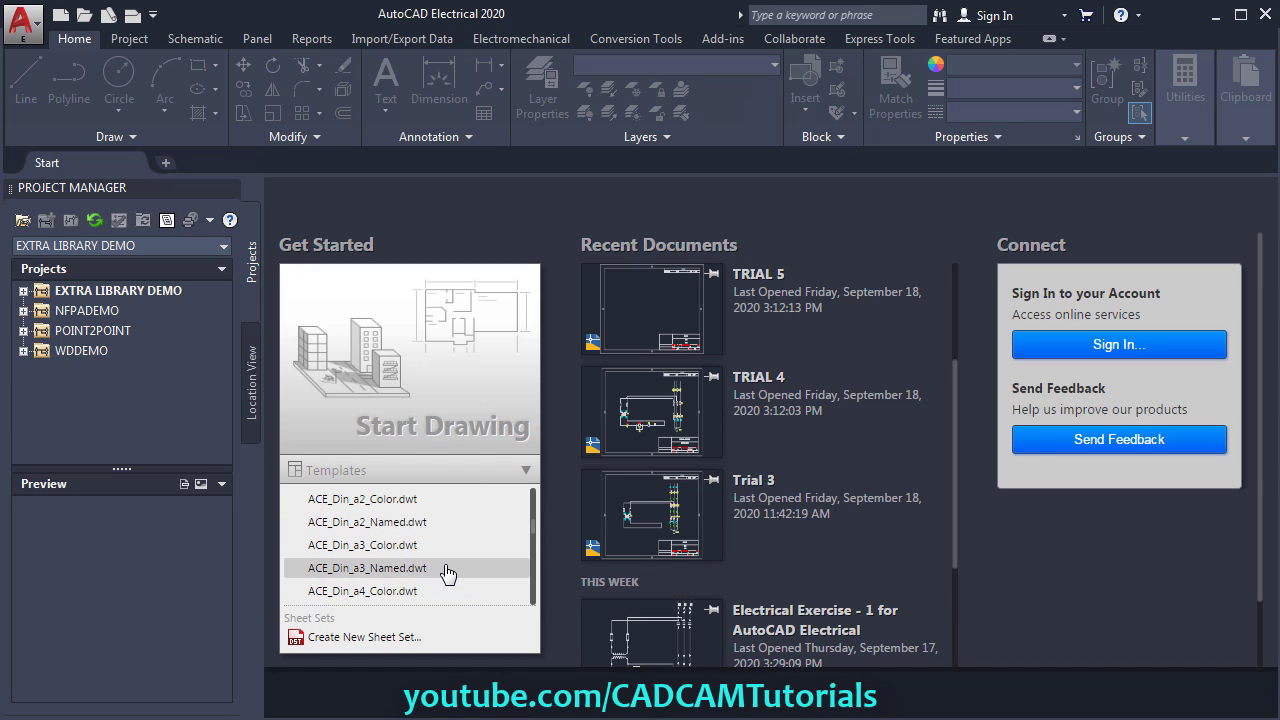
scroll(447, 573, down, 2)
scroll(448, 575, down, 1)
scroll(449, 576, down, 1)
scroll(445, 577, down, 1)
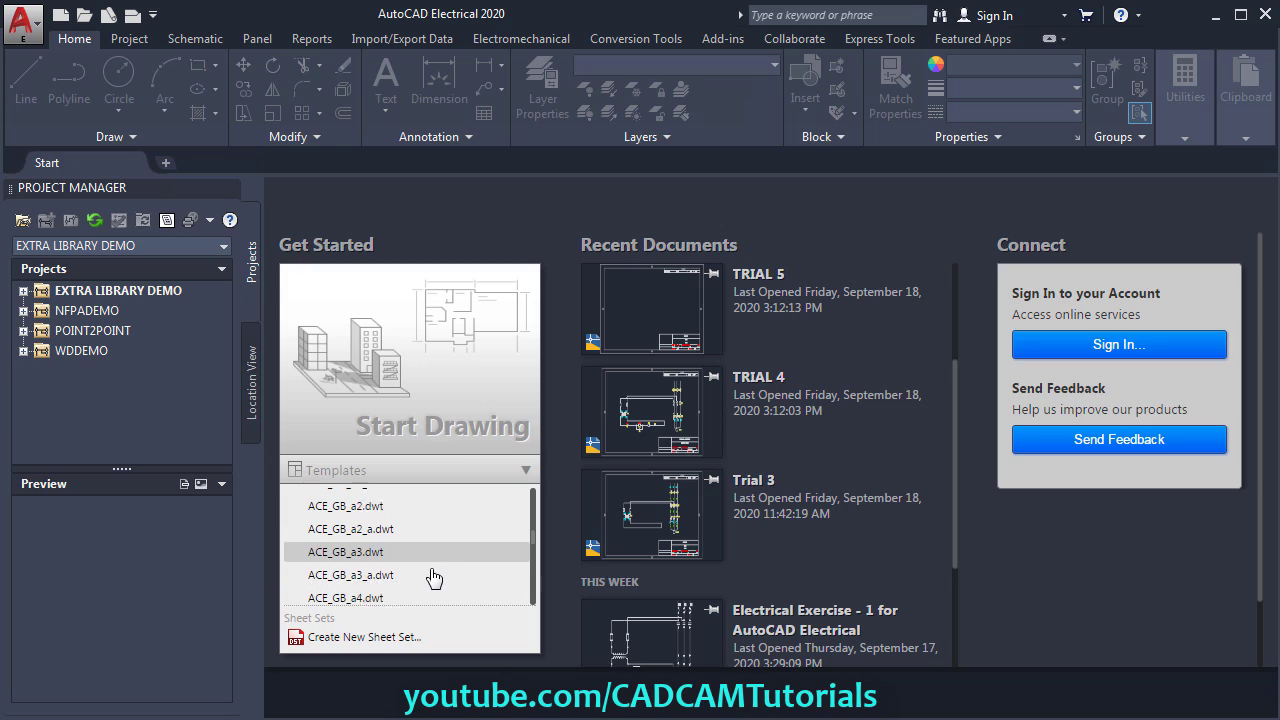
scroll(437, 578, down, 1)
scroll(435, 577, down, 1)
scroll(433, 577, down, 1)
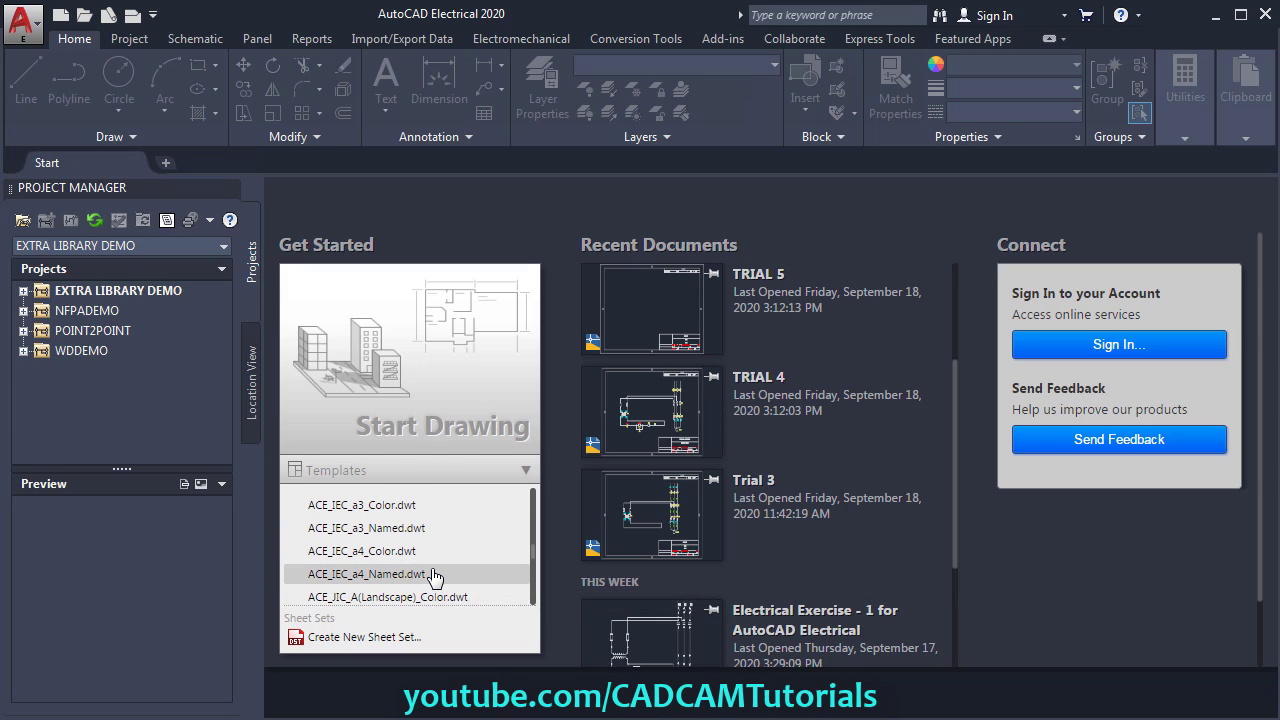
scroll(430, 574, up, 1)
scroll(443, 582, up, 2)
scroll(442, 580, up, 2)
scroll(441, 578, up, 2)
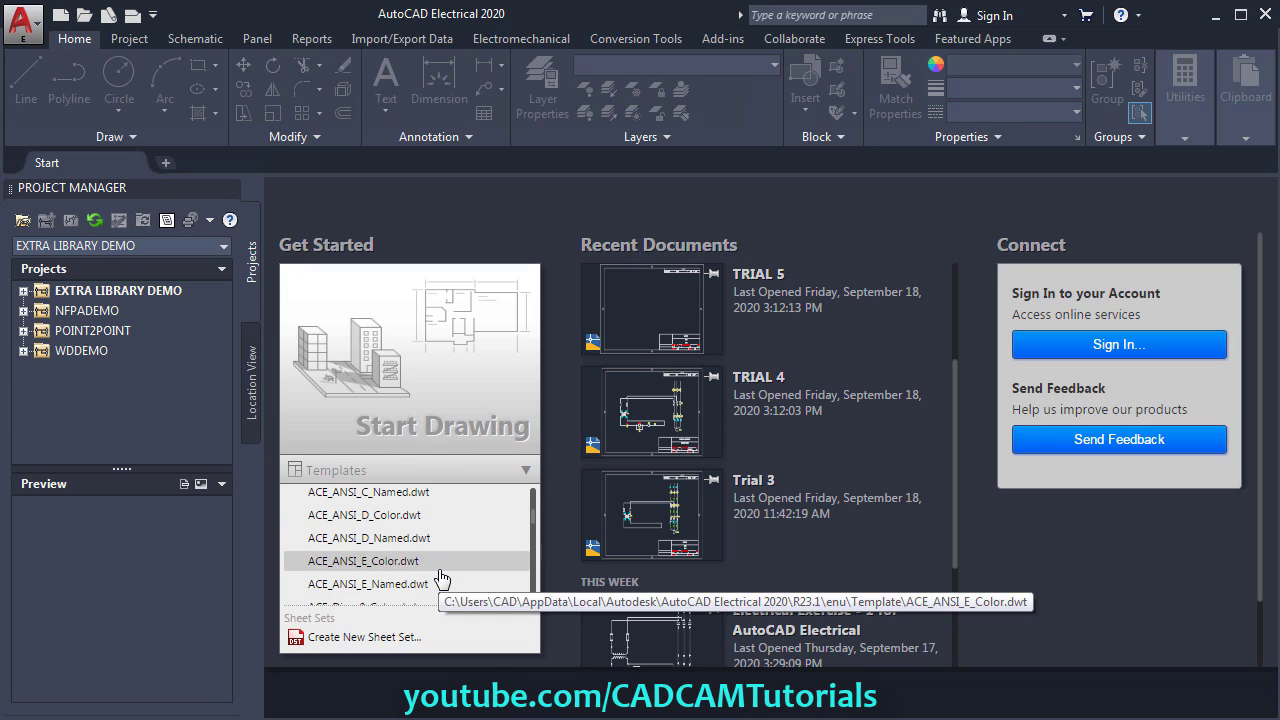
scroll(443, 574, up, 1)
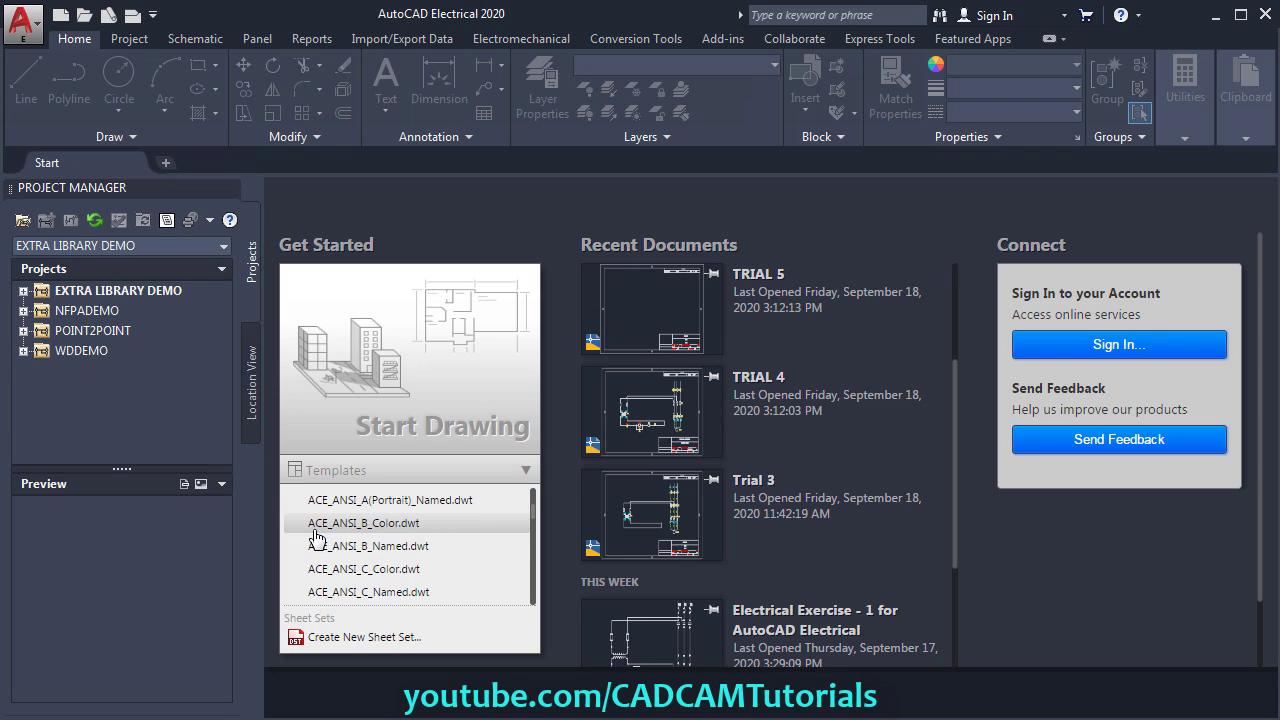
- Start Drawing1 from a template, zoom to its border, and browse the Project, Schematic and Panel tools
click(395, 528)
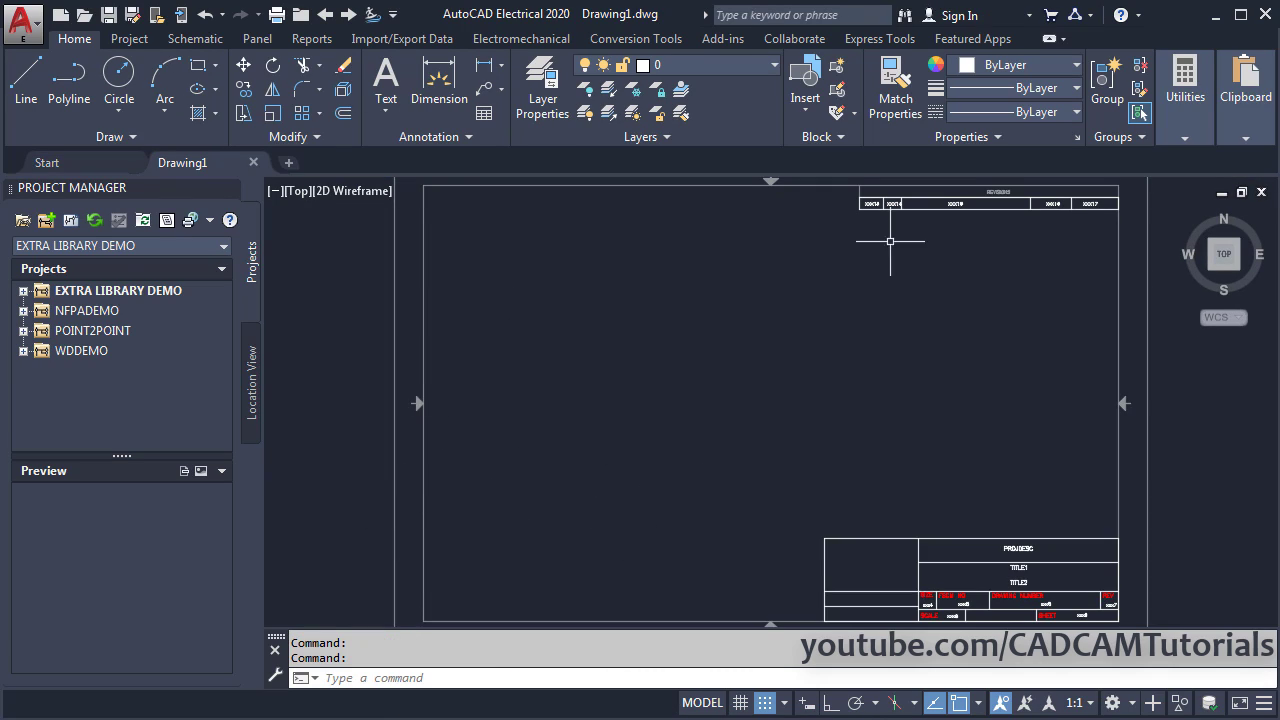
middle_click(715, 418)
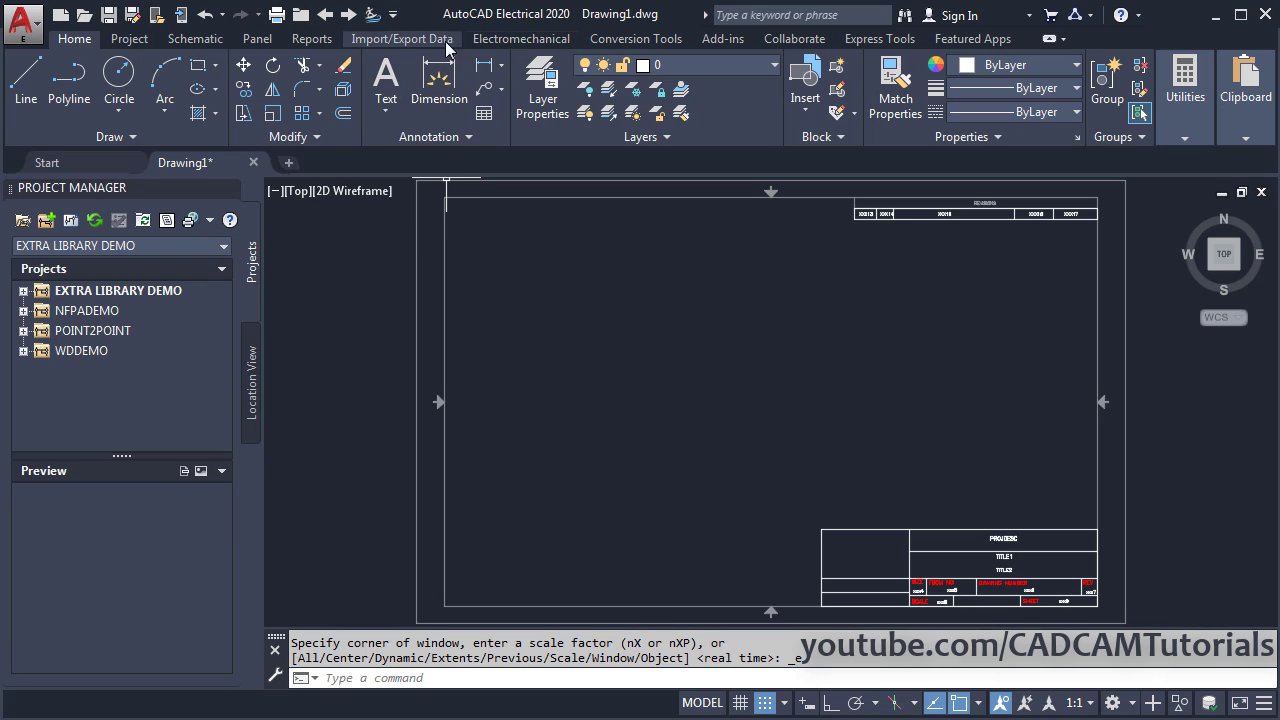
click(128, 42)
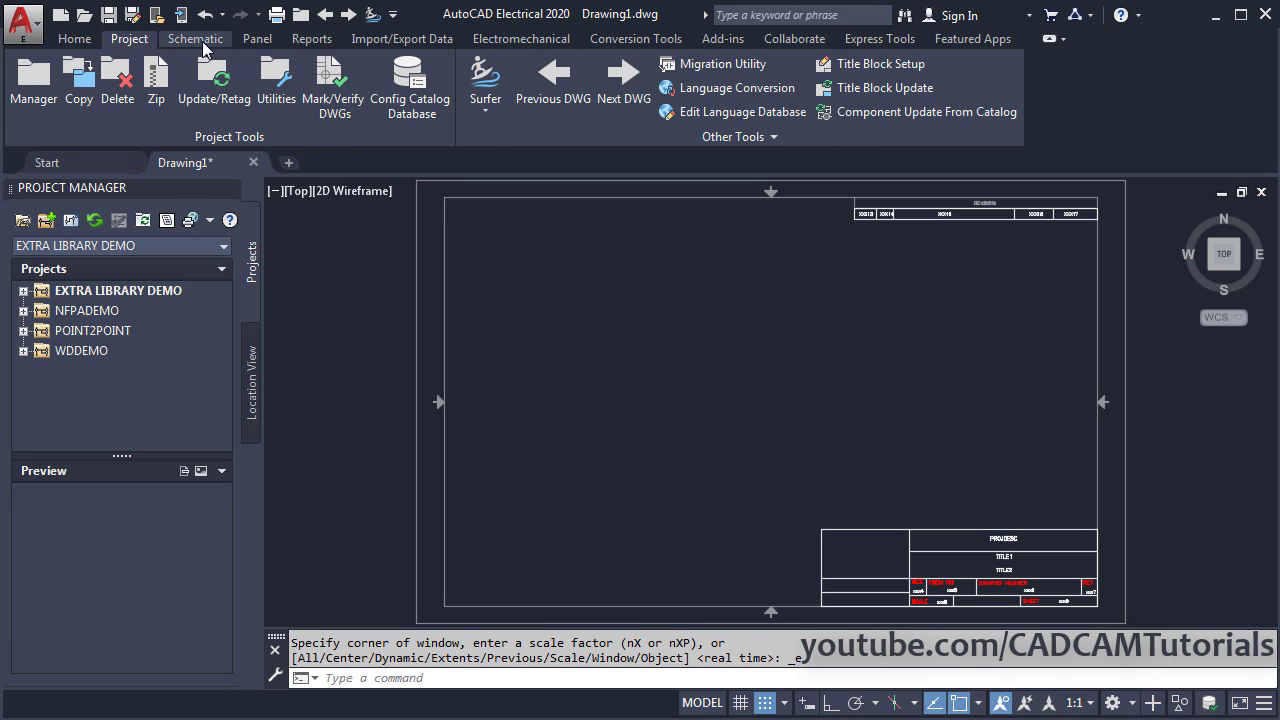
click(200, 42)
click(257, 40)
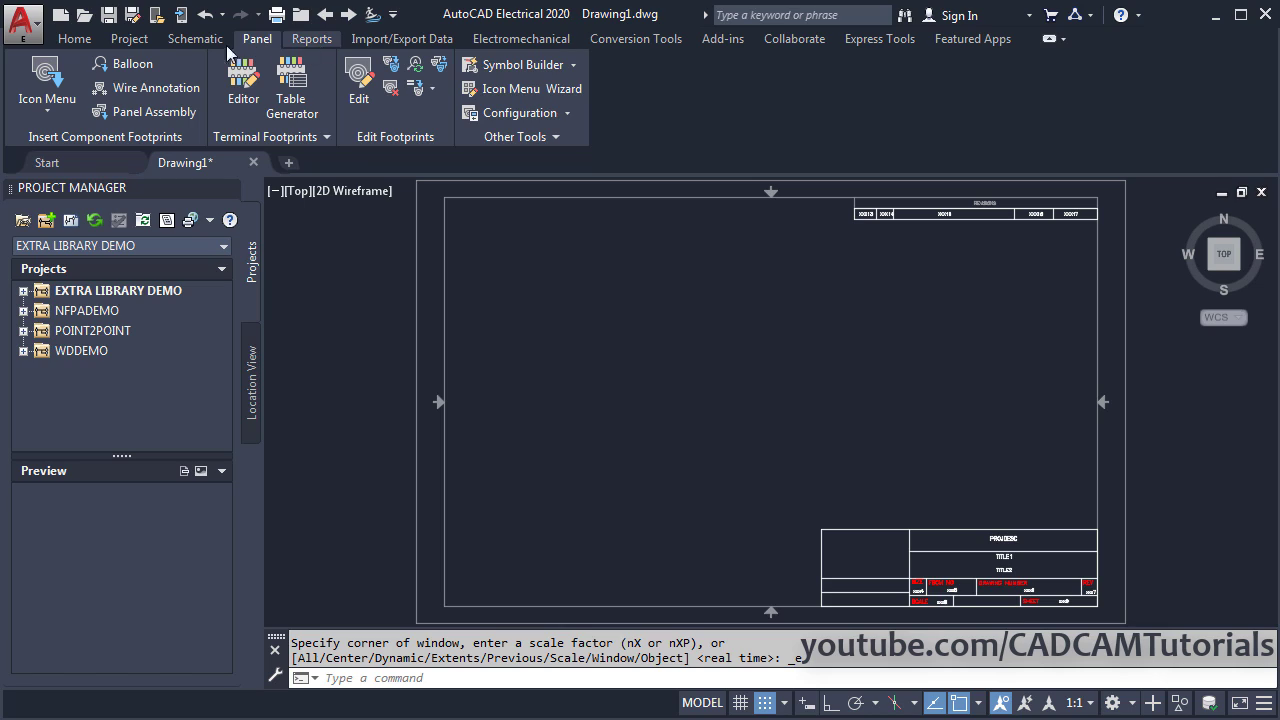
click(138, 44)
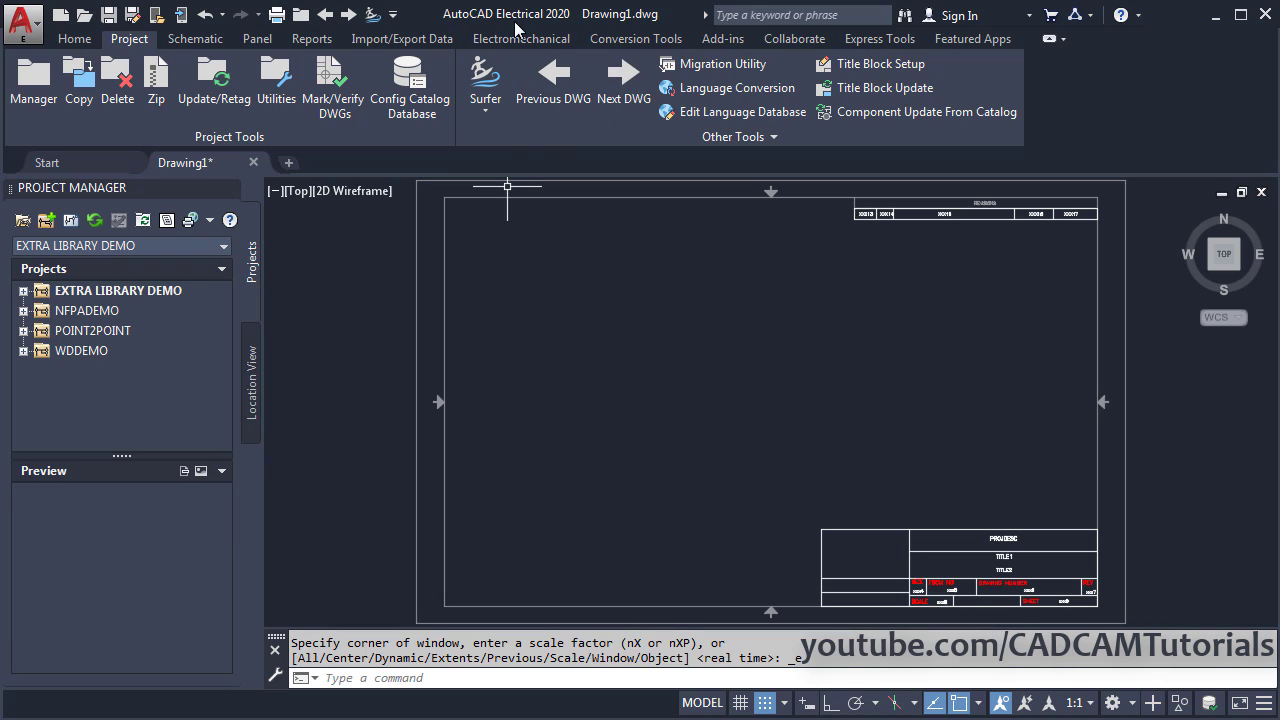
click(84, 43)
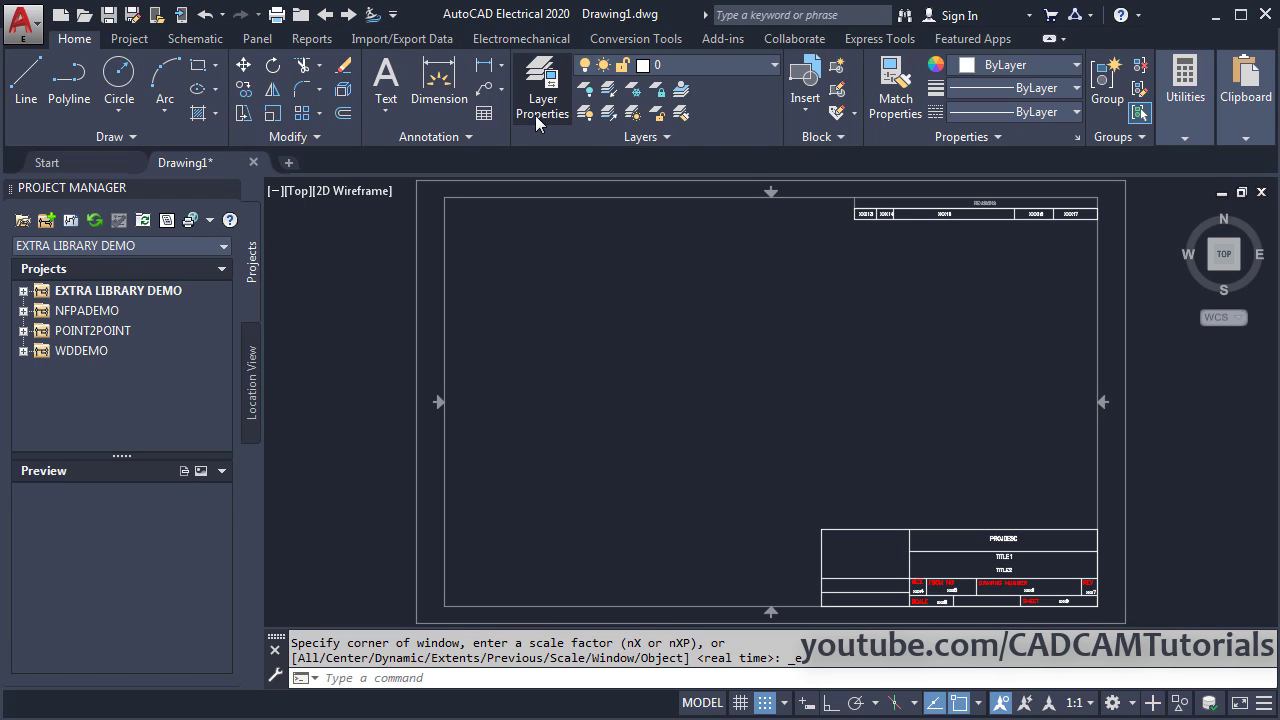
click(130, 42)
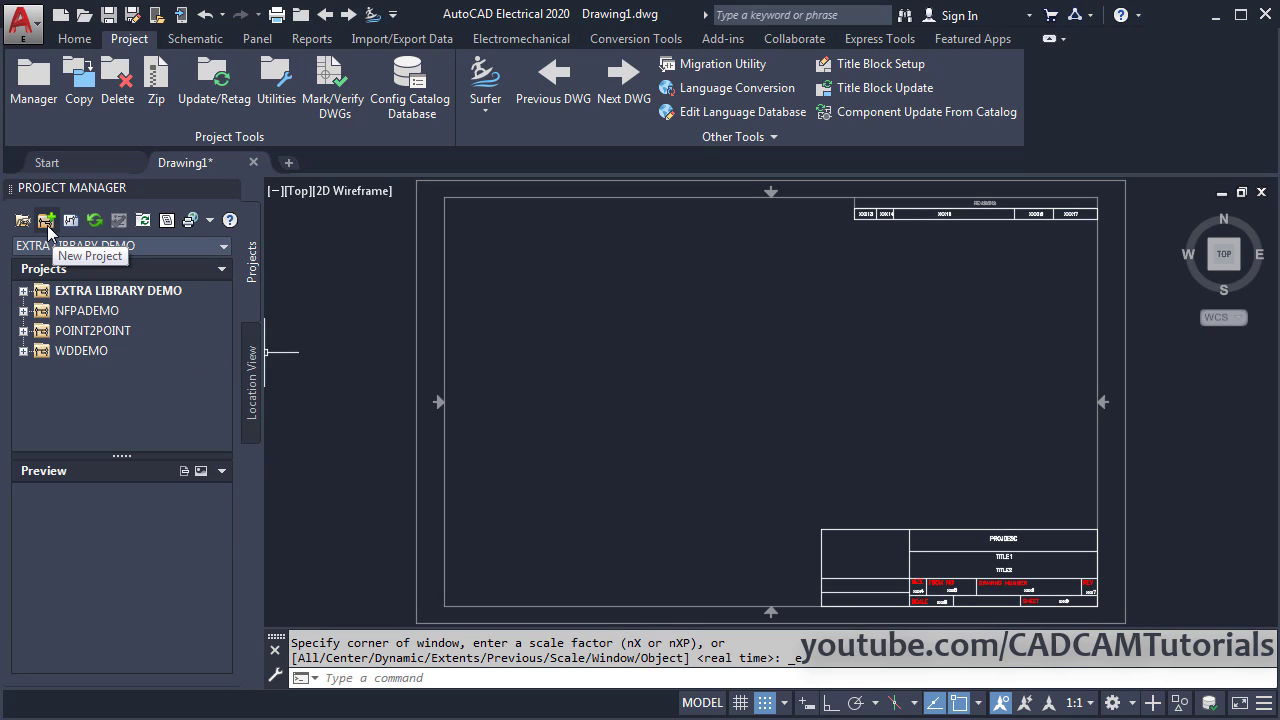
- Create a new project named 'Electrical - 1' in the default location and open its properties
click(47, 224)
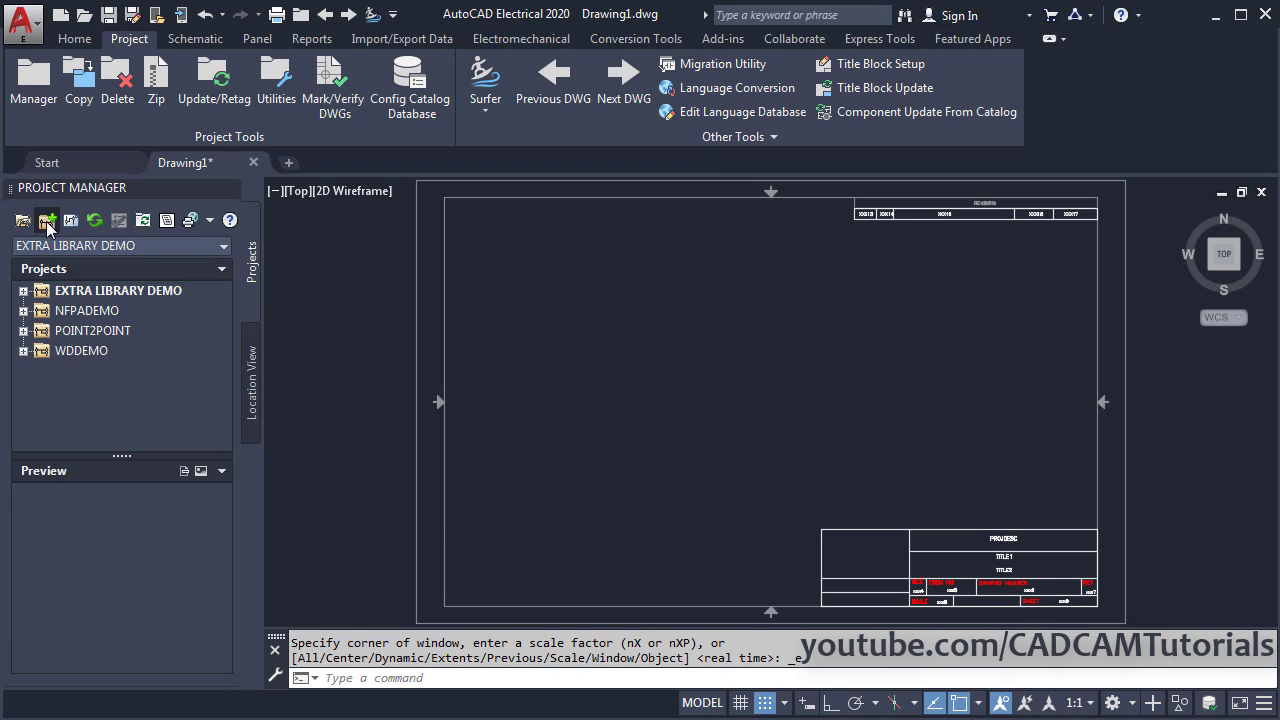
click(353, 263)
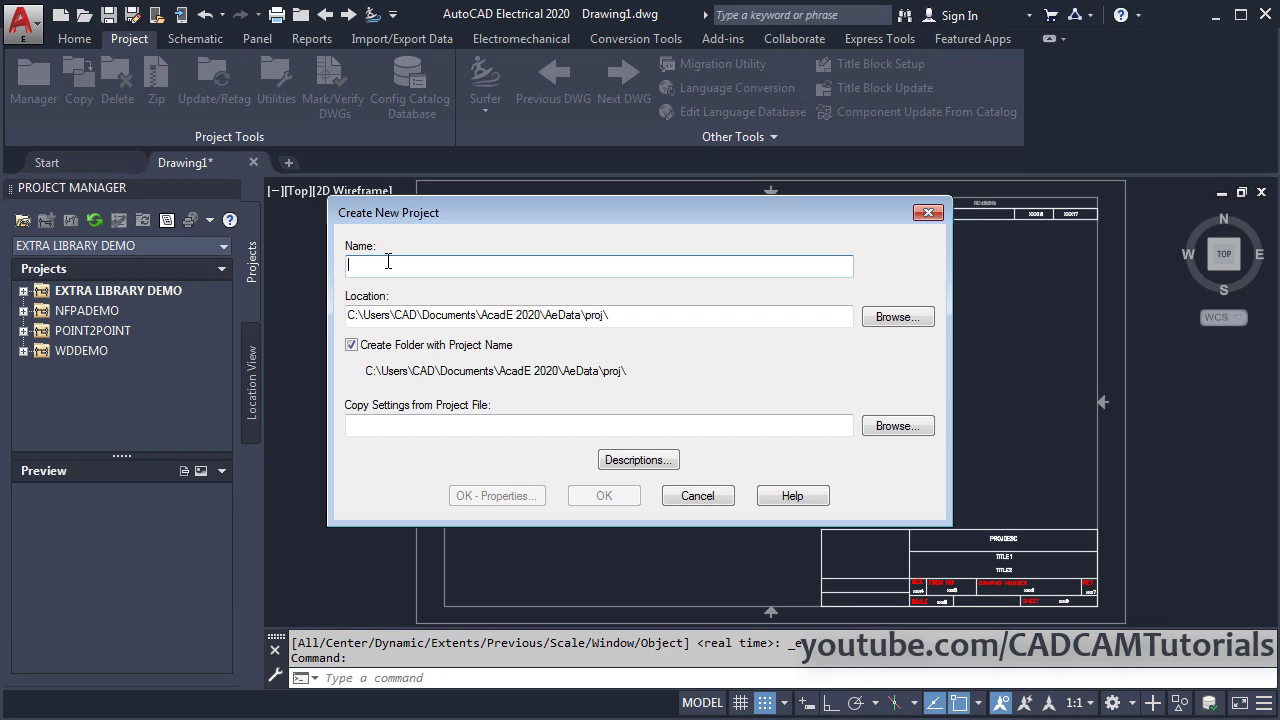
text(Electrical)
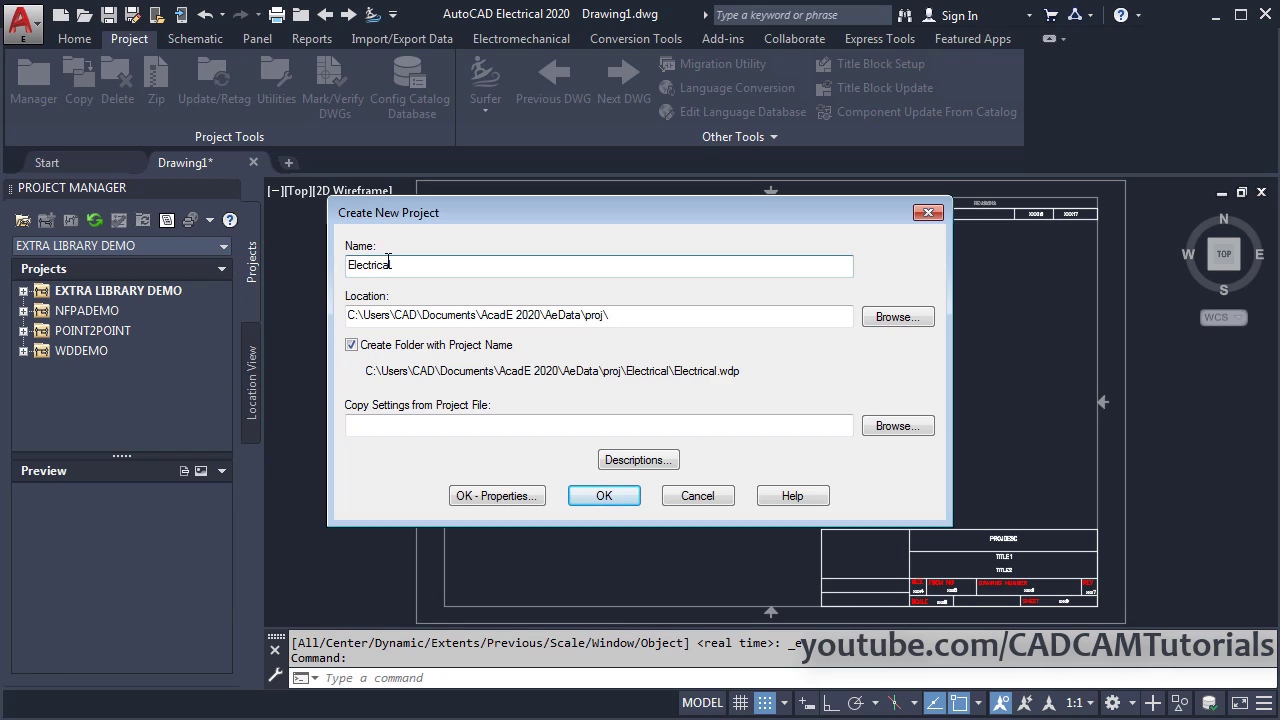
text( - 1)
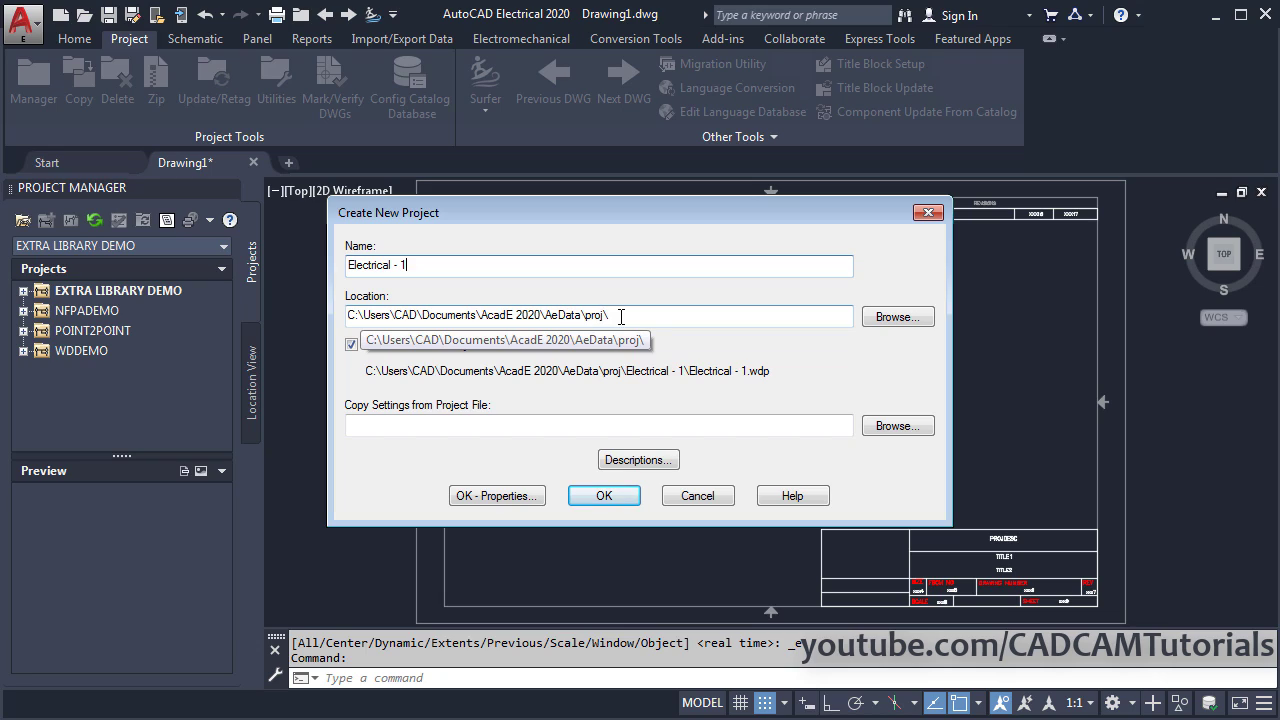
click(621, 316)
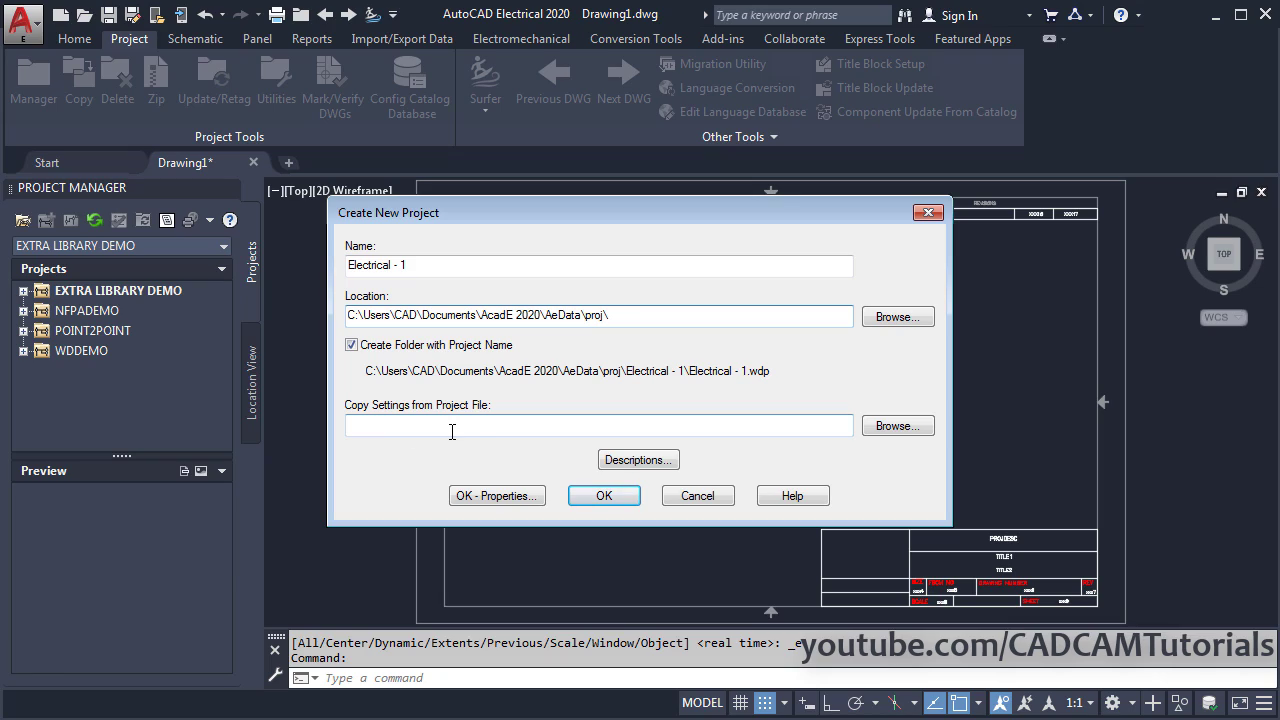
click(512, 426)
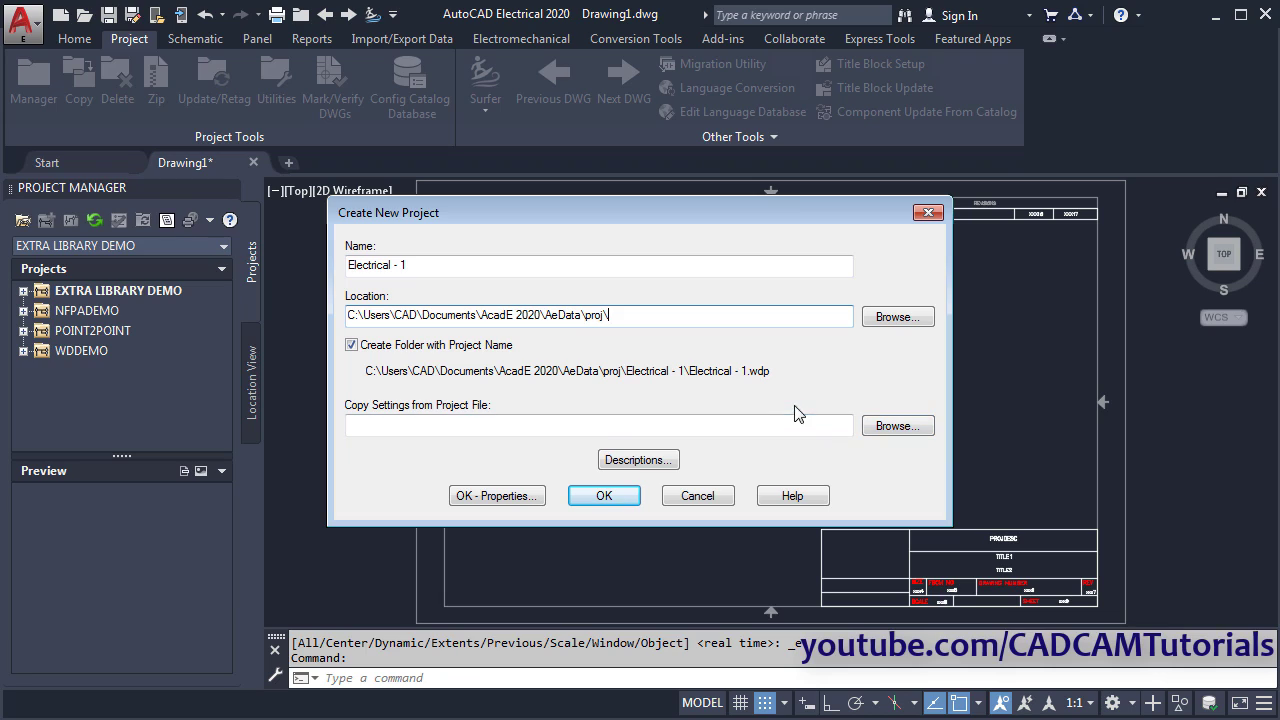
click(501, 503)
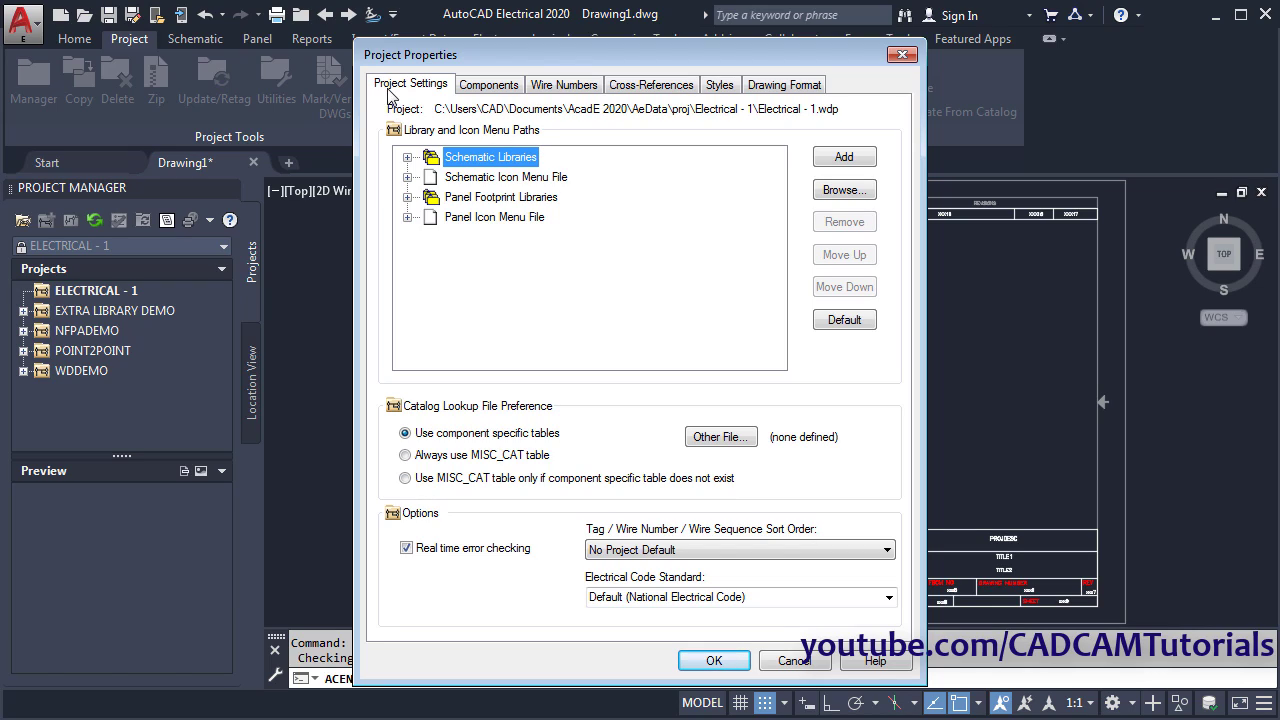
- Review the schematic library and icon menu paths, then accept the project settings unchanged
click(407, 158)
click(407, 158)
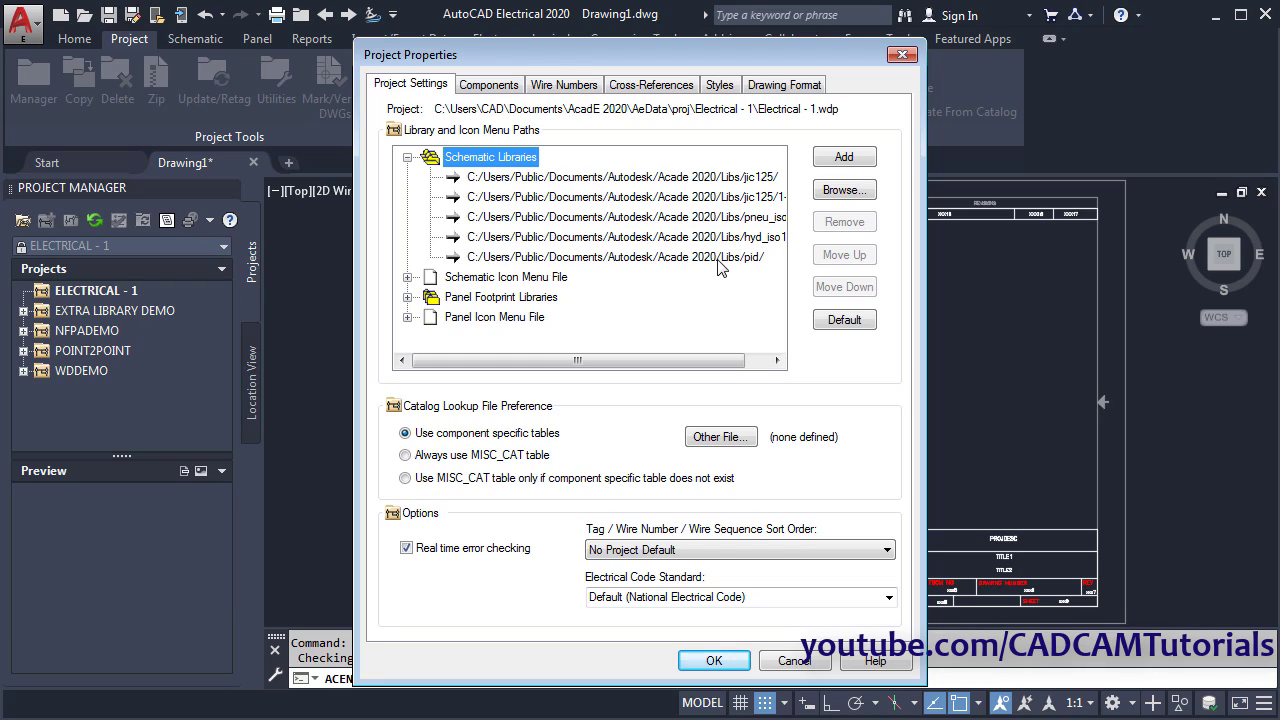
key(alt+Tab)
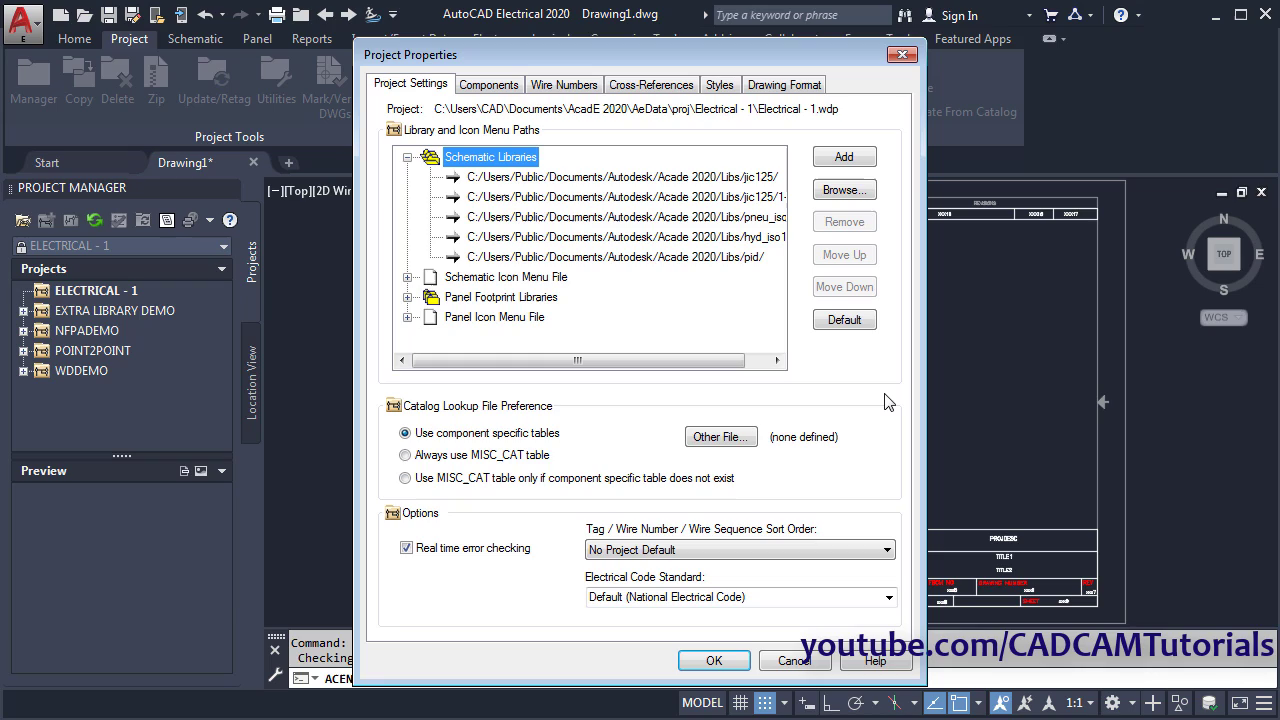
click(890, 404)
click(408, 277)
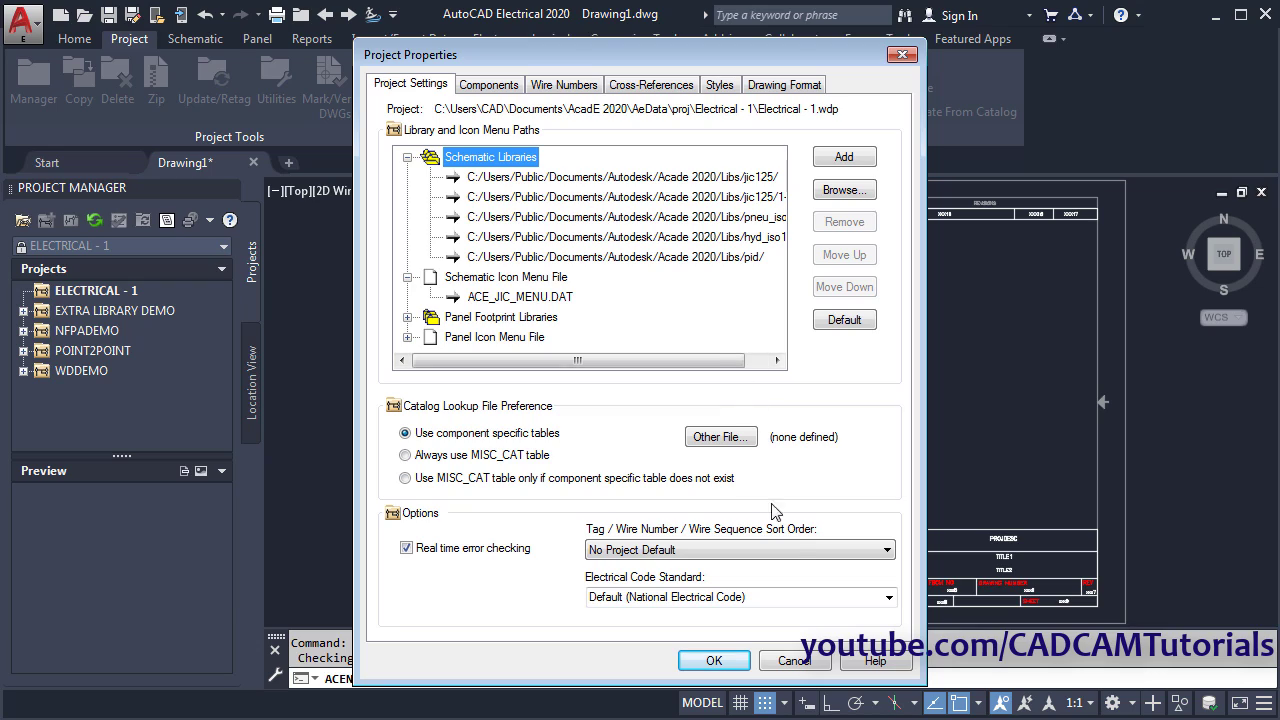
click(721, 662)
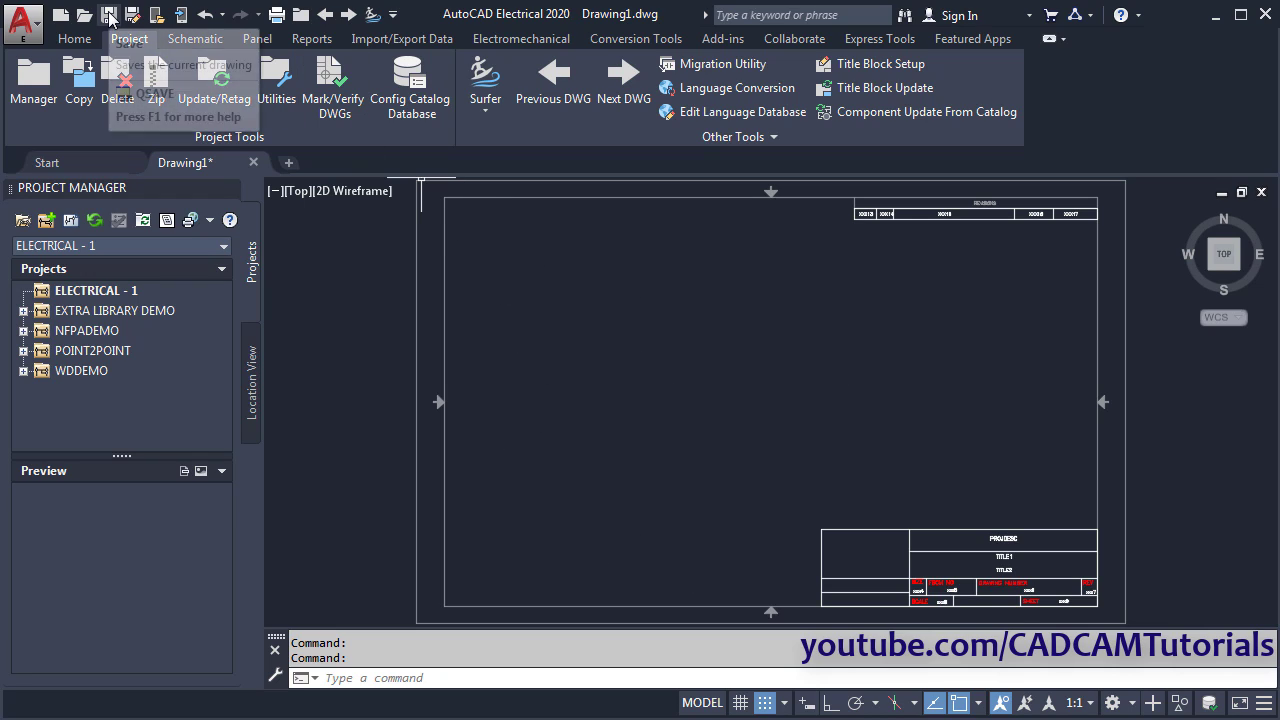
- Save Drawing1 as 'Electrical - 1.dwg'
click(110, 17)
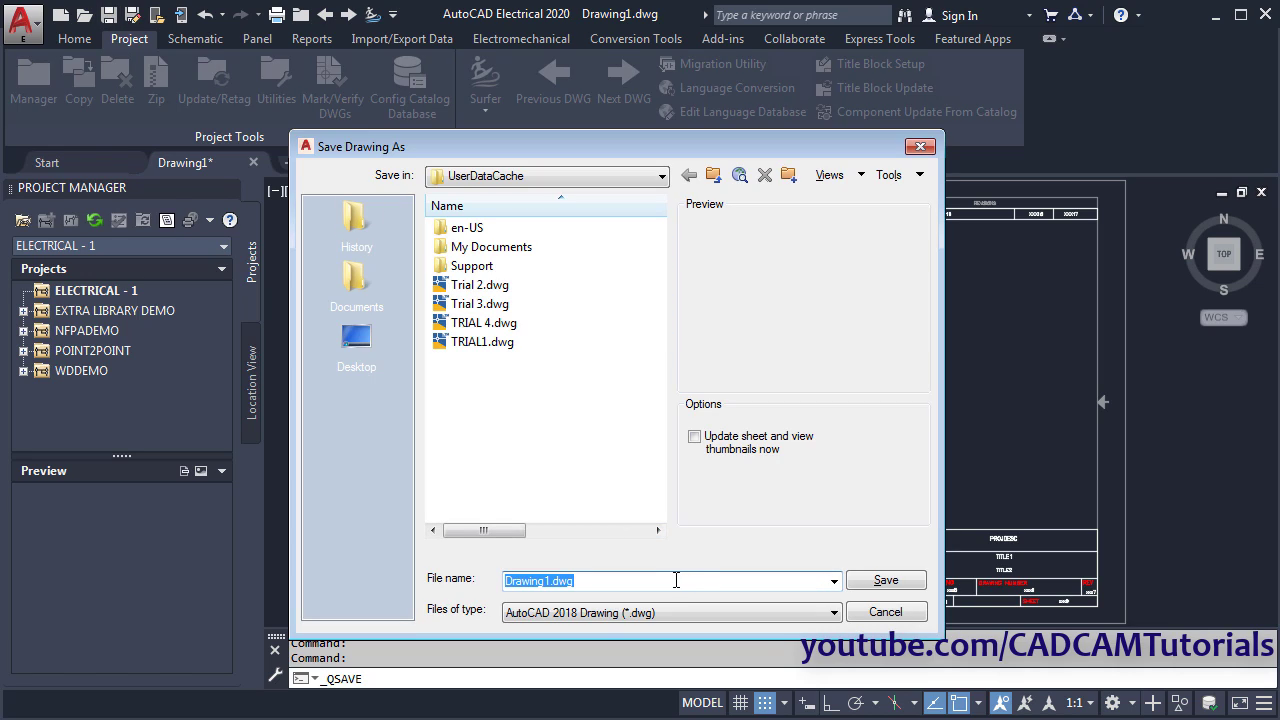
text(E)
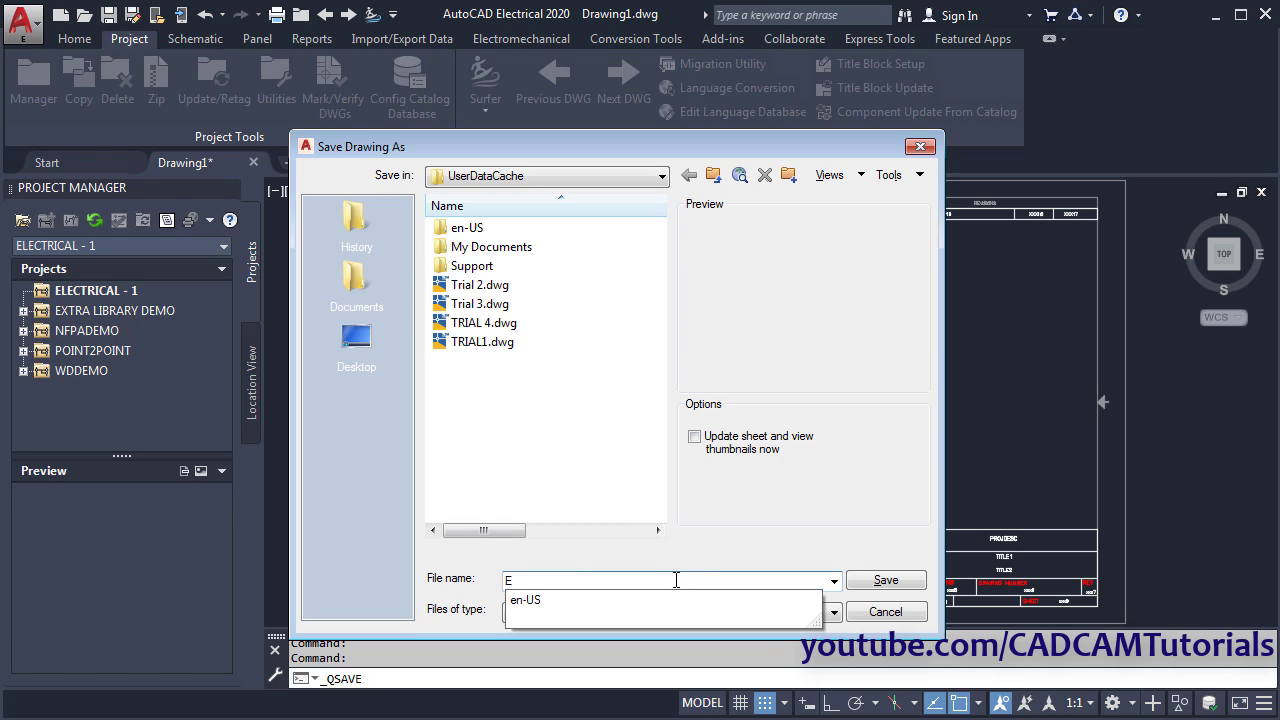
text(lectrical - 1)
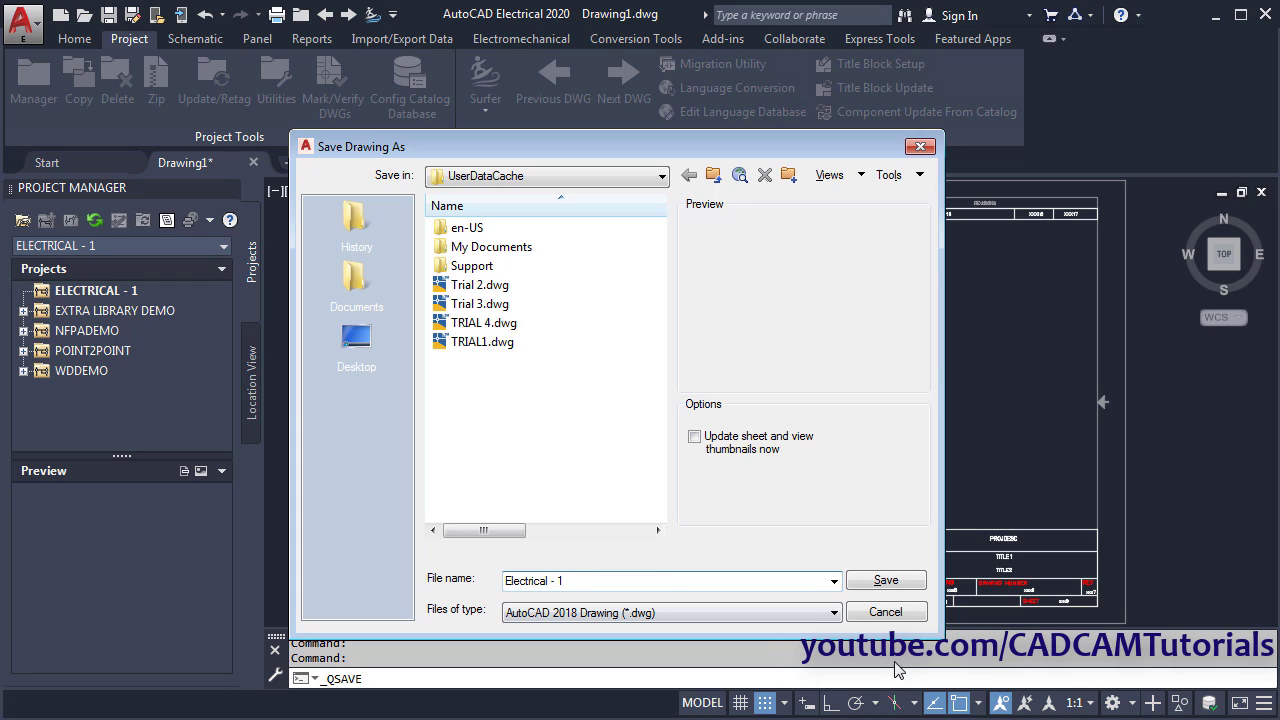
click(886, 580)
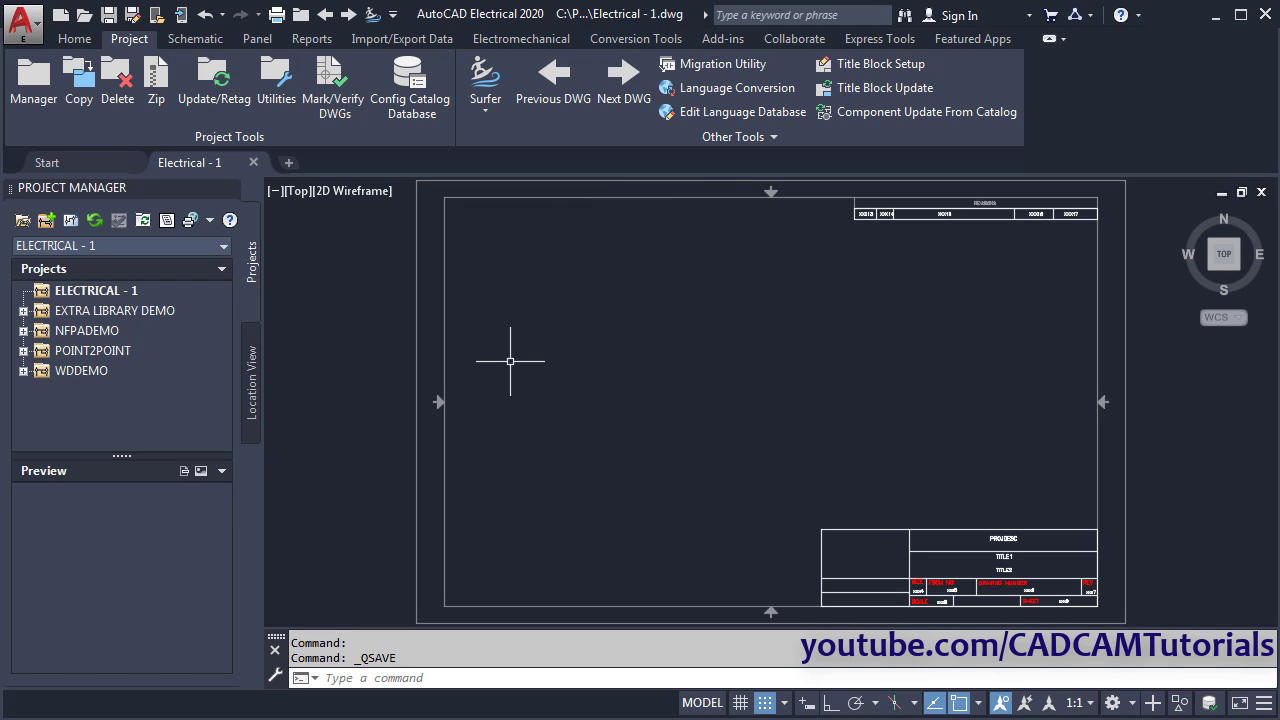
- Add Electrical - 1.dwg to the ELECTRICAL - 1 project with project defaults applied, and expand the project
right_click(103, 292)
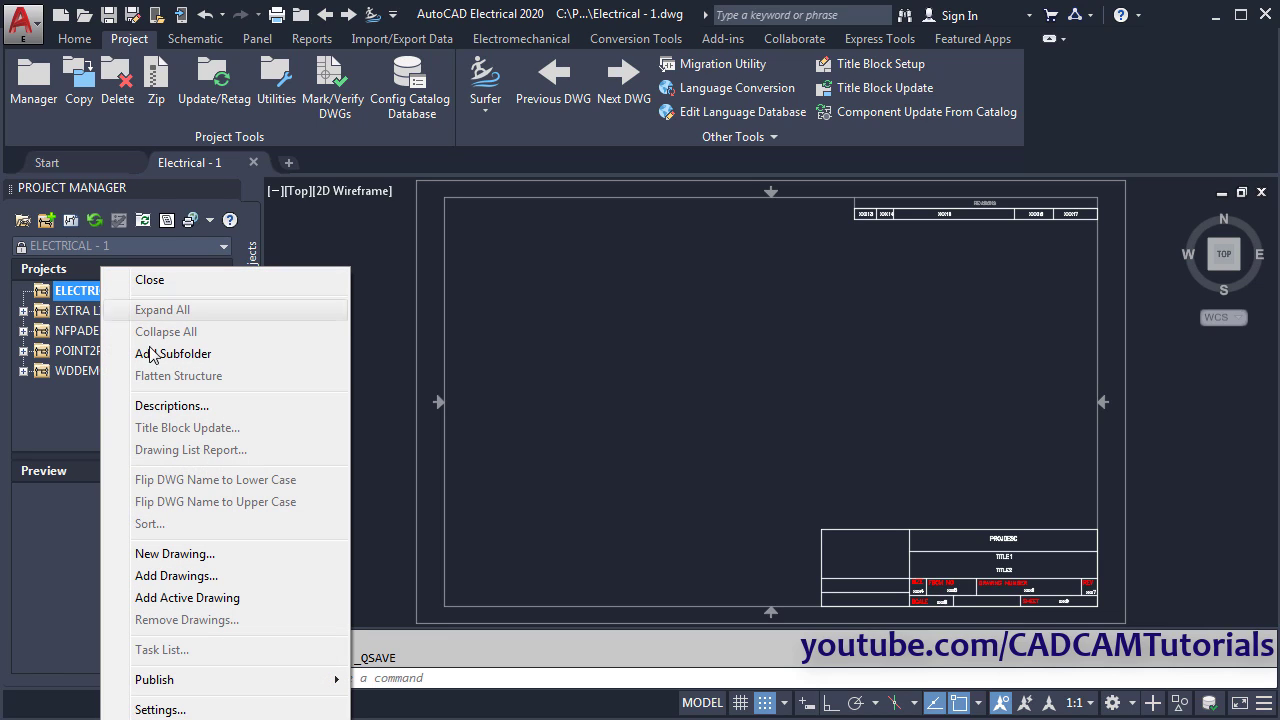
click(222, 597)
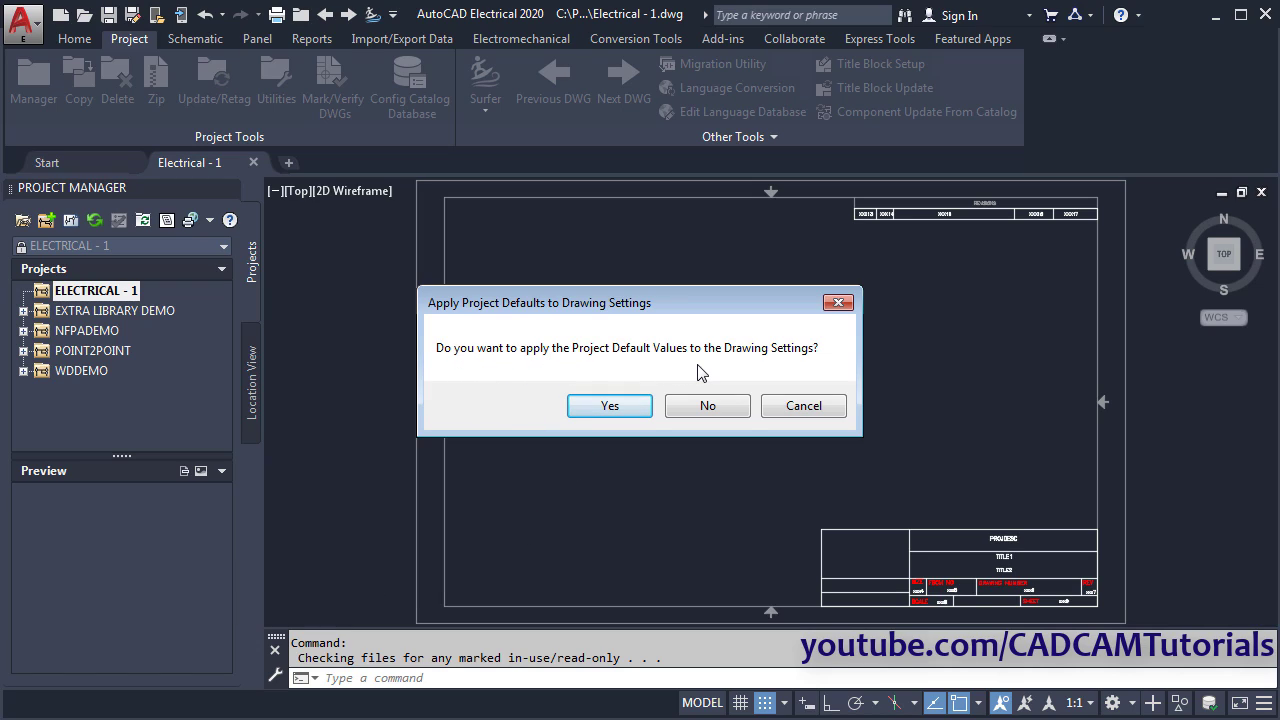
click(609, 406)
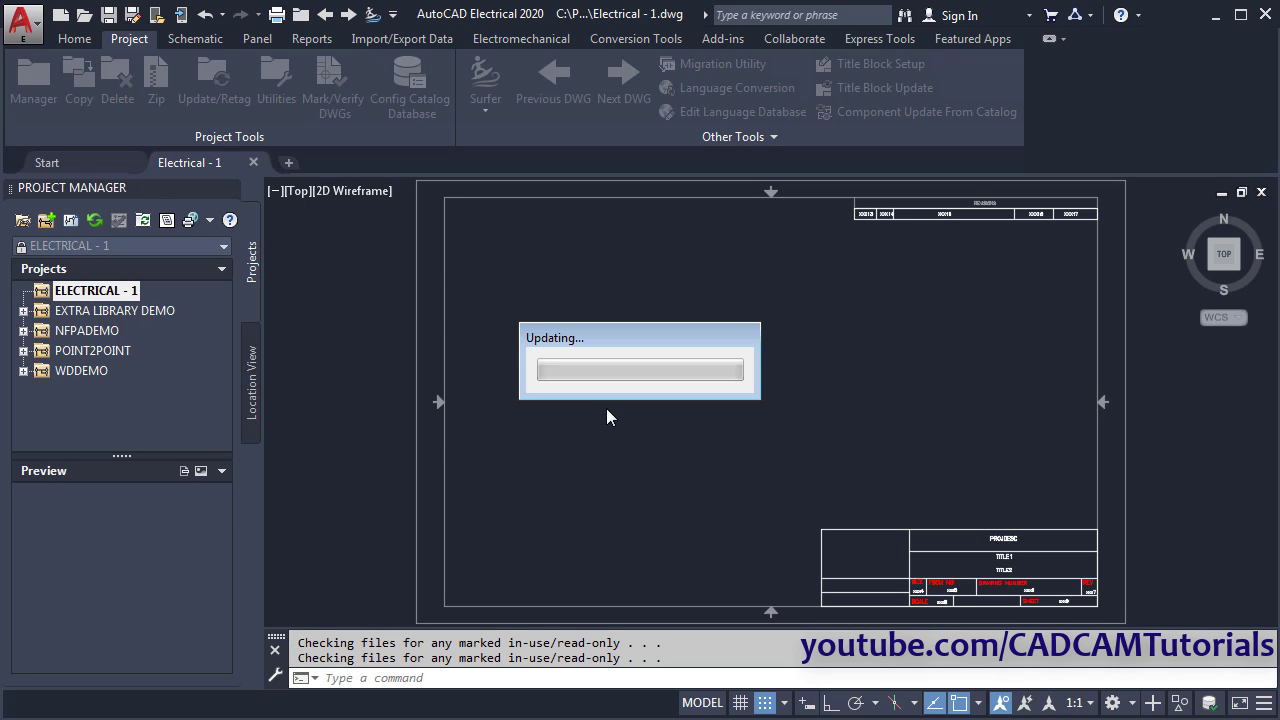
click(23, 291)
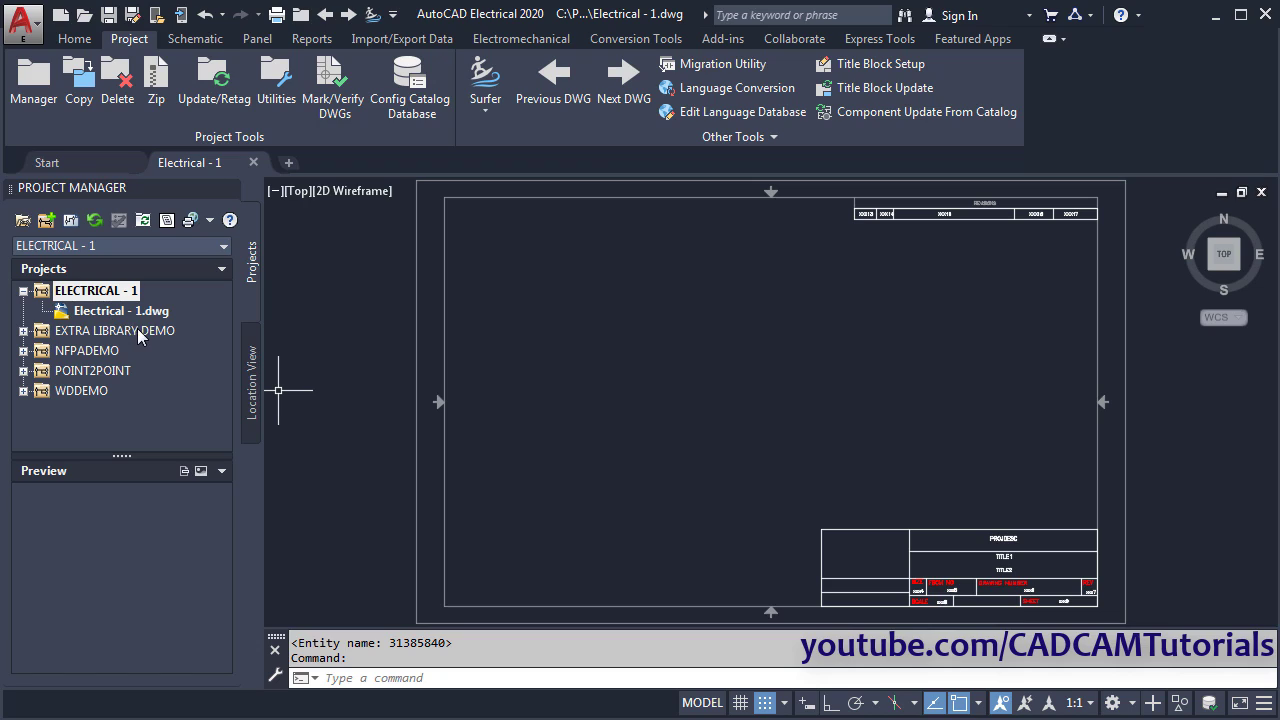
double_click(785, 419)
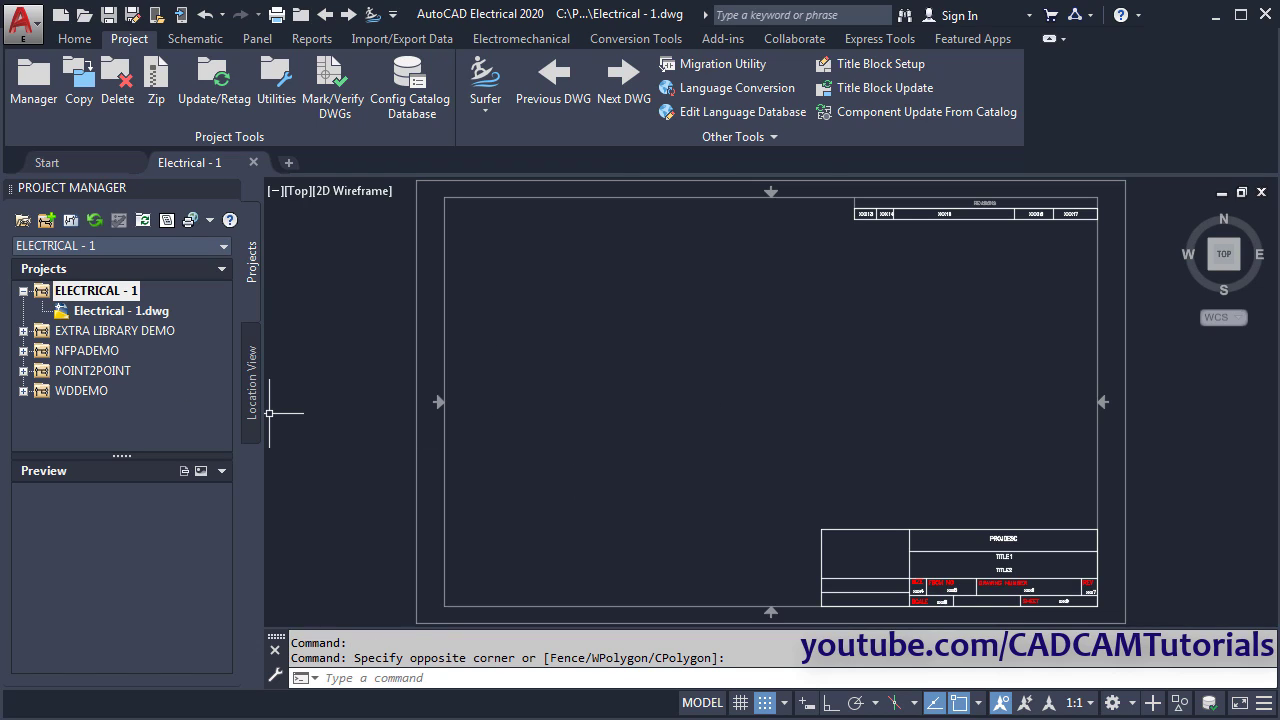
key(alt+Tab)
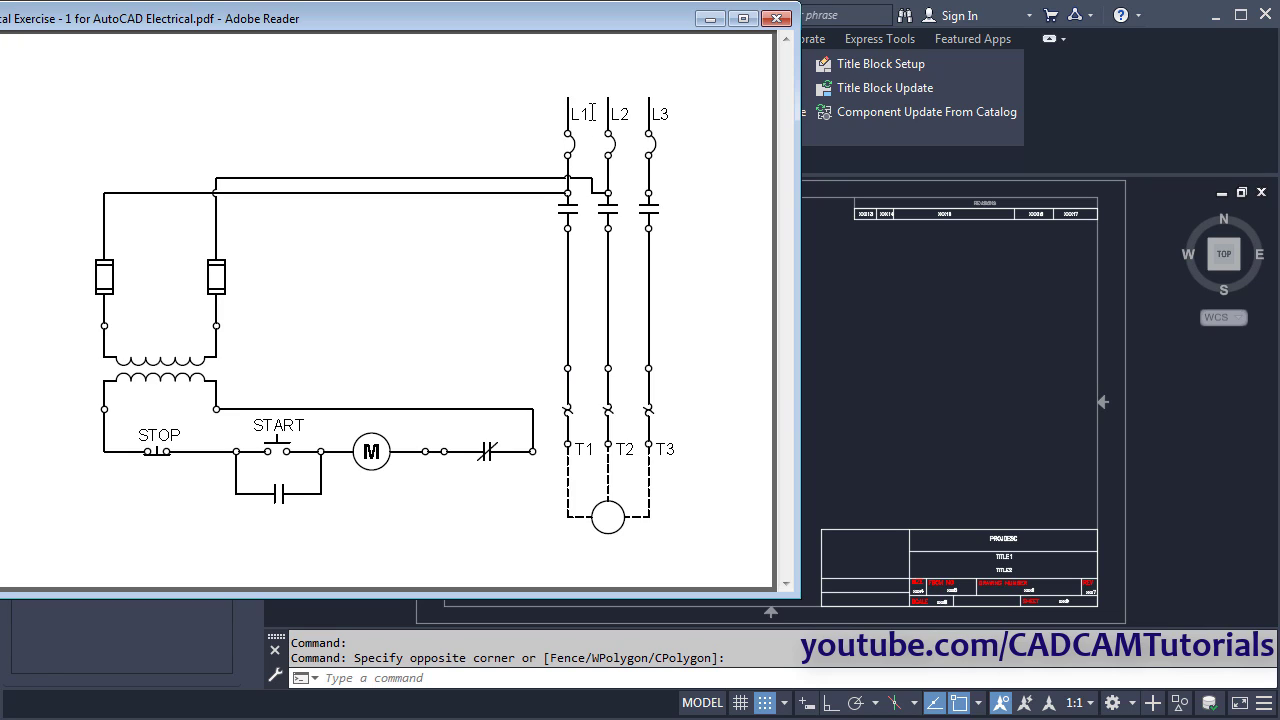
click(908, 345)
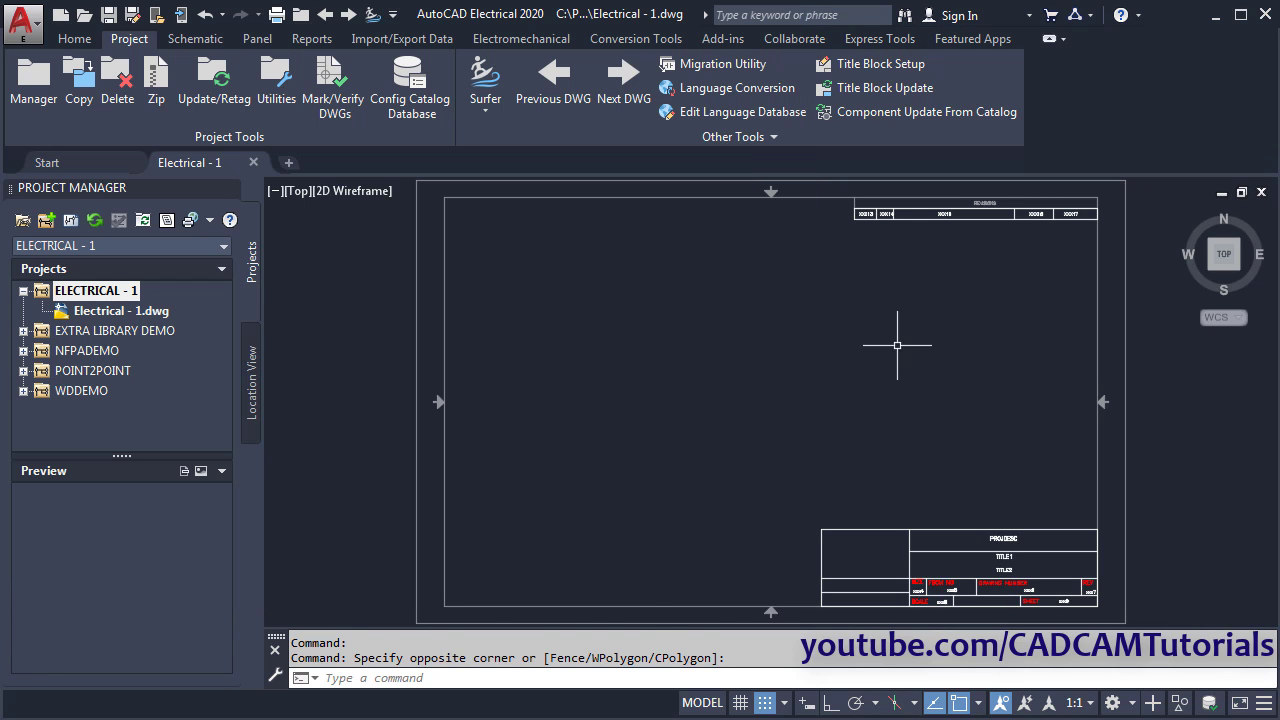
- Set up a Multiple Bus starting in empty space, going vertical with 3 wires
click(195, 39)
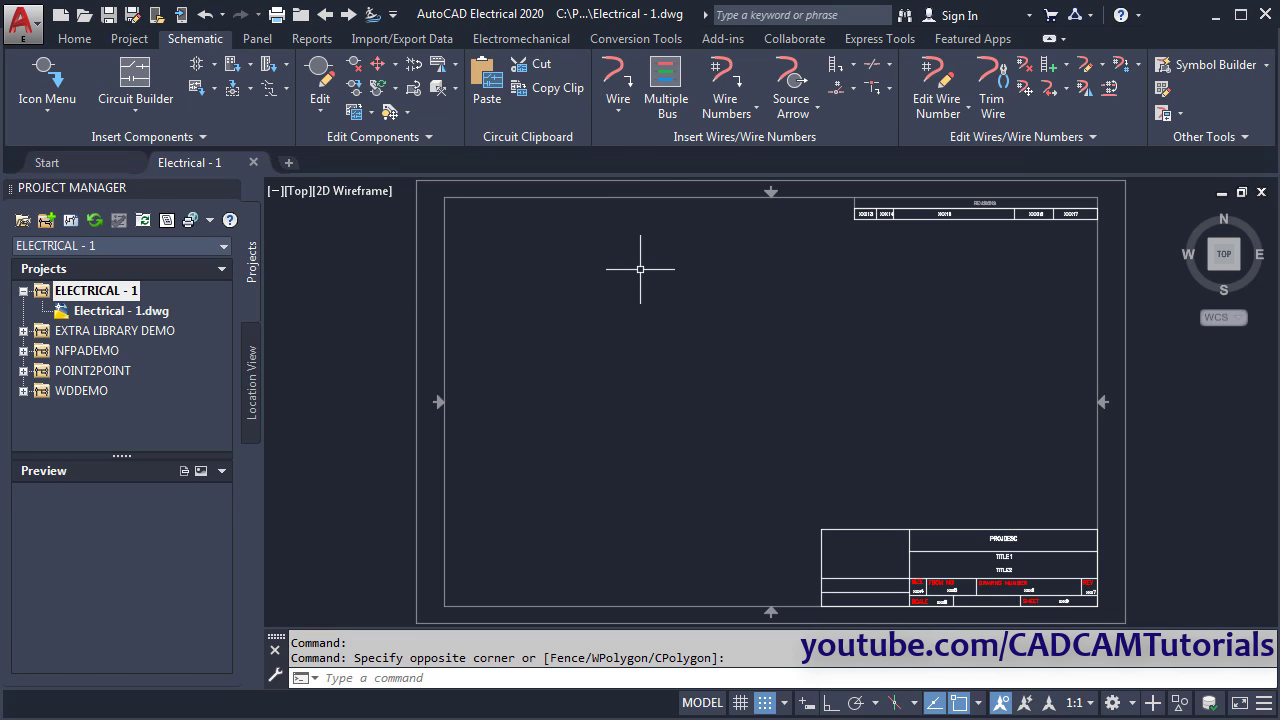
click(667, 110)
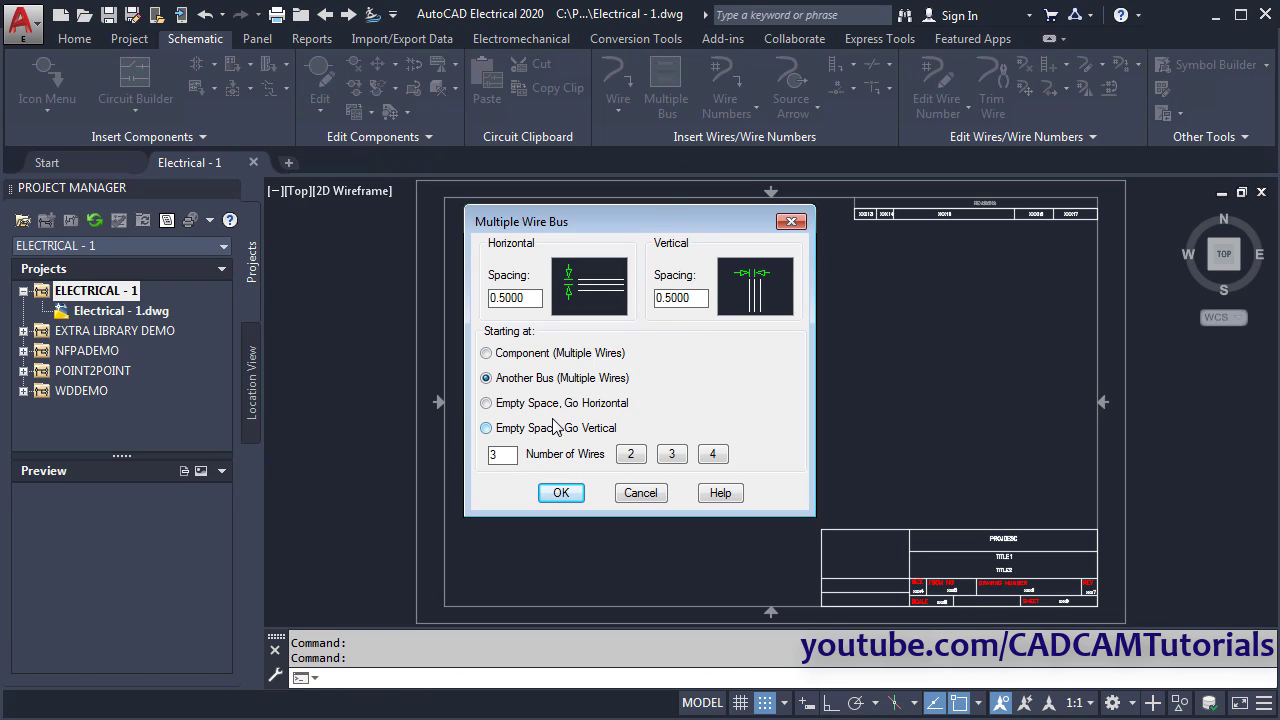
click(487, 430)
click(671, 454)
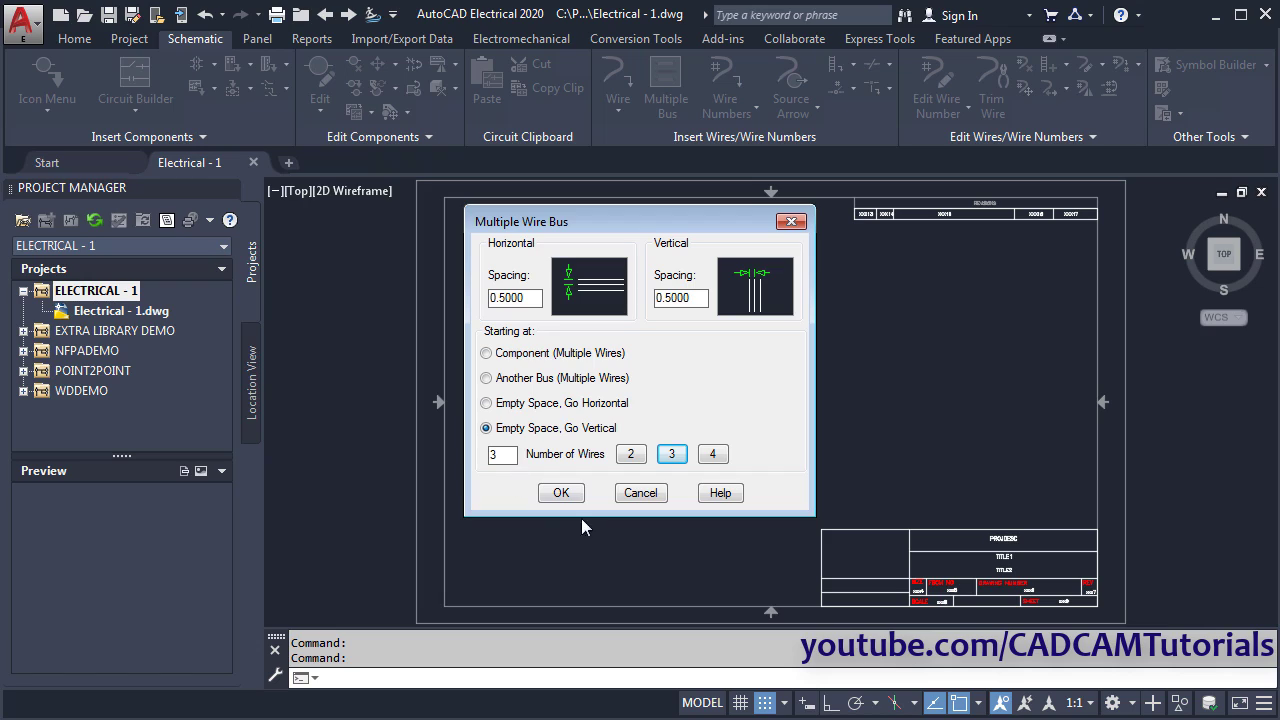
click(561, 493)
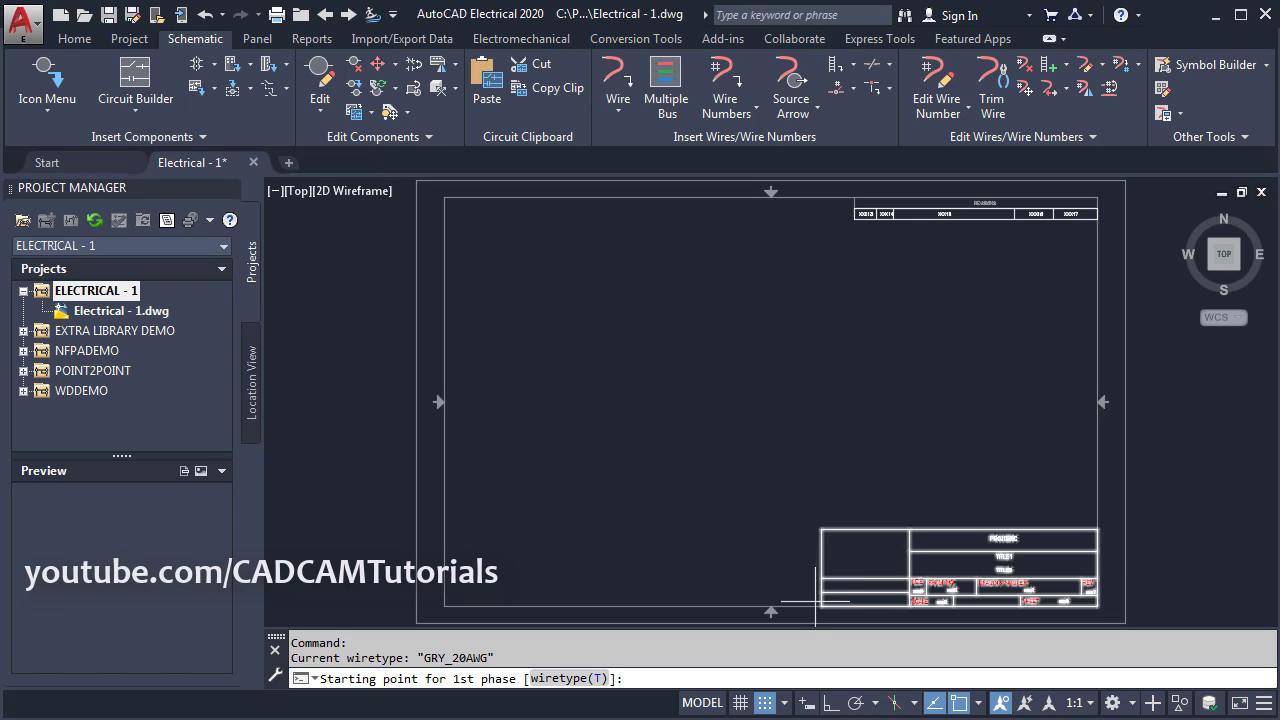
- Draw the three wires from below the top-right revision block down to above the title block
click(766, 704)
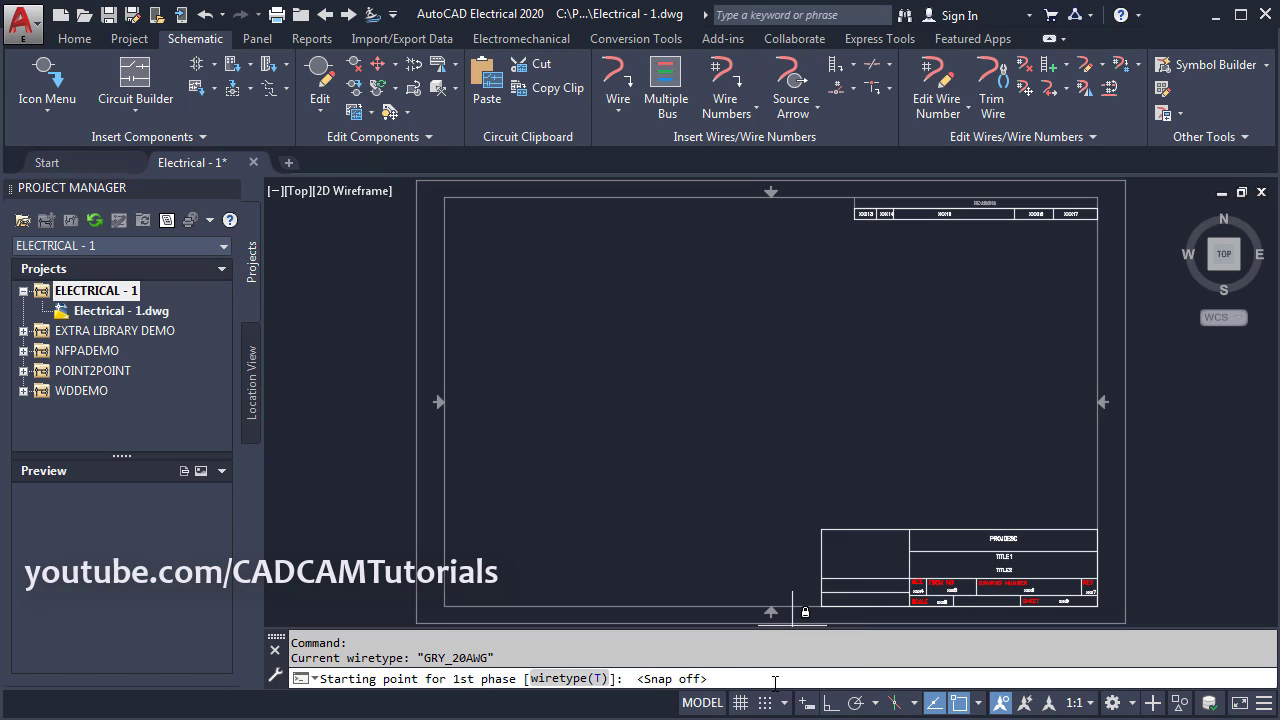
click(766, 704)
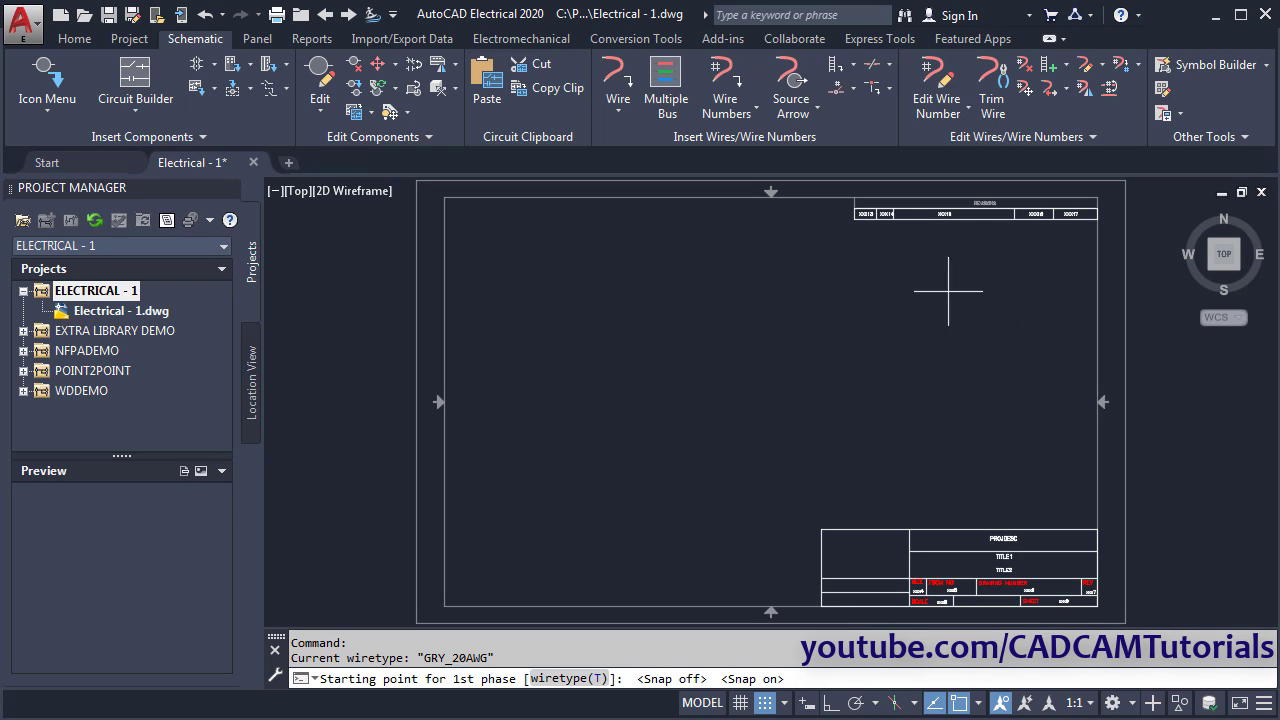
click(992, 245)
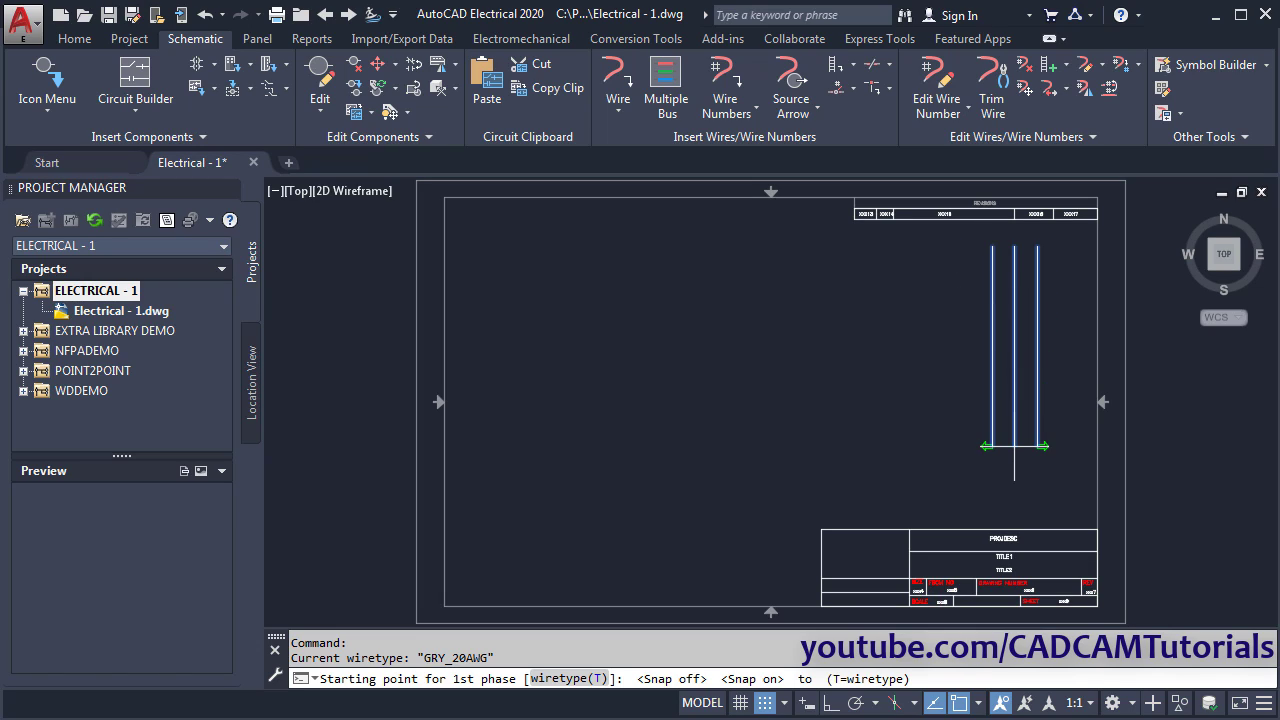
click(1014, 491)
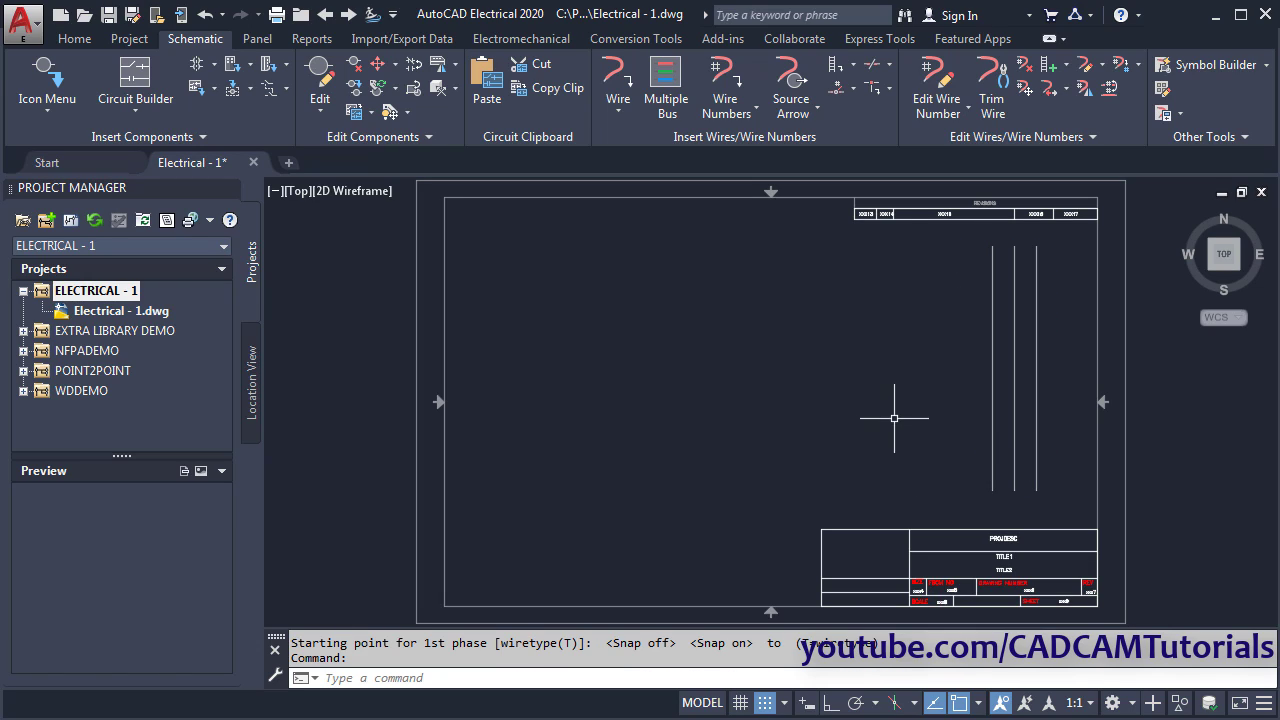
scroll(897, 395, up, 5)
- Pick the JIC Circuit Breaker 1 Pole symbol from Fuses/Circuit Breakers/Transformers > Circuit Breakers/Disconnects
mouse_move(905, 400)
middle_down()
mouse_move(856, 379)
mouse_move(866, 352)
middle_up()
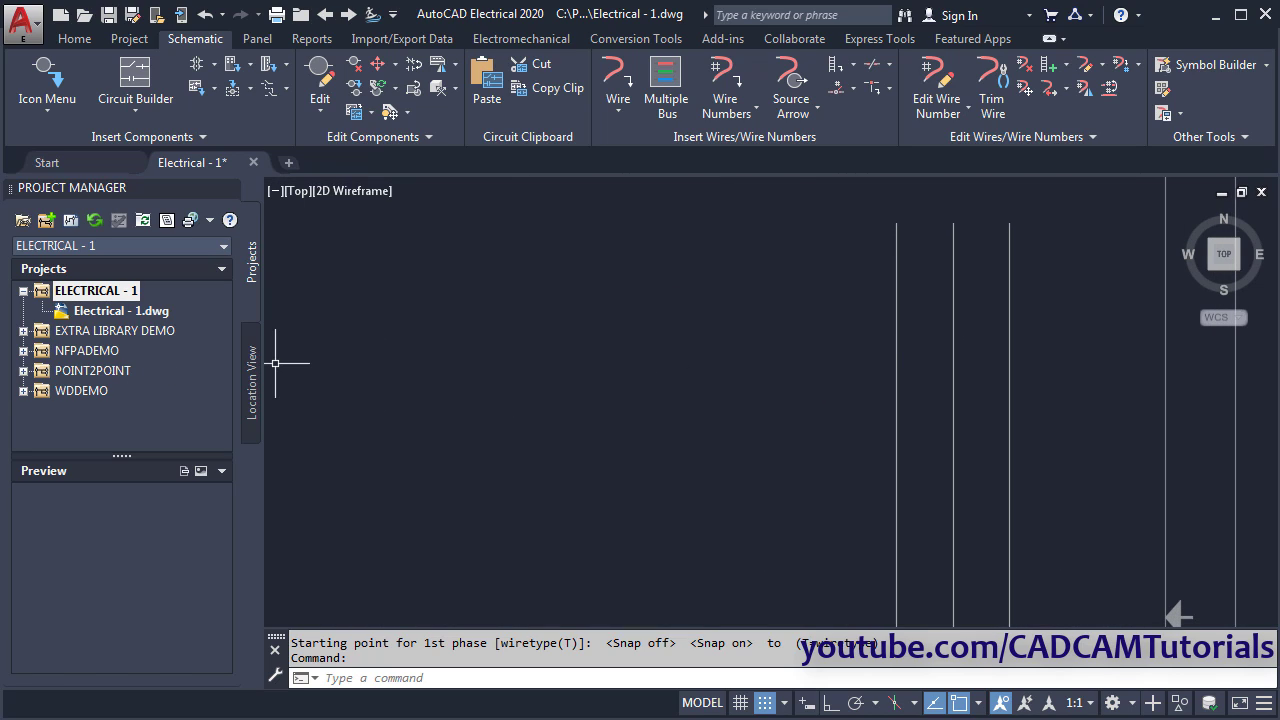
key(alt+Tab)
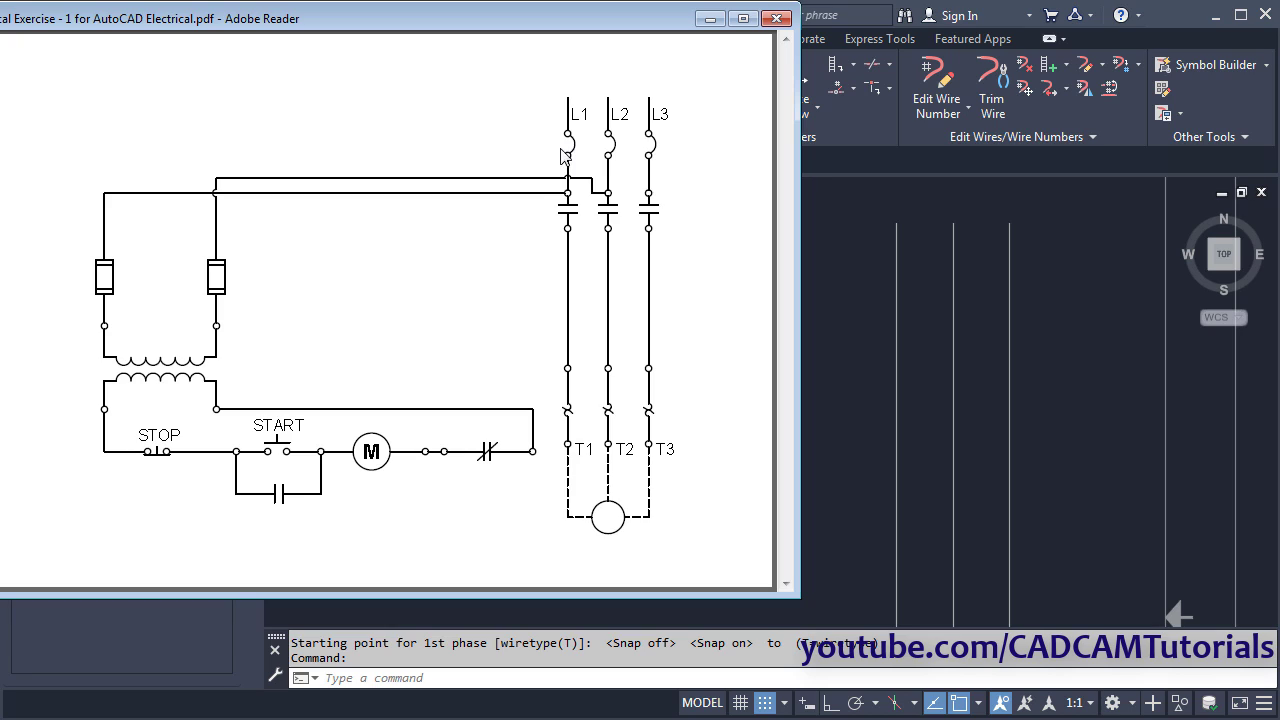
click(848, 326)
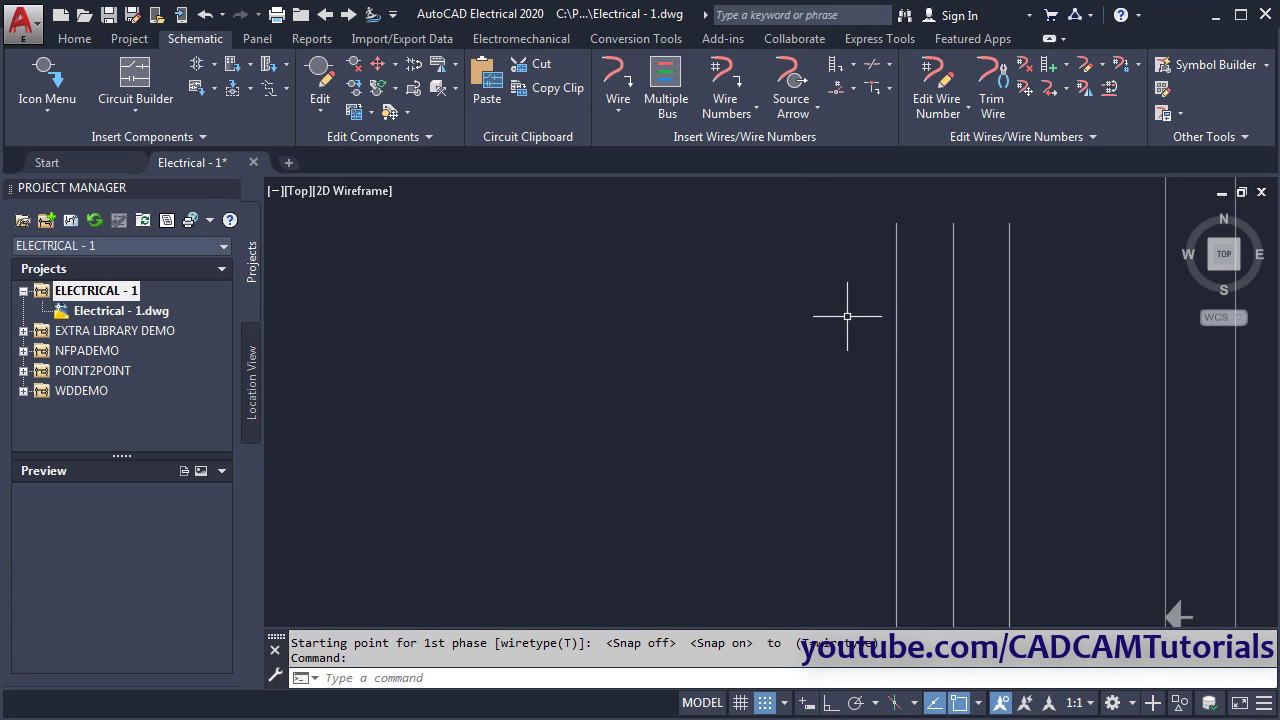
click(45, 75)
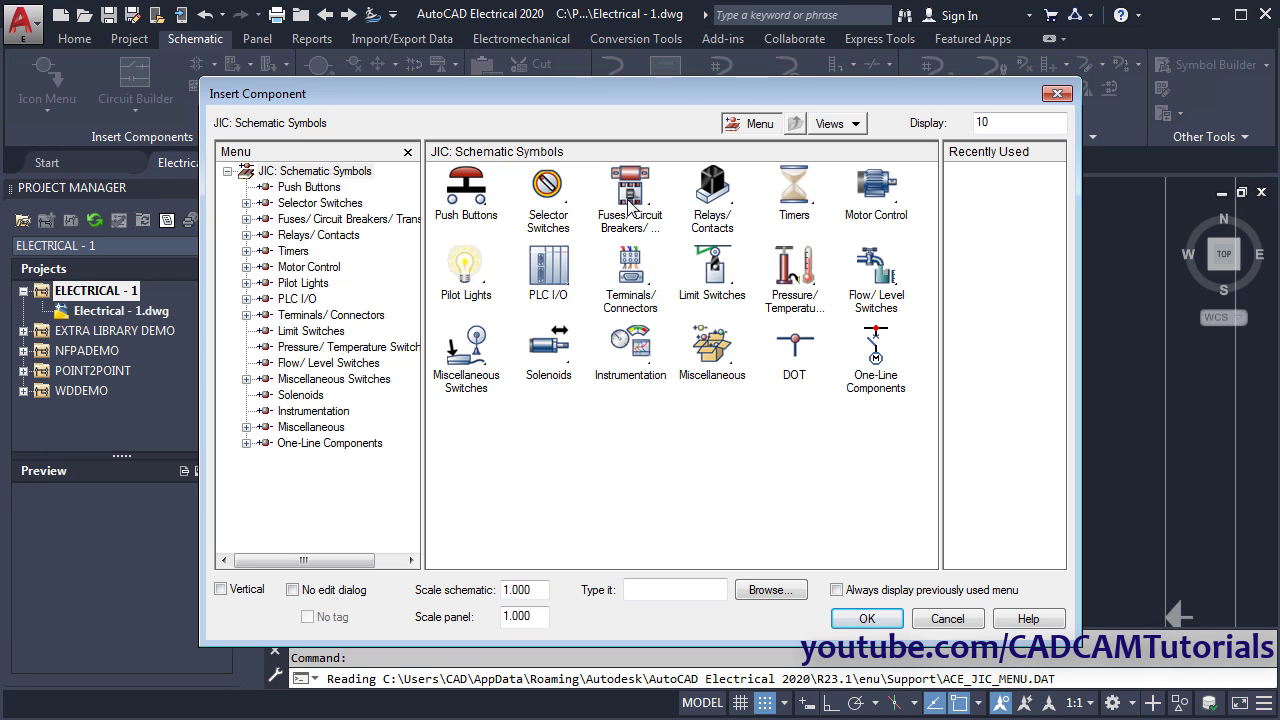
click(629, 203)
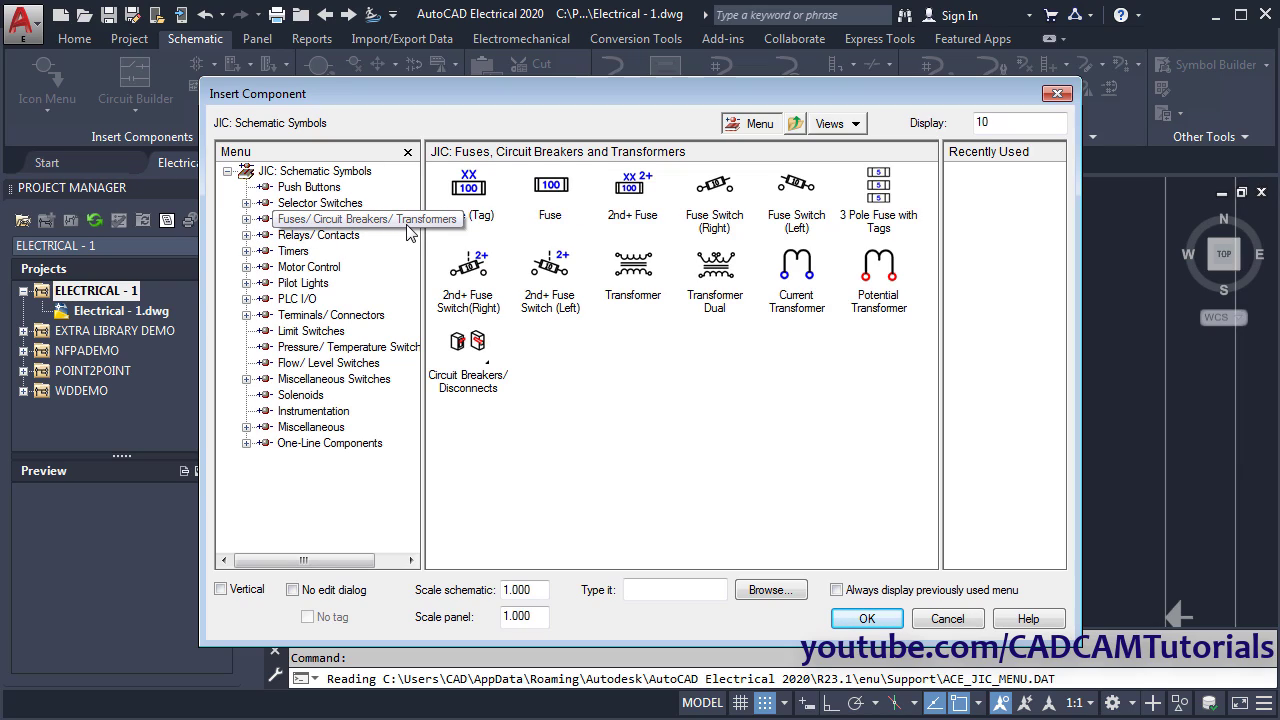
click(247, 220)
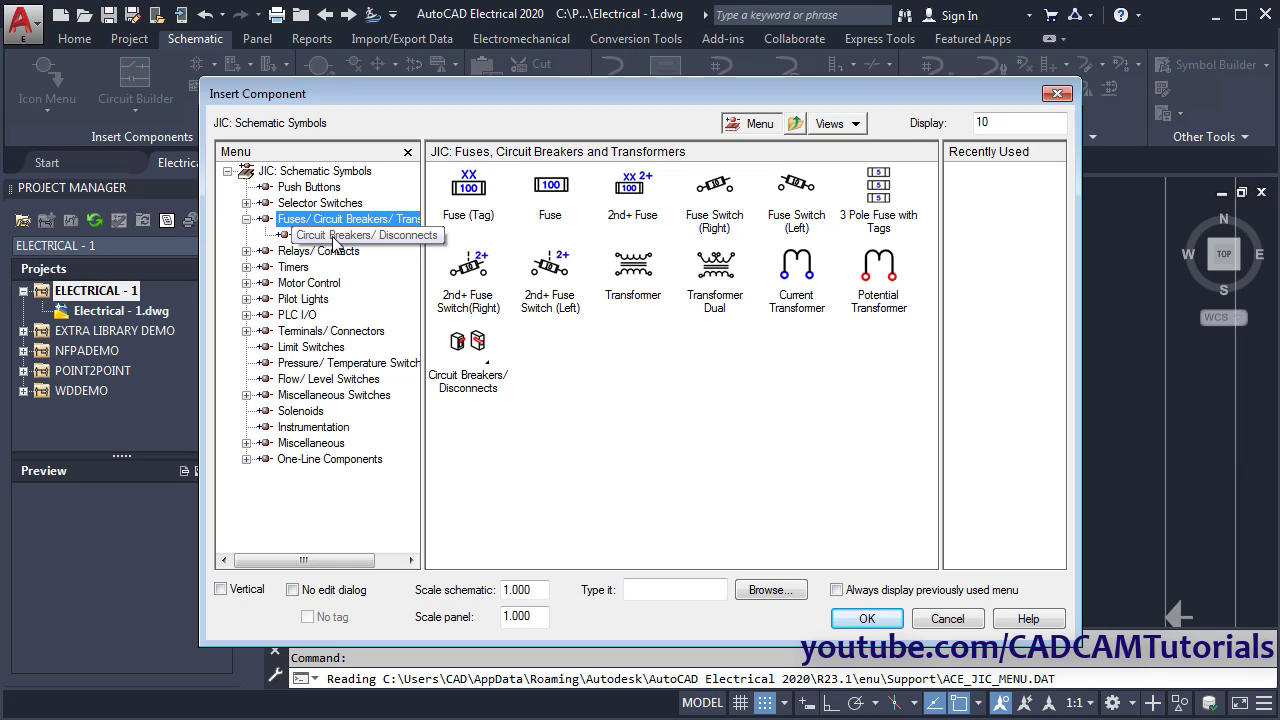
click(360, 240)
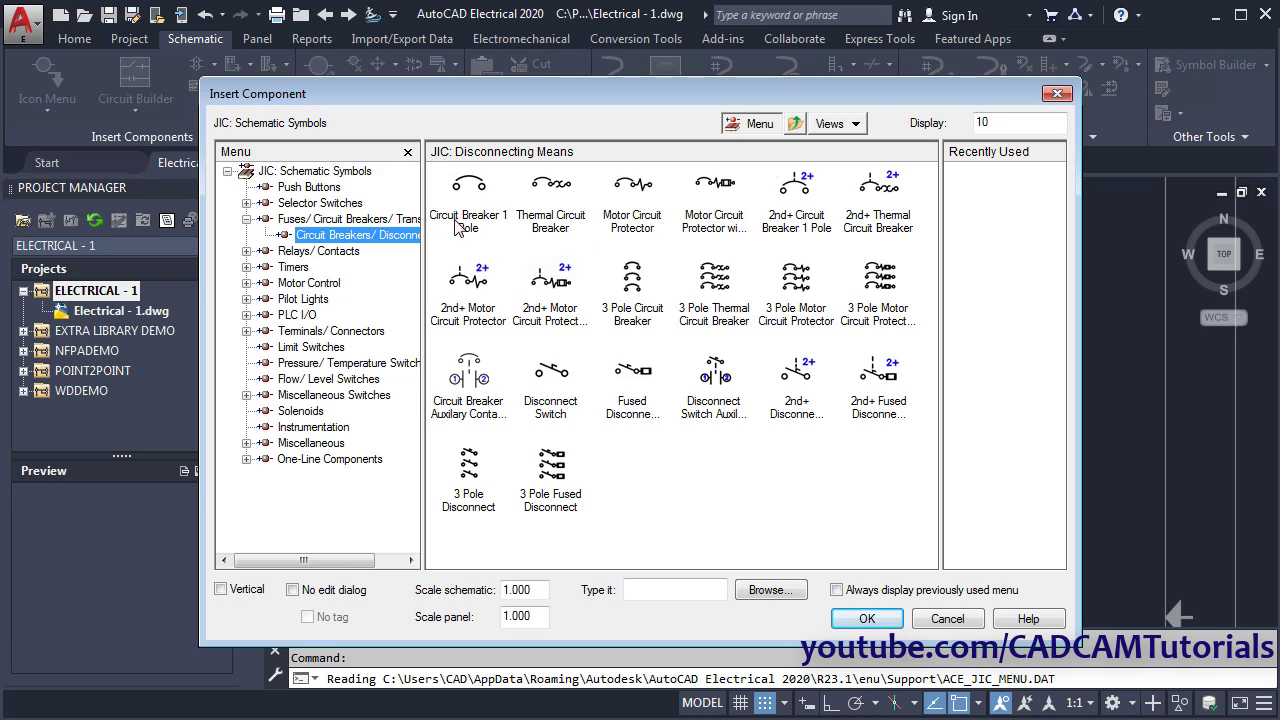
click(474, 196)
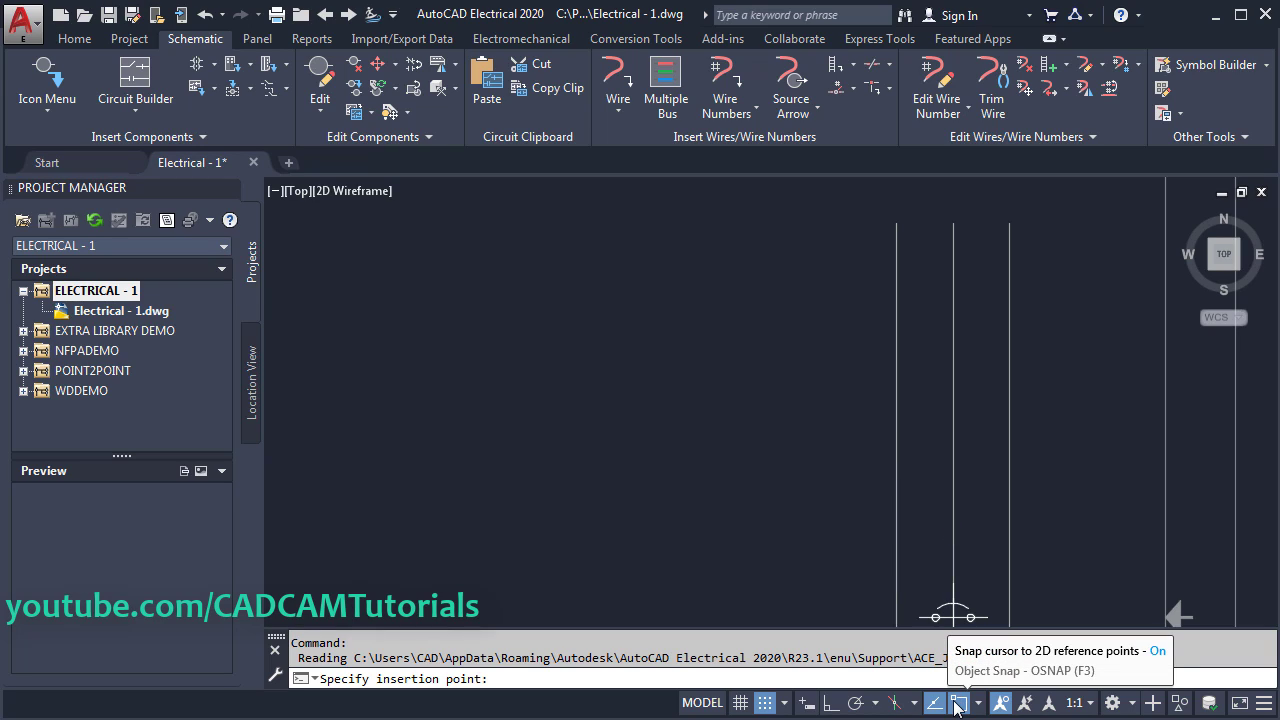
- With object snap off, place breakers CB1, CB2 and CB3 on the left, middle and right wires
click(958, 706)
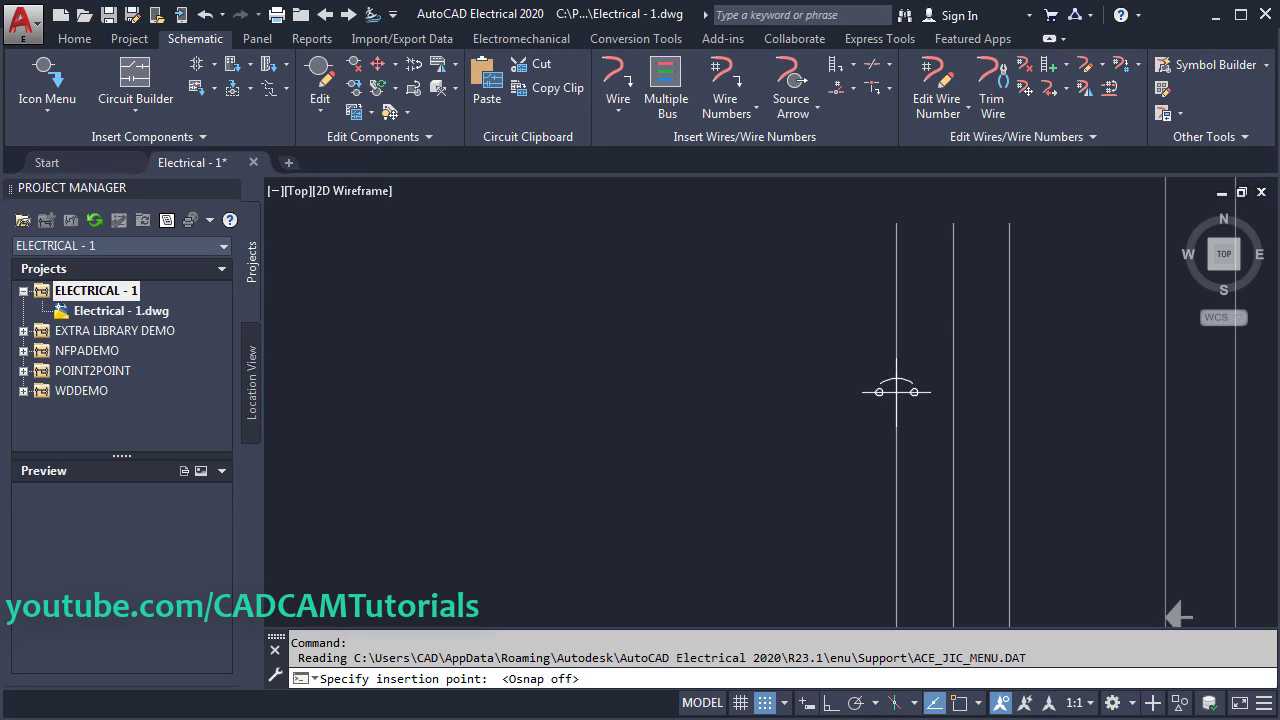
click(896, 391)
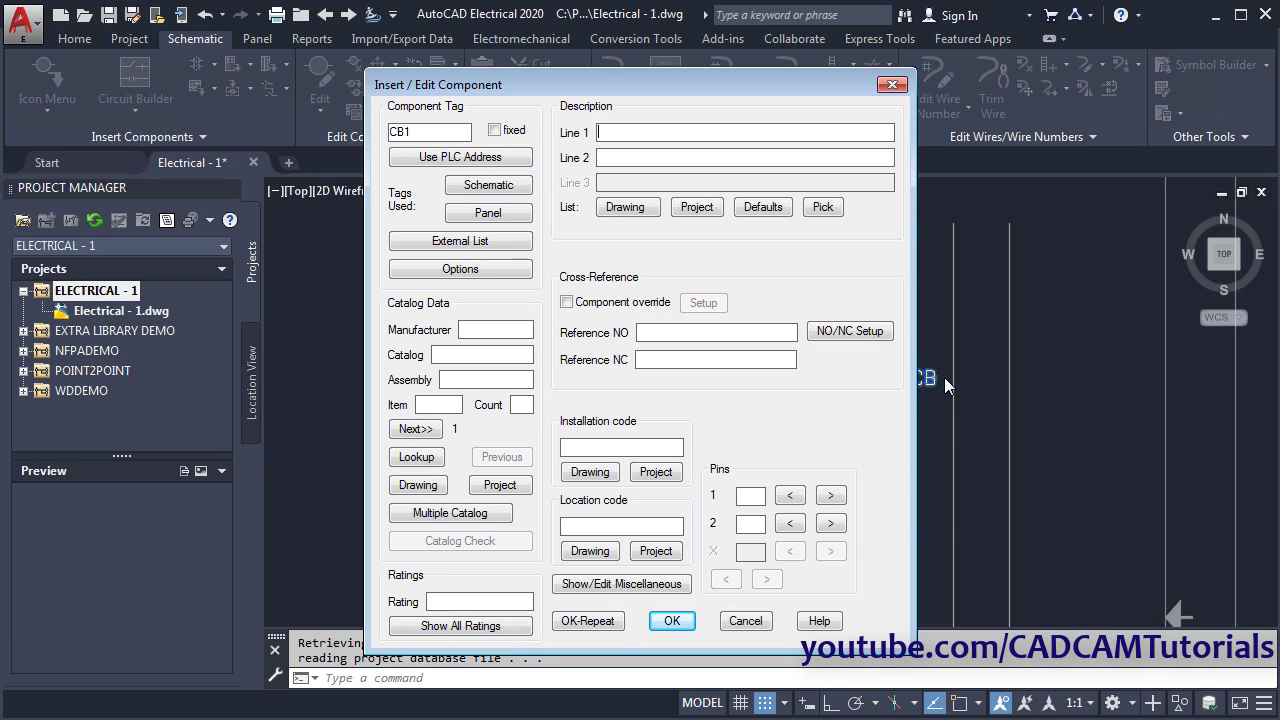
click(581, 622)
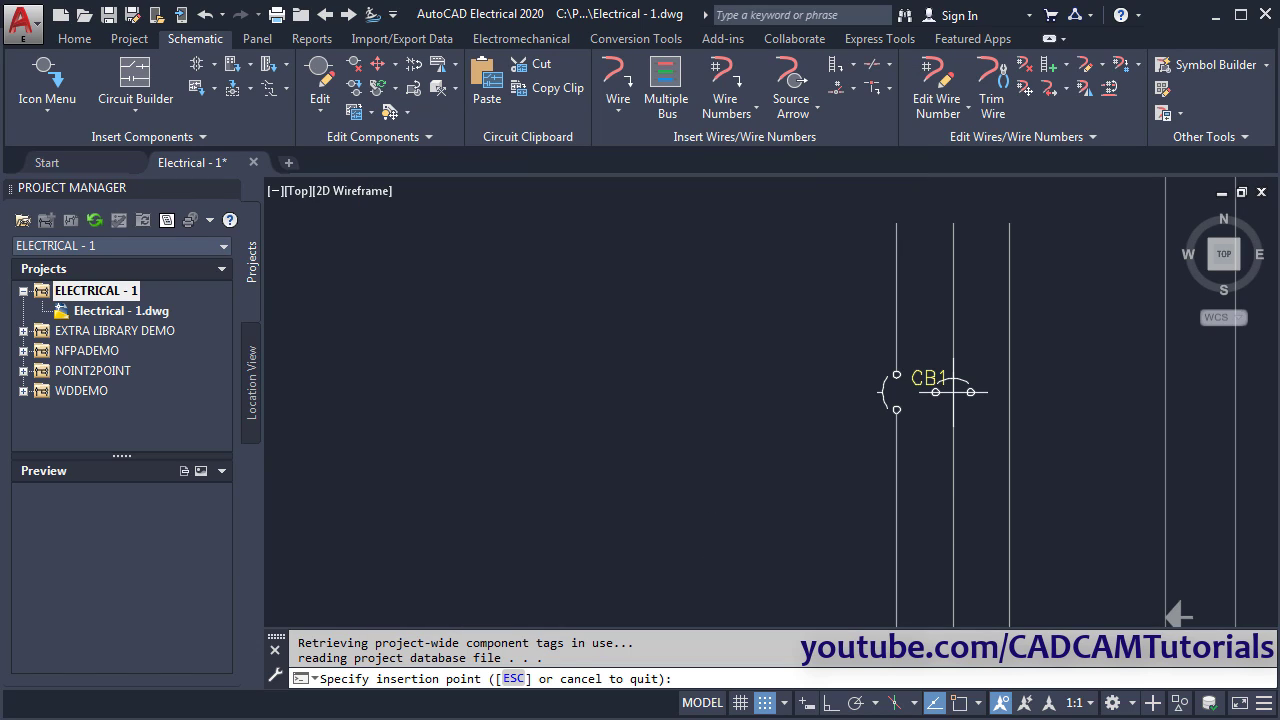
click(953, 391)
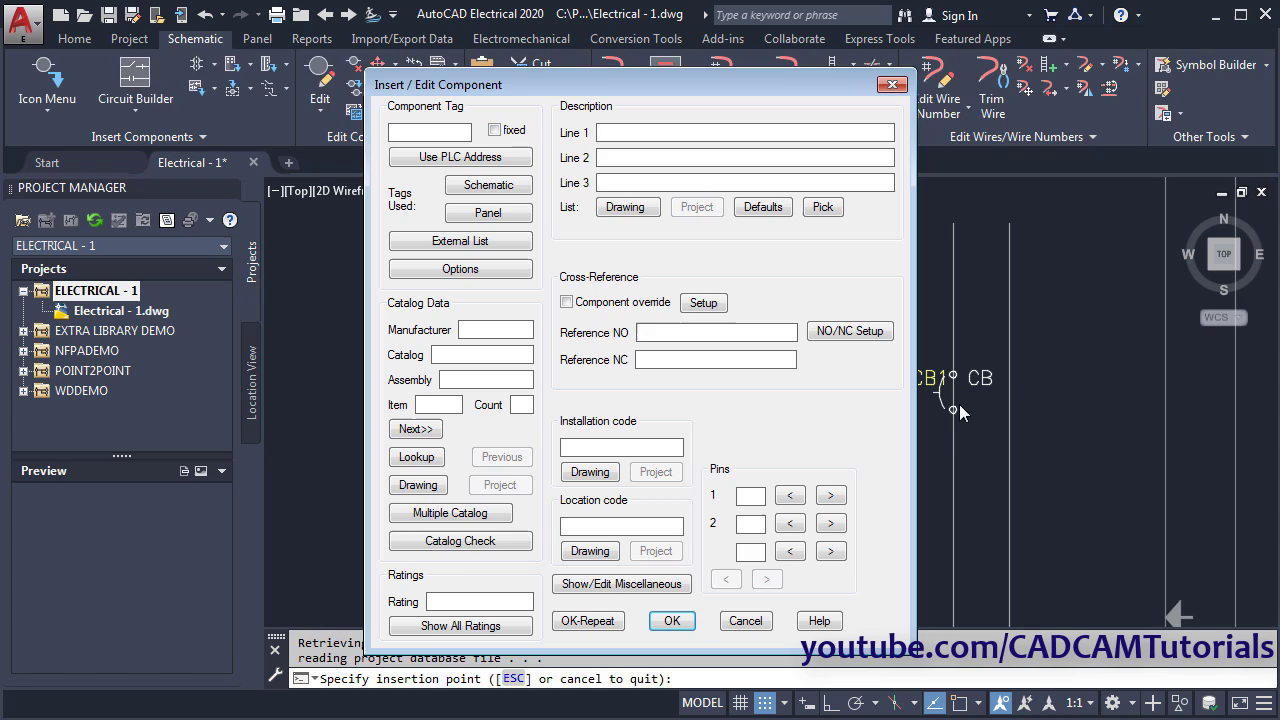
click(588, 622)
click(1009, 391)
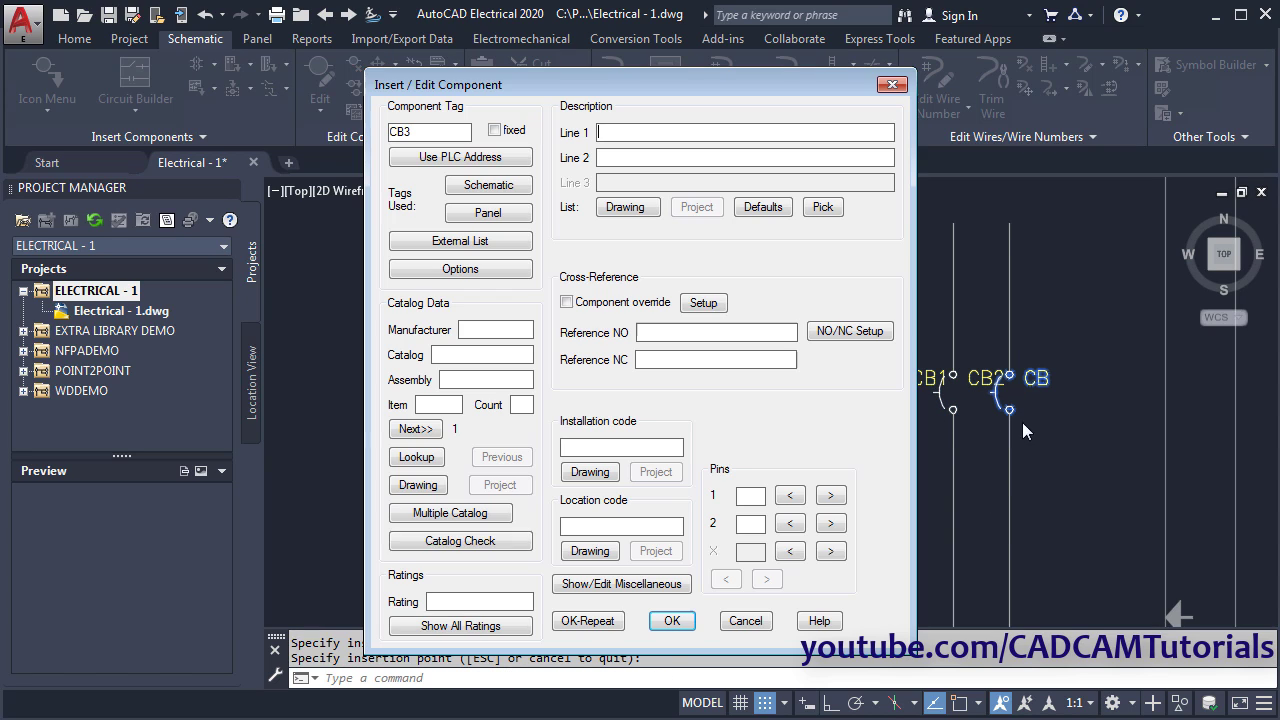
click(673, 621)
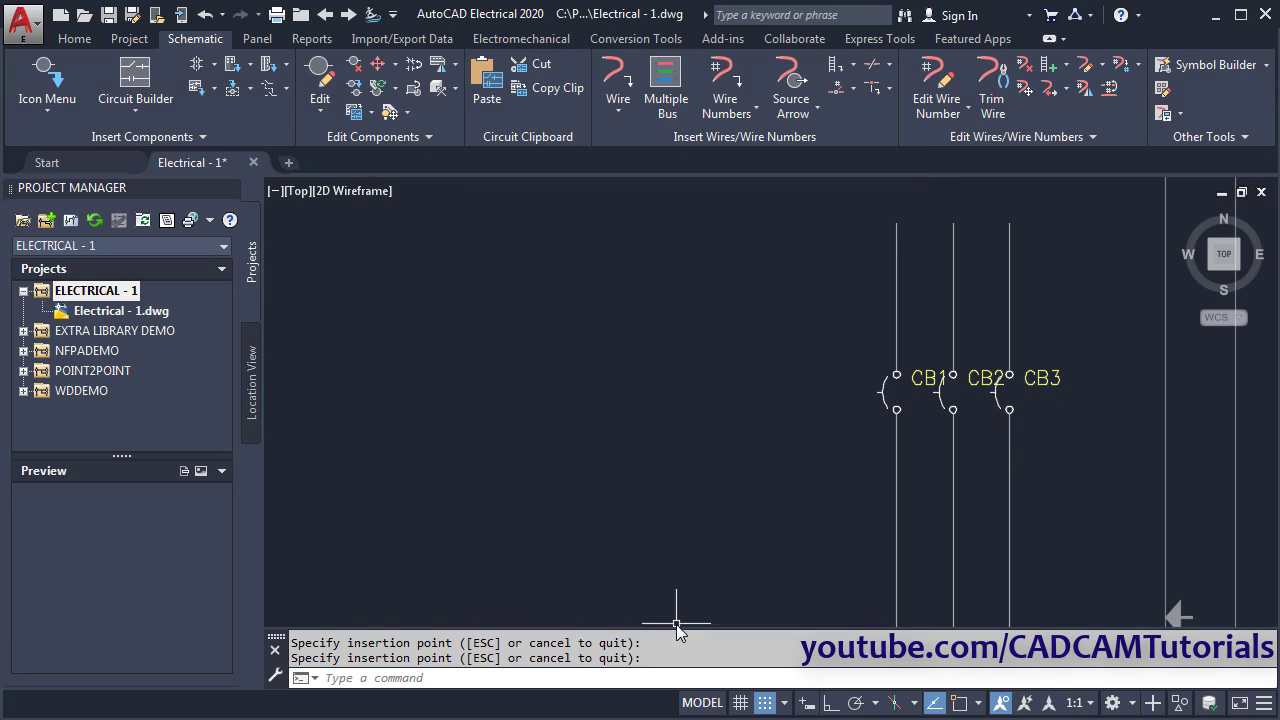
scroll(1019, 407, up, 2)
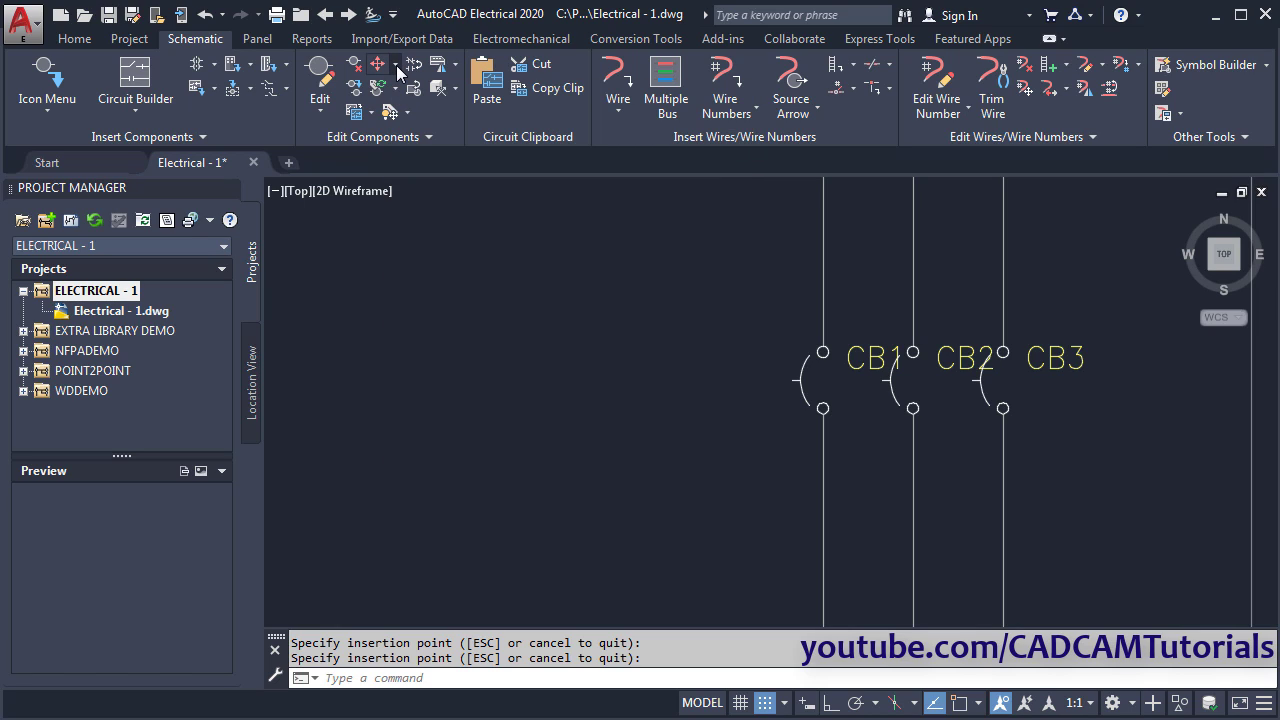
- Use Reverse/Flip Component in Flip mode, with snap off, on breakers CB1, CB2 and CB3
click(396, 65)
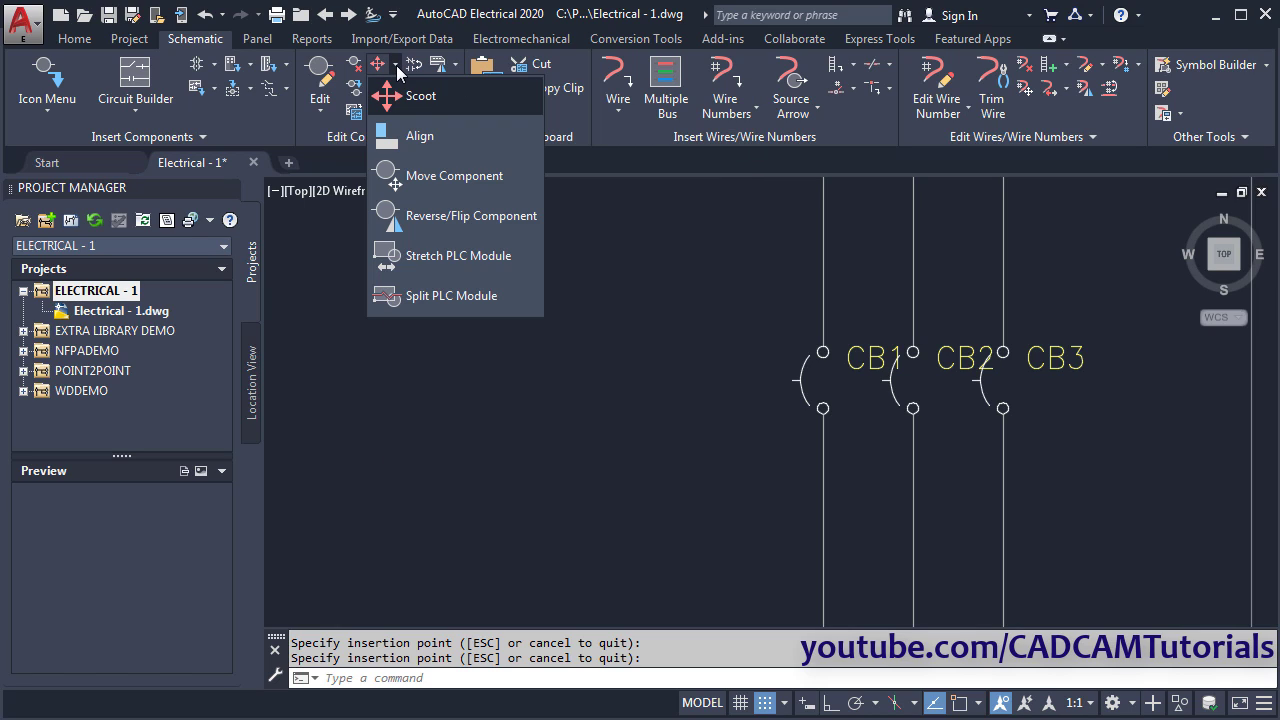
click(434, 223)
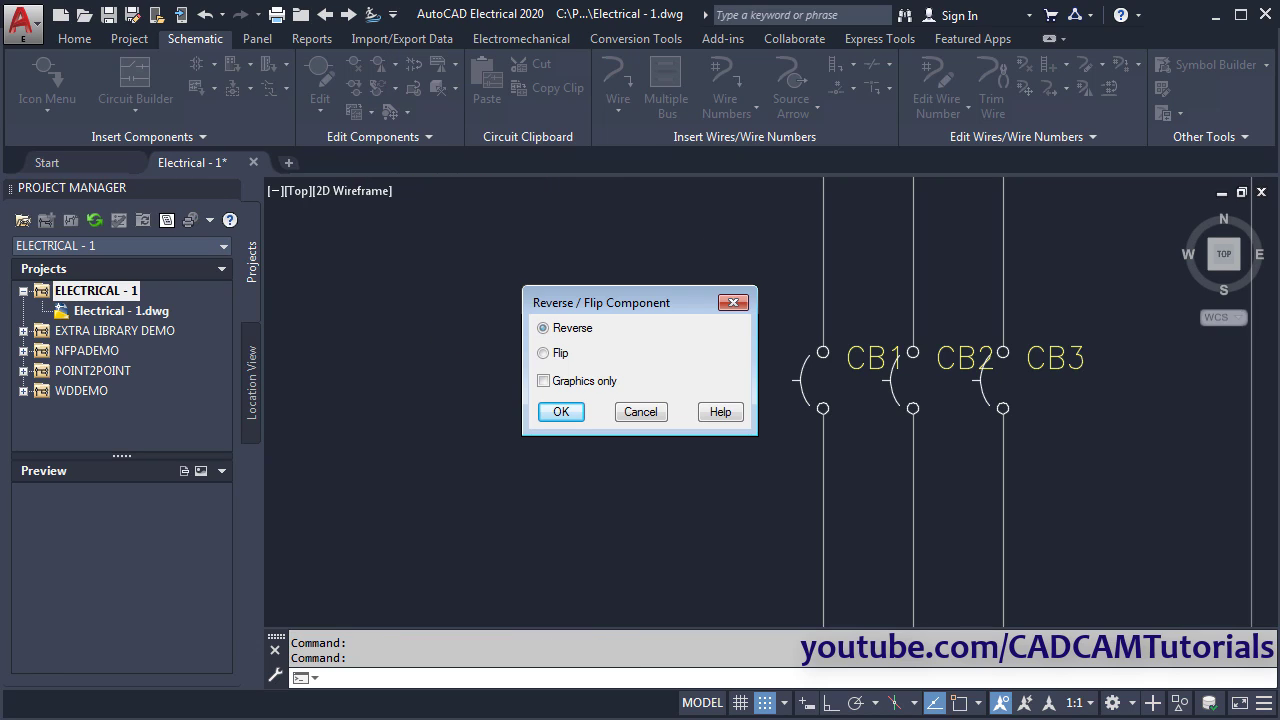
click(545, 355)
click(566, 414)
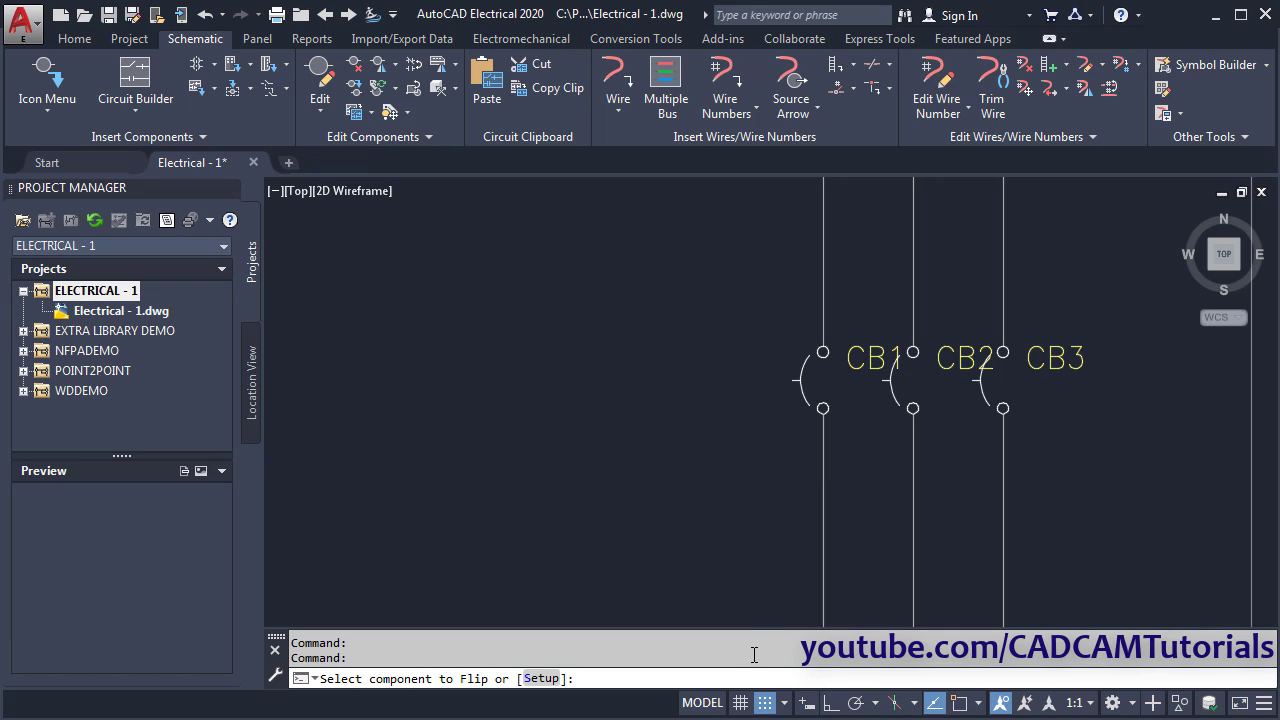
click(765, 703)
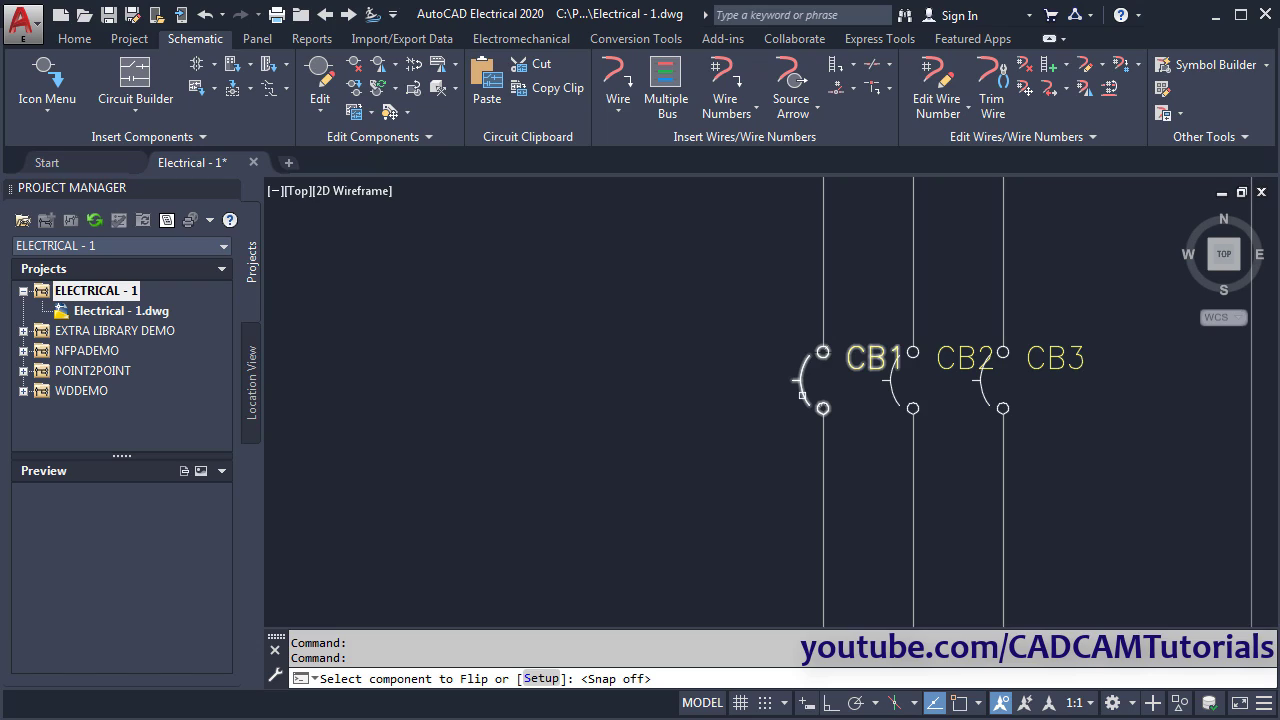
click(858, 415)
click(885, 397)
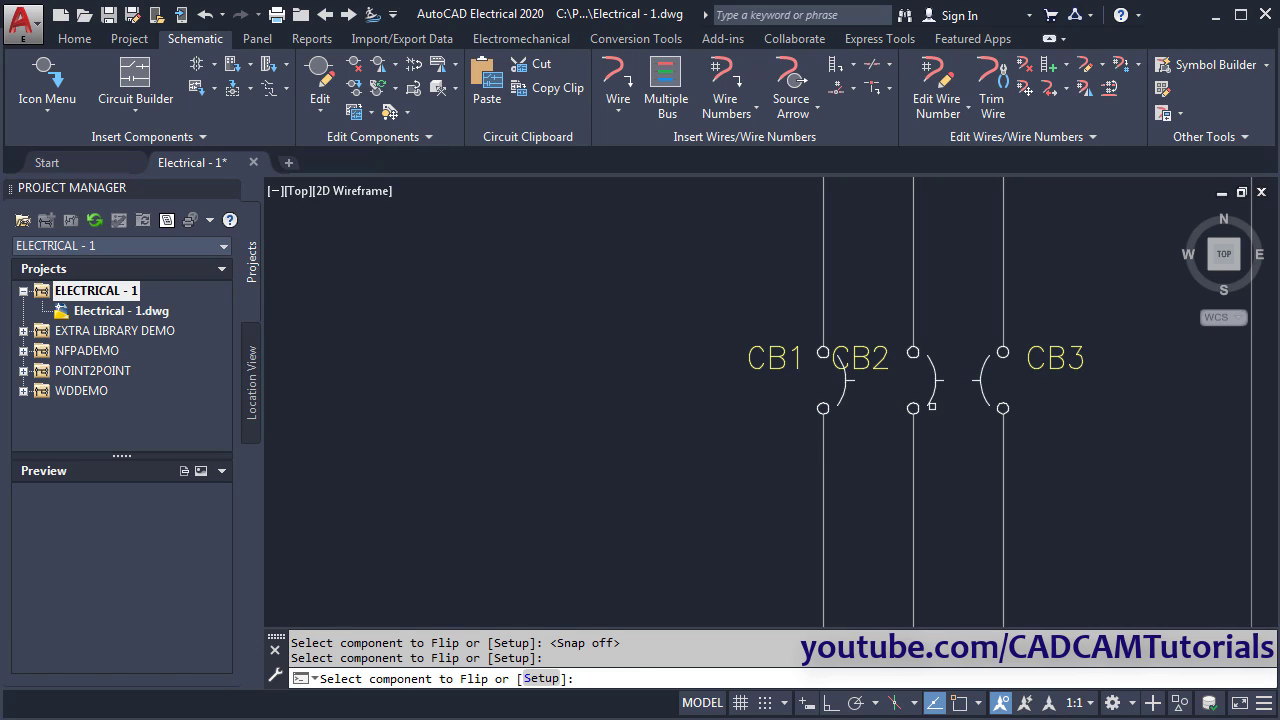
click(986, 399)
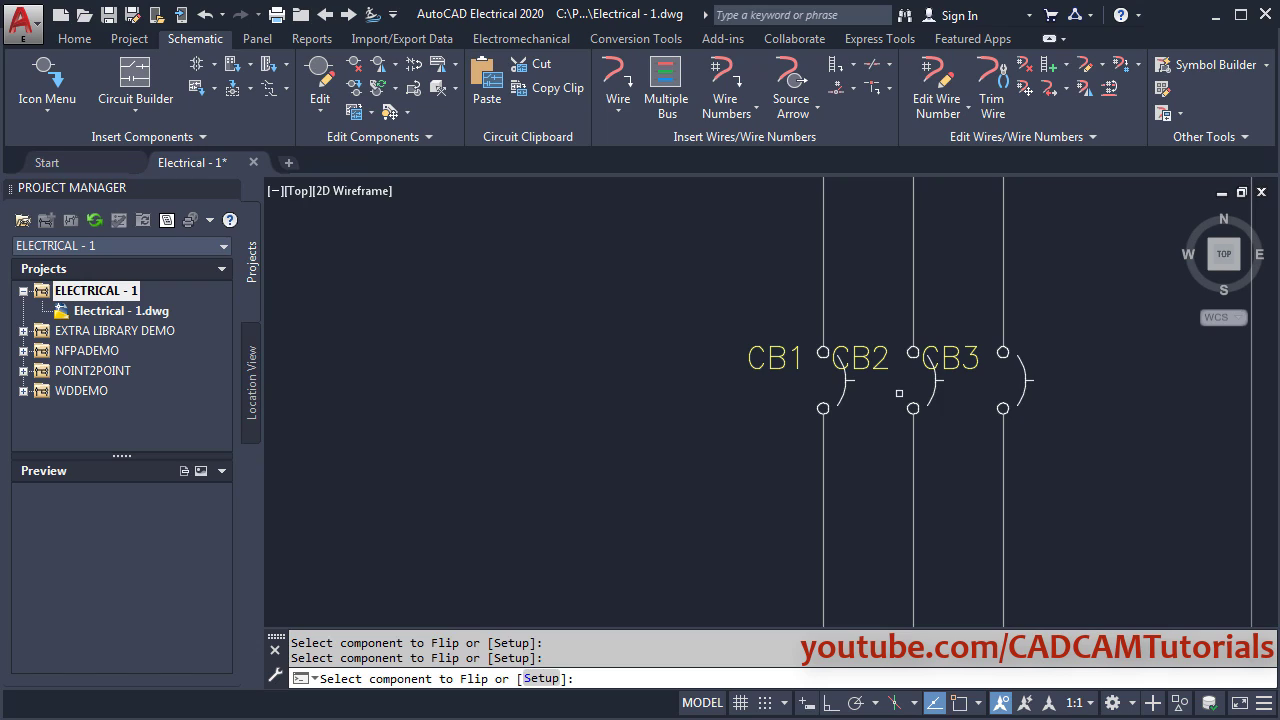
- Move the CB1, CB2 and CB3 tags level beside their breakers, then turn Snap back on
click(408, 113)
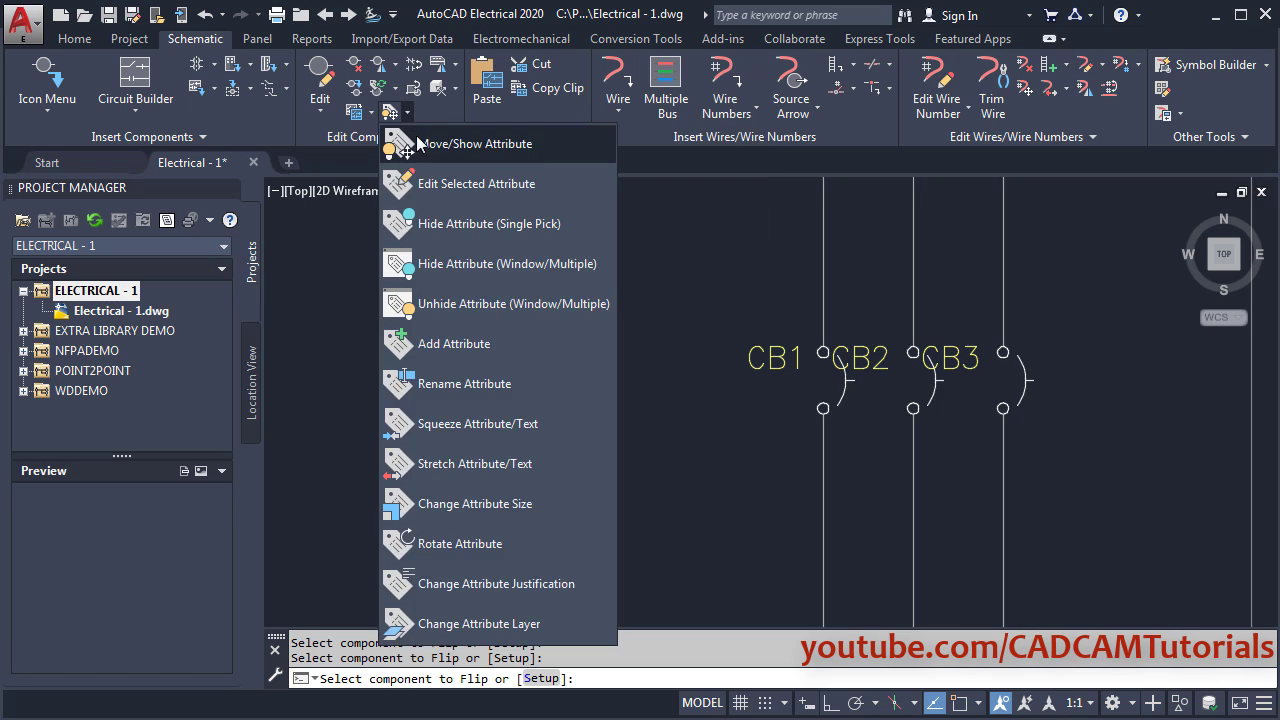
click(471, 146)
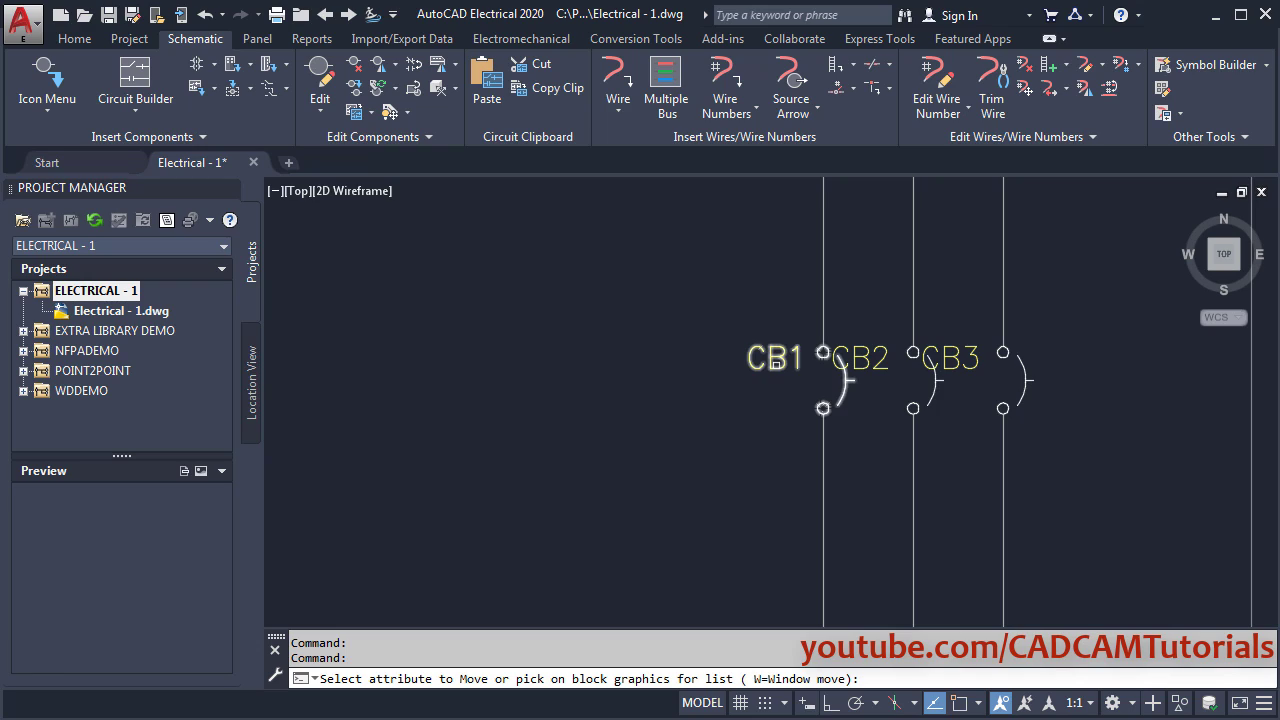
click(775, 365)
click(862, 365)
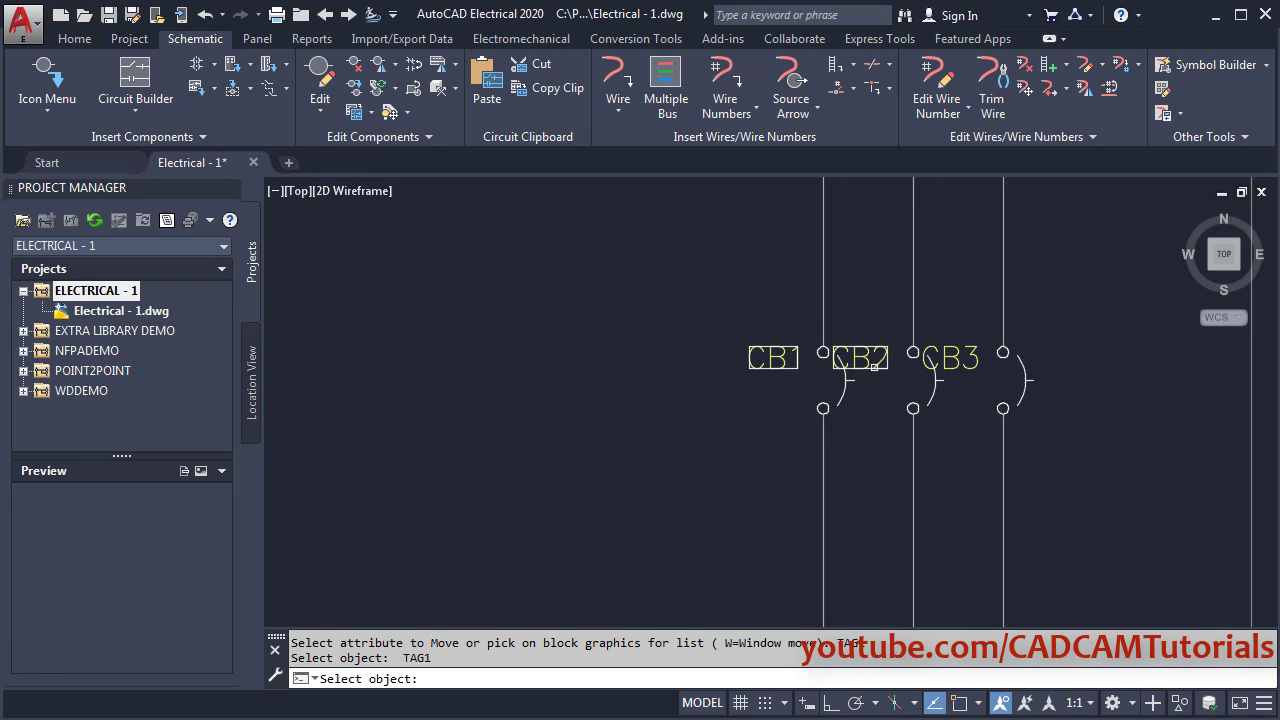
click(965, 366)
key(Return)
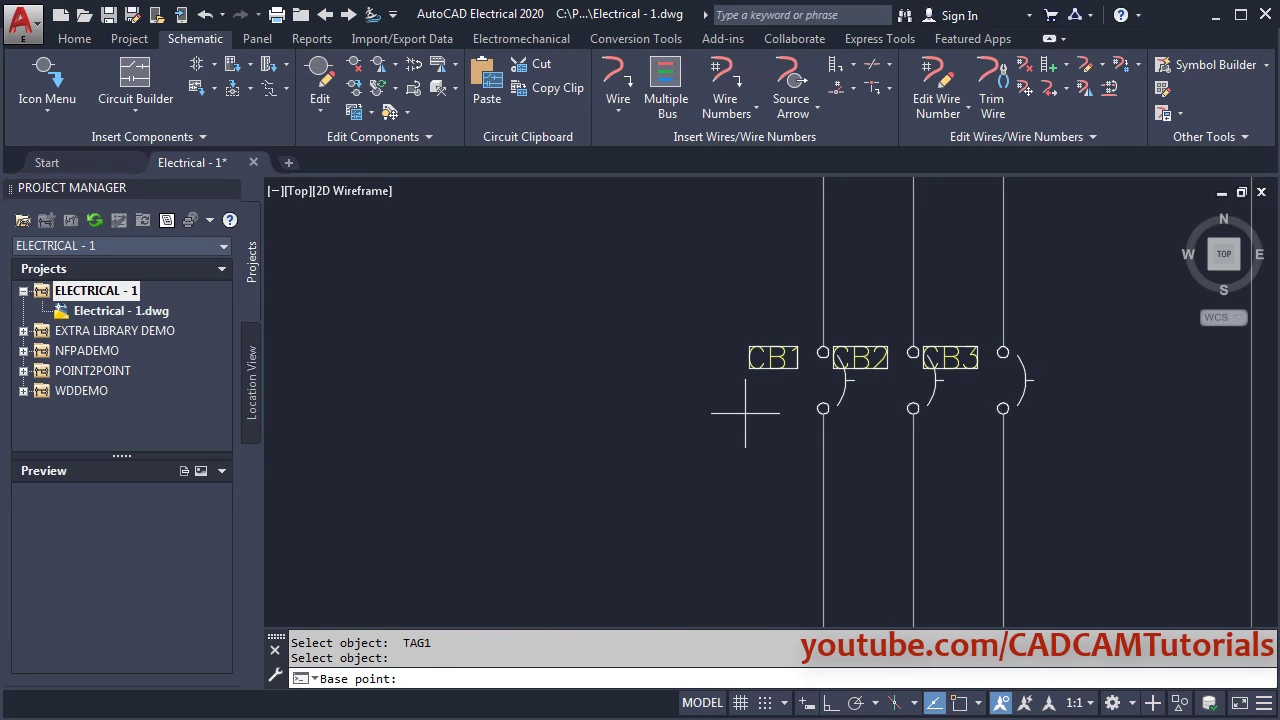
click(776, 358)
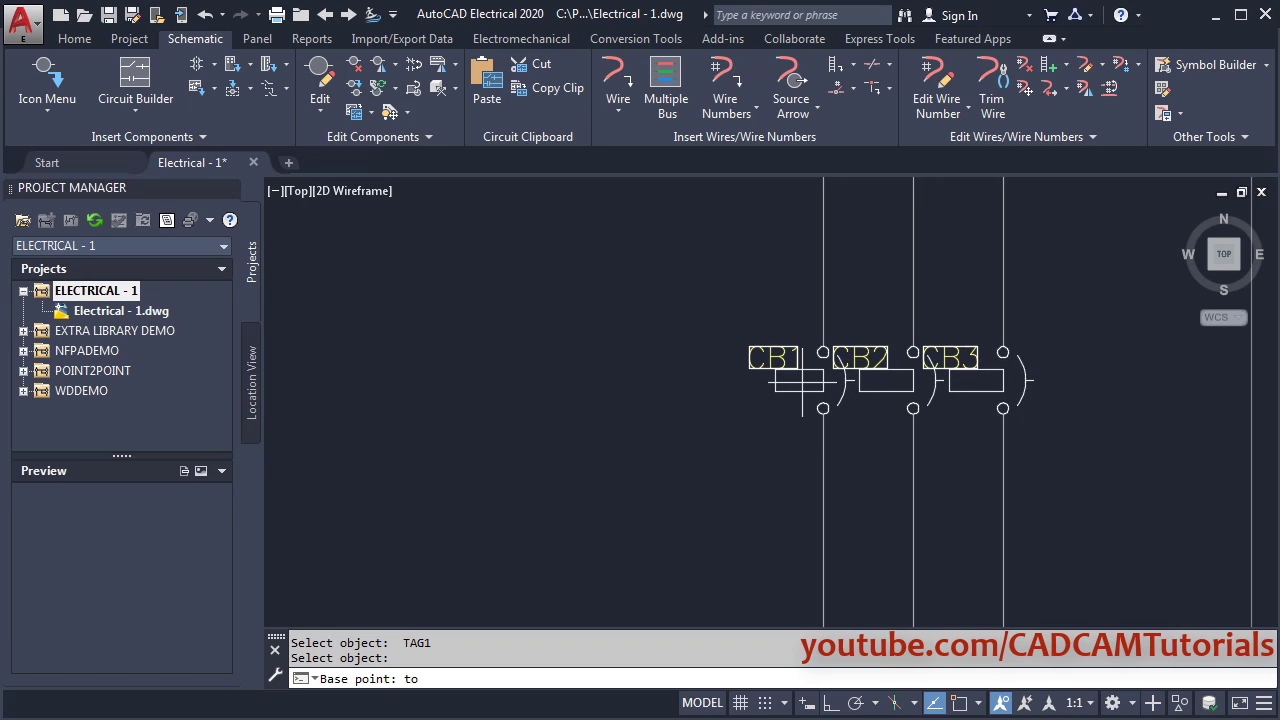
click(803, 380)
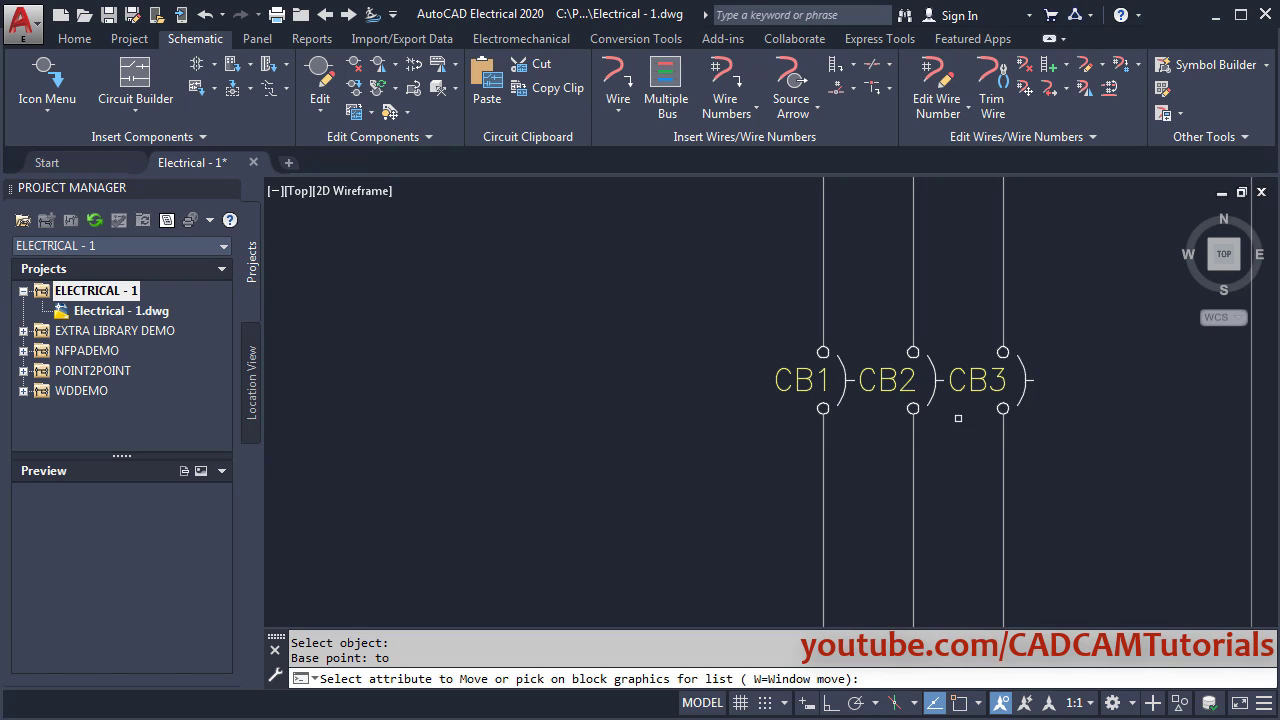
key(Return)
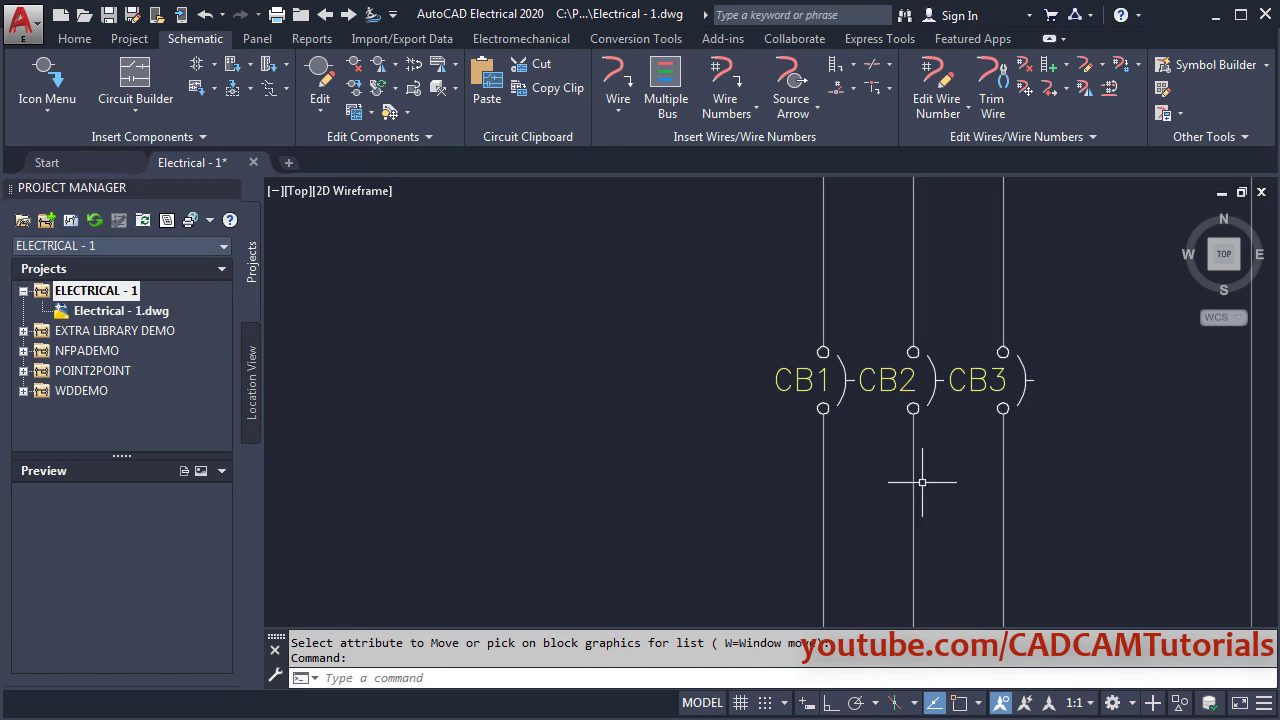
click(763, 703)
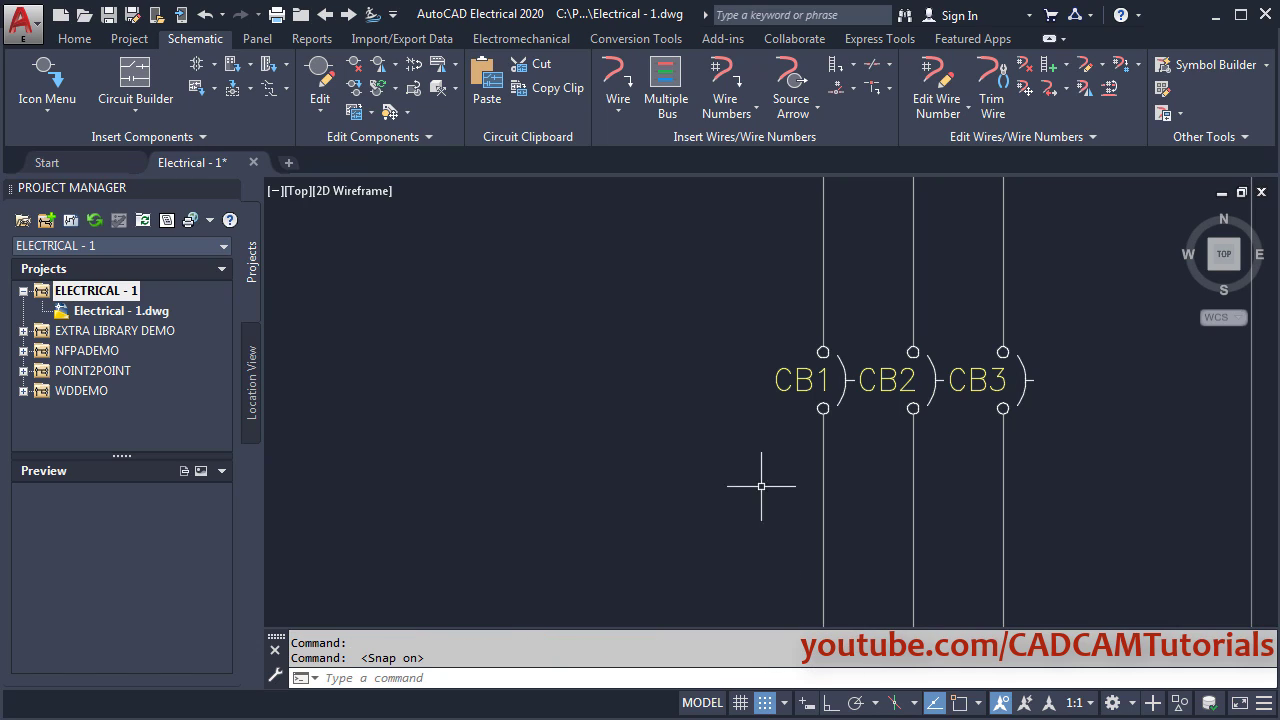
- Compare the drawing against the reference schematic PDF
scroll(696, 380, down, 3)
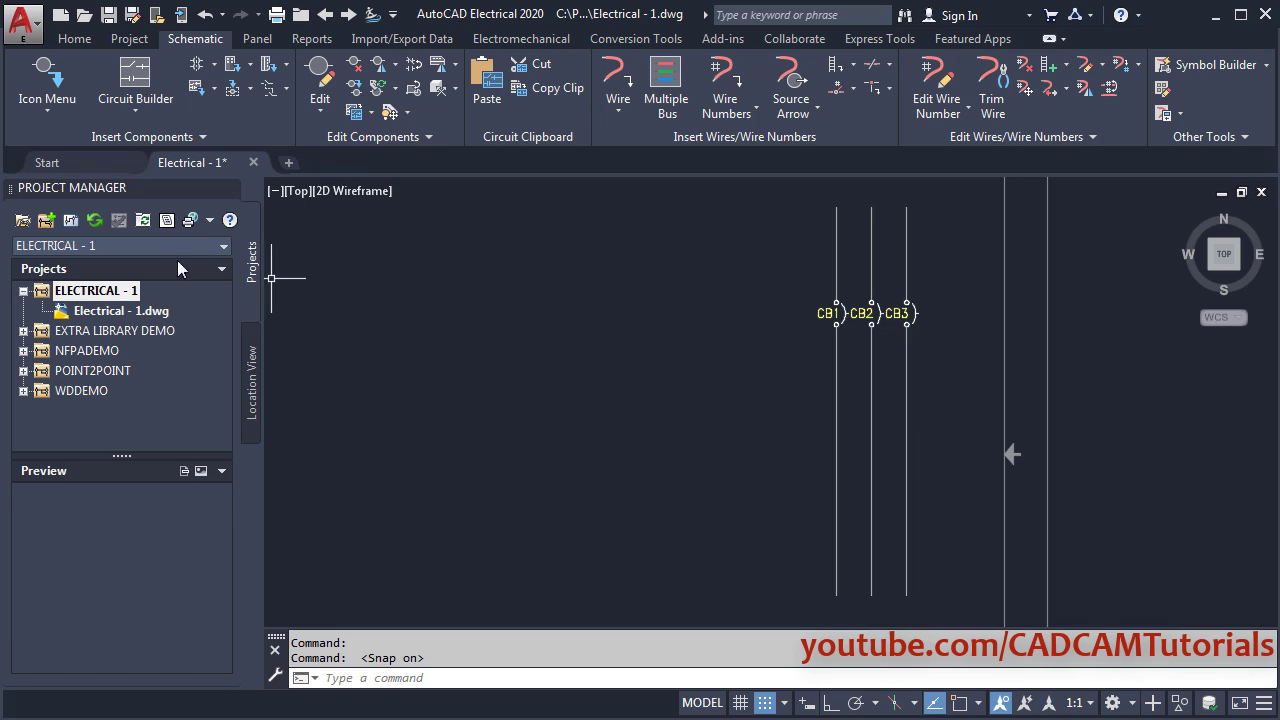
key(alt+Tab)
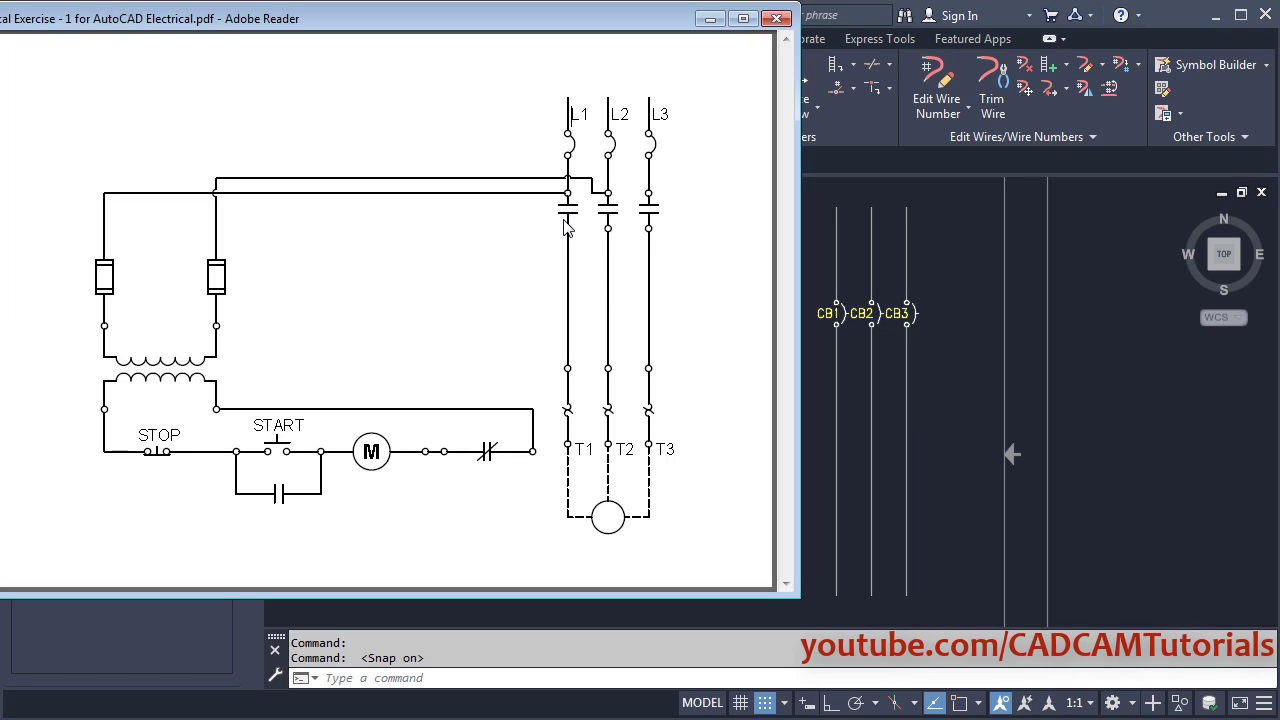
key(alt+Tab)
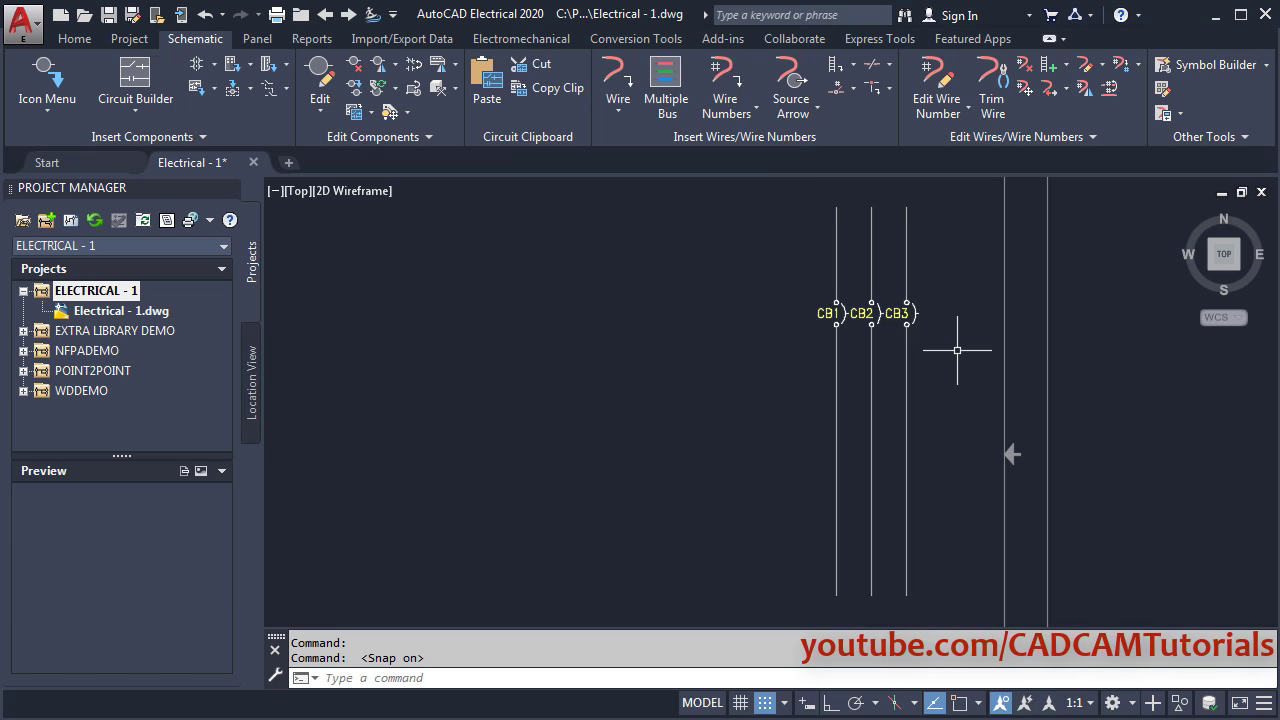
- Insert normally open CR relay contacts on the CB1, CB2 and CB3 wires
click(48, 80)
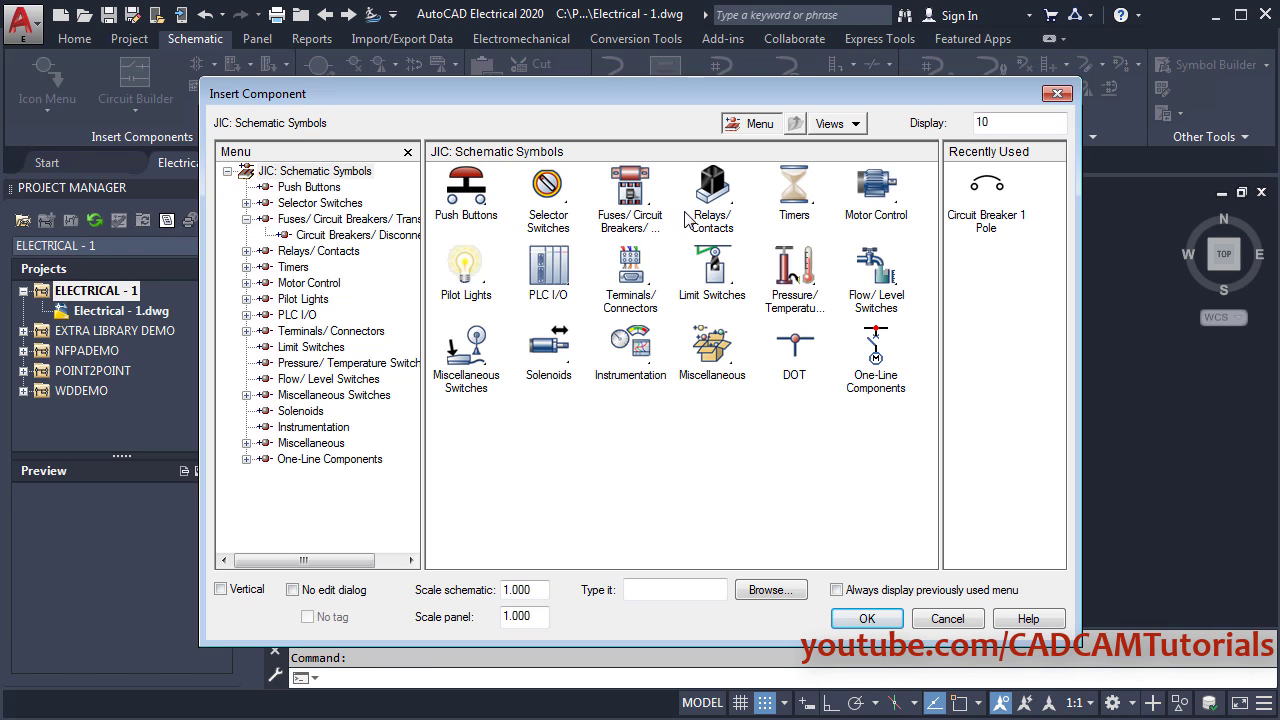
click(712, 188)
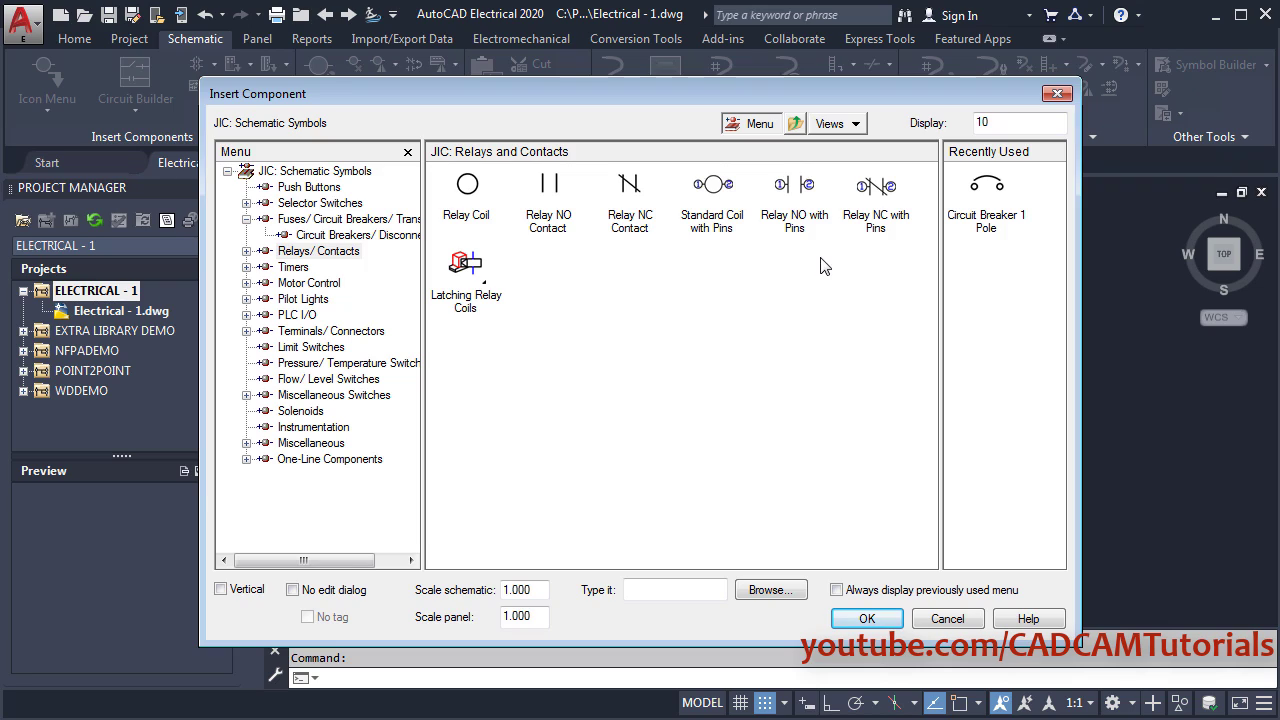
click(799, 193)
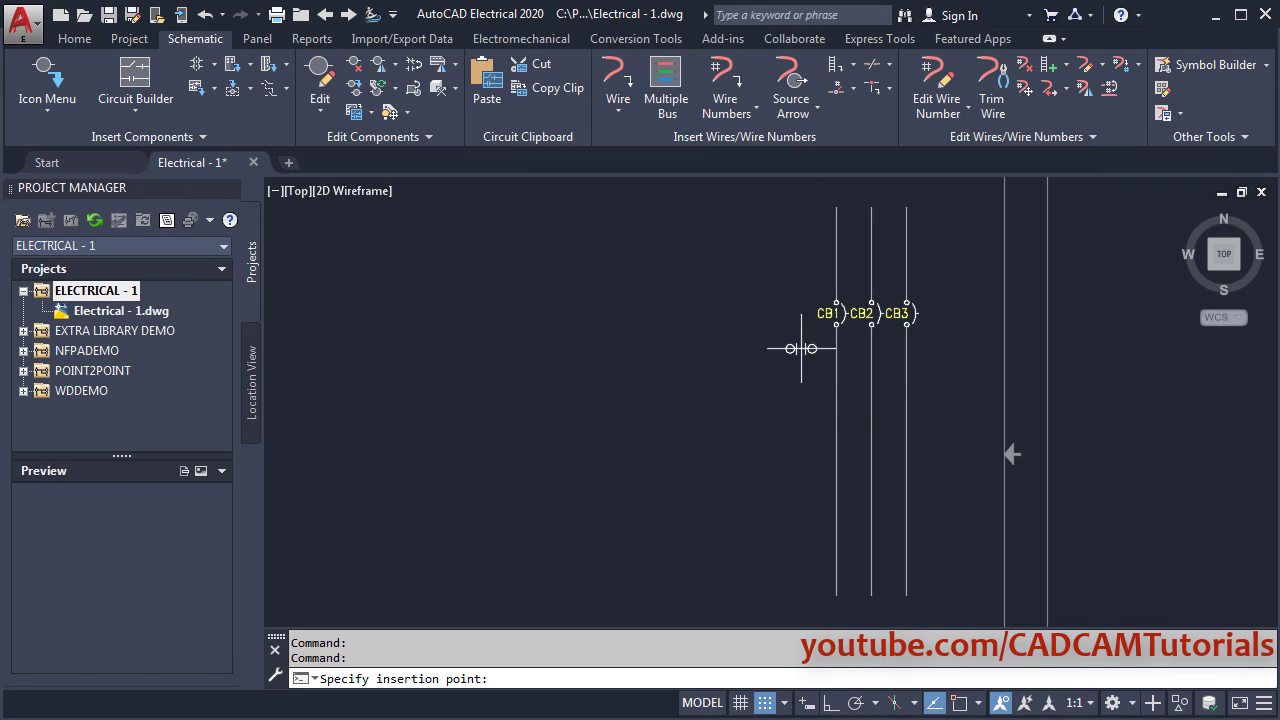
click(836, 383)
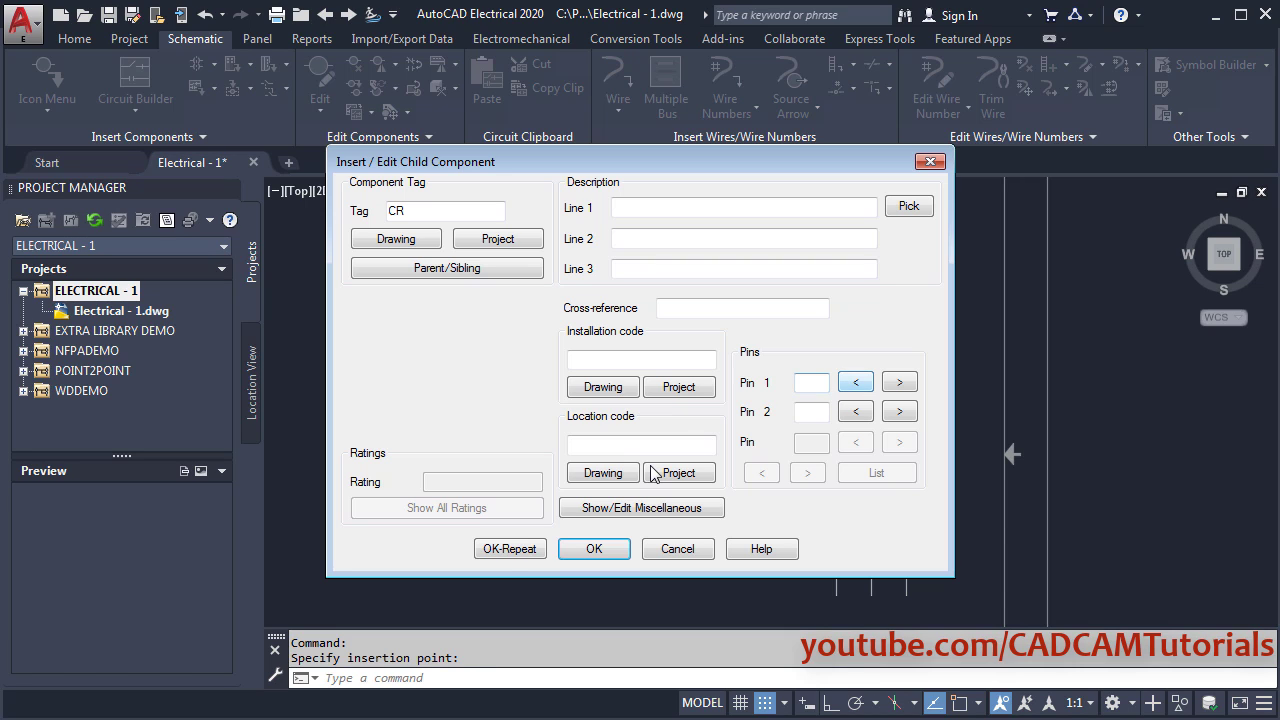
click(508, 551)
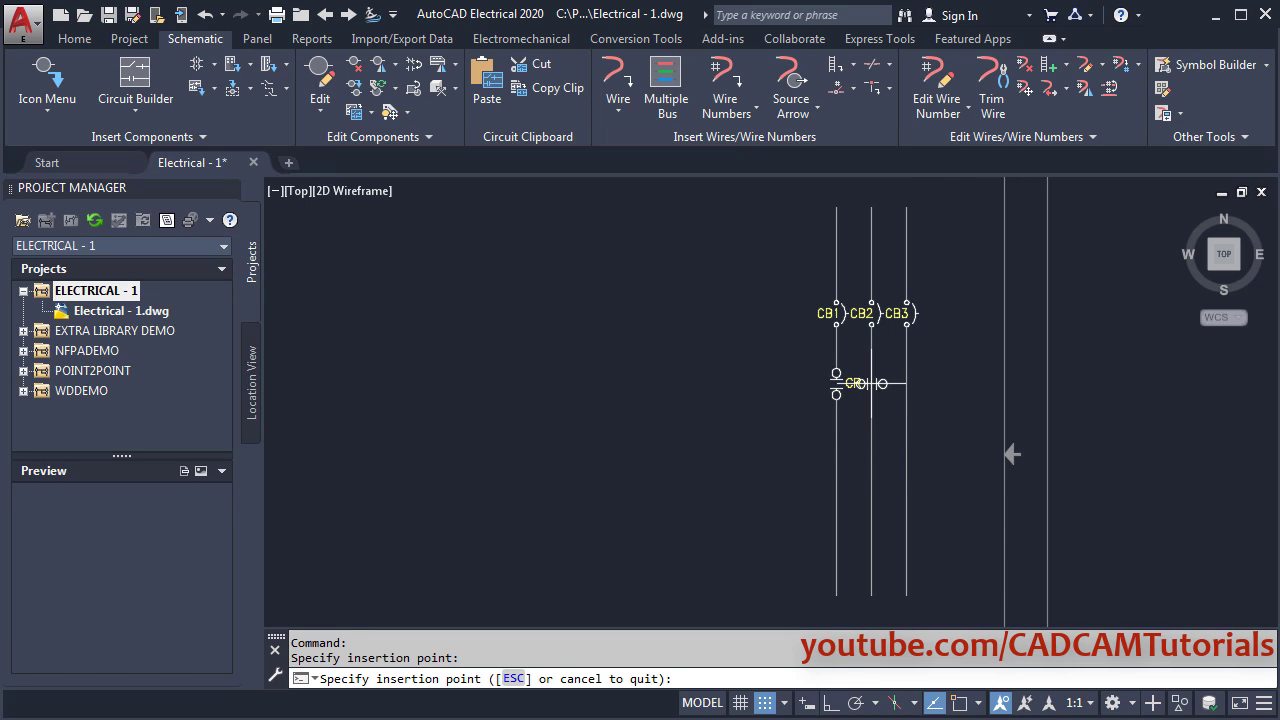
click(871, 383)
click(508, 551)
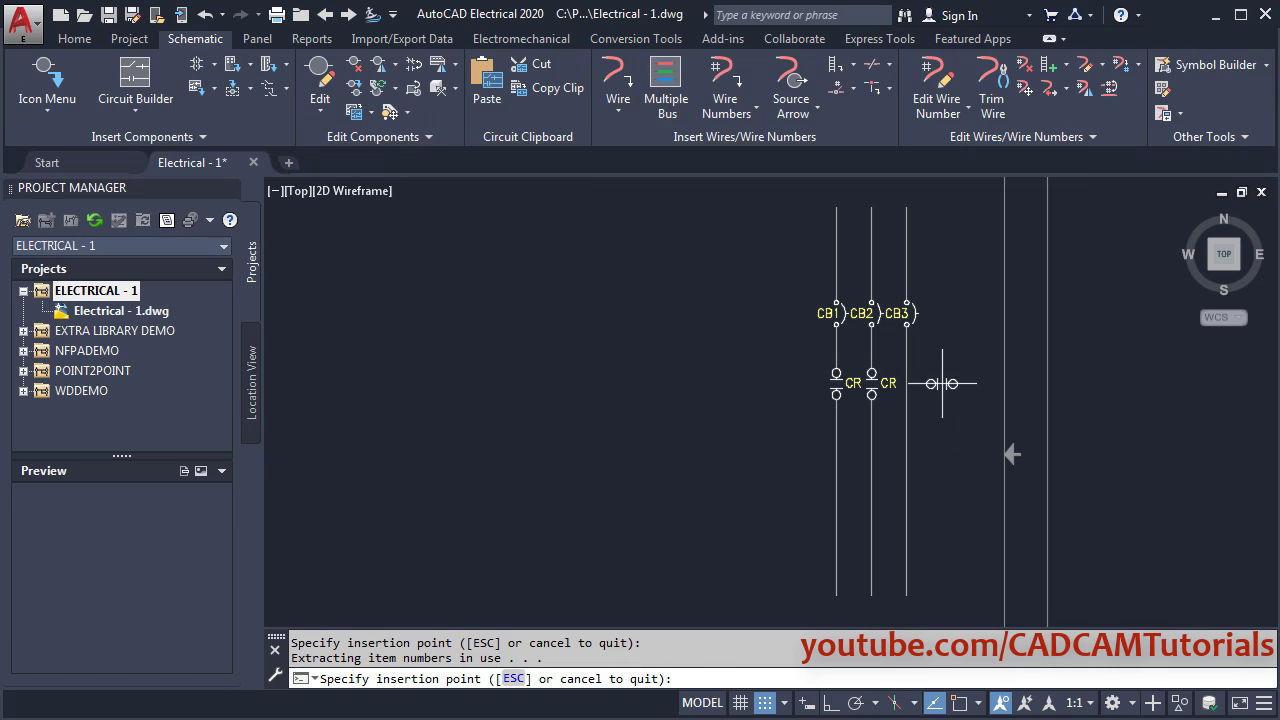
click(906, 383)
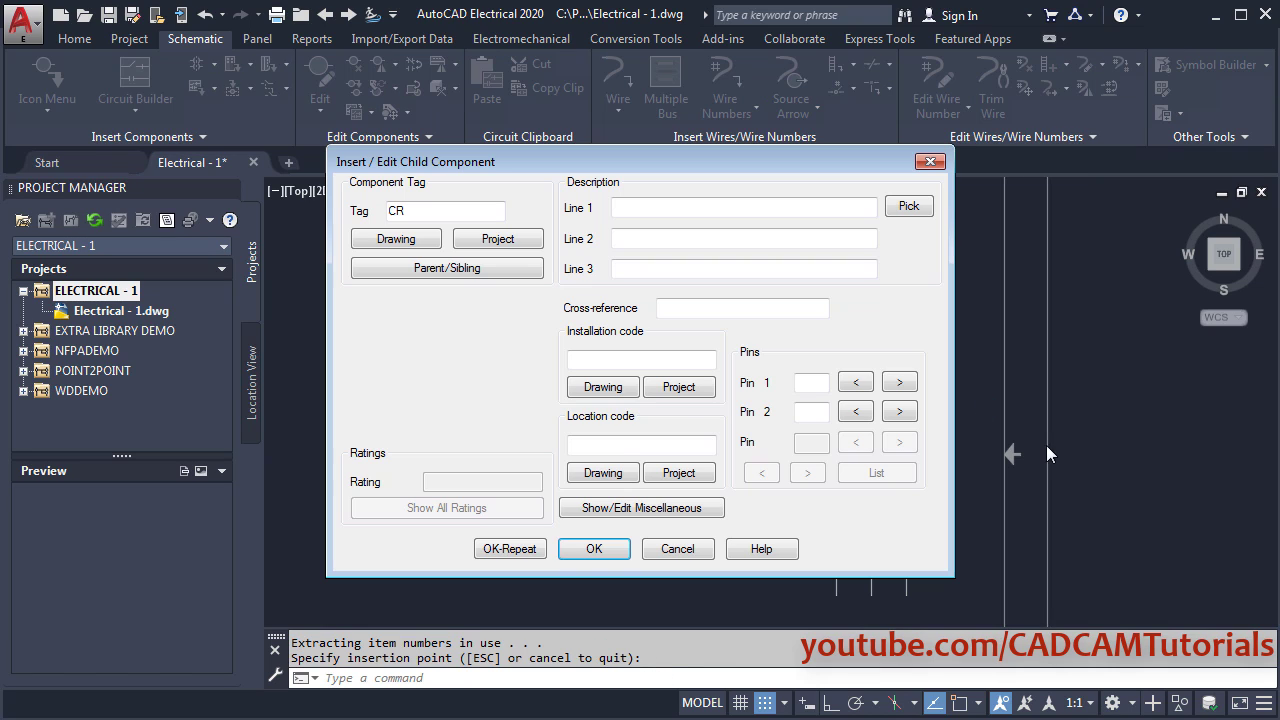
click(594, 548)
- Check the placed contacts against the reference schematic PDF
scroll(871, 346, up, 2)
scroll(1005, 358, down, 2)
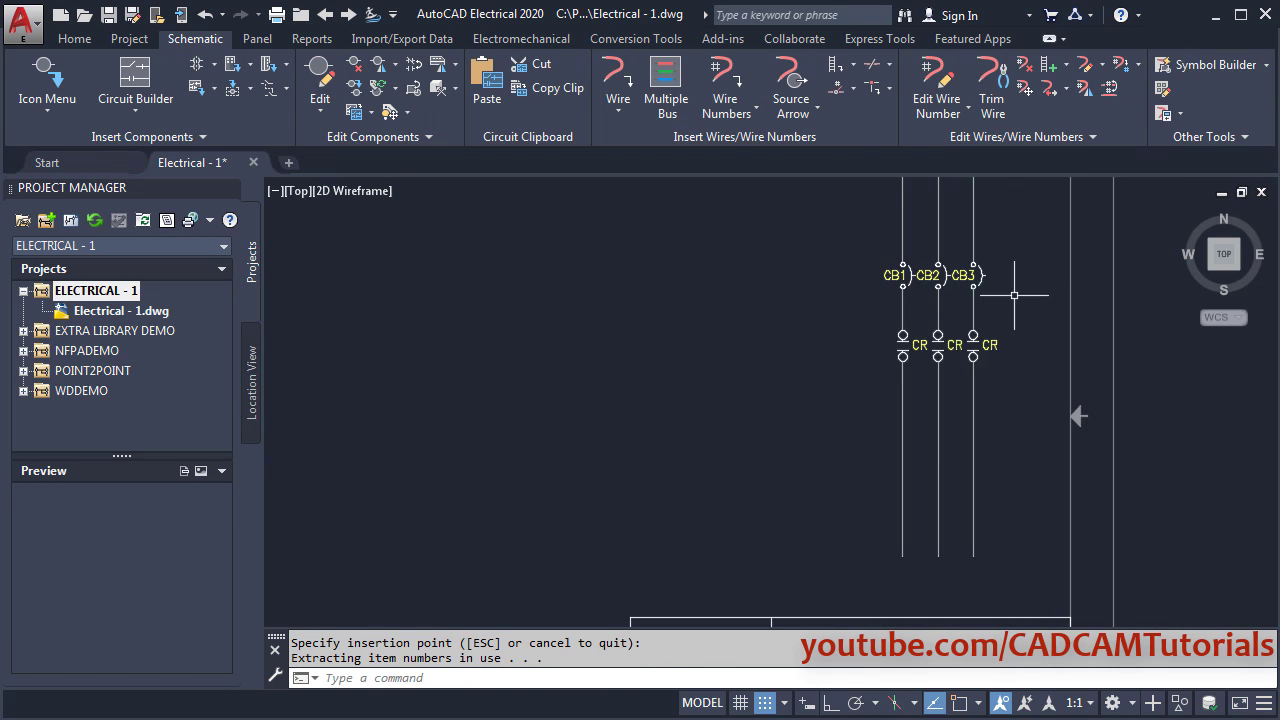
key(alt+Tab)
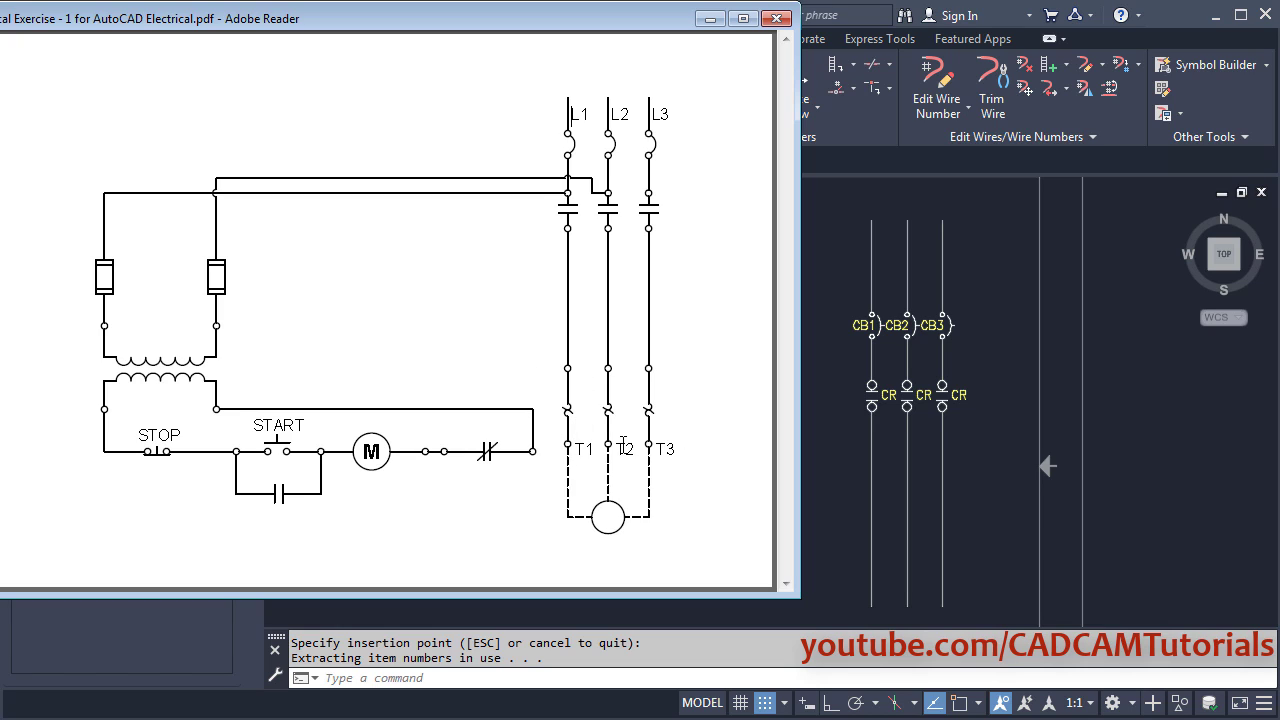
key(alt+Tab)
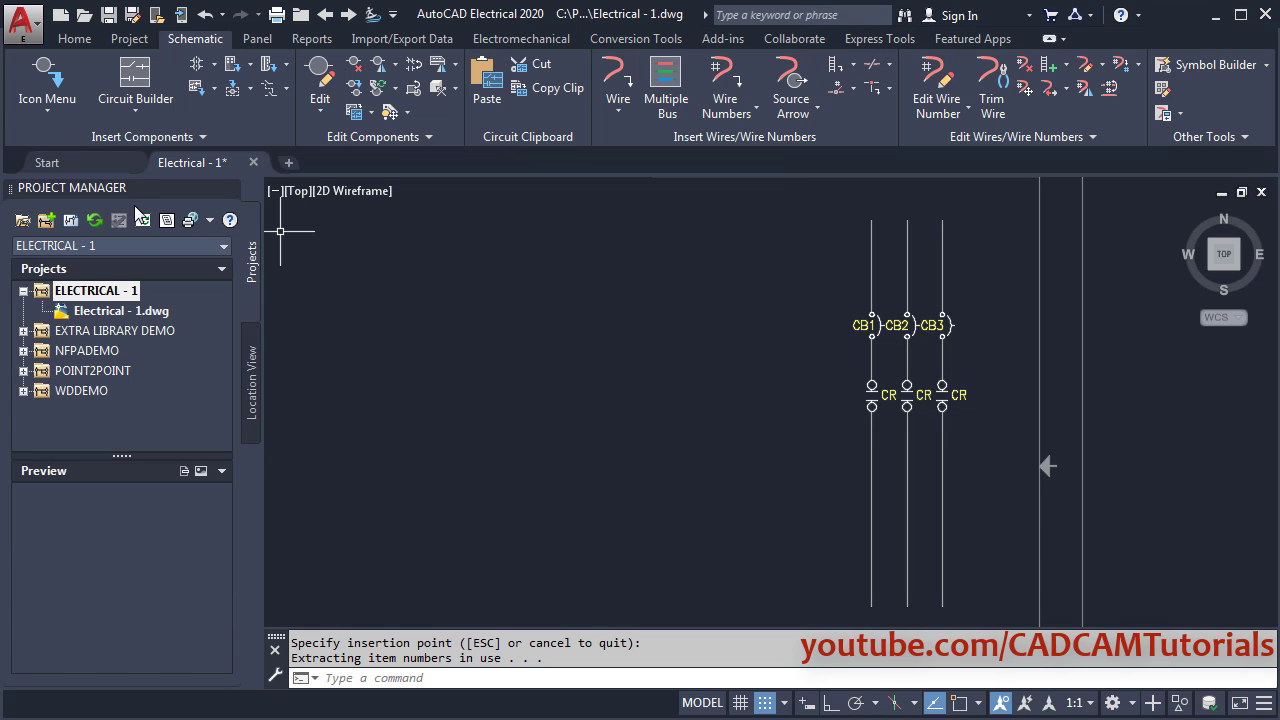
- Insert overload OL1 with pin label T1 on the left wire below its CR contact
click(54, 82)
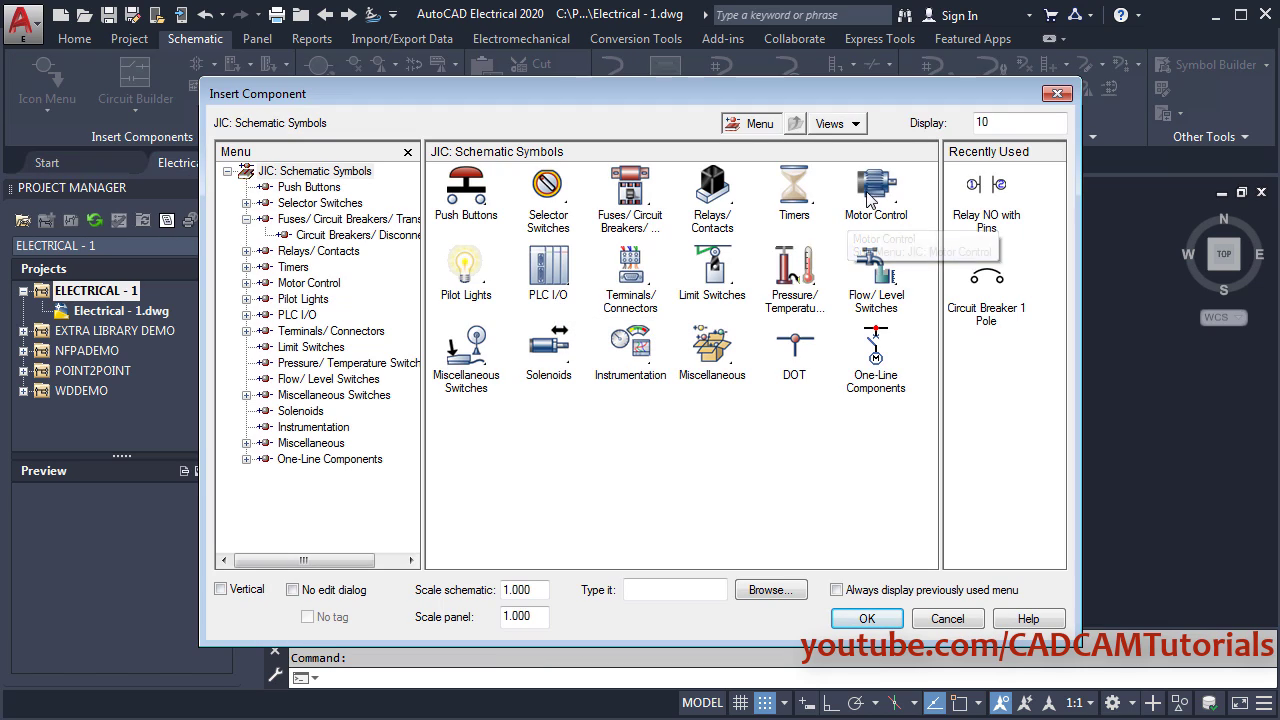
click(876, 188)
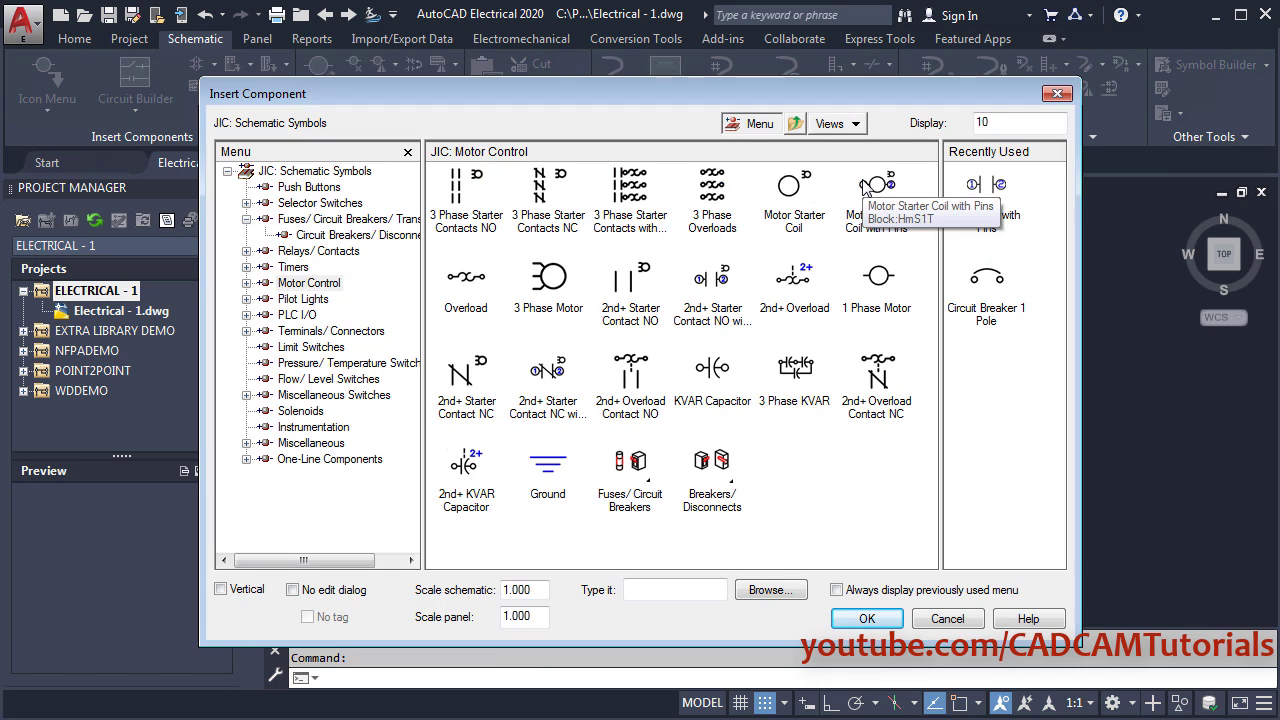
click(465, 285)
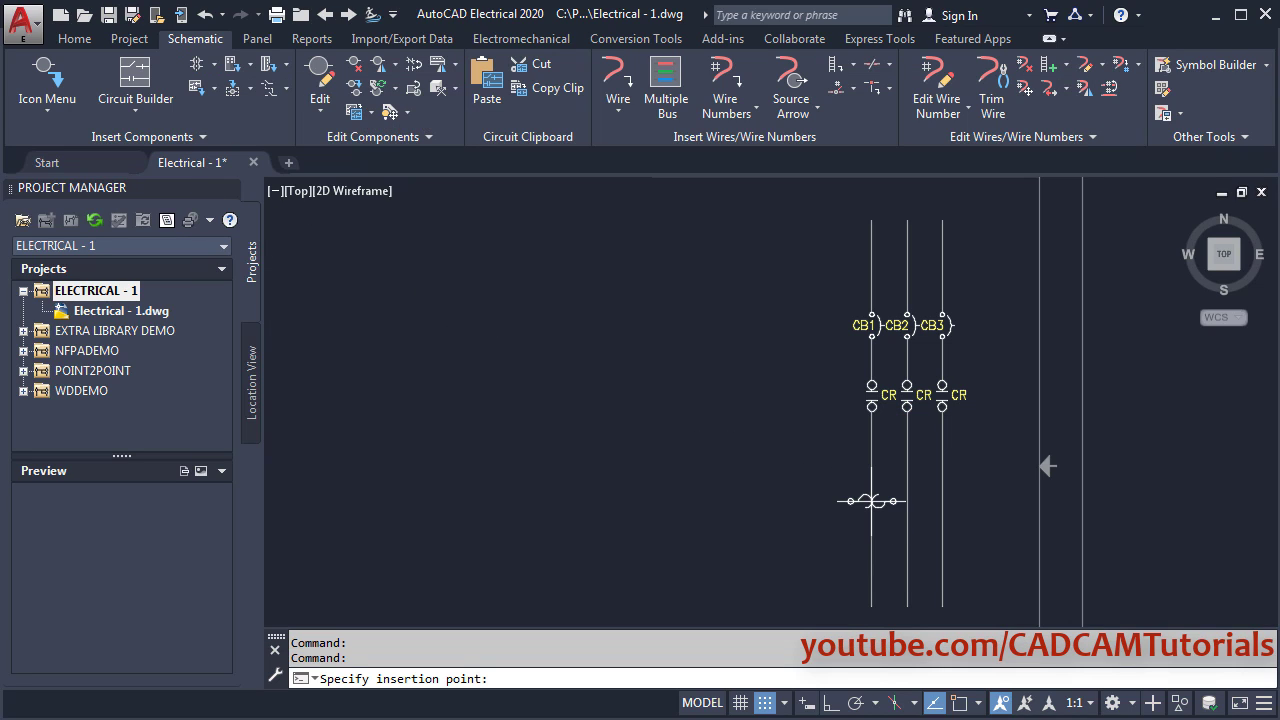
click(866, 521)
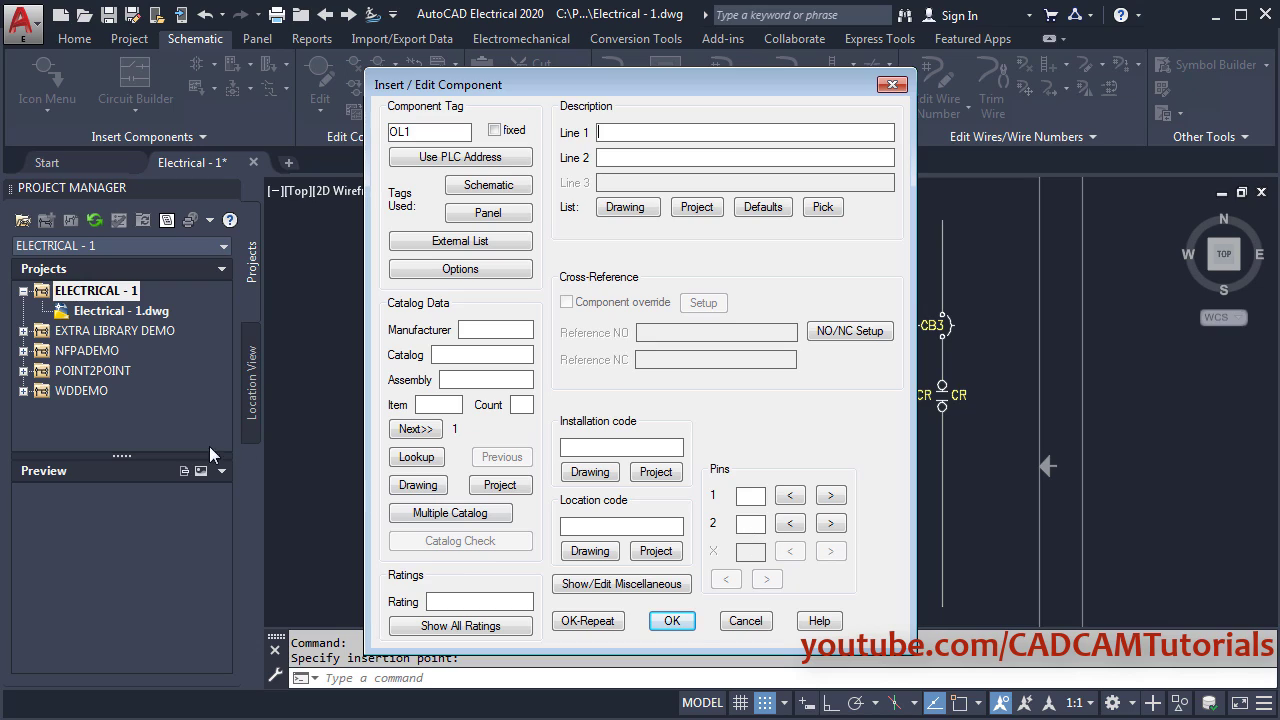
key(alt+Tab)
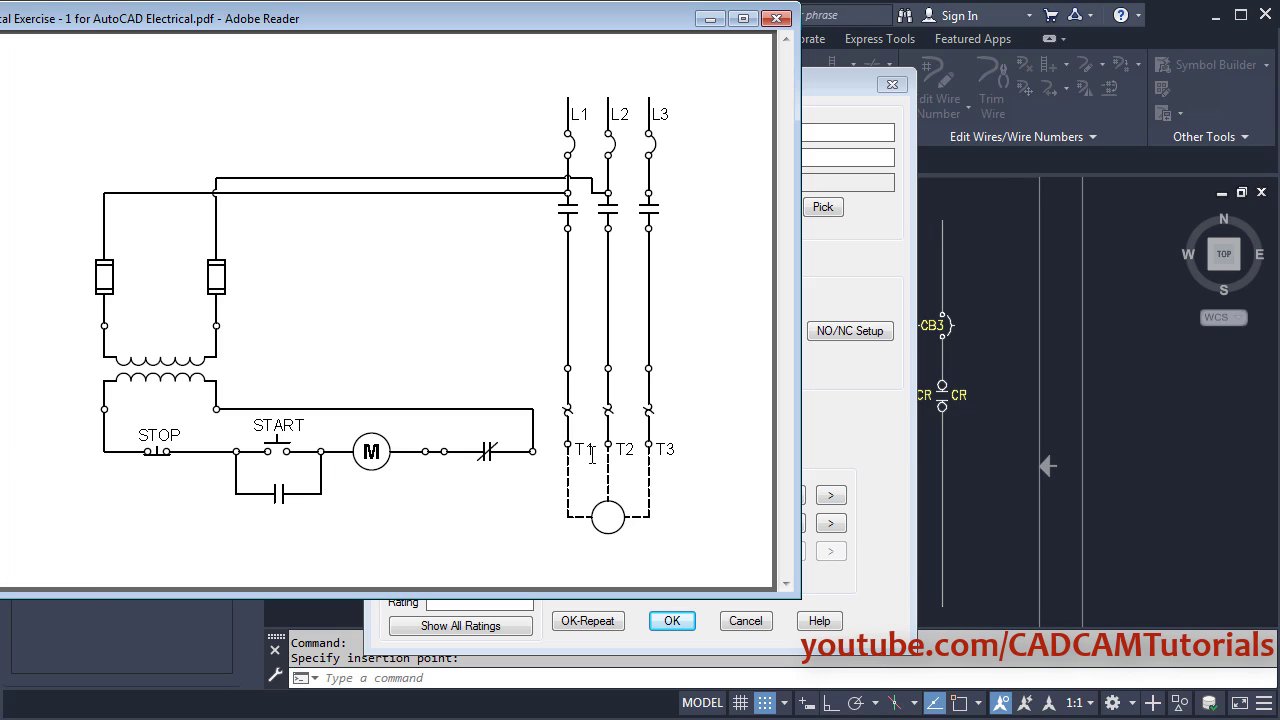
click(874, 430)
text(T1)
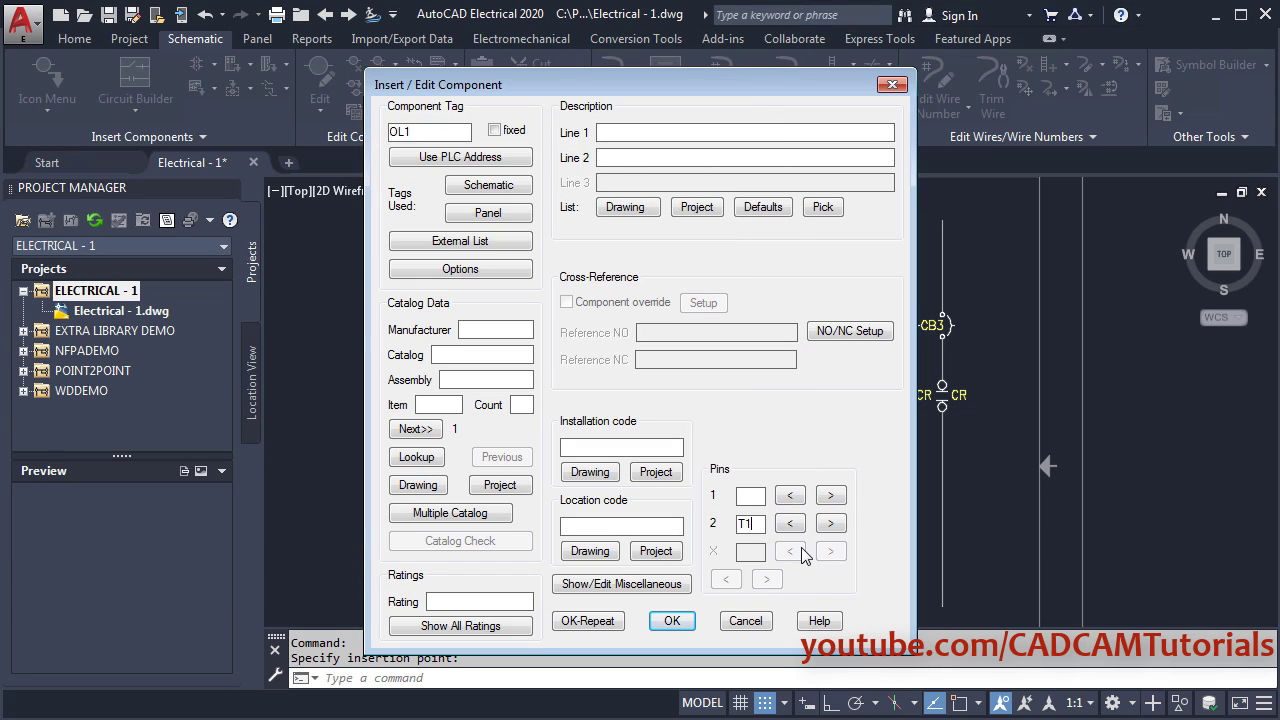
click(588, 623)
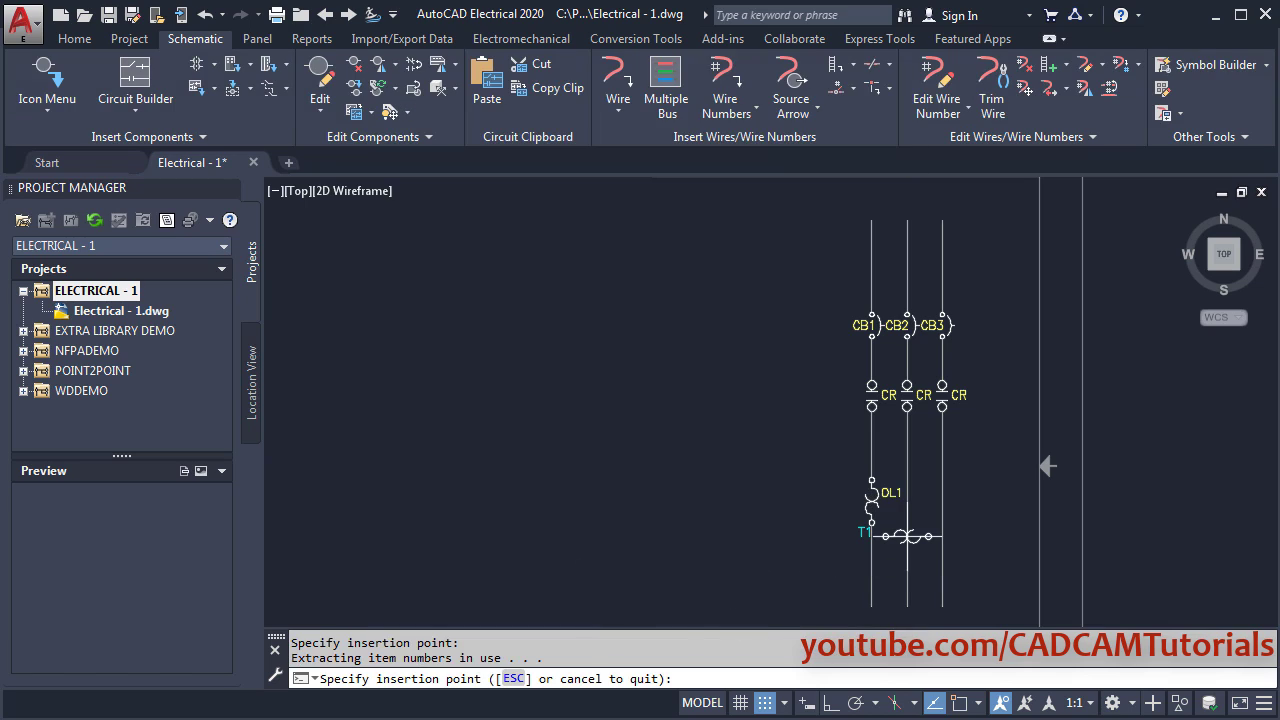
- Add overloads OL2 (pin T2) and OL3 on the middle and right wires, relabelling OL3's pin to T3
click(872, 492)
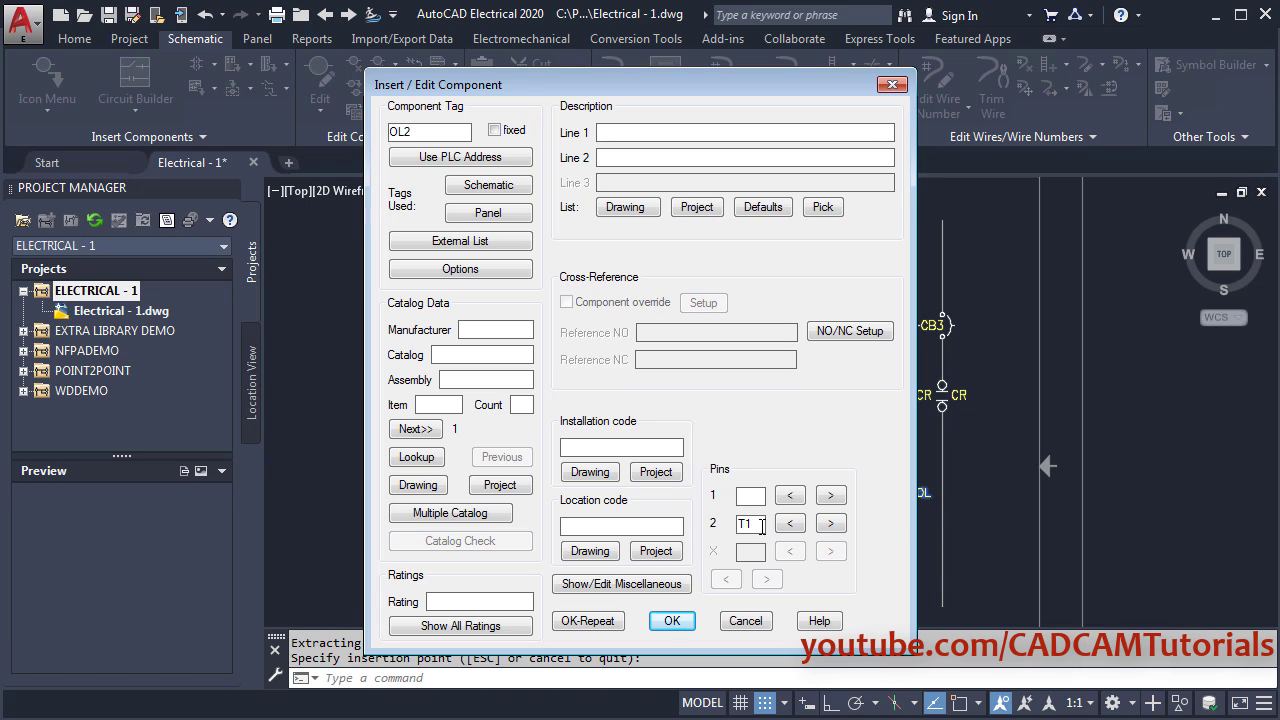
click(588, 621)
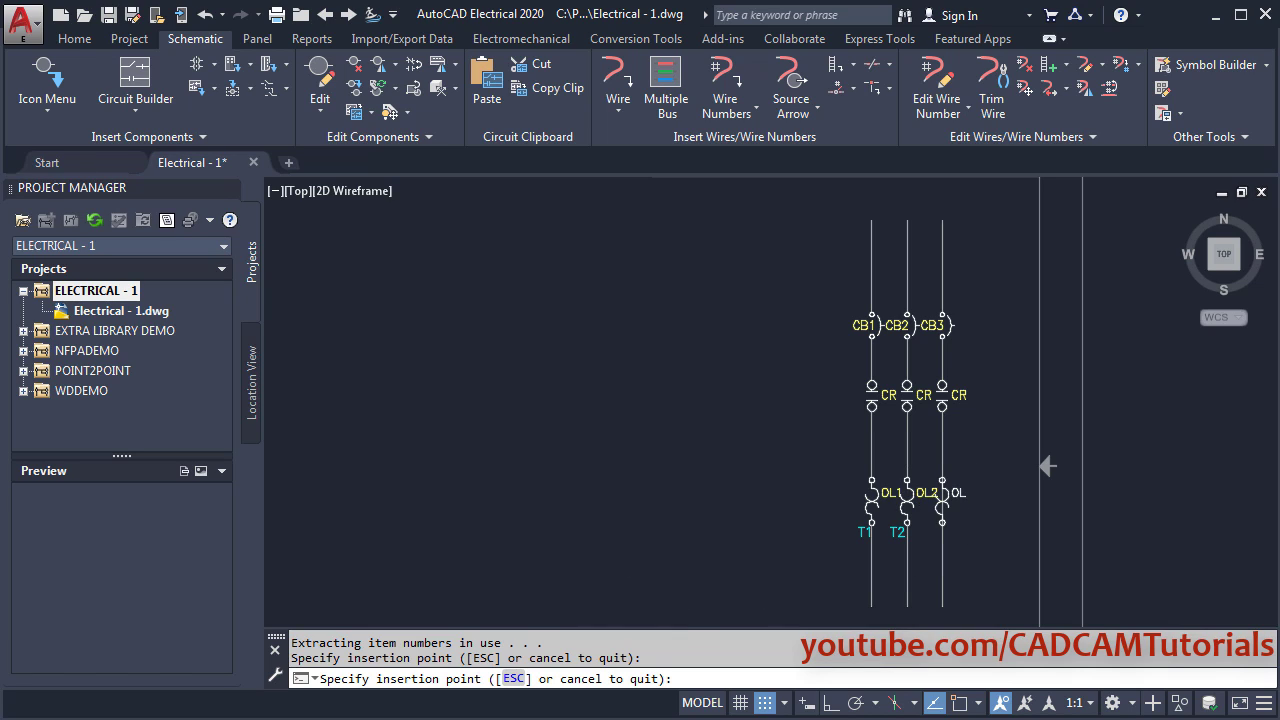
click(942, 492)
key(BackSpace)
text(T3)
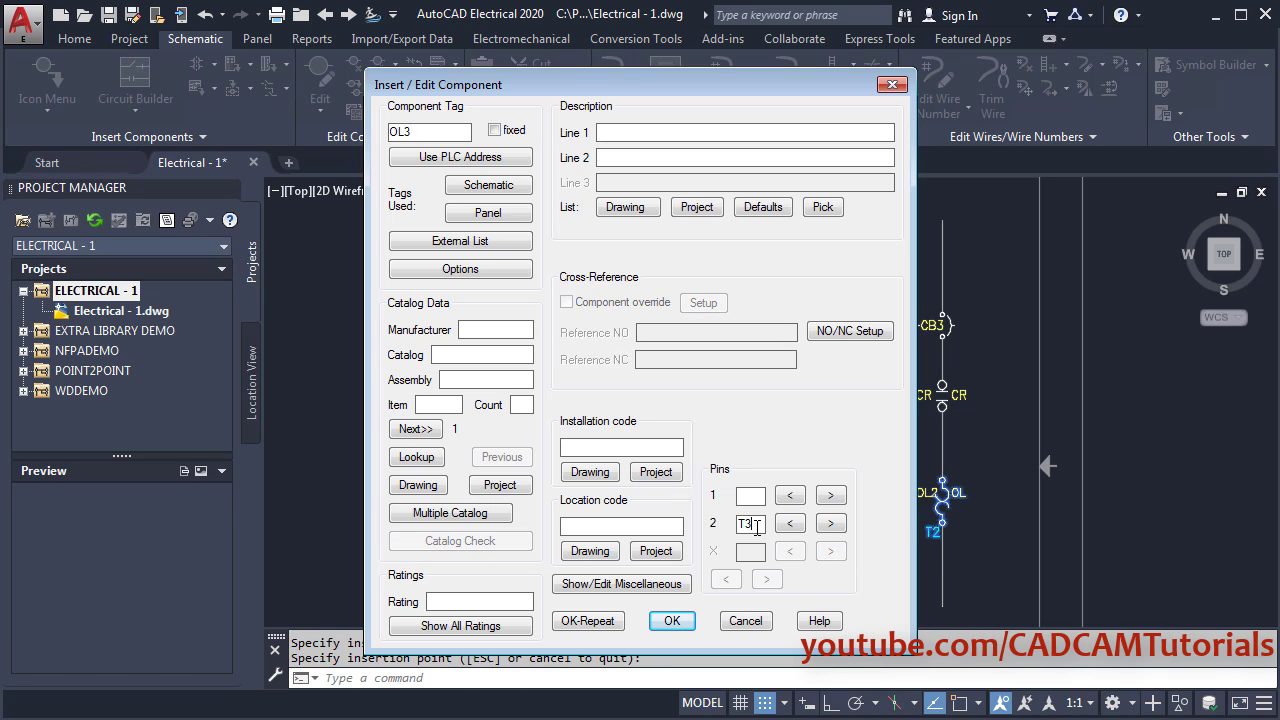
scroll(977, 543, up, 4)
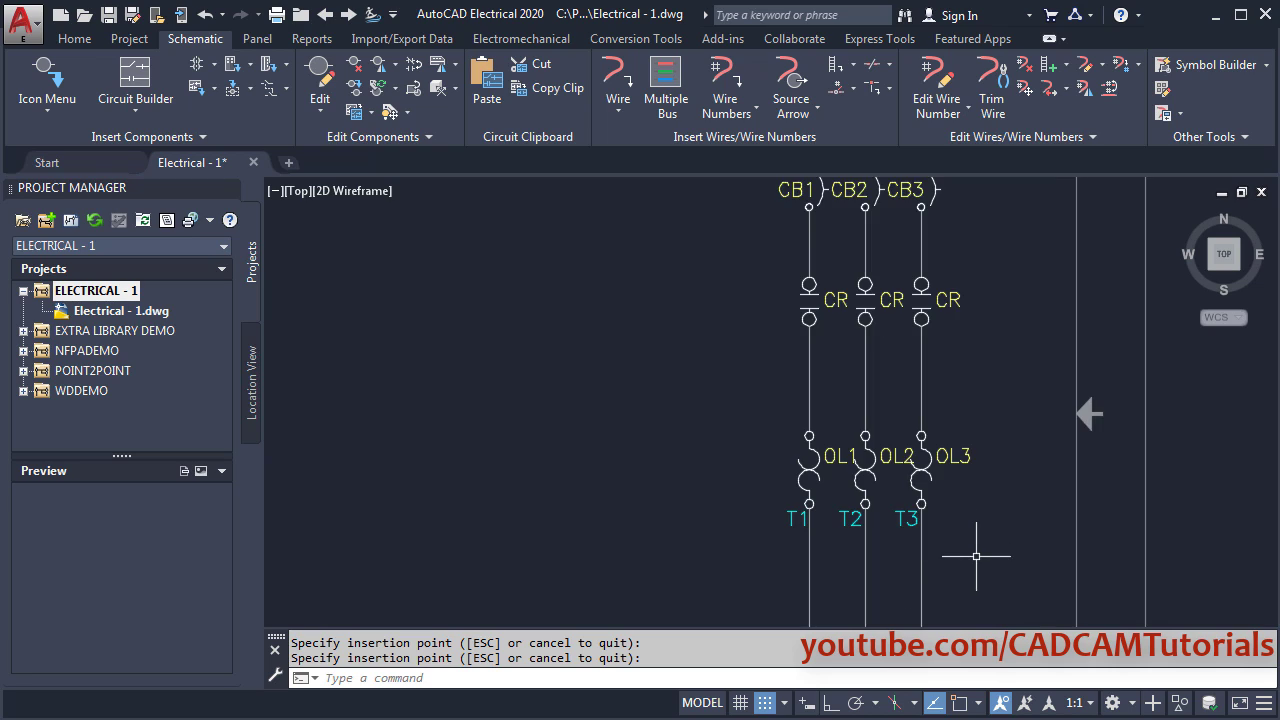
scroll(977, 506, up, 2)
middle_drag(894, 500, 994, 511)
- With Snap off, move the OL1, OL2 and OL3 tags down beside their overloads, then re-enable Snap
scroll(931, 499, up, 2)
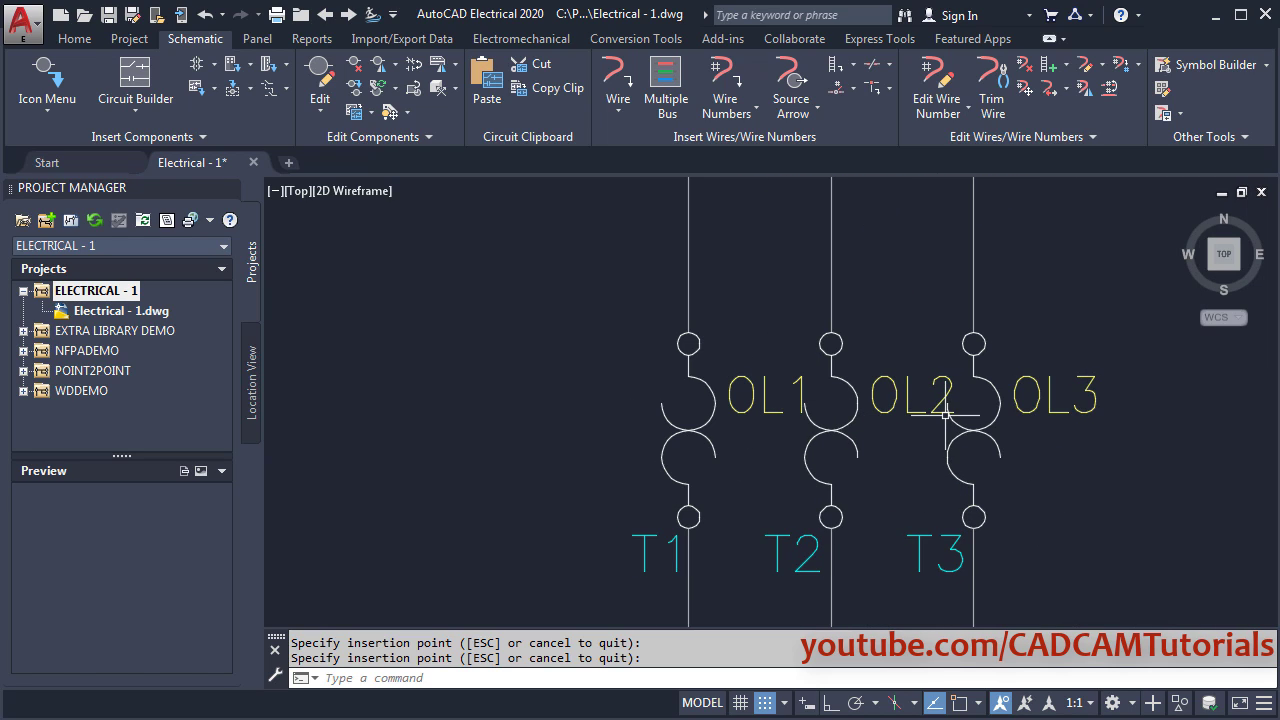
click(390, 113)
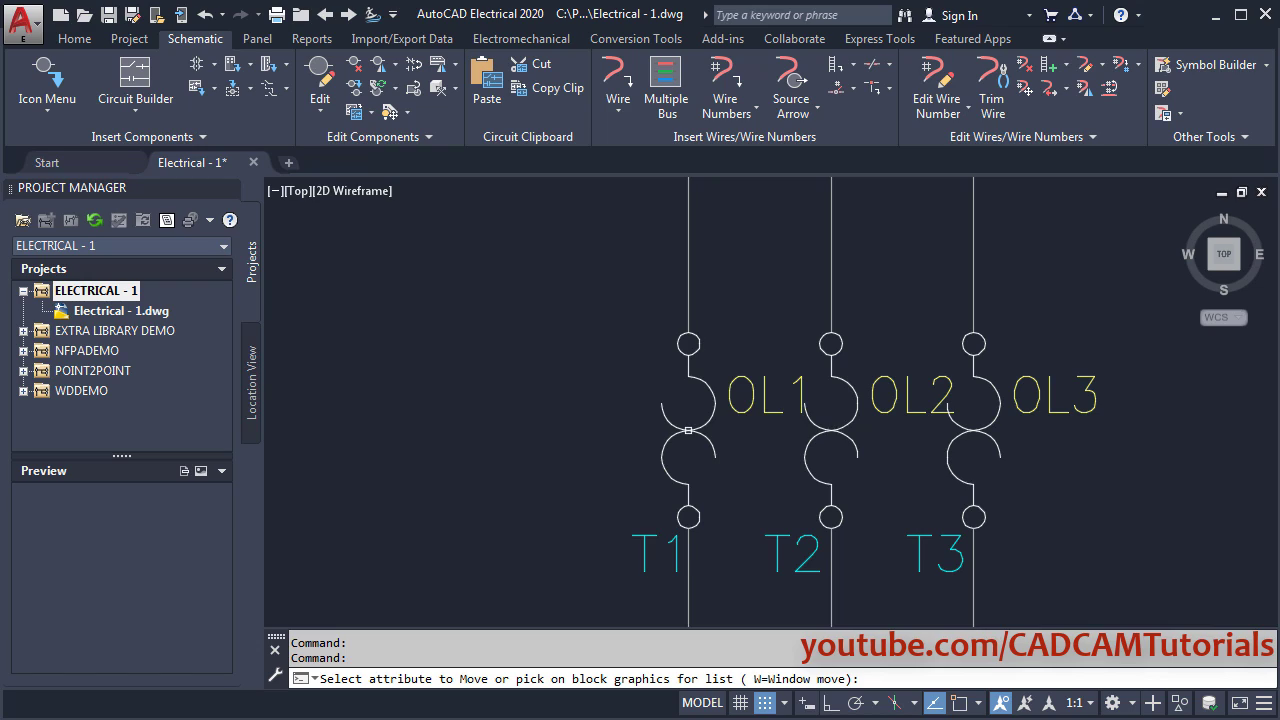
click(763, 704)
click(764, 411)
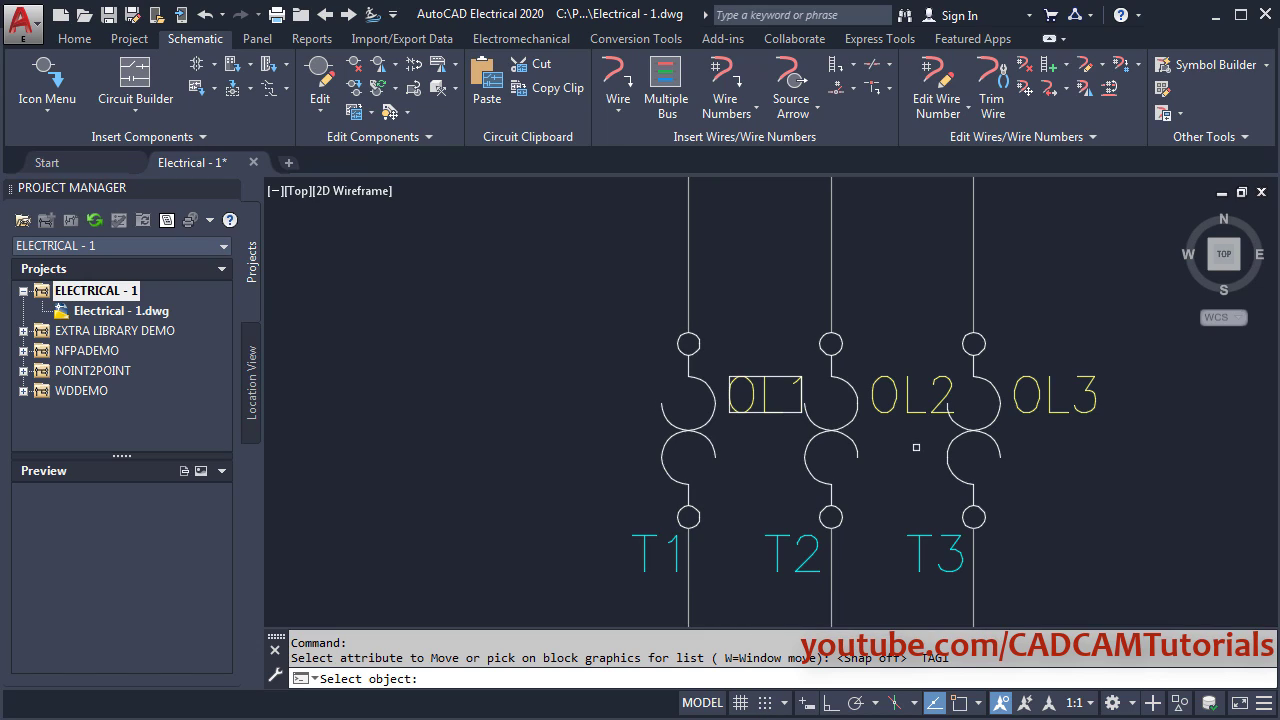
click(923, 411)
click(1045, 408)
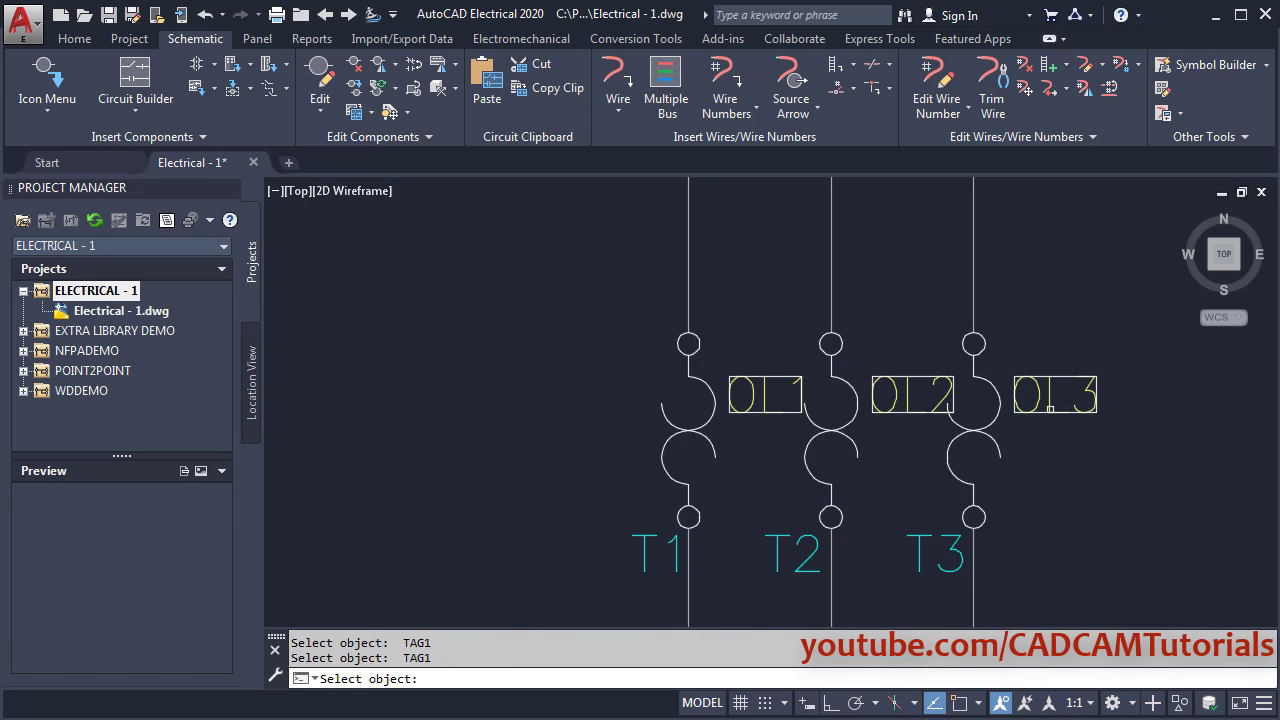
key(Return)
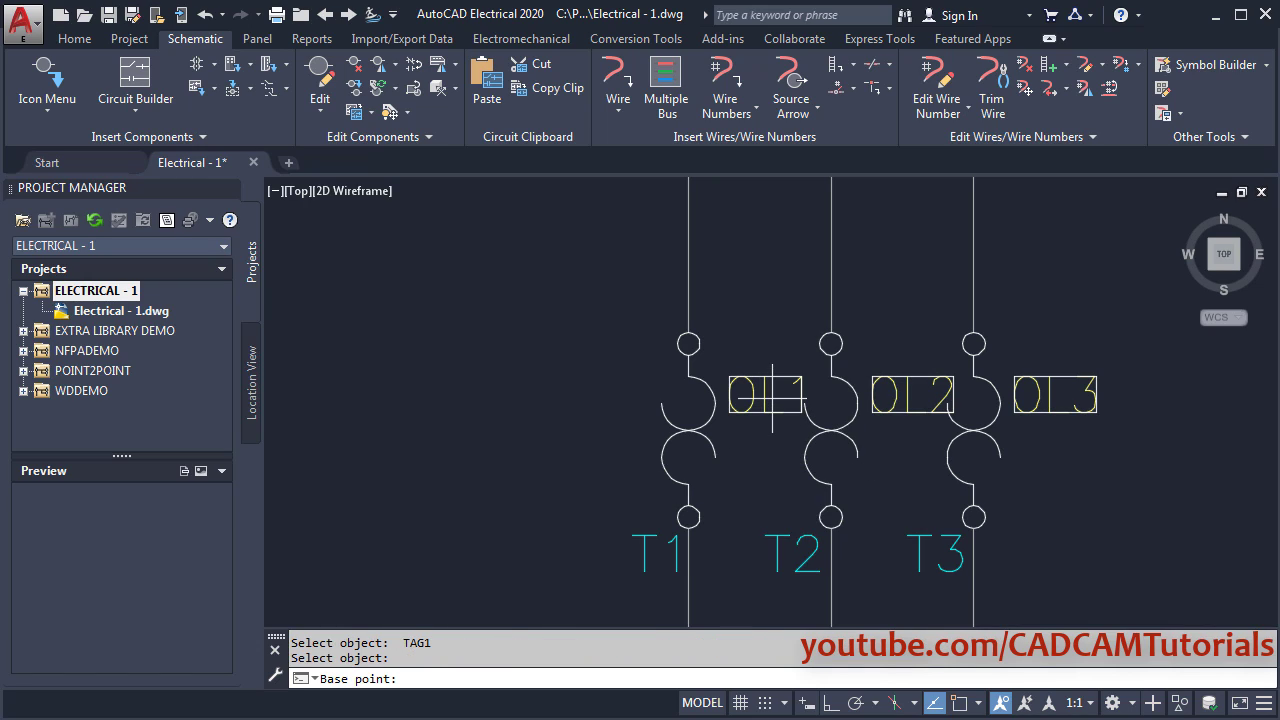
click(772, 402)
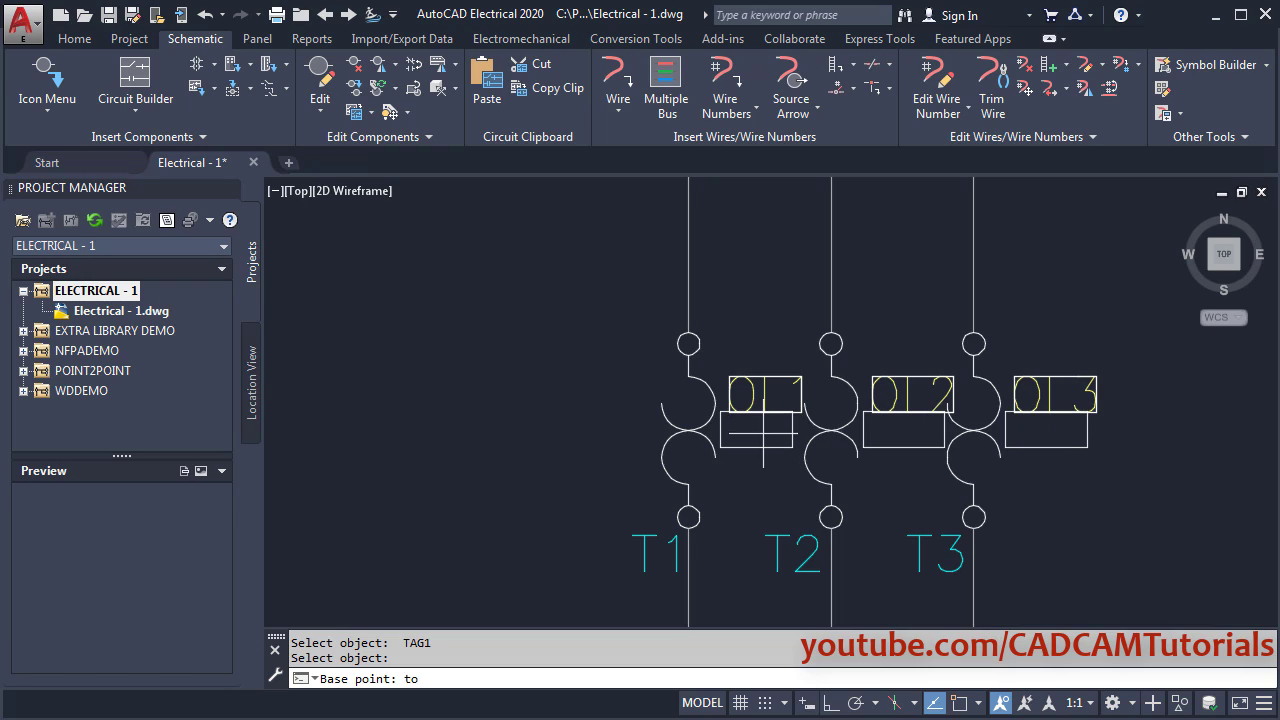
click(763, 431)
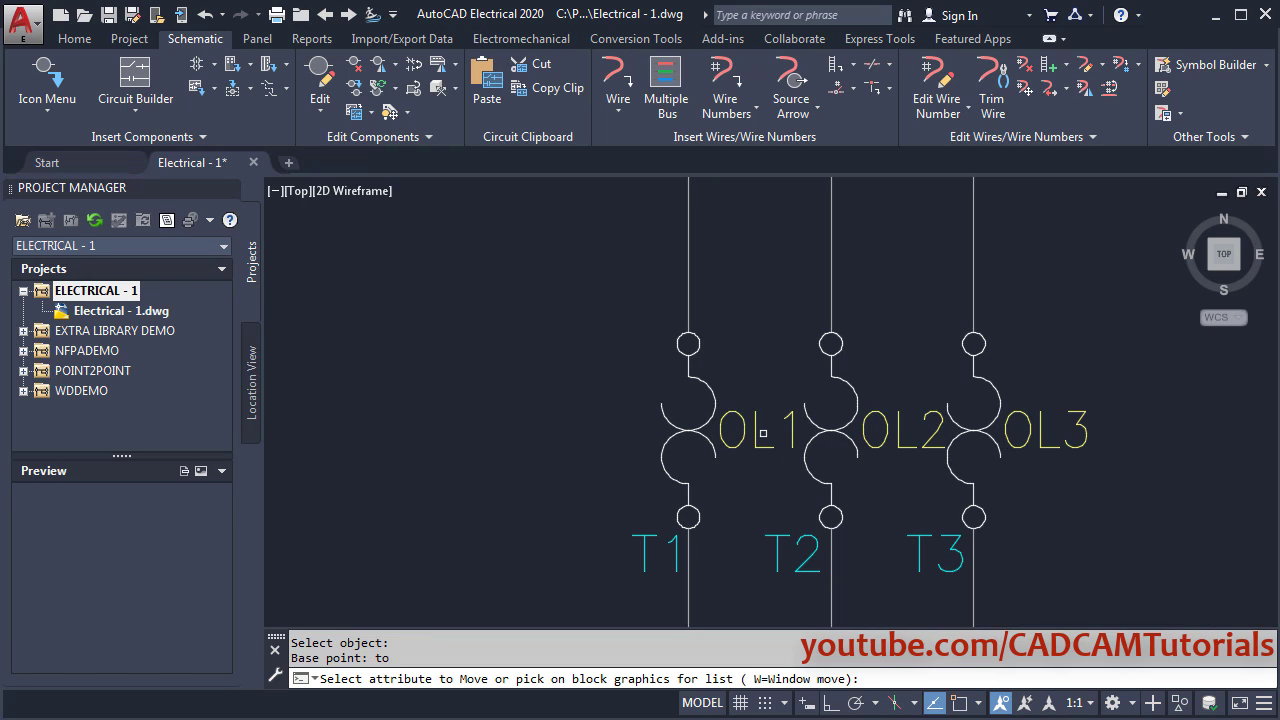
key(Return)
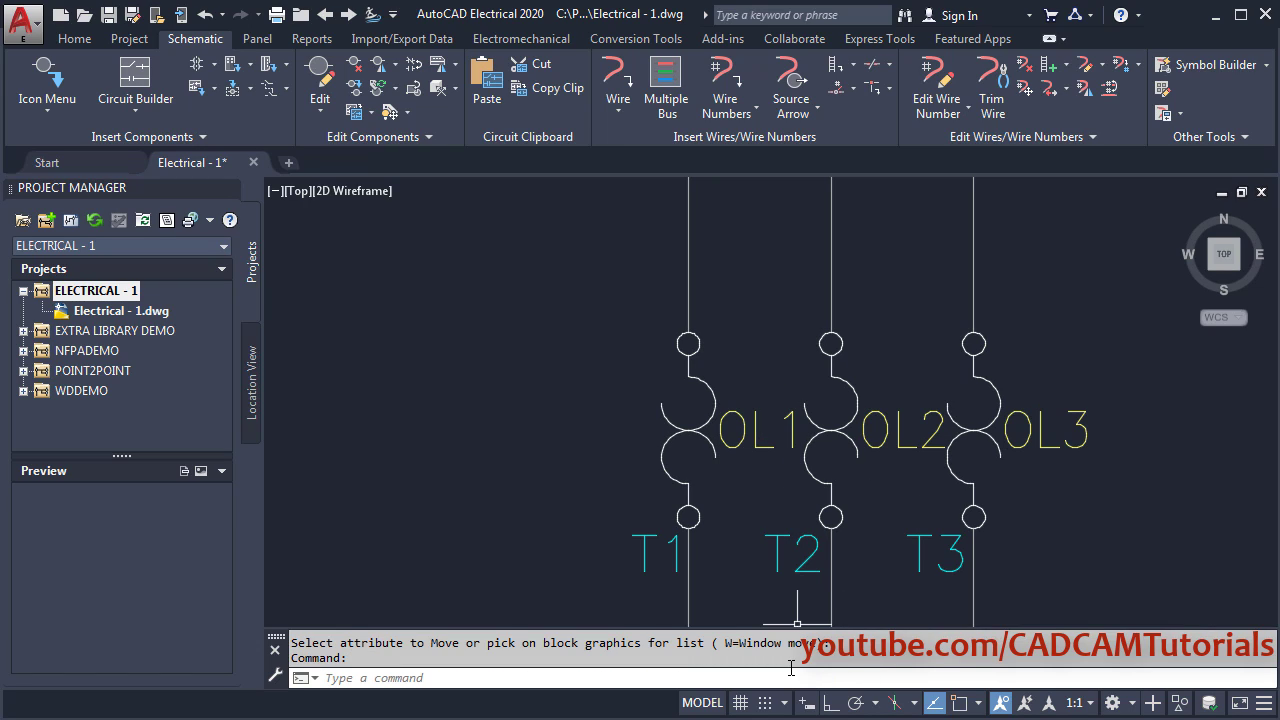
click(764, 703)
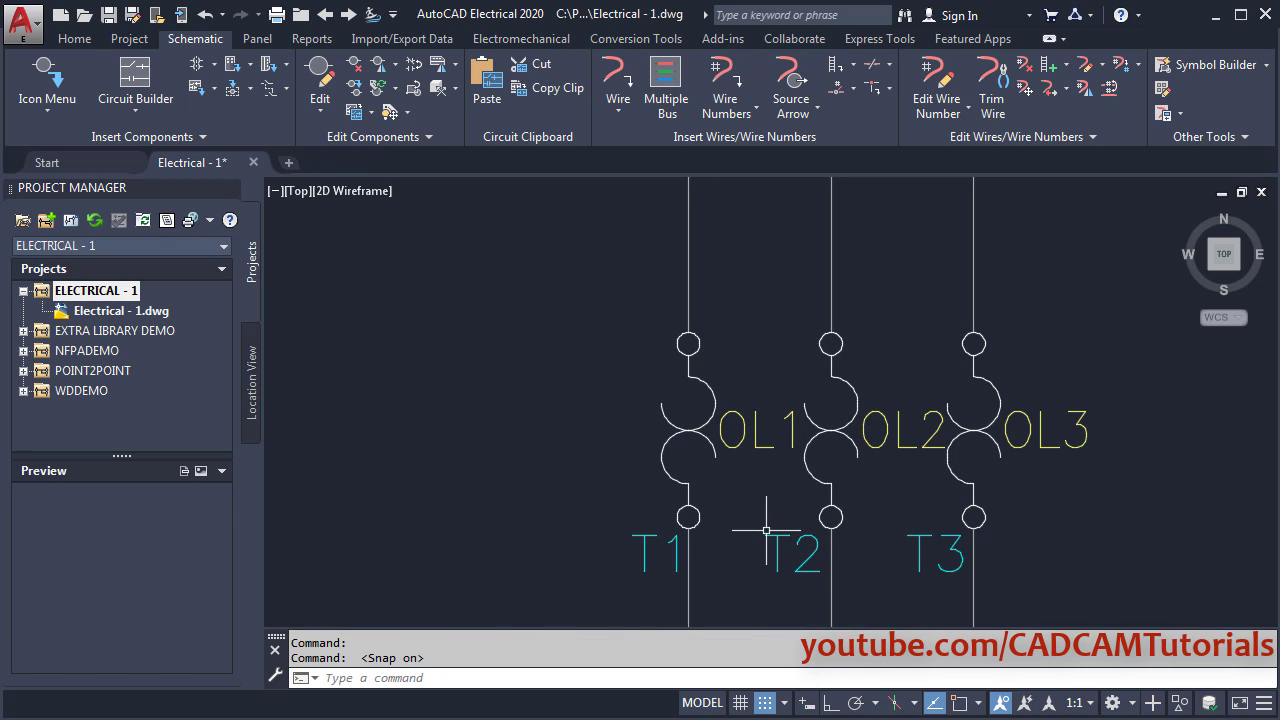
scroll(834, 400, down, 3)
scroll(834, 400, down, 2)
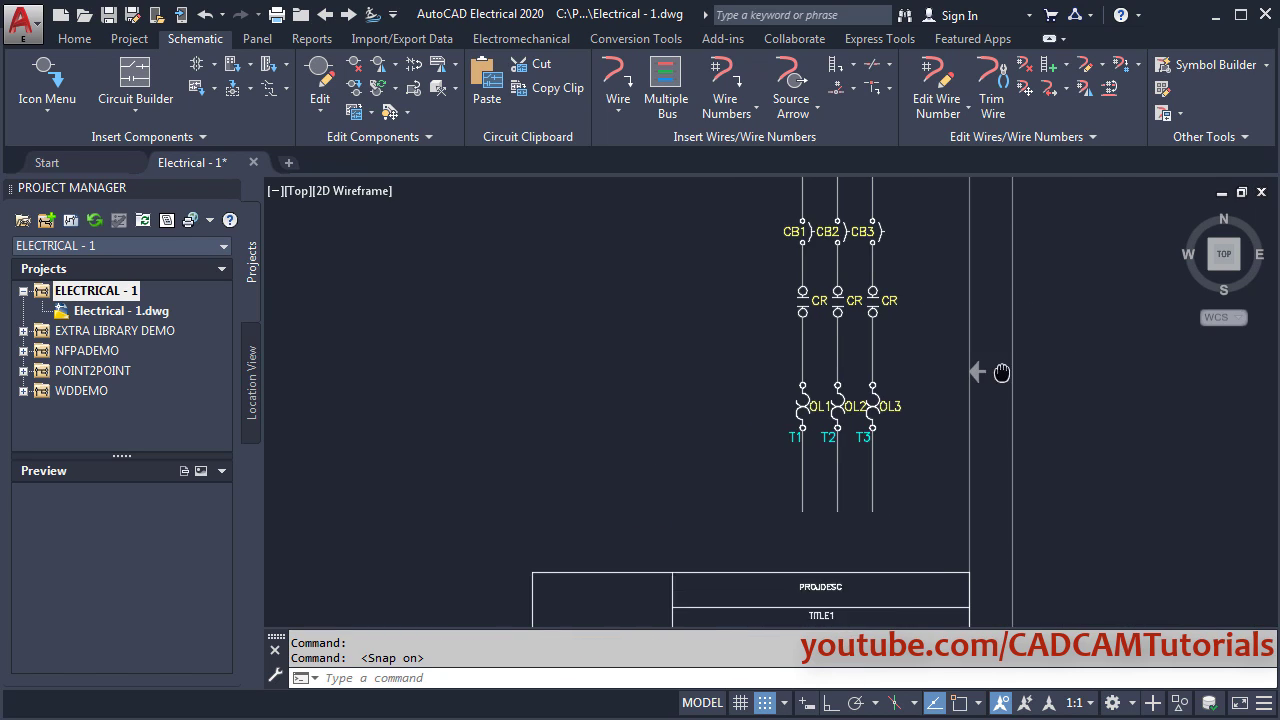
middle_drag(1006, 371, 1004, 434)
key(alt+Tab)
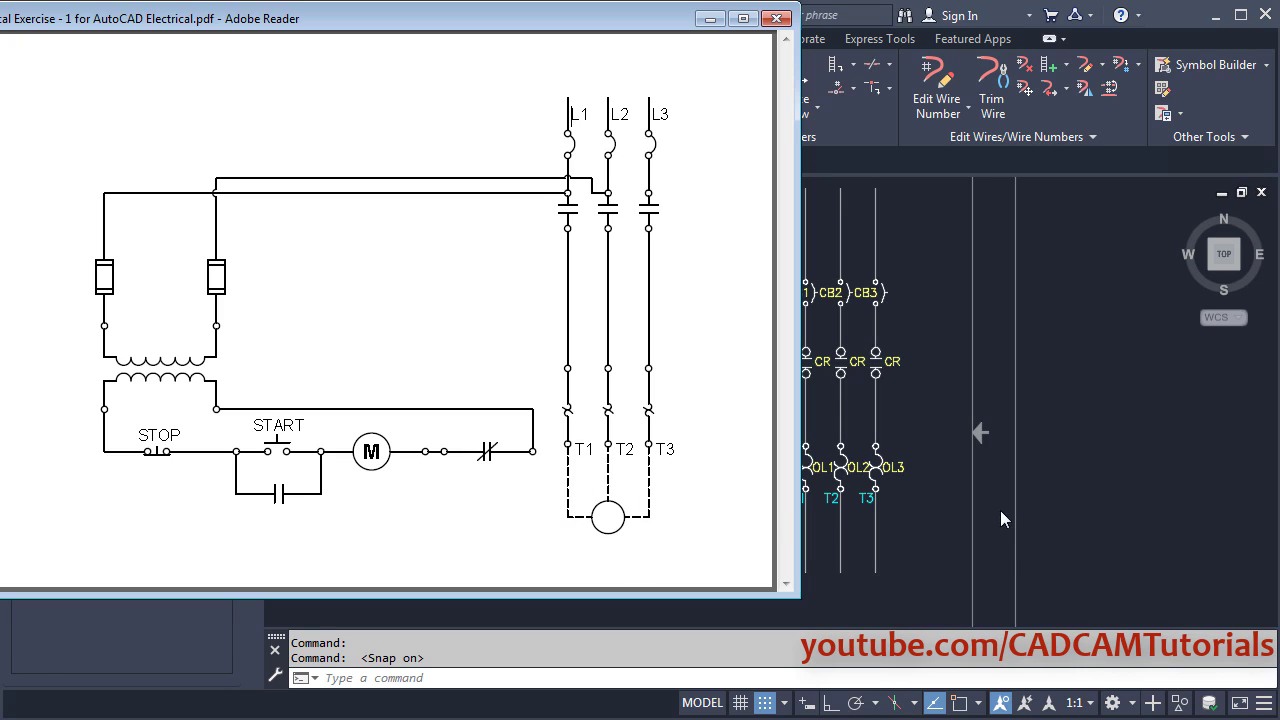
key(alt+Tab)
middle_drag(980, 531, 937, 497)
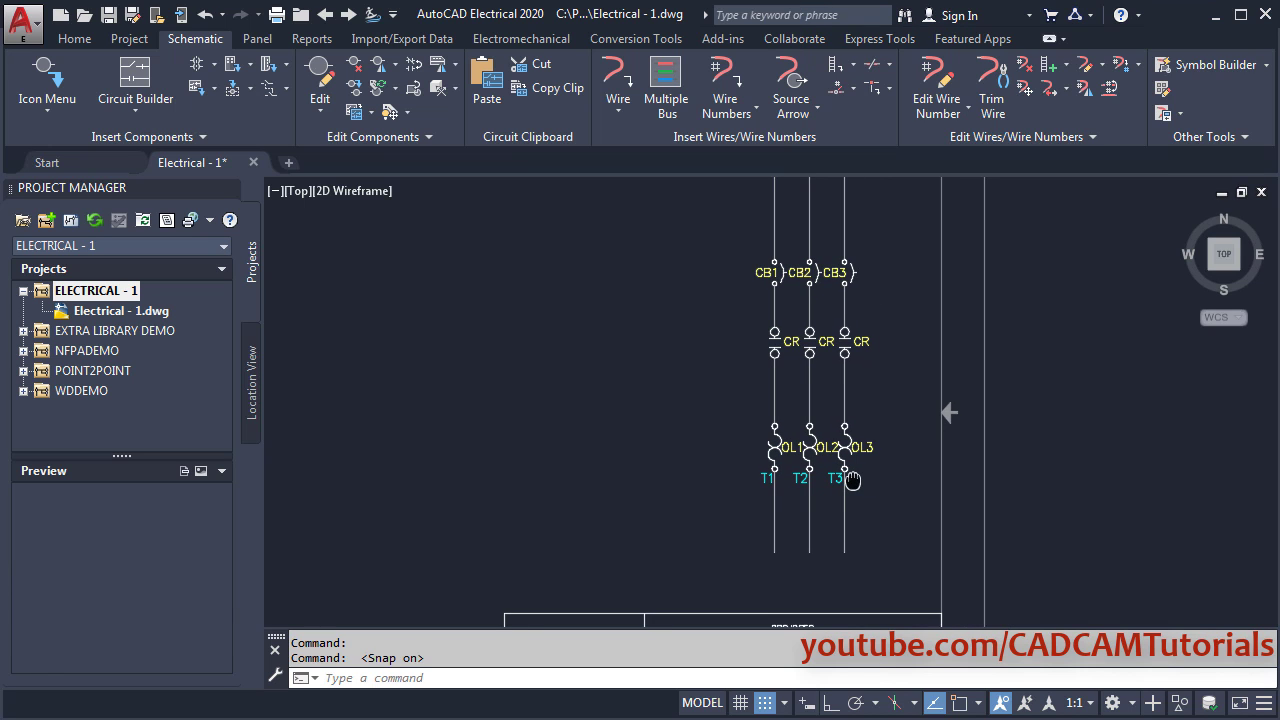
click(44, 78)
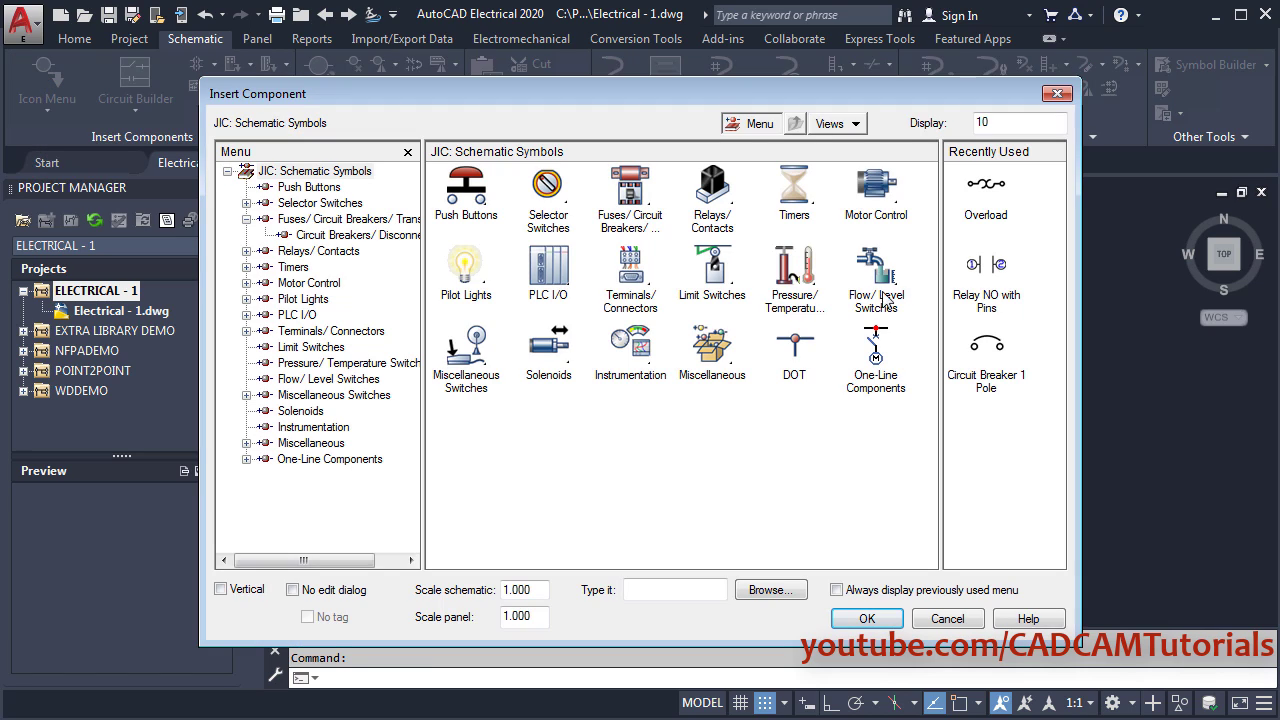
click(879, 188)
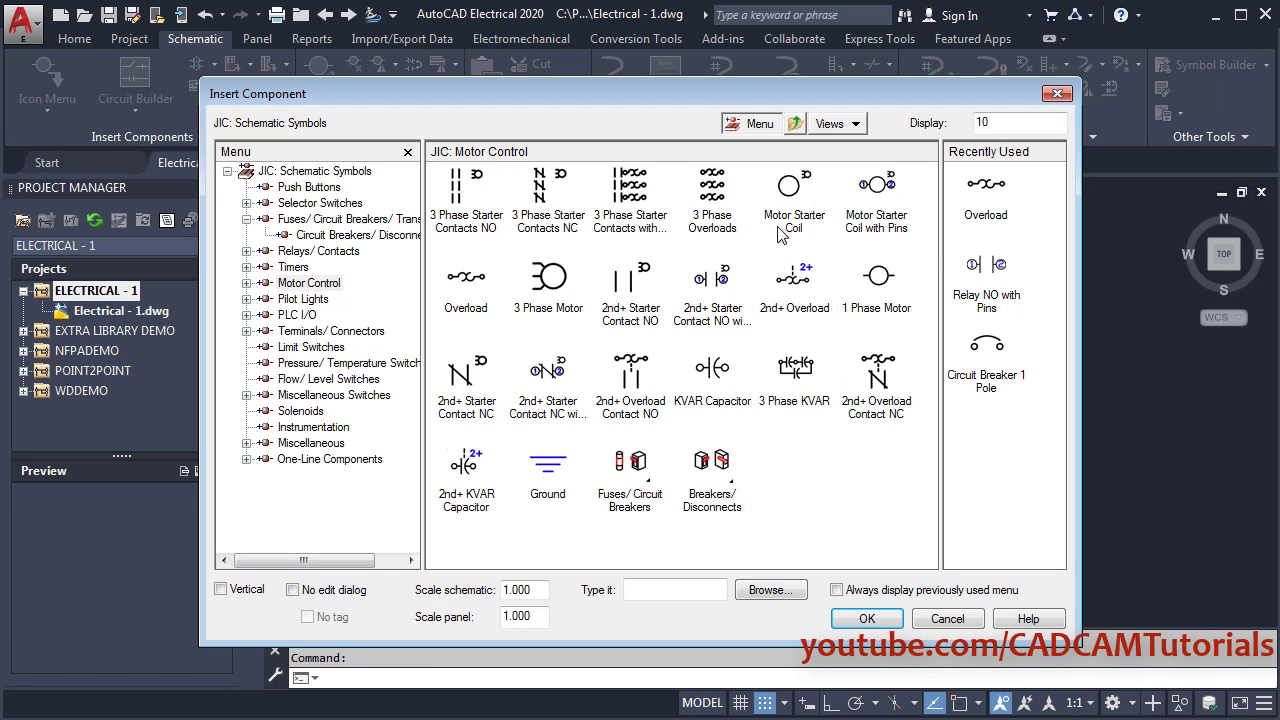
click(550, 285)
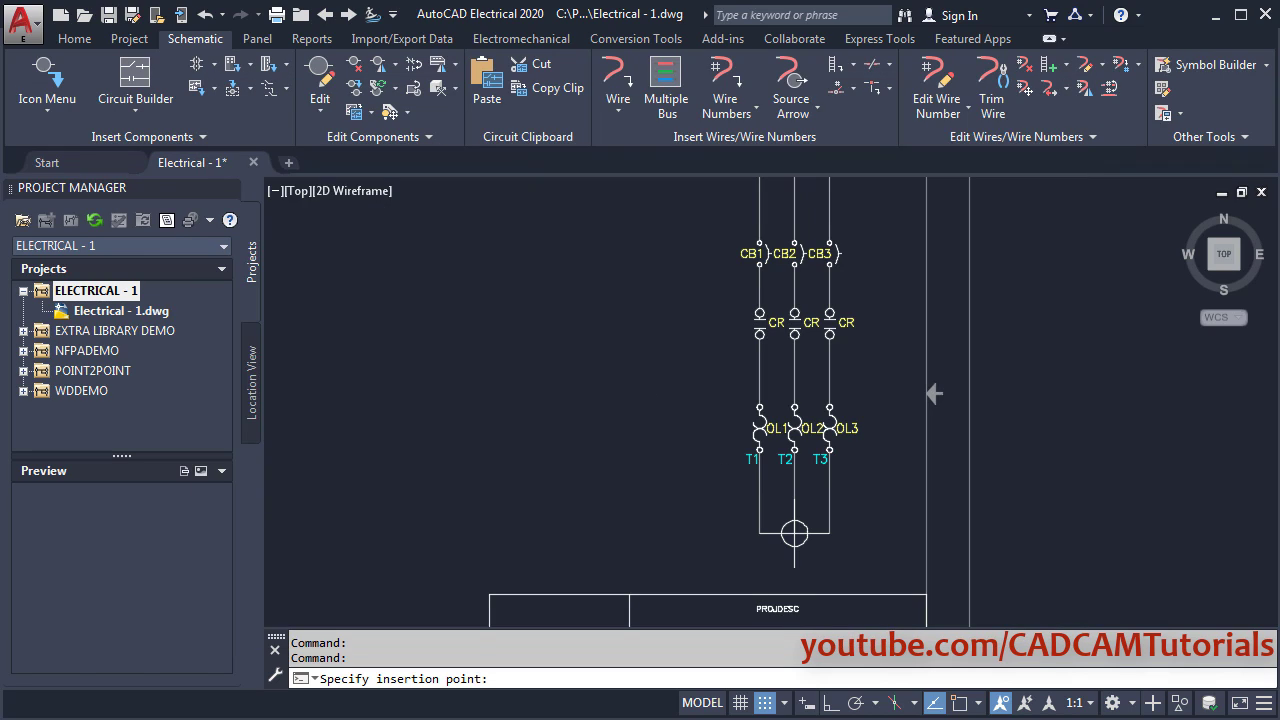
click(794, 533)
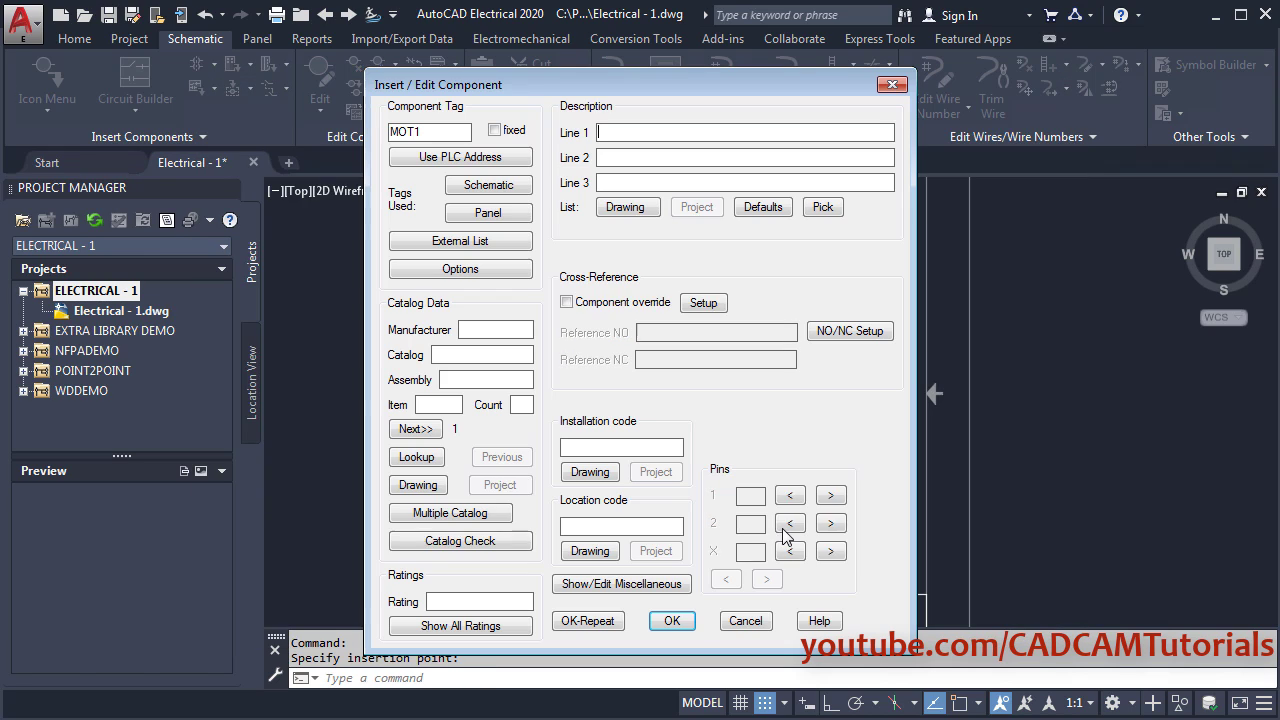
click(673, 621)
scroll(838, 618, down, 3)
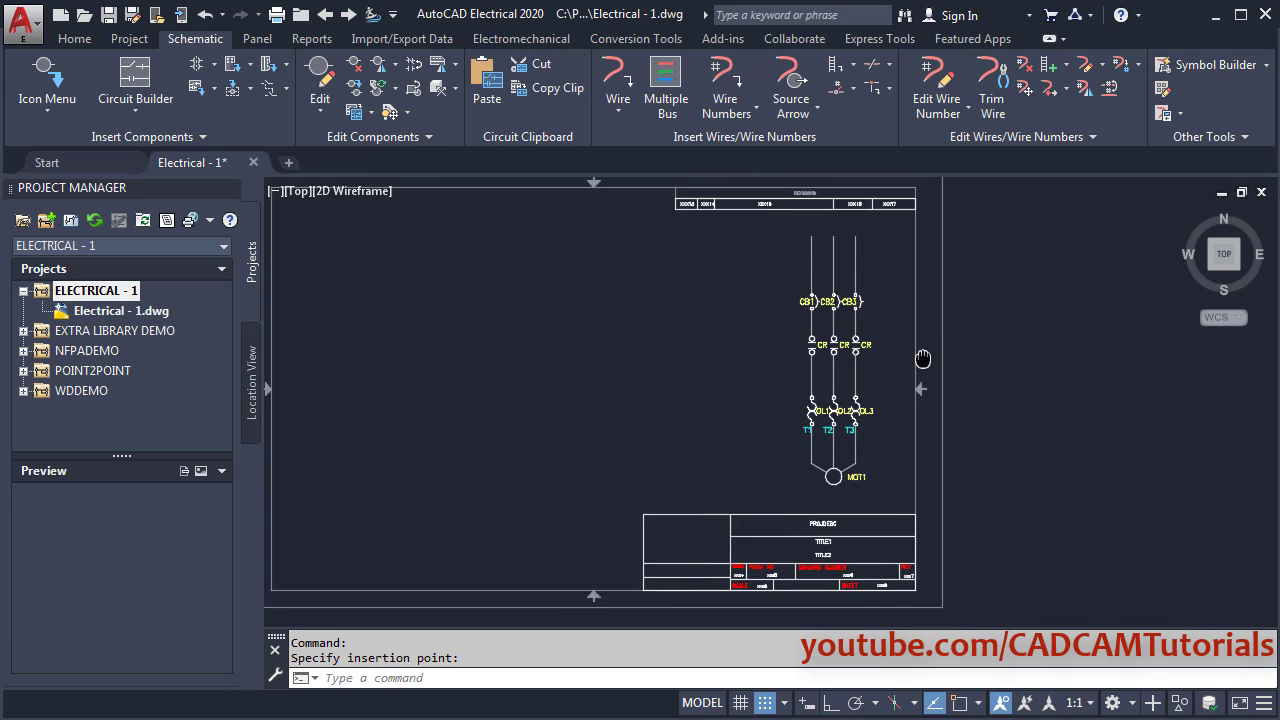
scroll(766, 443, up, 3)
- Insert transformer XF1 with terminals H1, H2, X1 and X2 left of the three-phase circuit
key(alt+Tab)
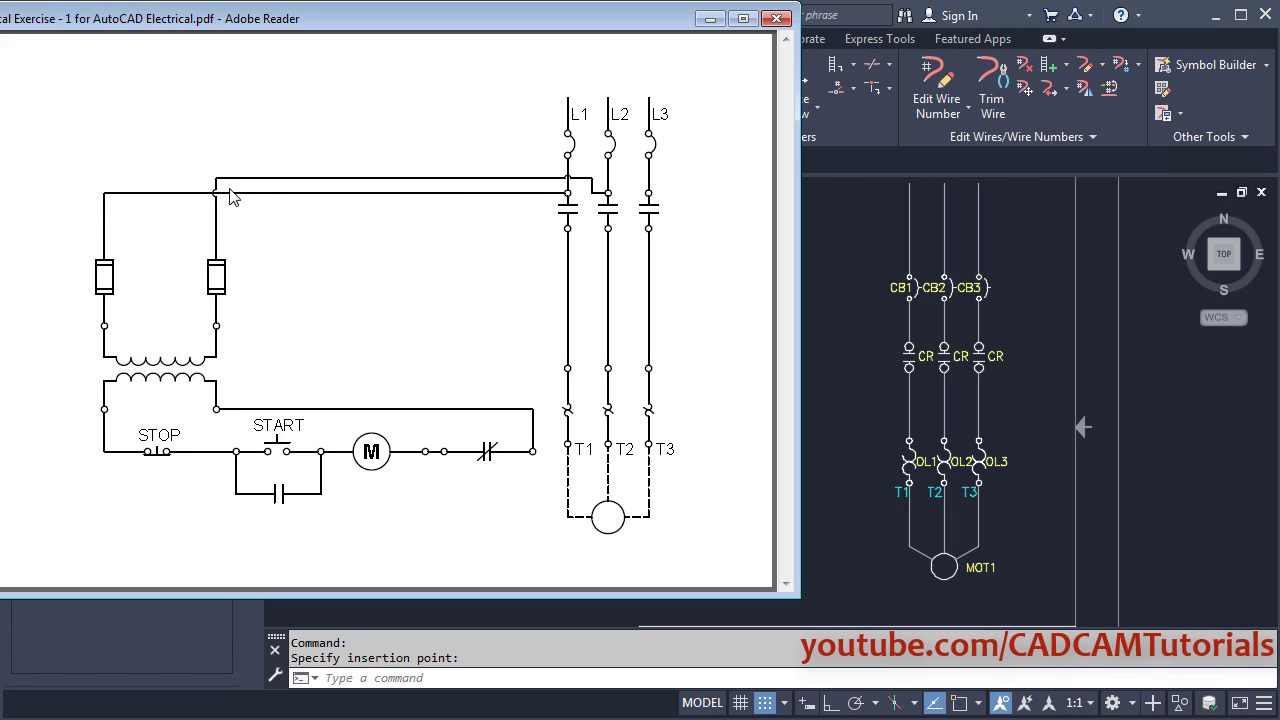
key(alt+Tab)
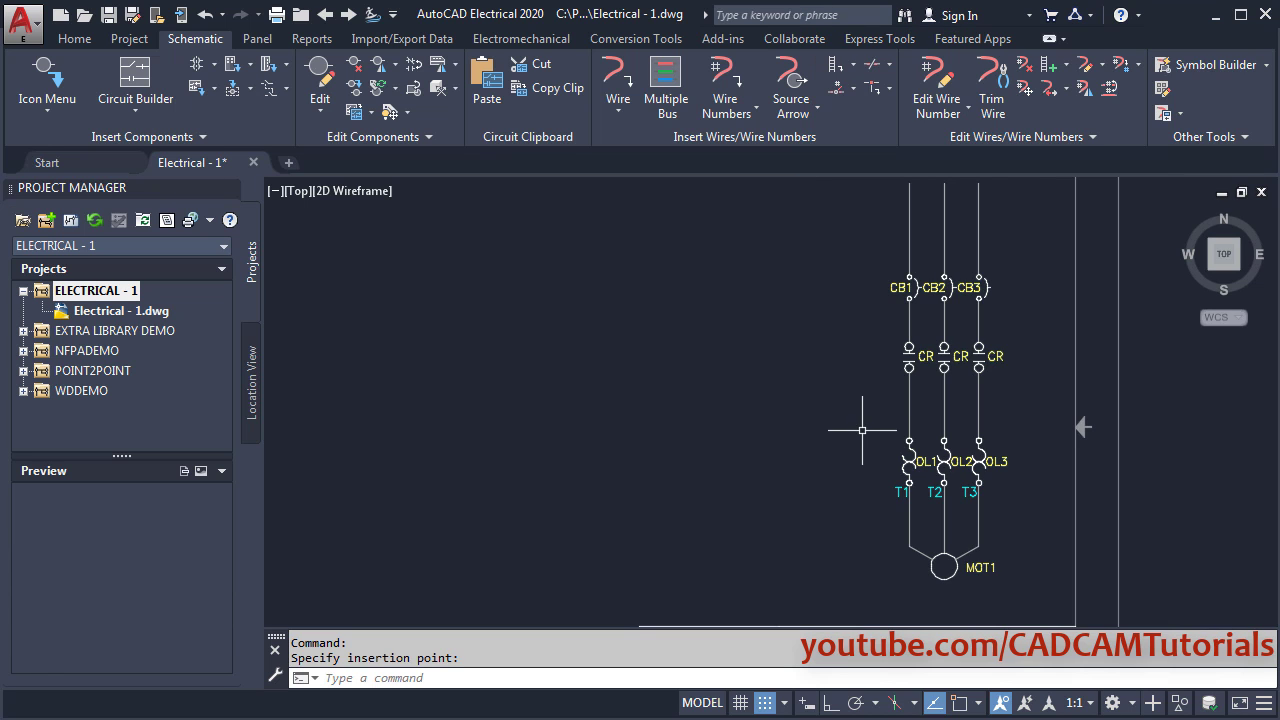
click(42, 80)
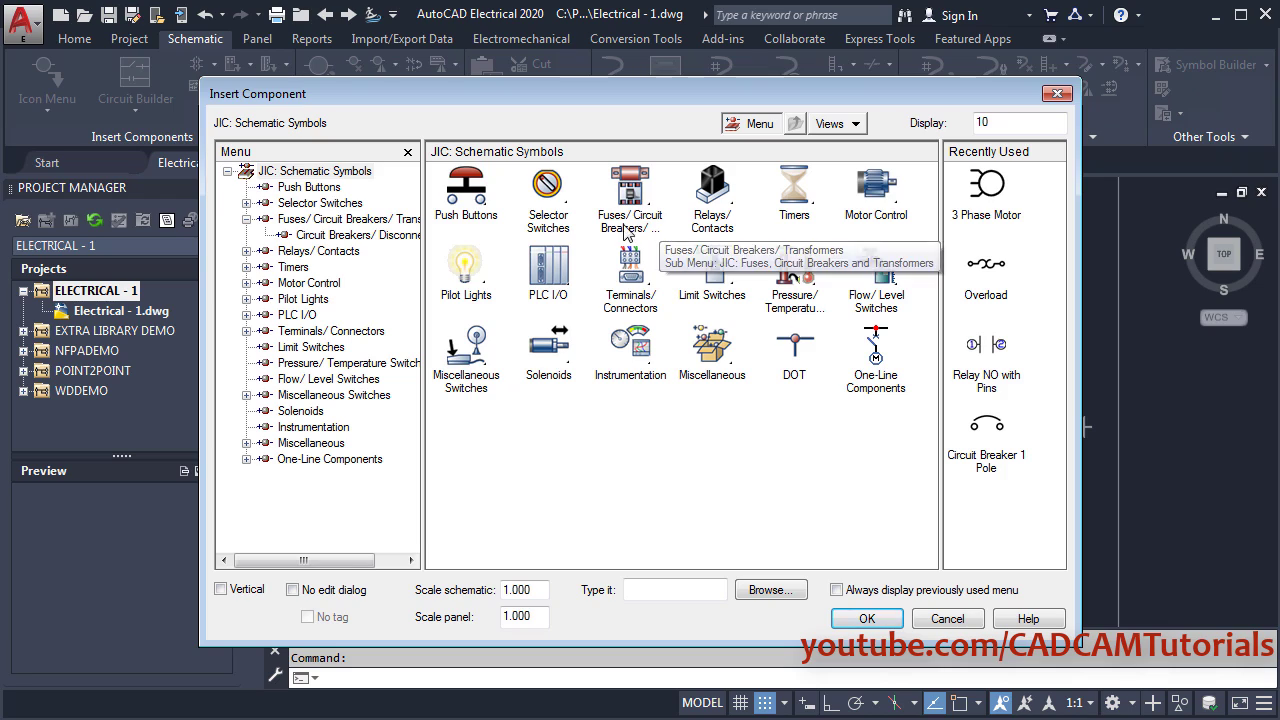
click(636, 207)
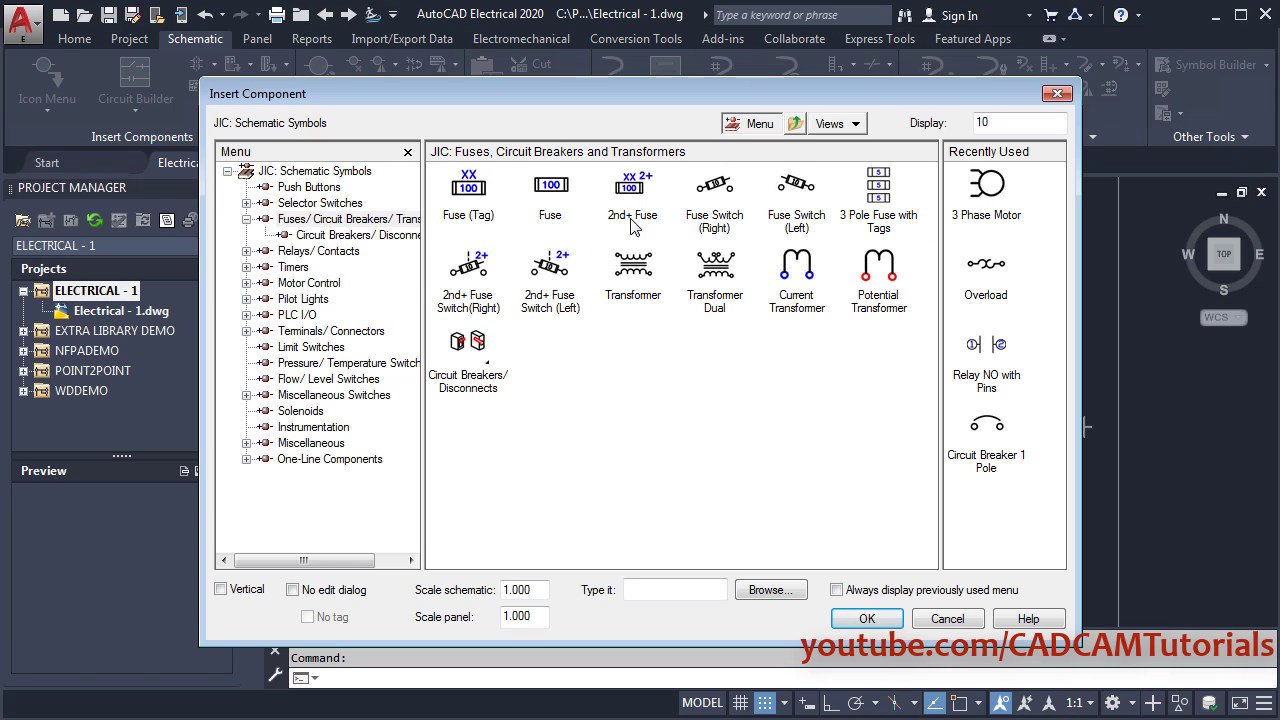
click(633, 276)
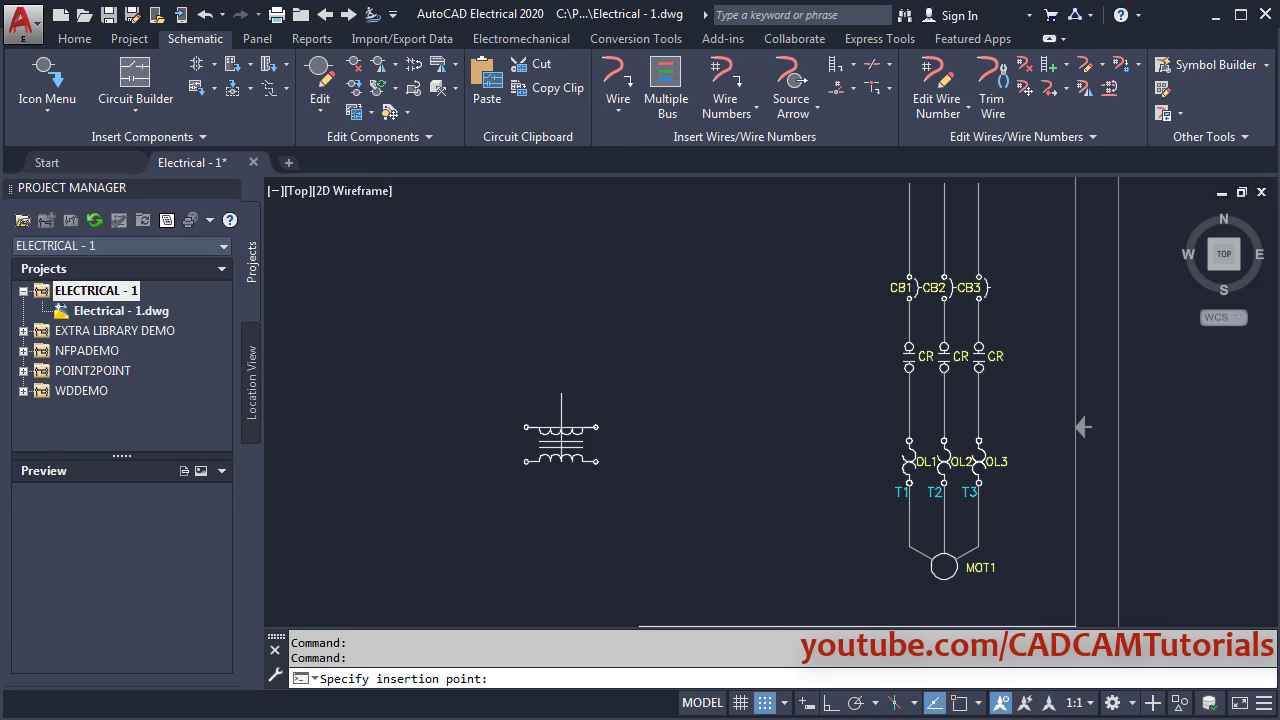
click(526, 394)
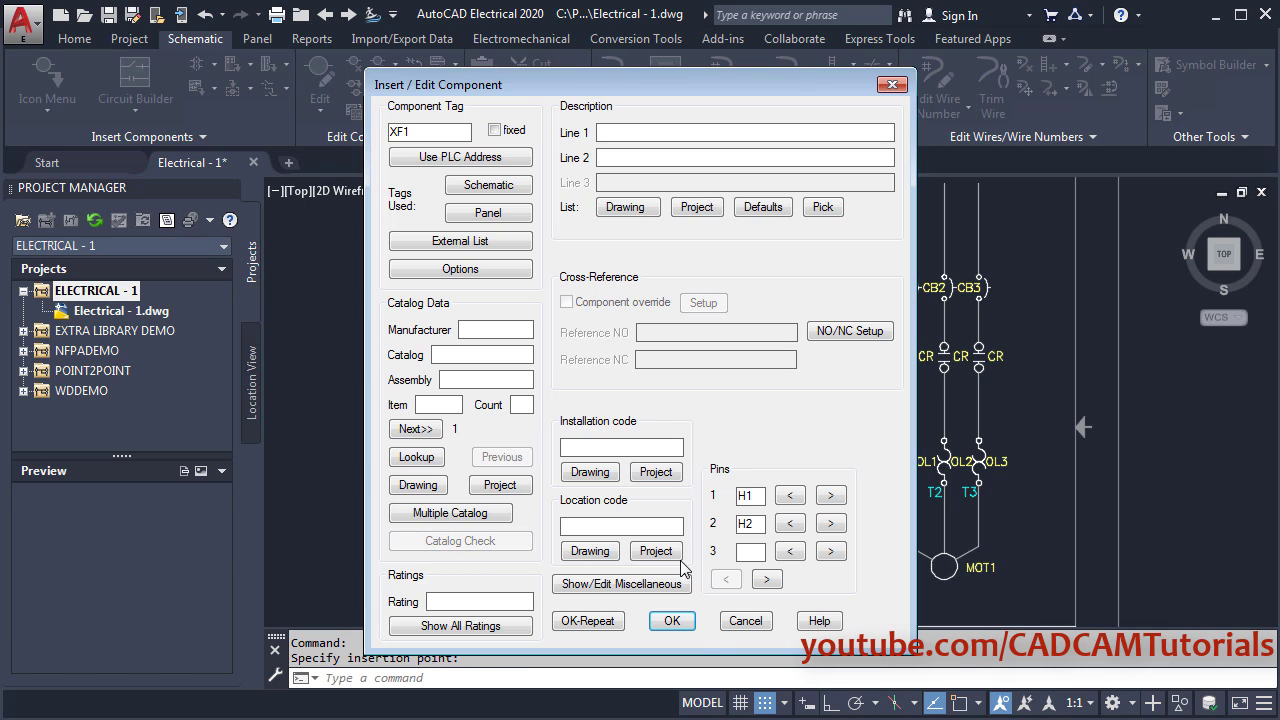
click(672, 621)
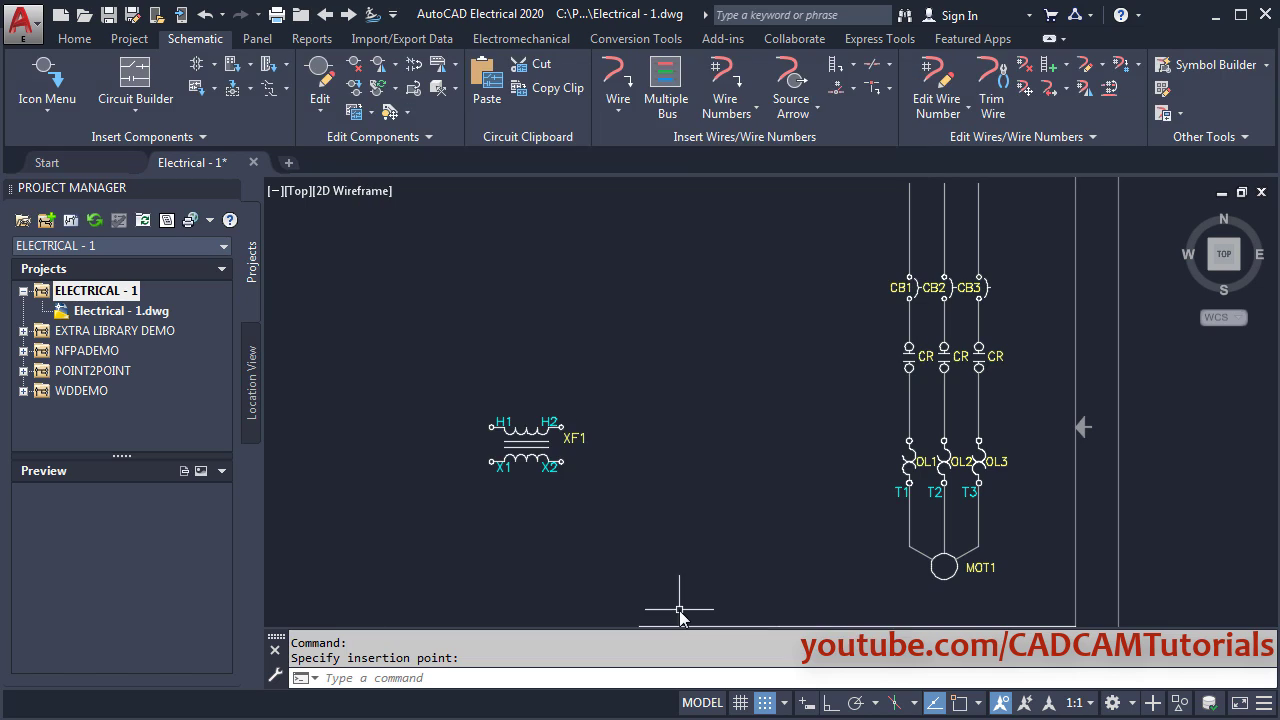
- Compare the placed transformer against the reference schematic PDF
scroll(771, 391, up, 2)
scroll(762, 420, up, 1)
key(alt+Tab)
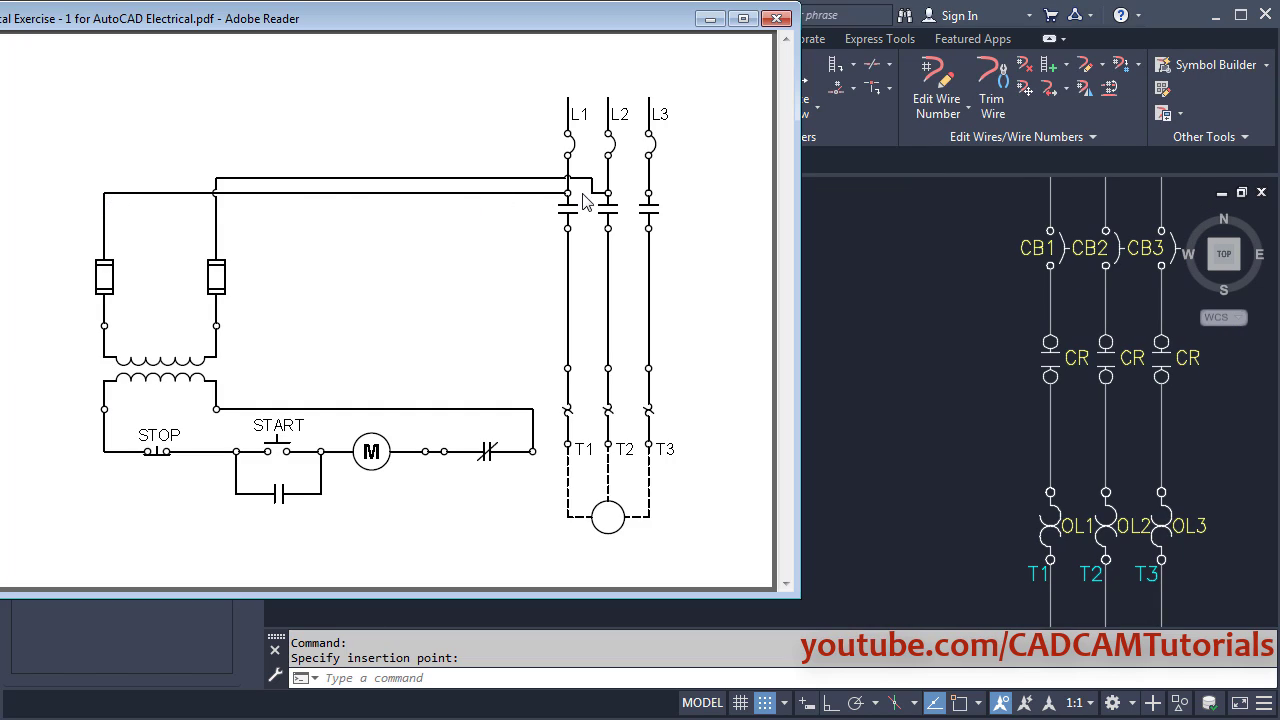
key(alt+Tab)
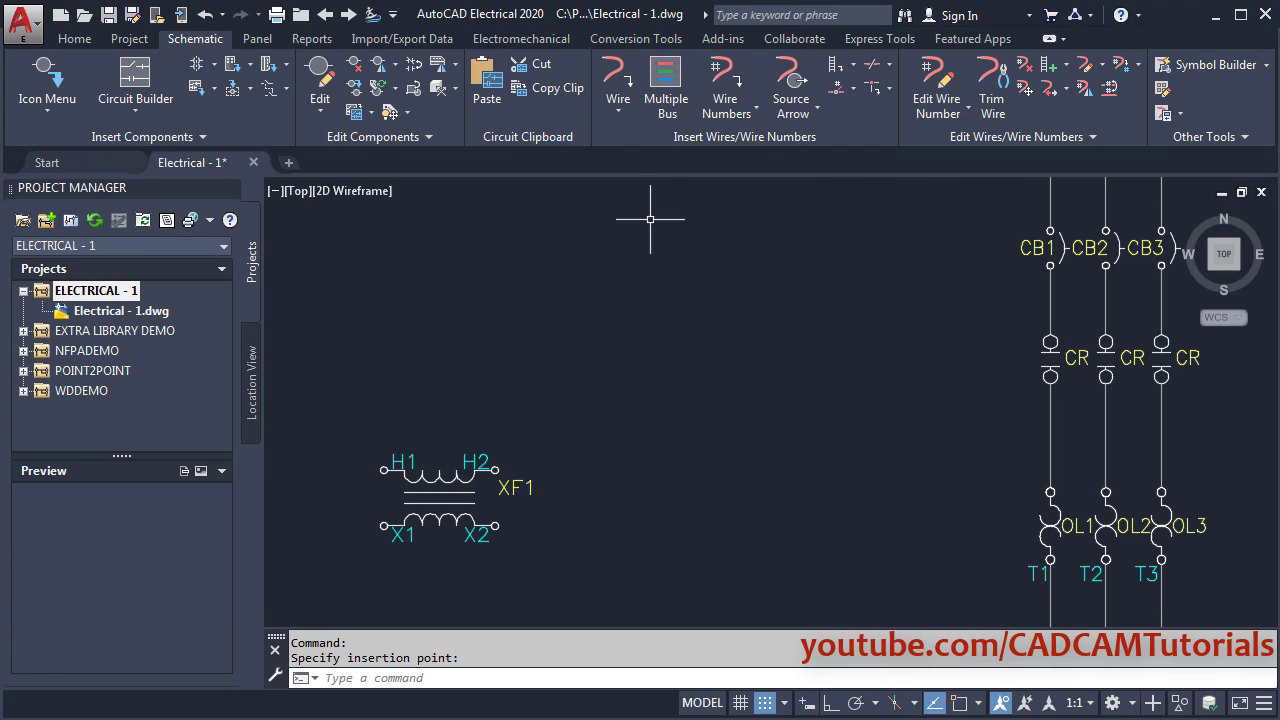
- With Snap off, wire the top of the first CR contact to transformer terminal H1
click(615, 85)
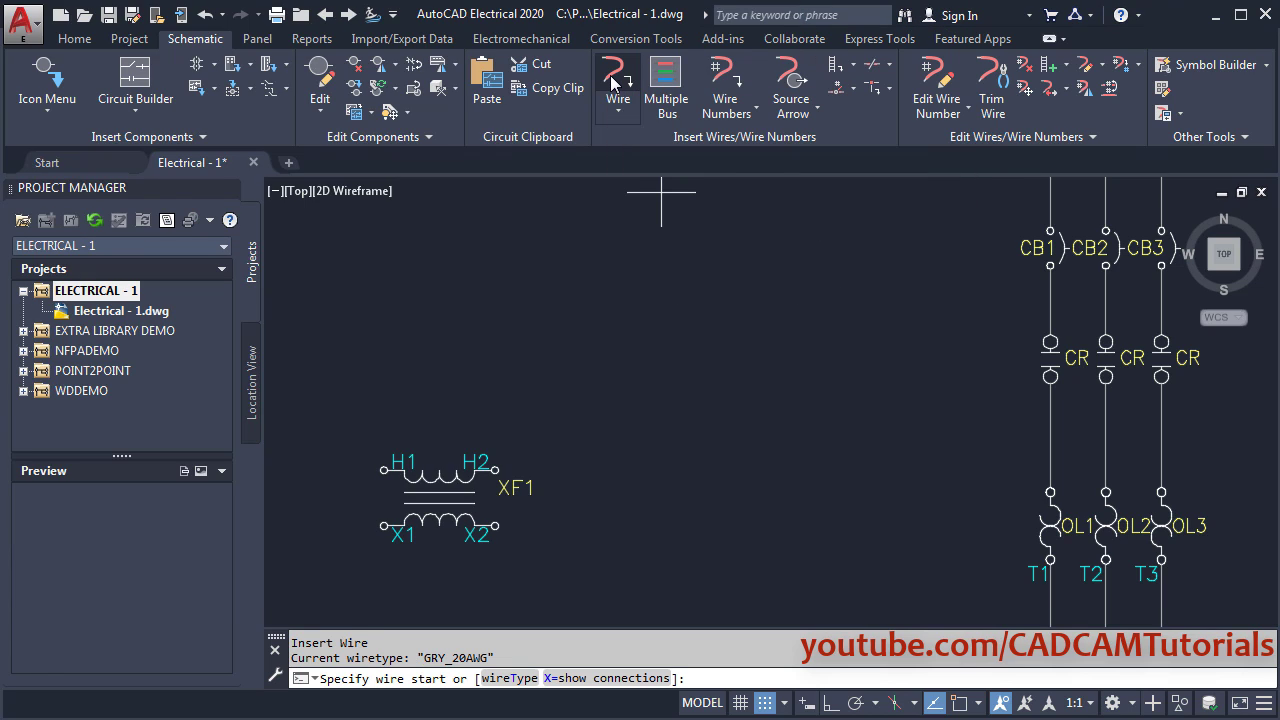
scroll(1050, 372, up, 2)
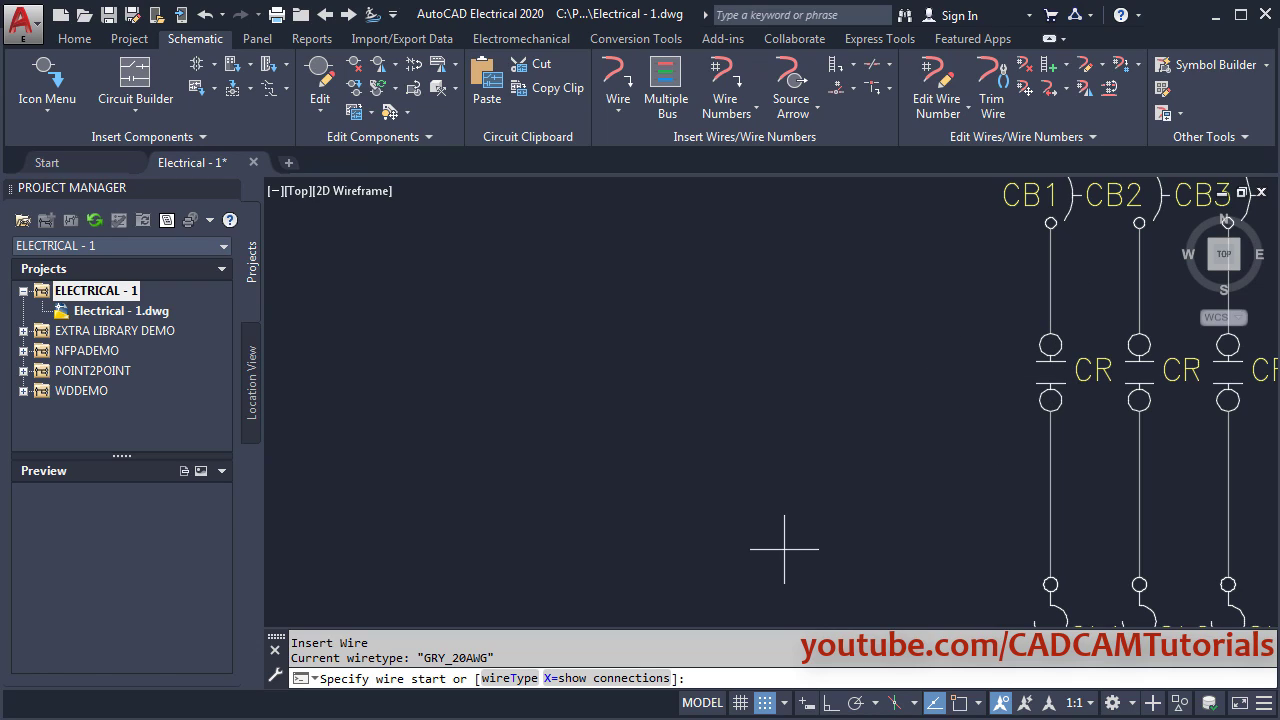
click(765, 702)
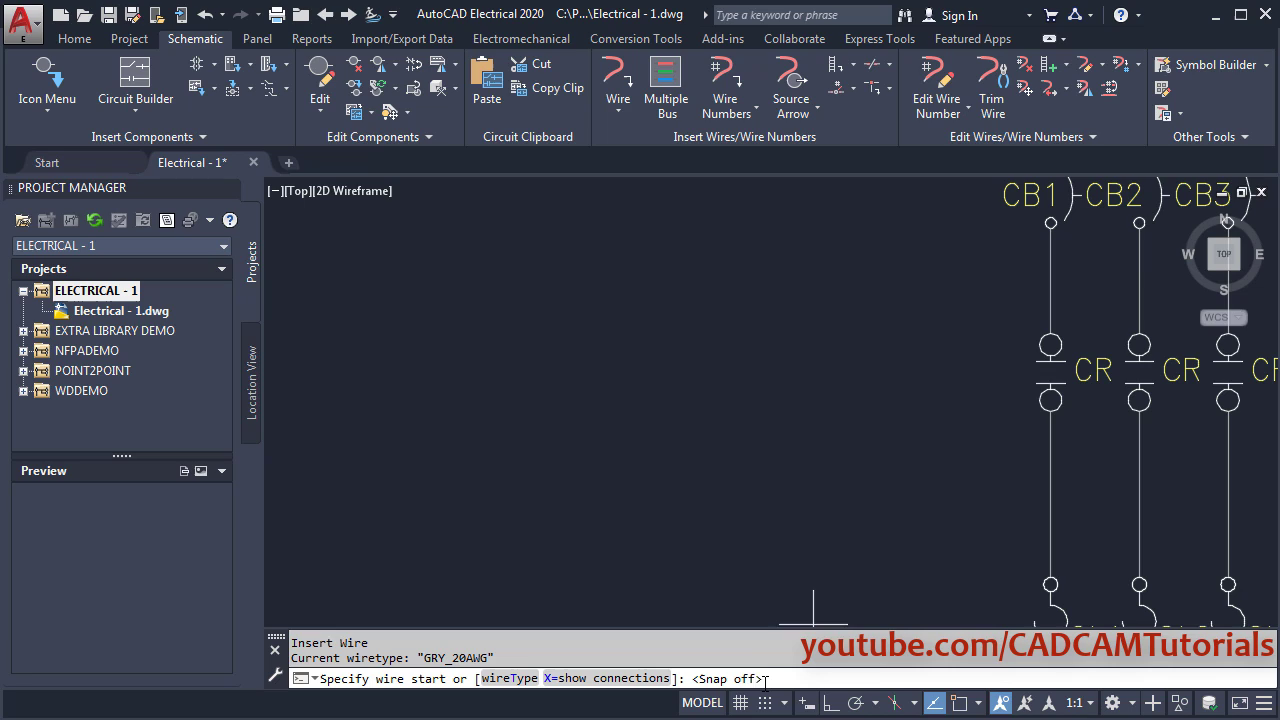
click(1050, 345)
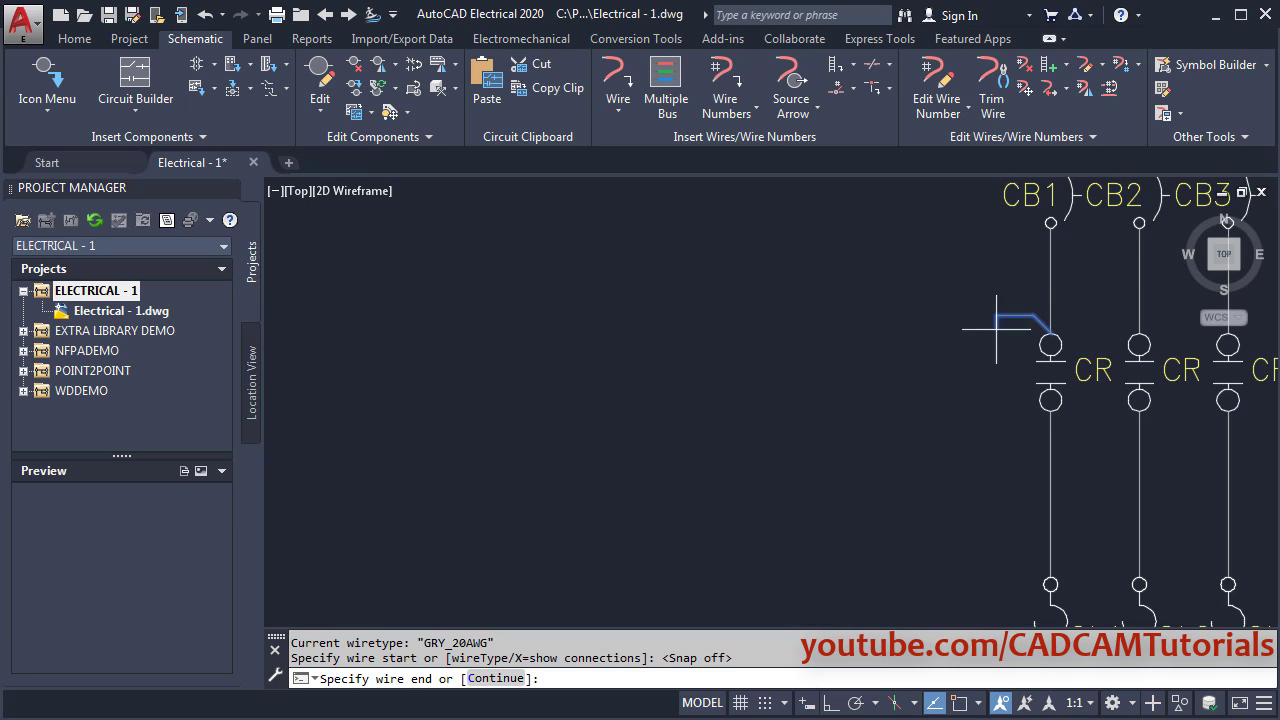
scroll(1034, 342, down, 2)
mouse_move(880, 337)
middle_down()
mouse_move(900, 357)
mouse_move(888, 357)
middle_up()
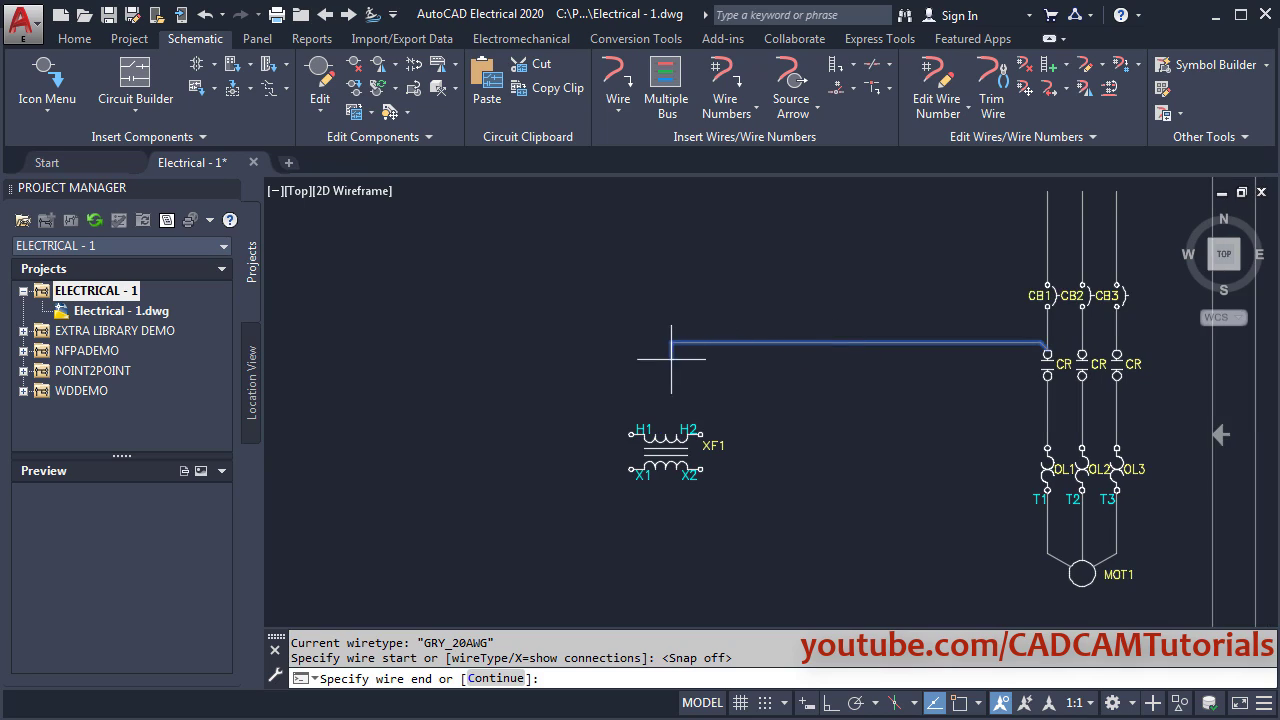
scroll(665, 355, up, 2)
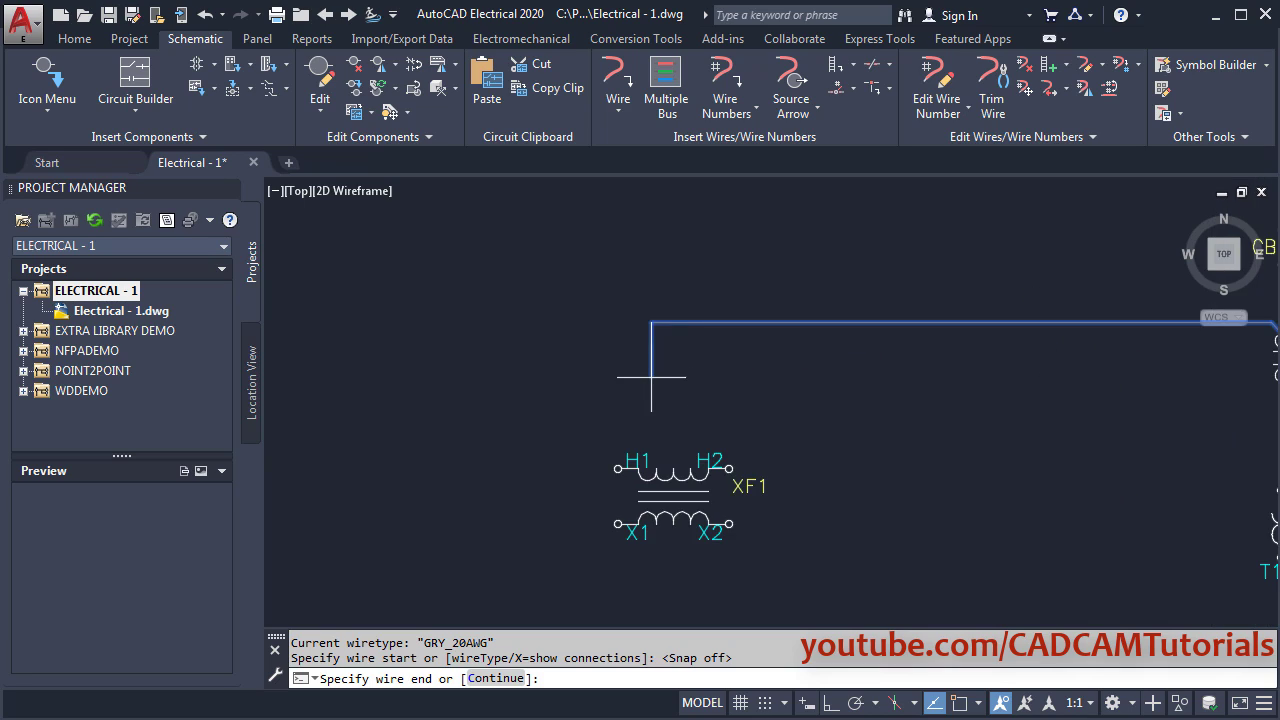
click(616, 461)
scroll(467, 368, down, 2)
middle_drag(778, 406, 666, 429)
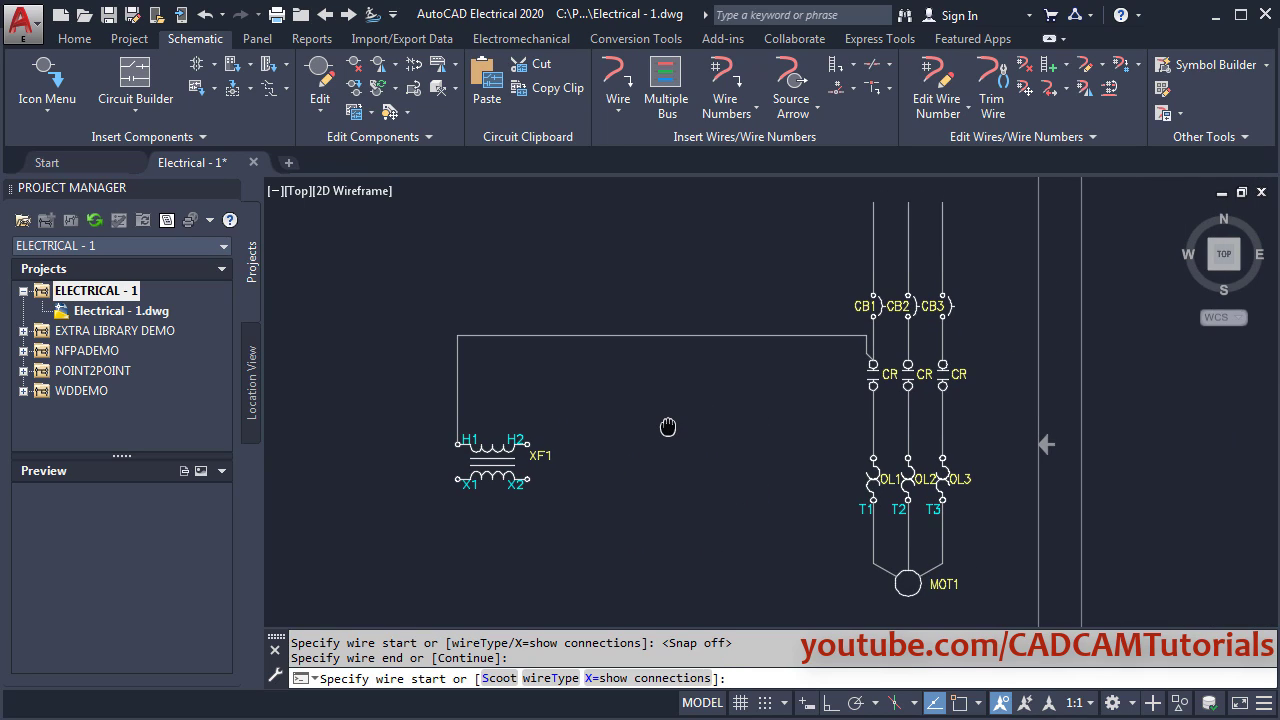
scroll(663, 348, up, 2)
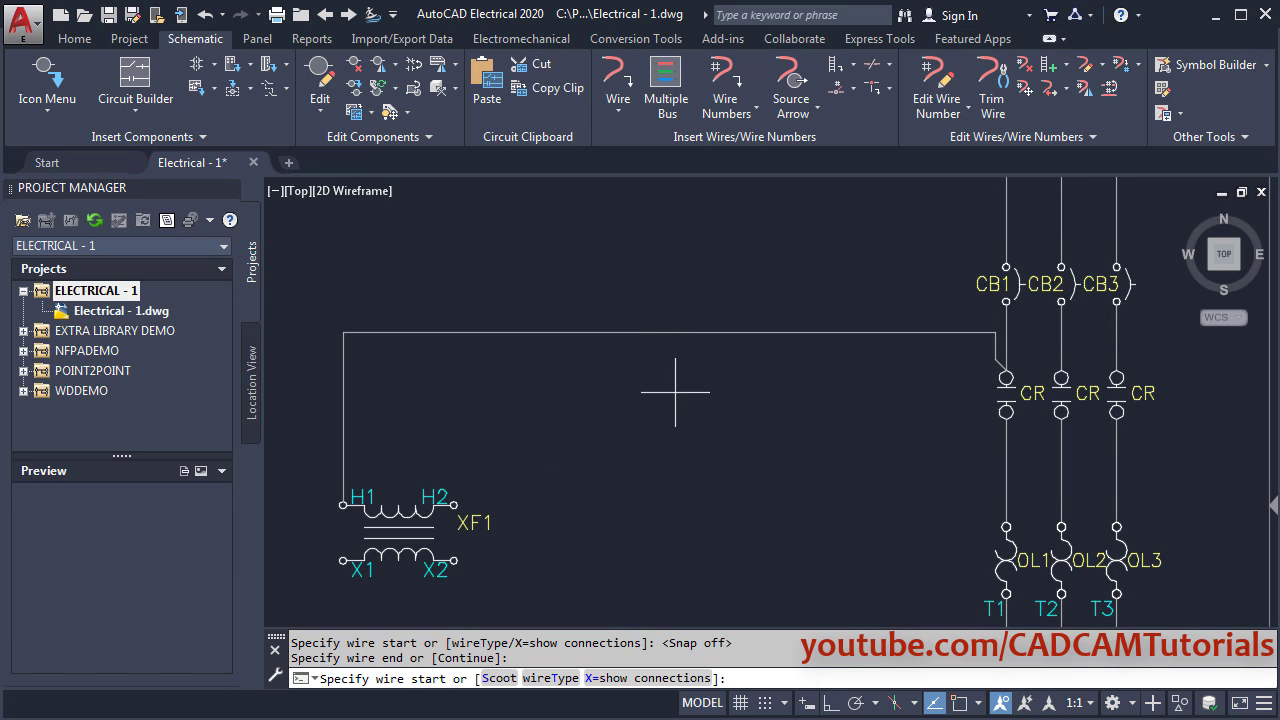
middle_drag(651, 380, 673, 400)
key(Escape)
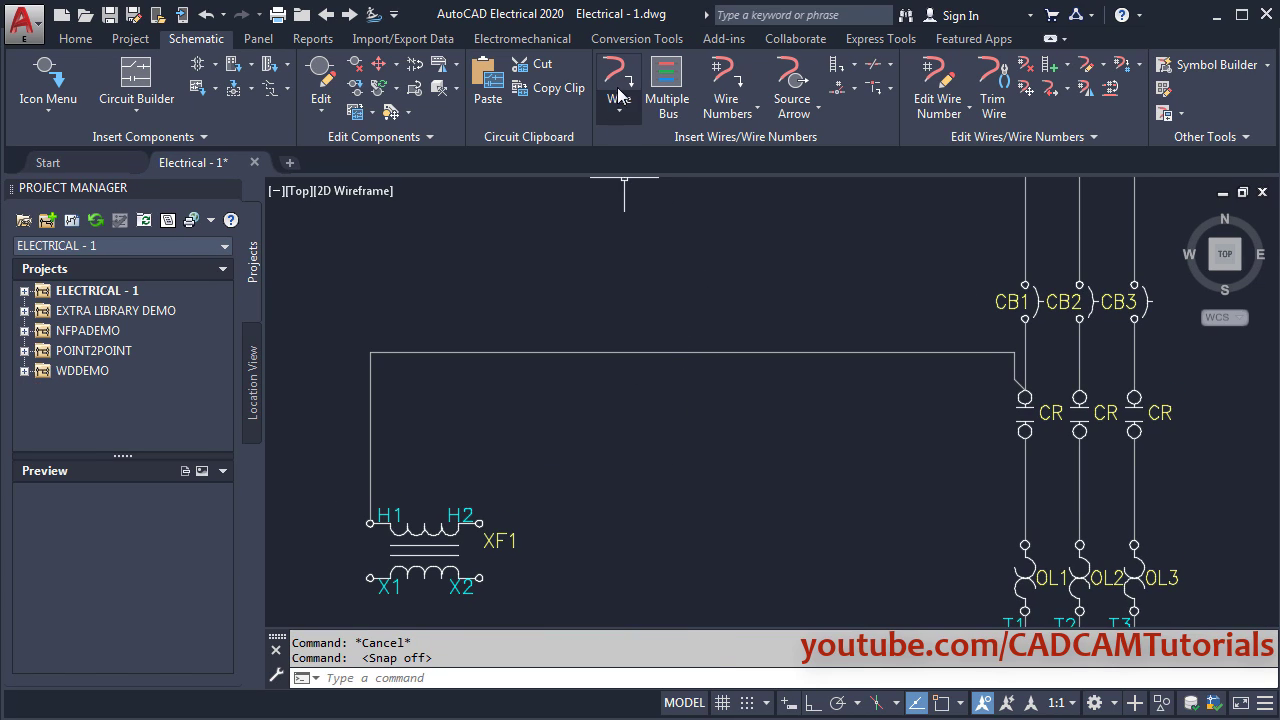
click(622, 80)
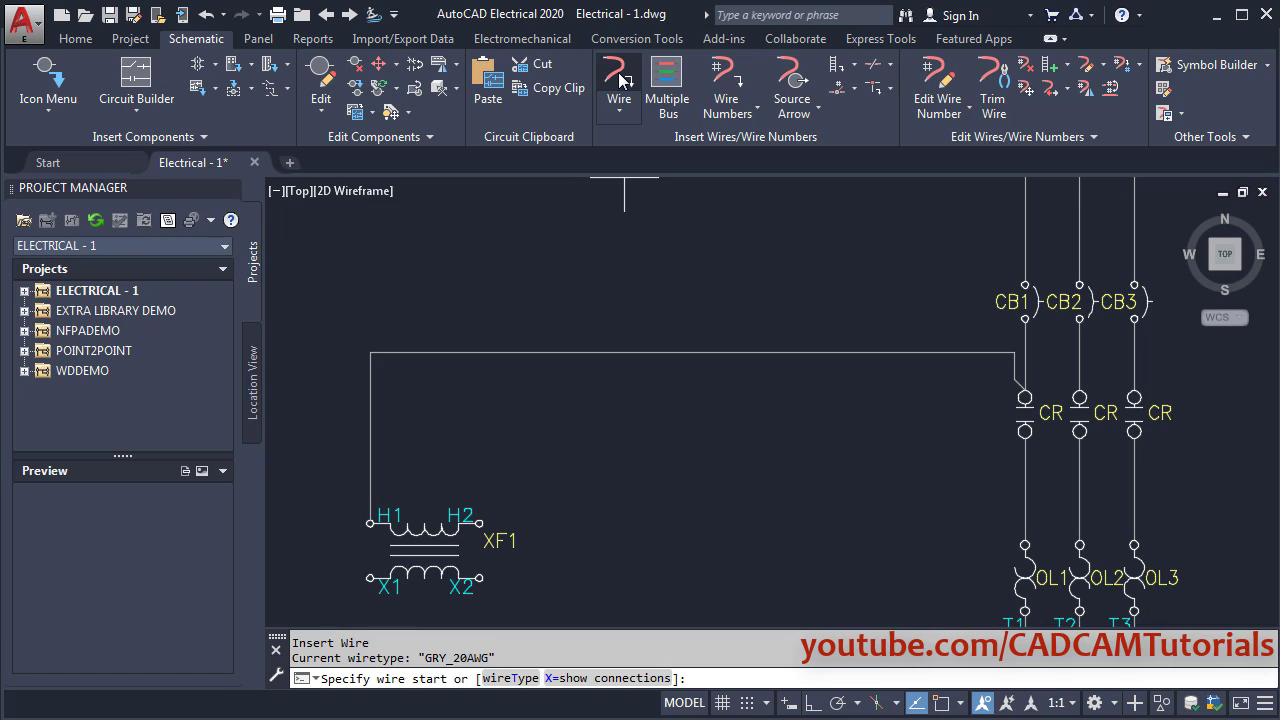
click(1079, 398)
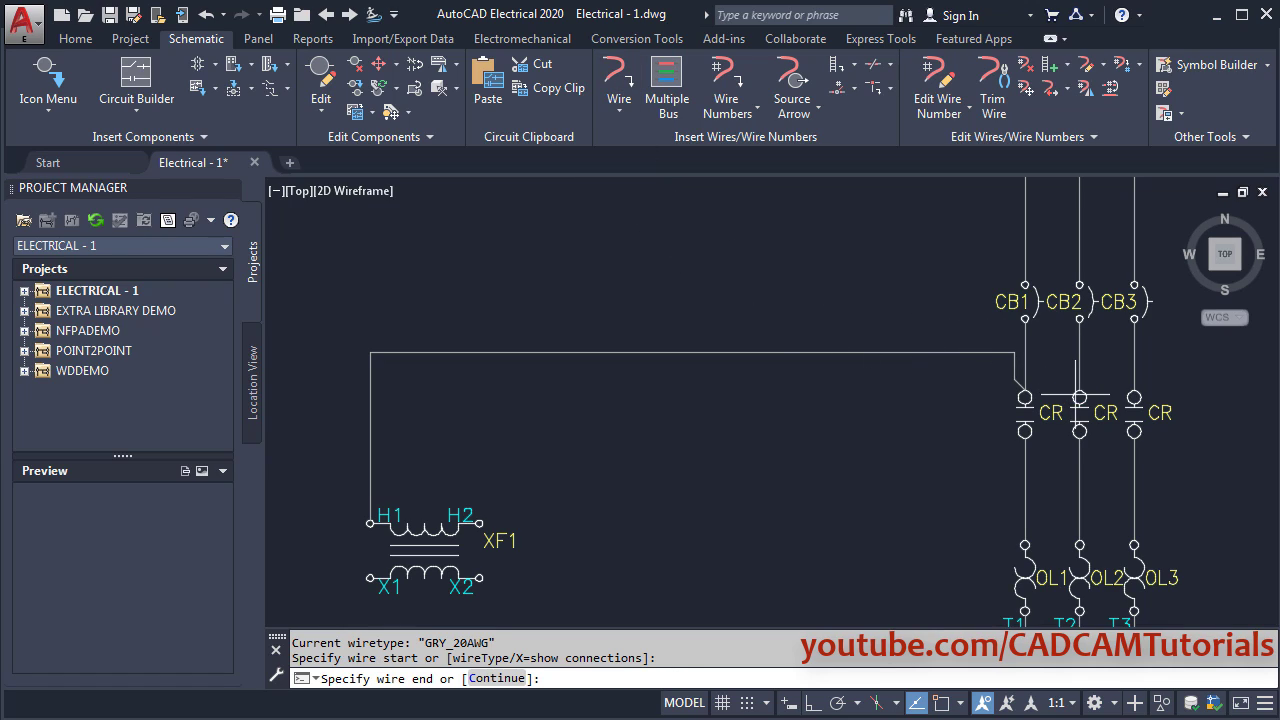
click(747, 702)
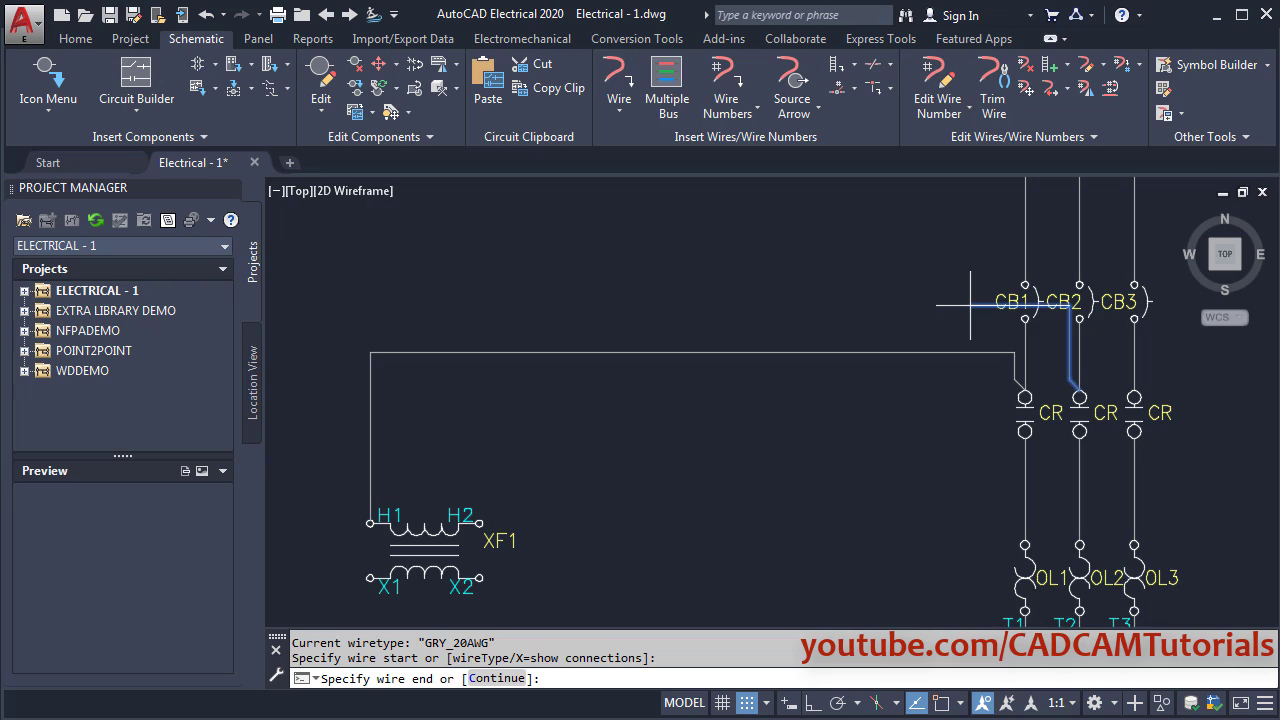
key(Escape)
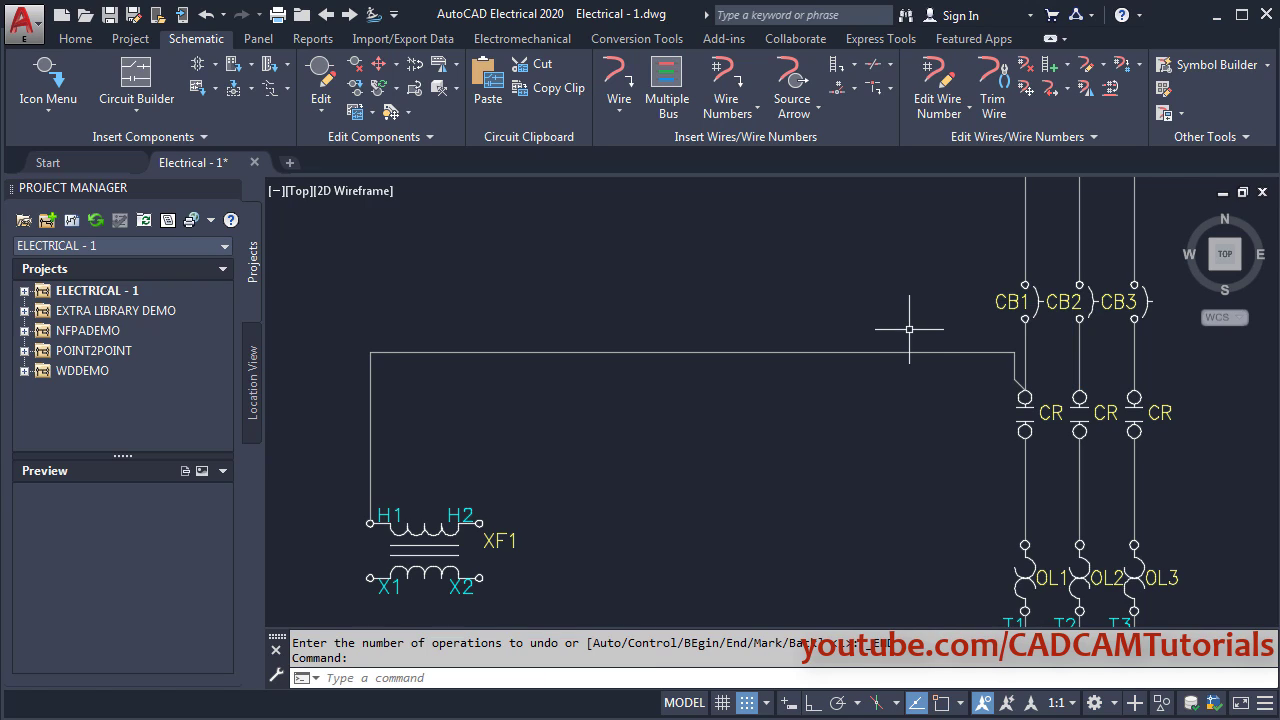
- Scoot breaker CB1 higher up its left wire, then switch to the Align command
middle_drag(943, 329, 753, 384)
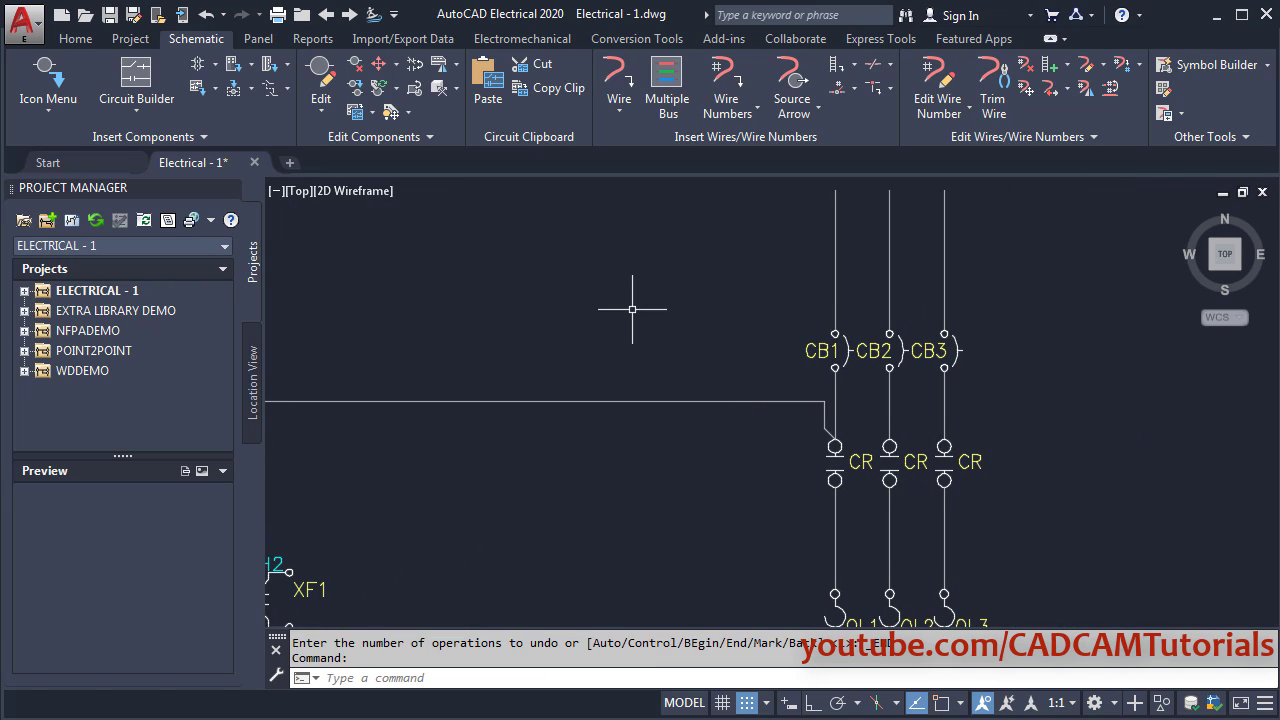
click(381, 65)
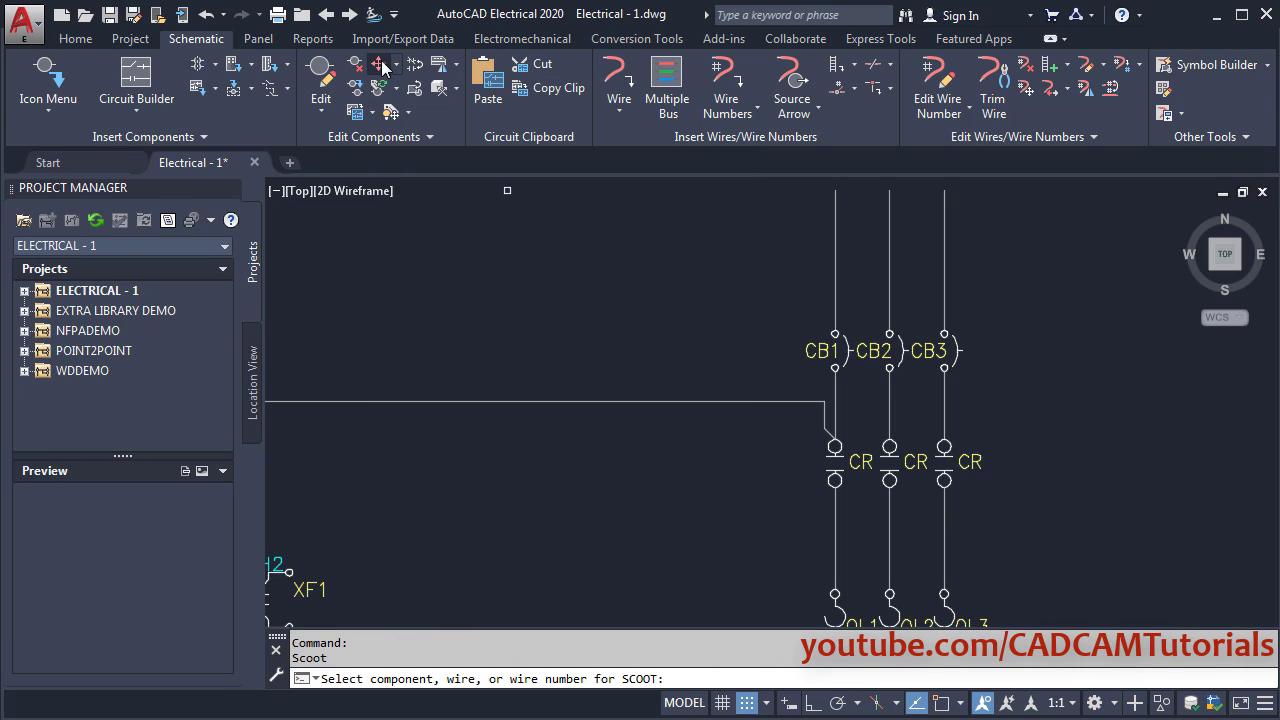
click(835, 350)
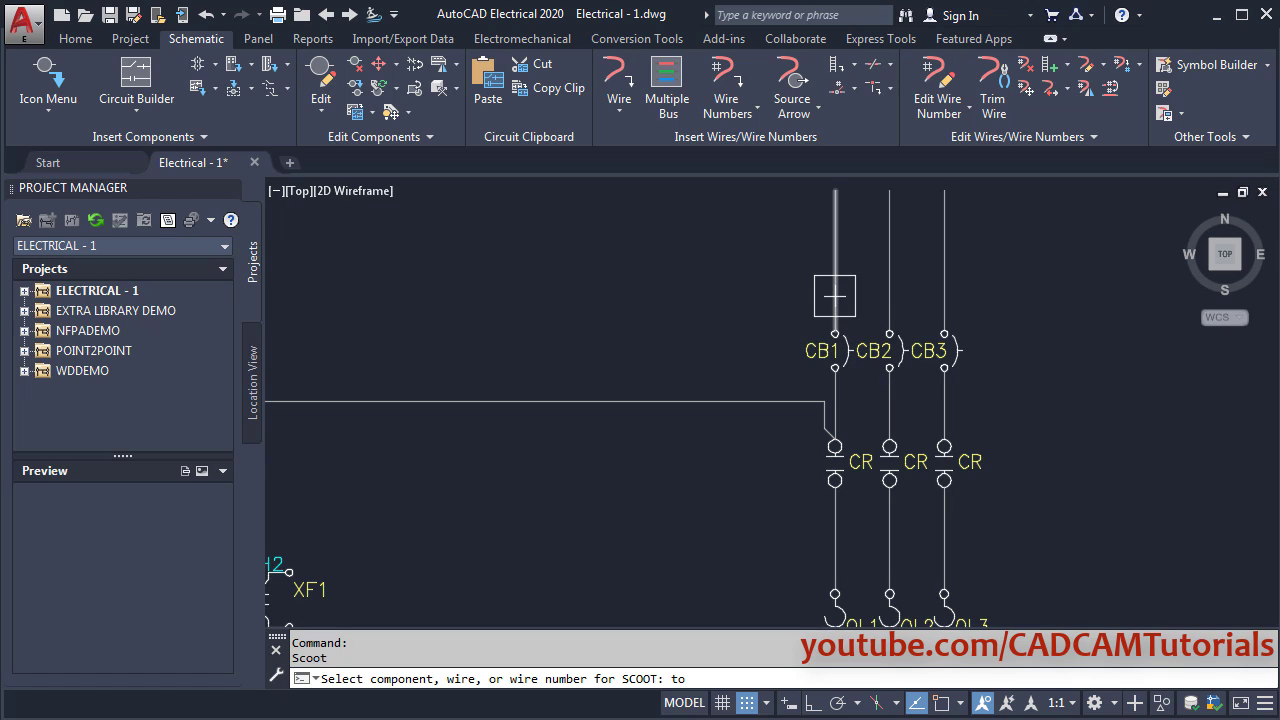
click(835, 296)
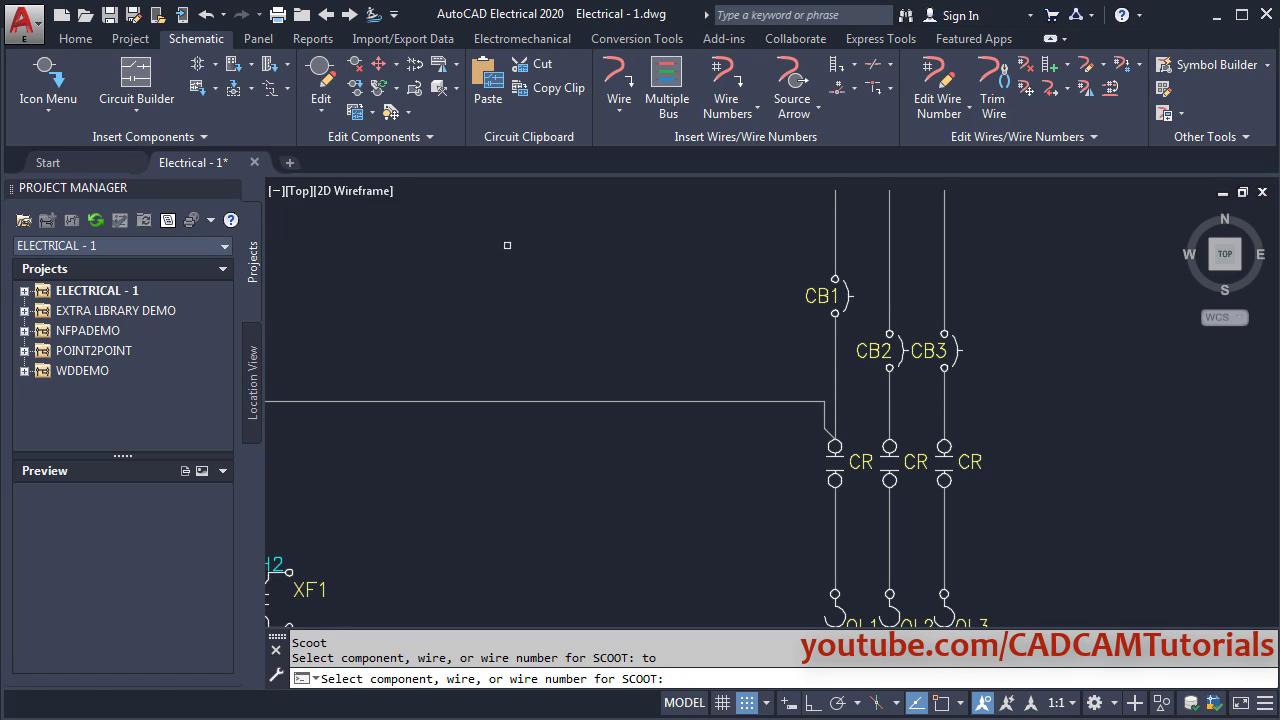
click(398, 67)
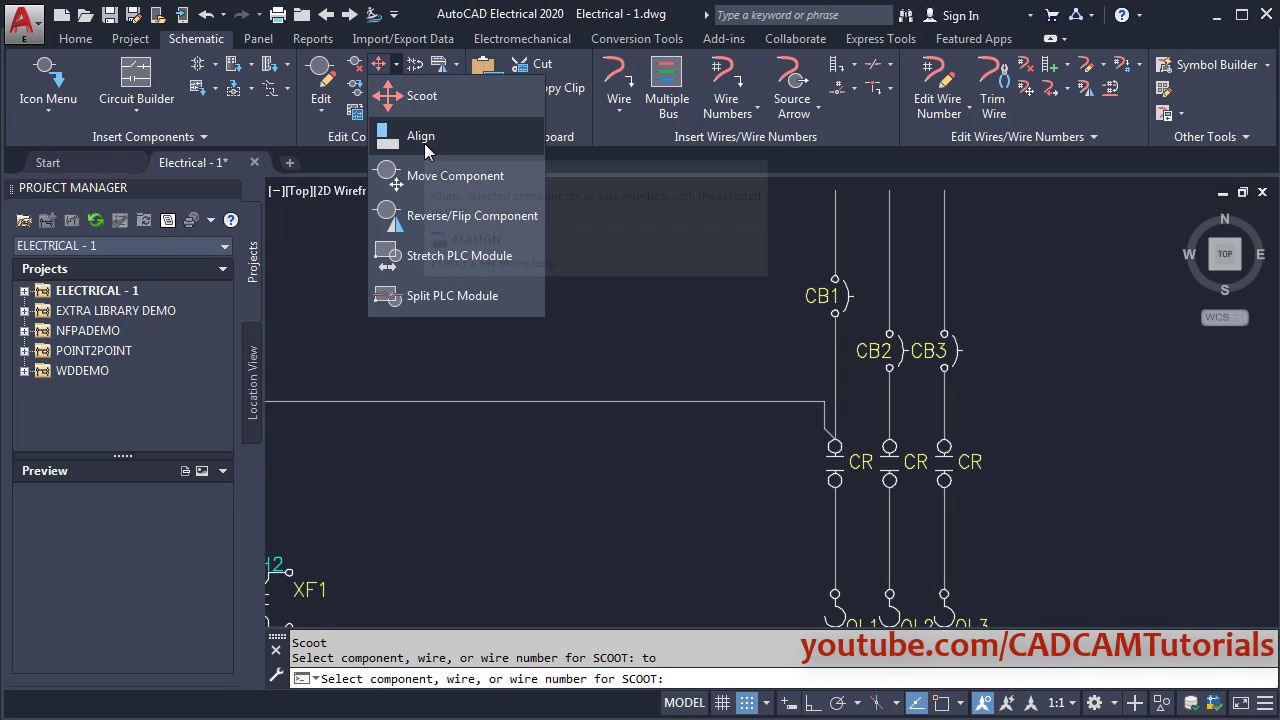
click(426, 140)
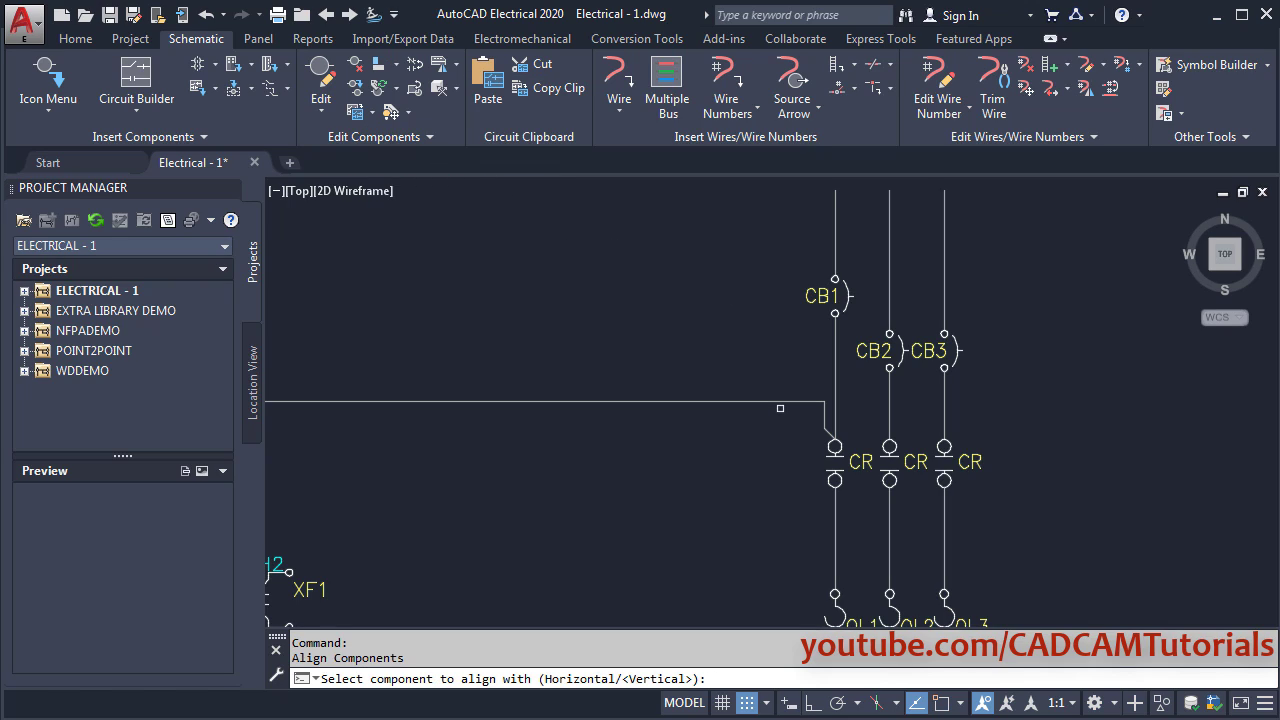
- With Snap off, align breakers CB2 and CB3 horizontally to CB1 as the reference
click(746, 703)
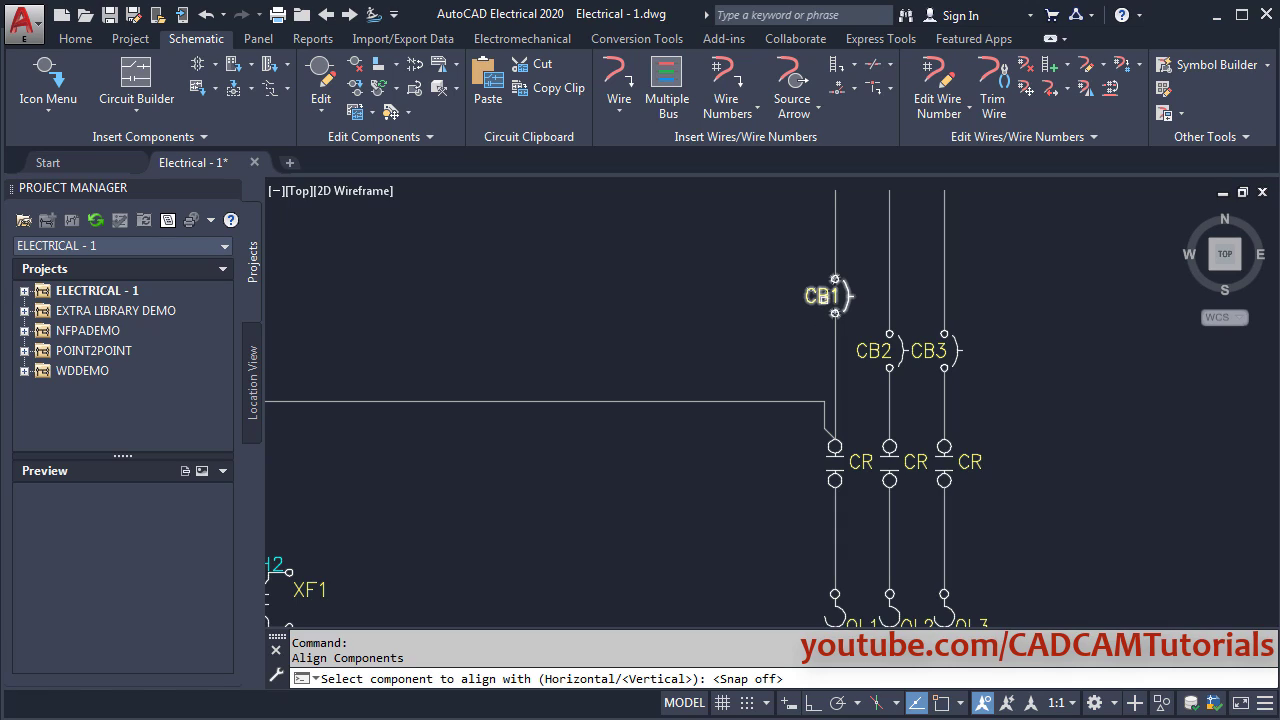
click(822, 296)
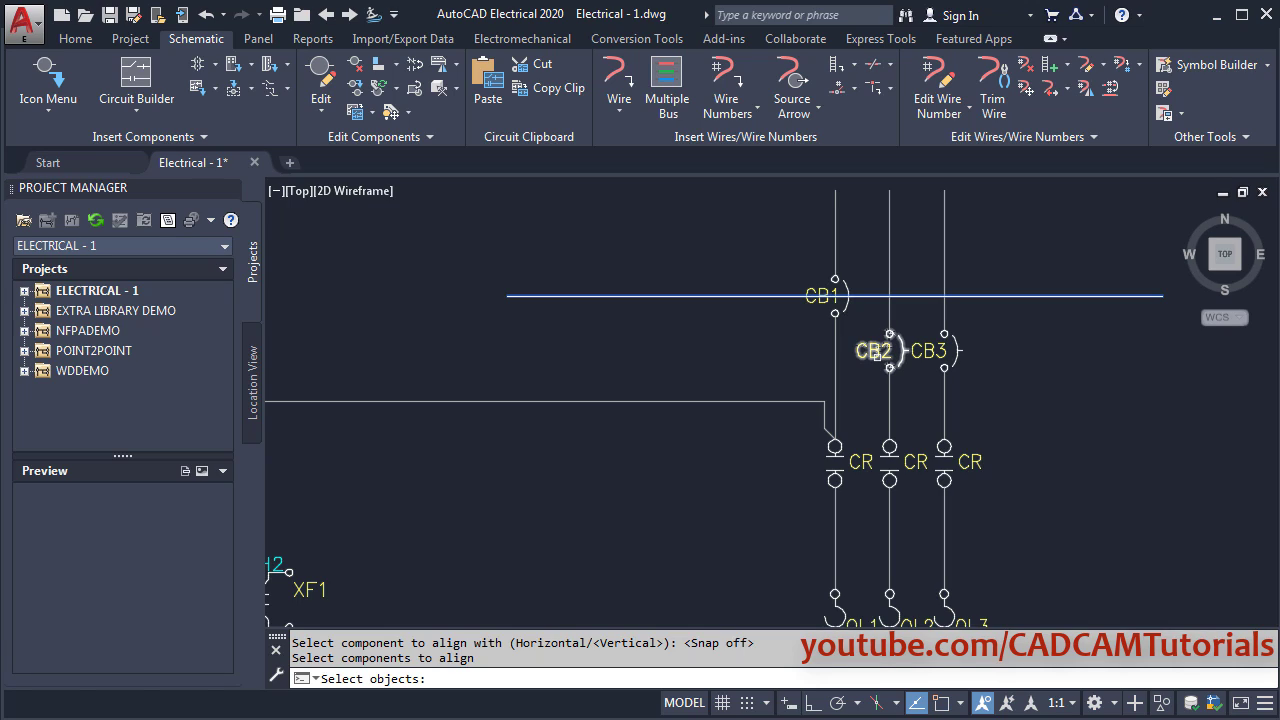
click(877, 358)
click(943, 365)
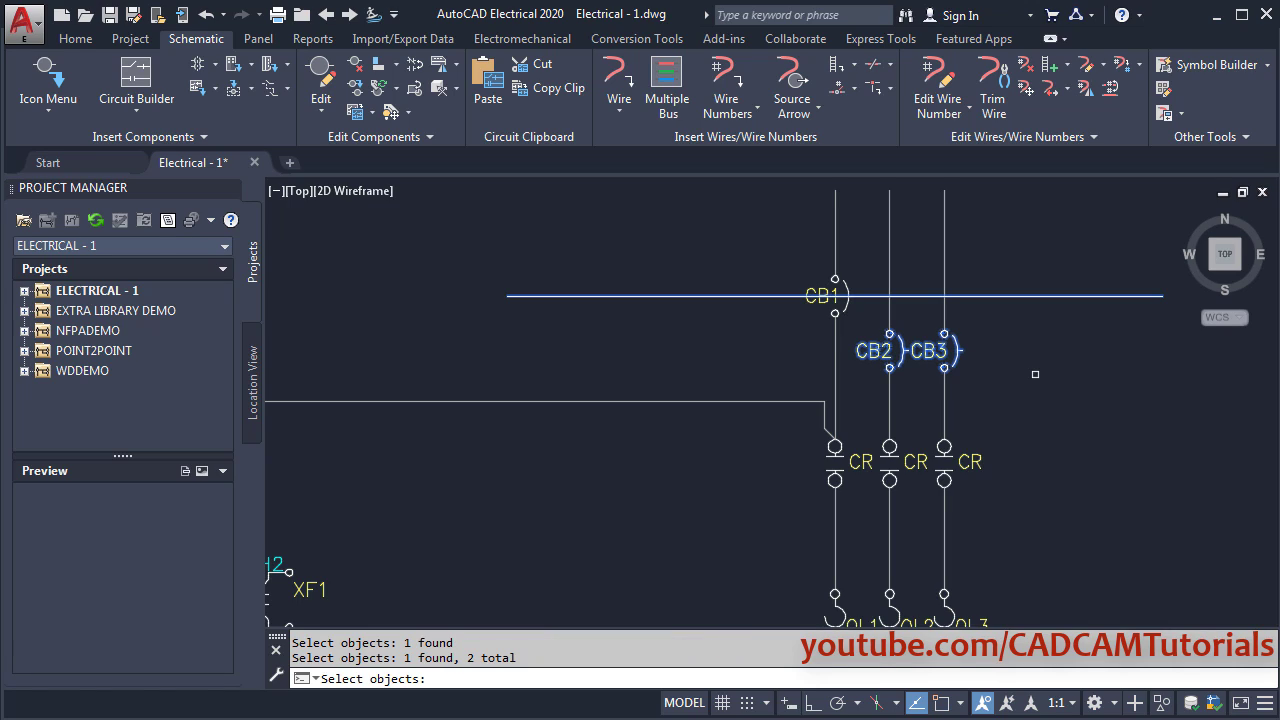
key(Return)
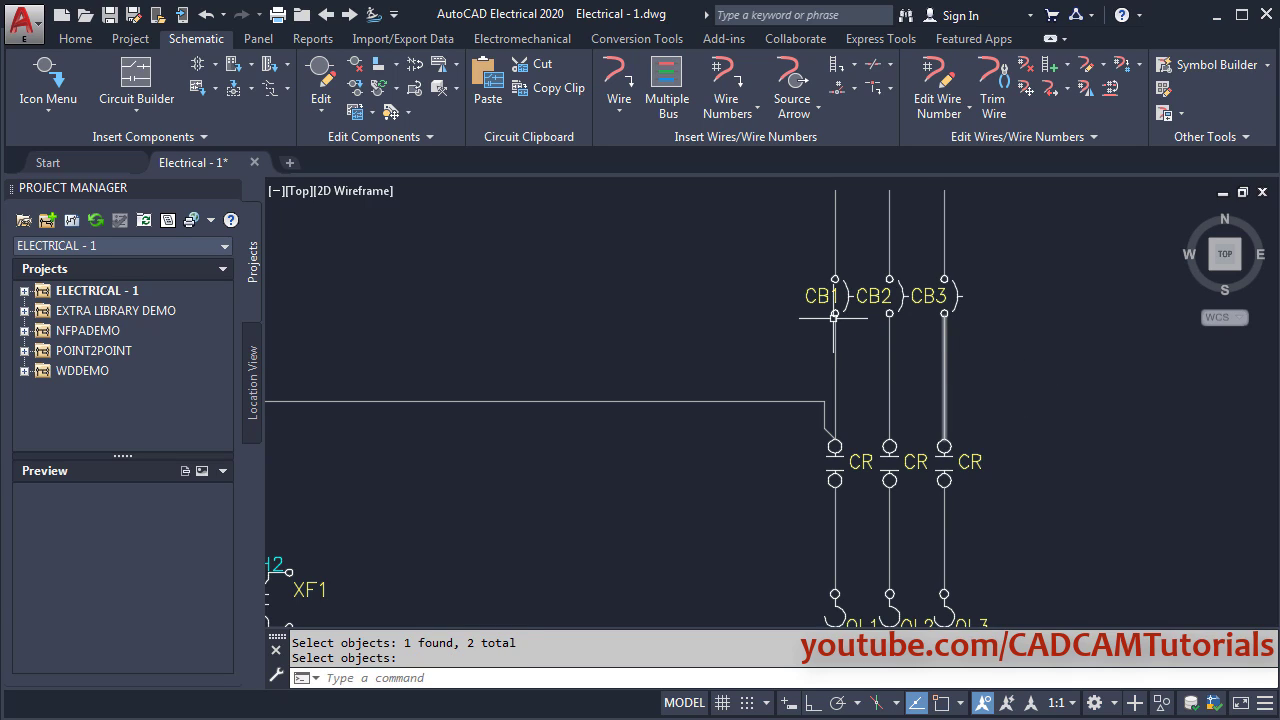
- Draw a snapped wire from the middle CR contact up, left and down to XF1 terminal H2
middle_drag(912, 375, 1043, 337)
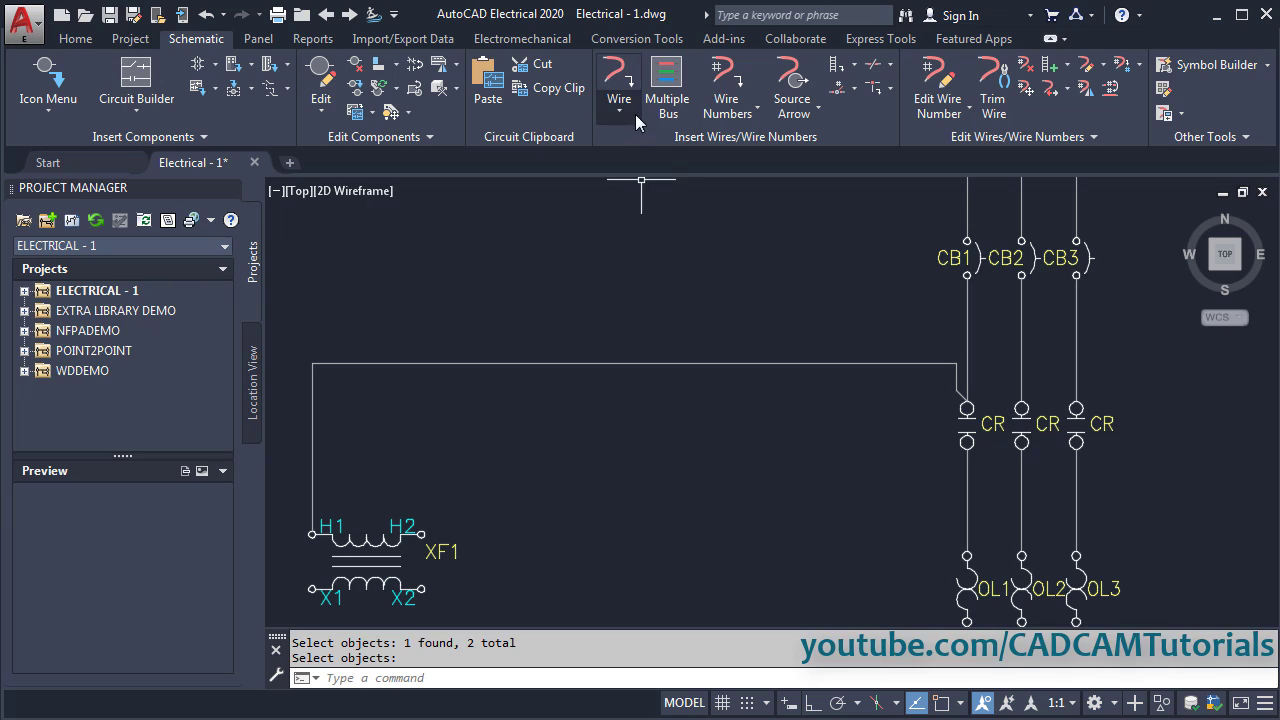
click(621, 80)
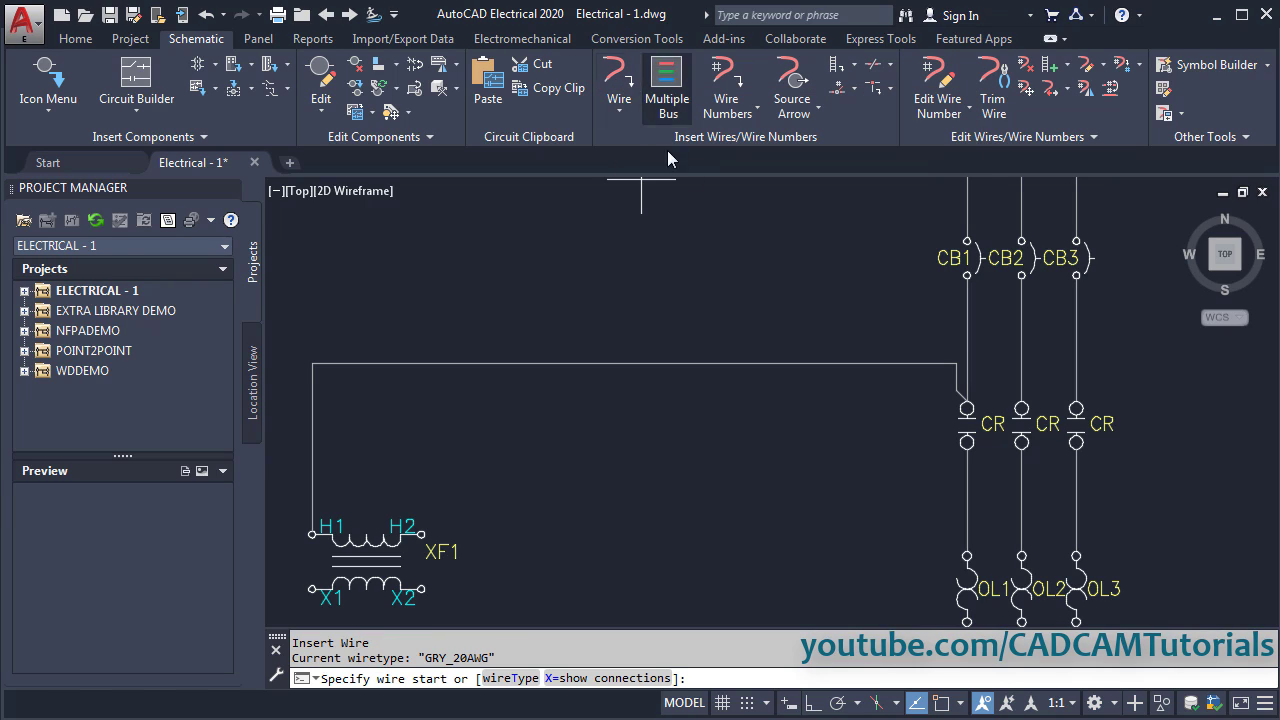
click(1021, 405)
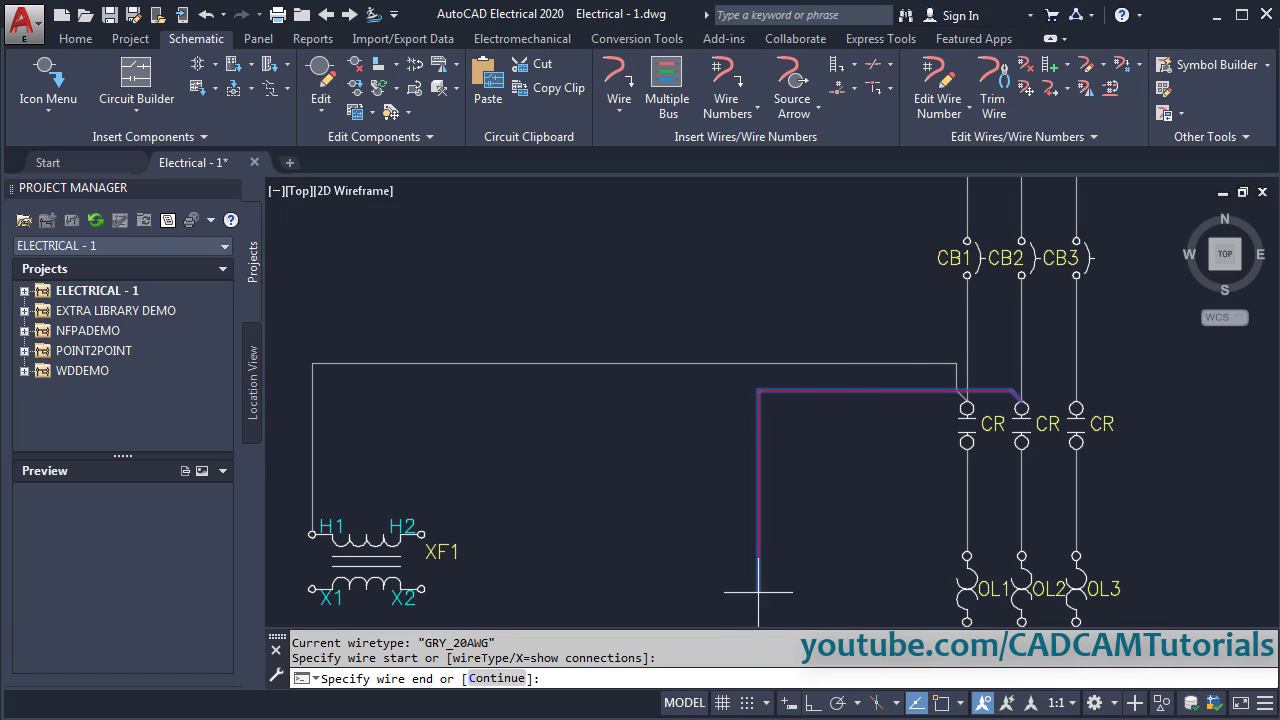
click(749, 704)
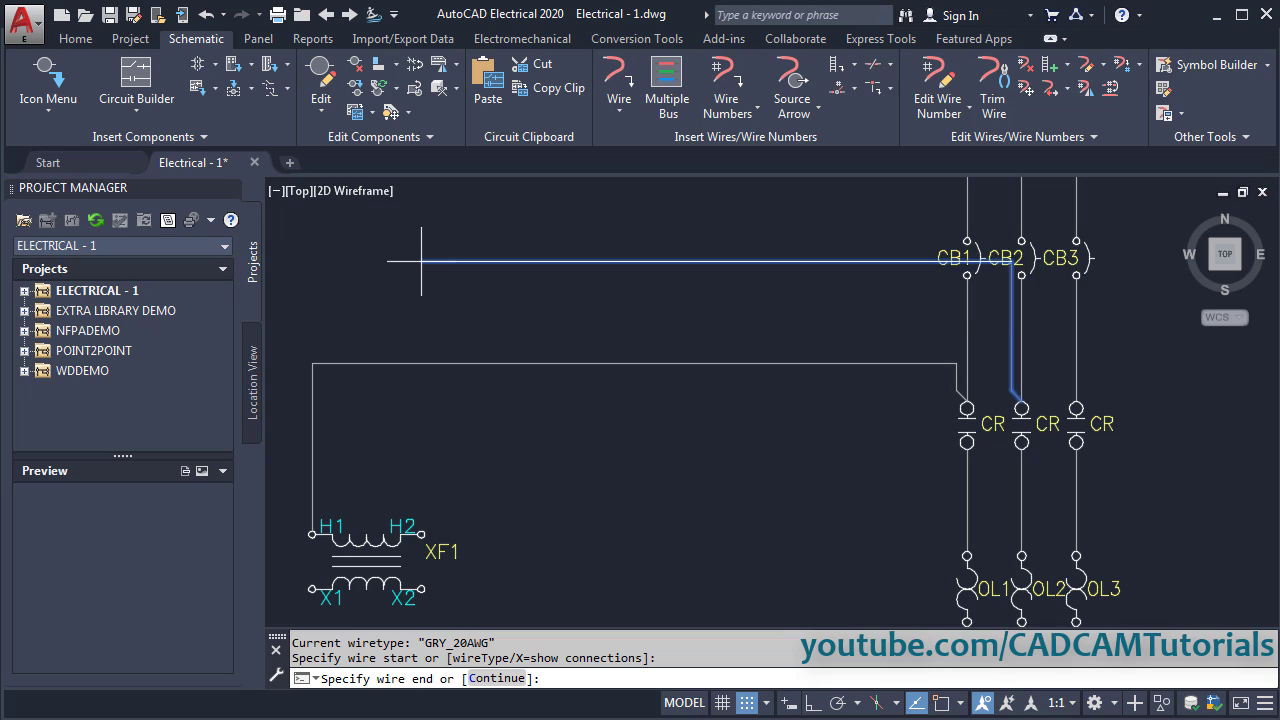
click(421, 317)
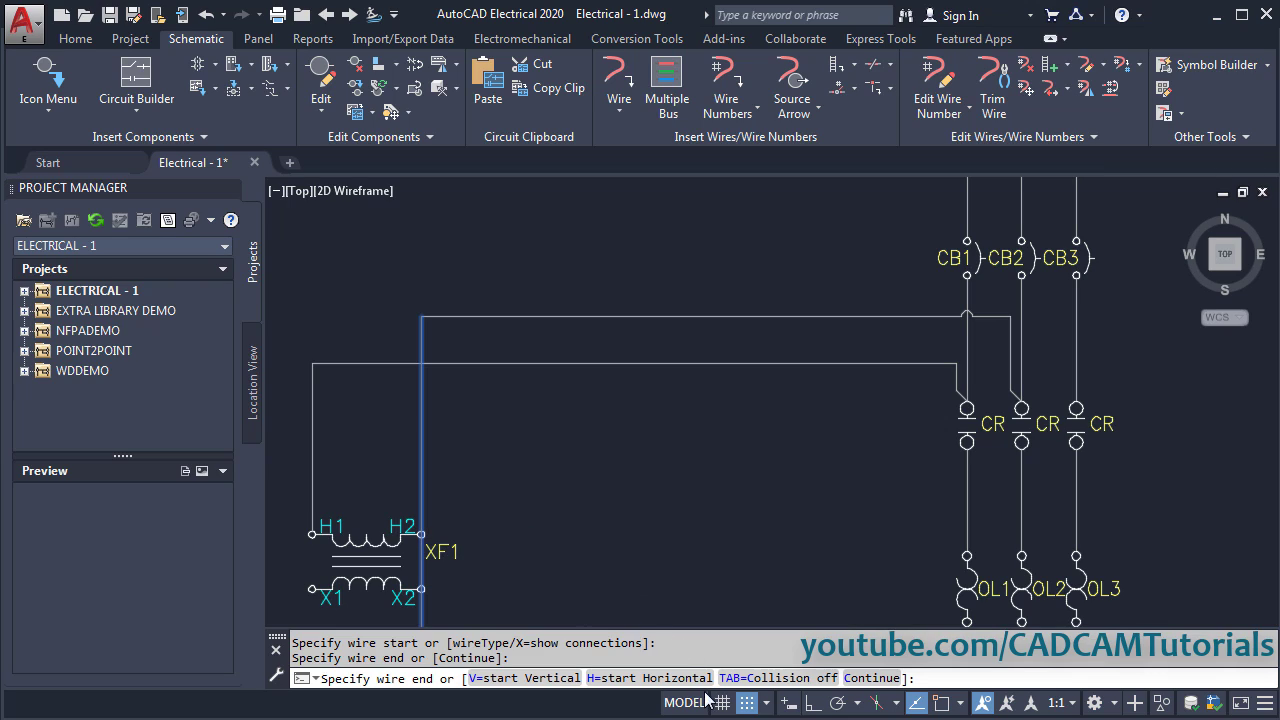
click(420, 530)
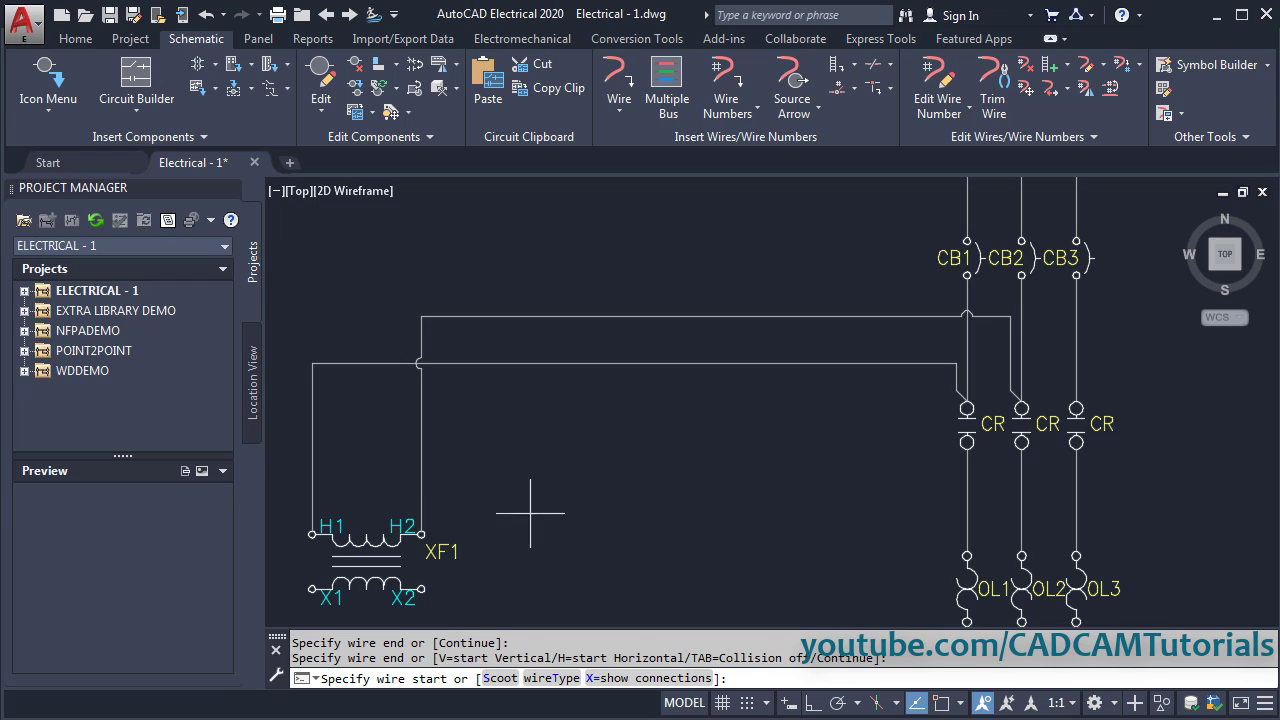
- Review the new wire against the reference schematic PDF
scroll(595, 490, down, 2)
mouse_move(600, 528)
middle_down()
mouse_move(671, 491)
mouse_move(637, 434)
middle_up()
scroll(671, 491, up, 2)
key(alt+Tab)
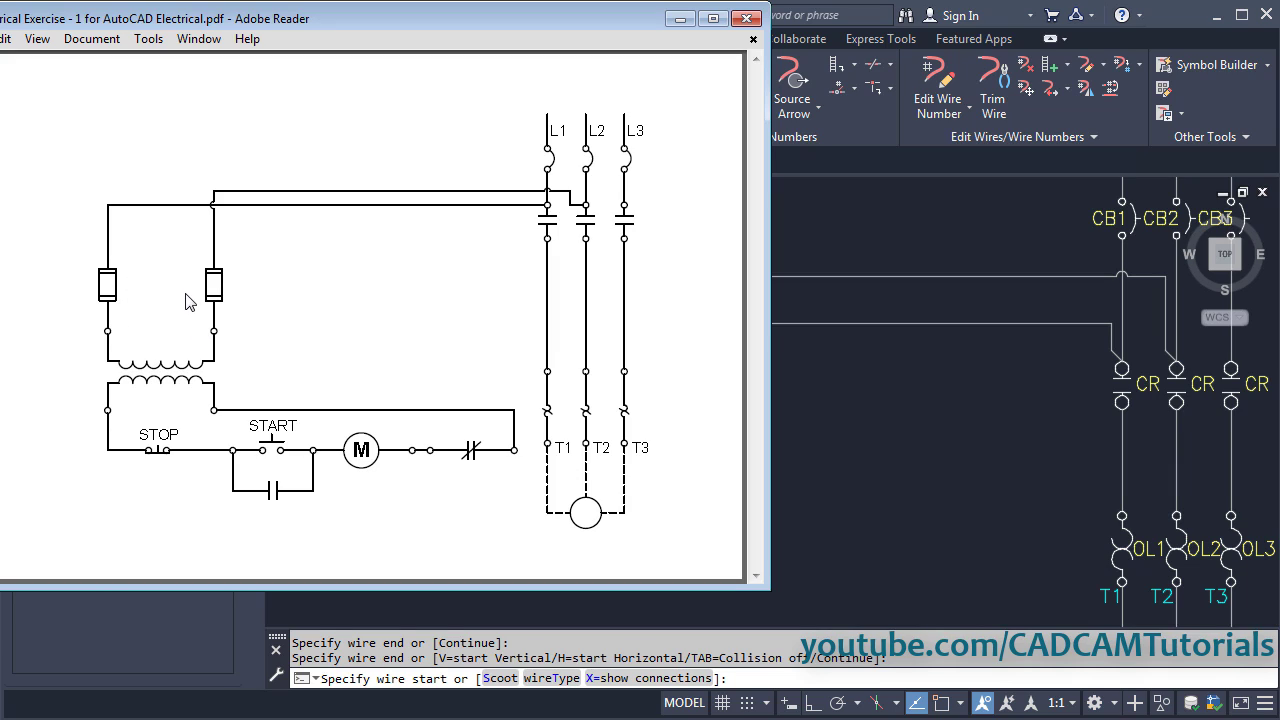
key(alt+Tab)
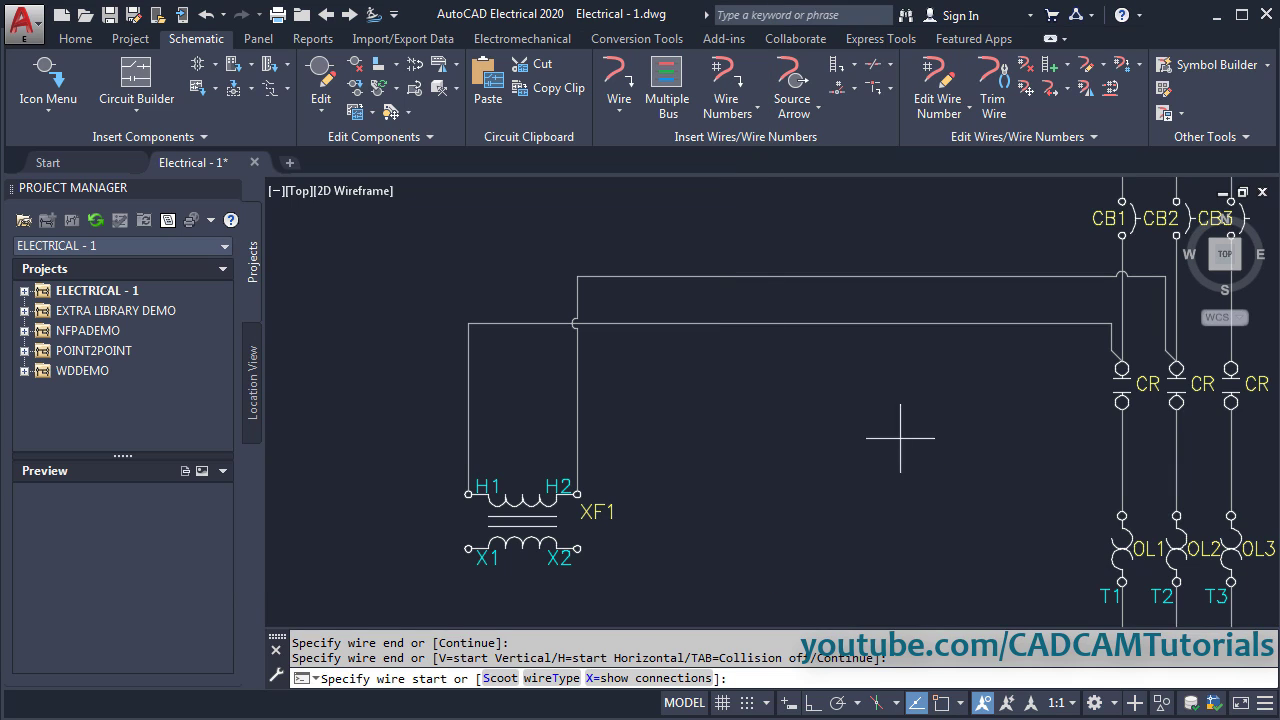
- Insert a fuse, snapped to the grid, on the wire above transformer terminal H1
key(Escape)
click(55, 85)
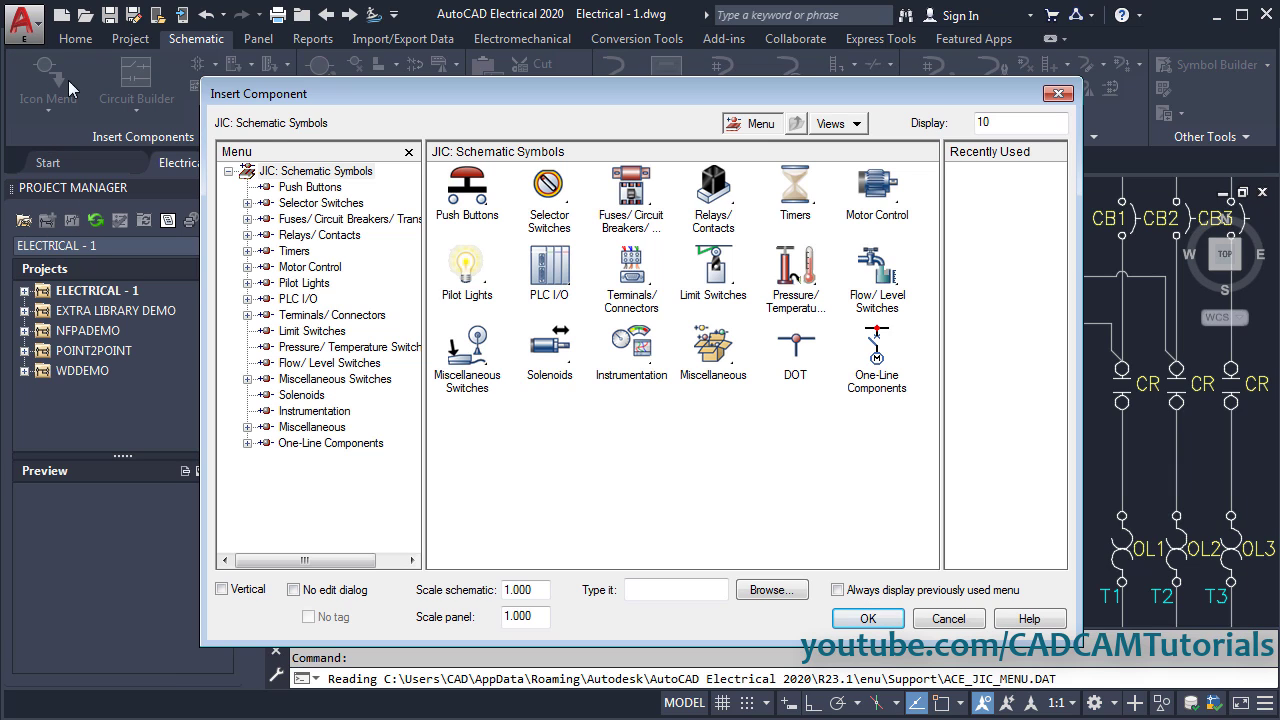
click(638, 206)
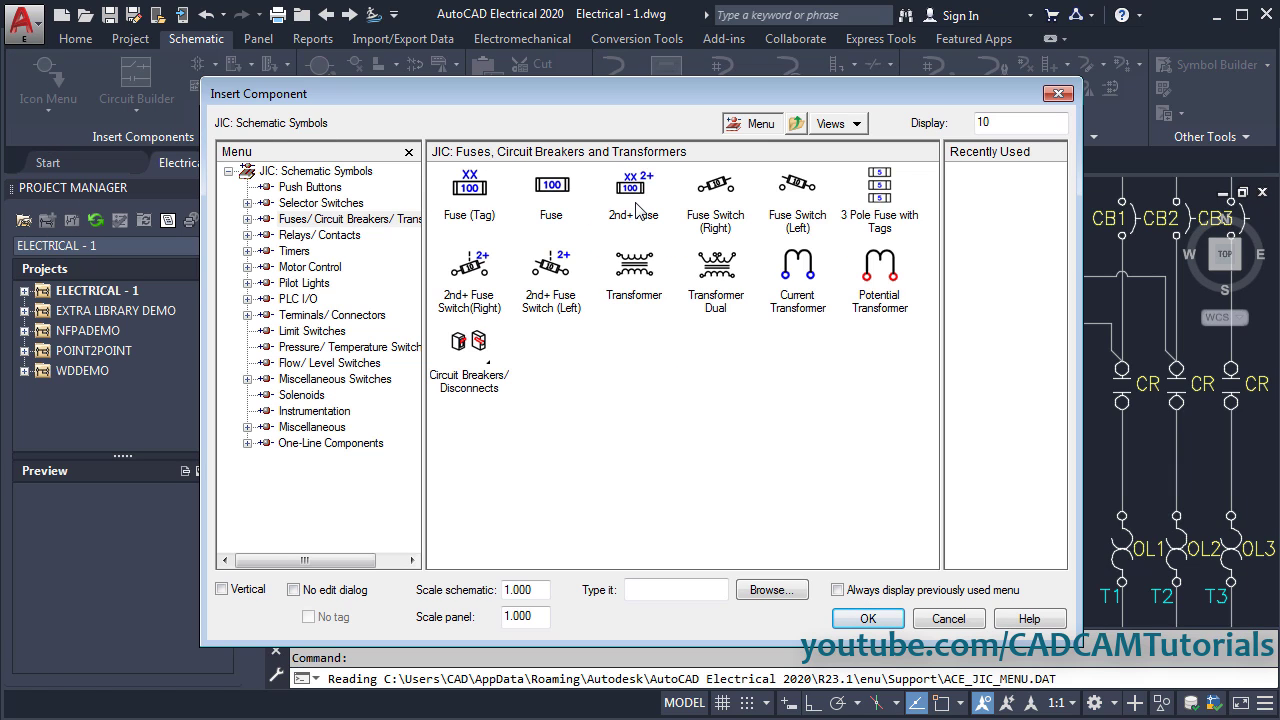
click(556, 188)
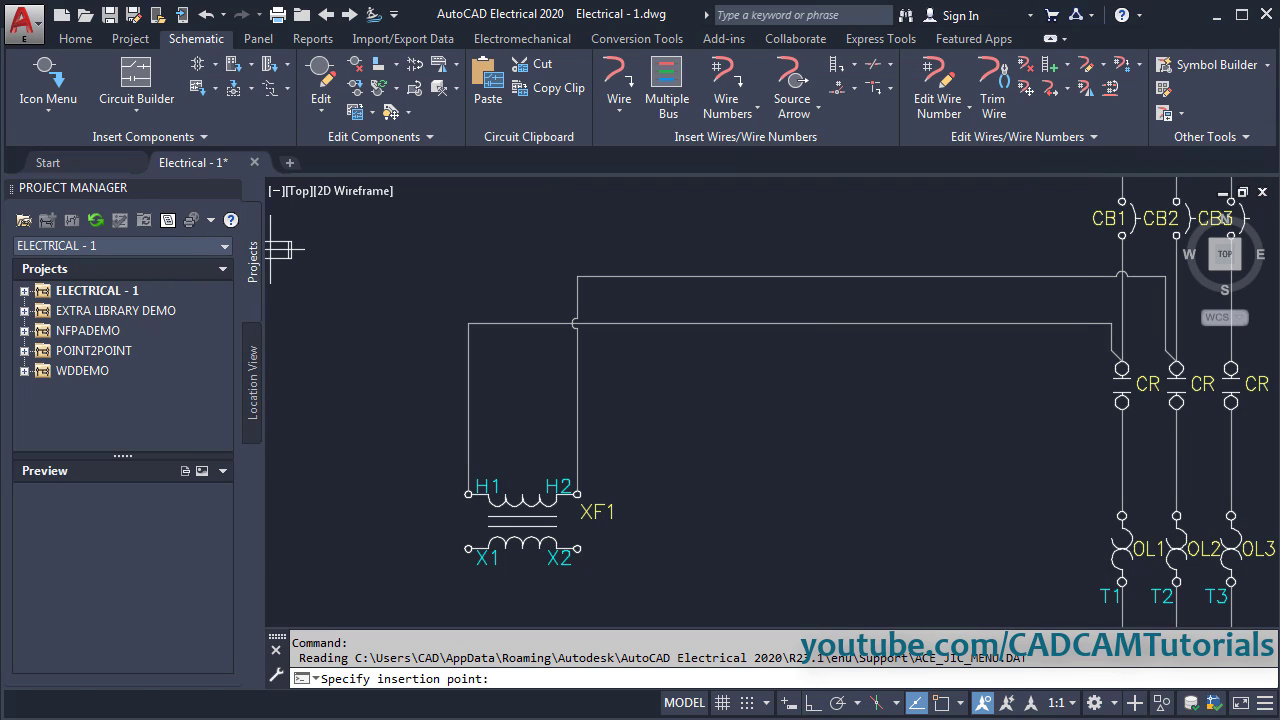
click(746, 705)
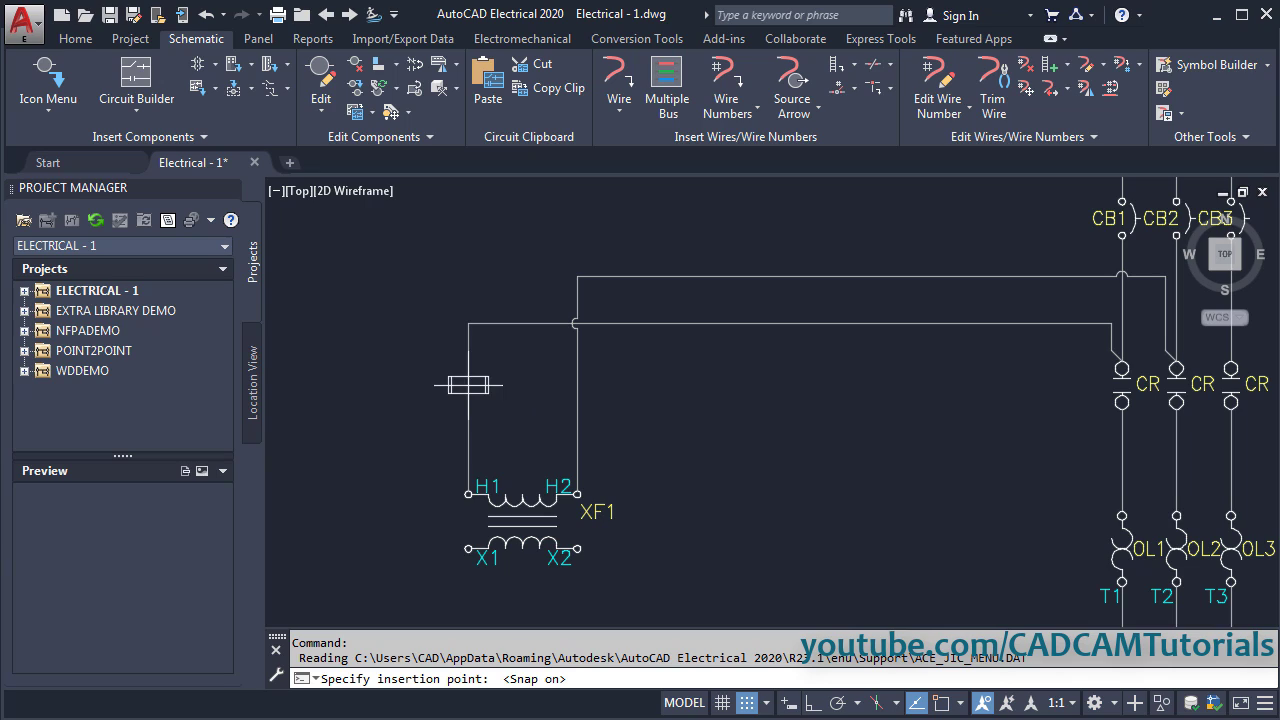
click(468, 384)
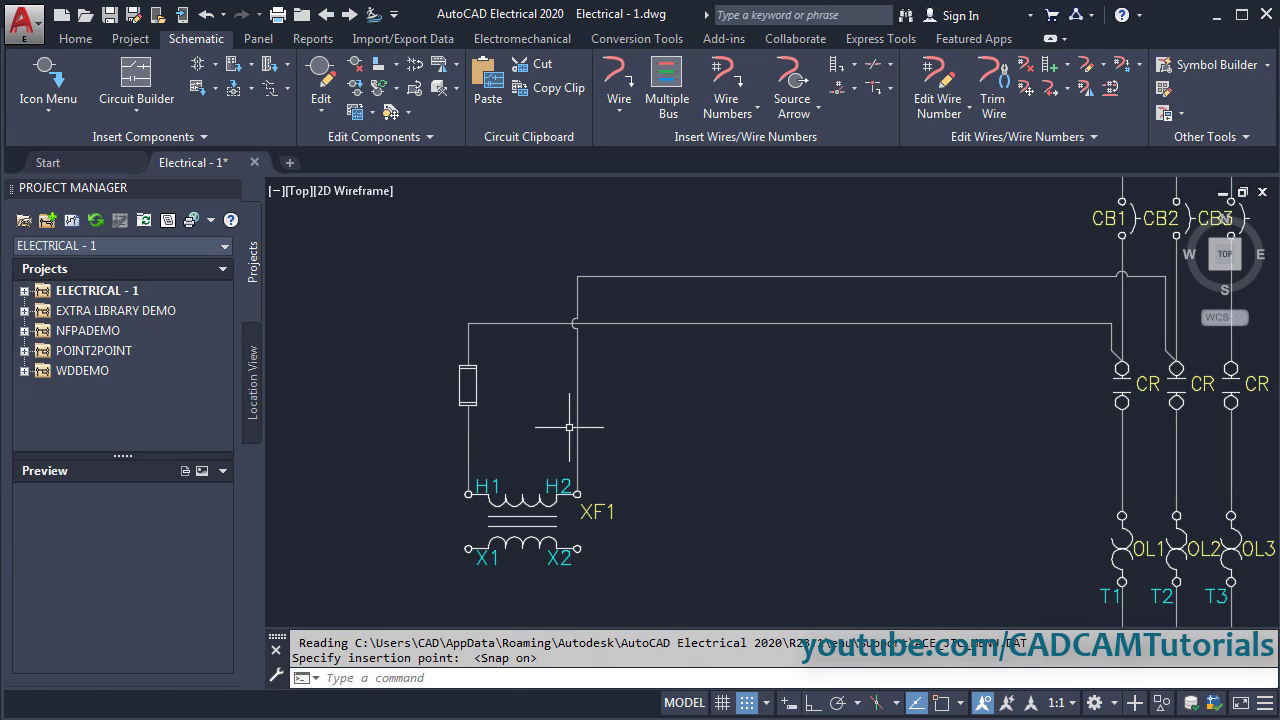
- Add a second fuse above terminal H2 and check the circuit against the reference PDF
key(Return)
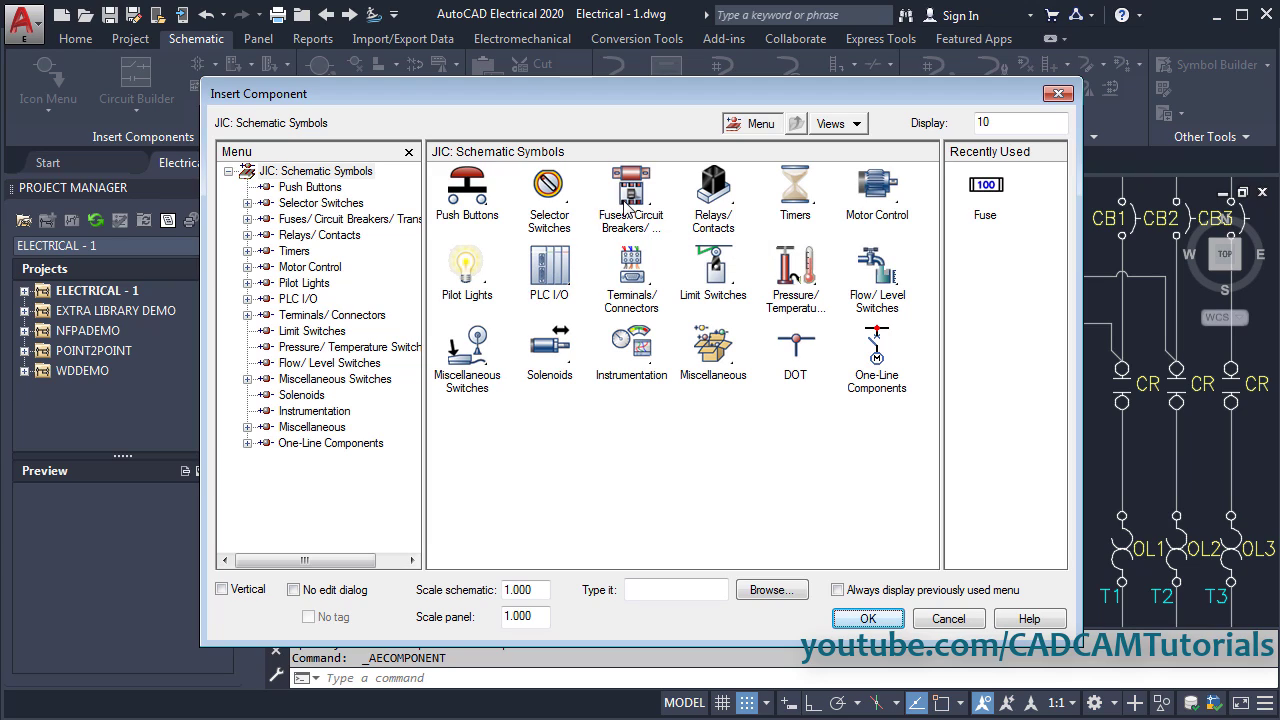
click(625, 207)
click(560, 195)
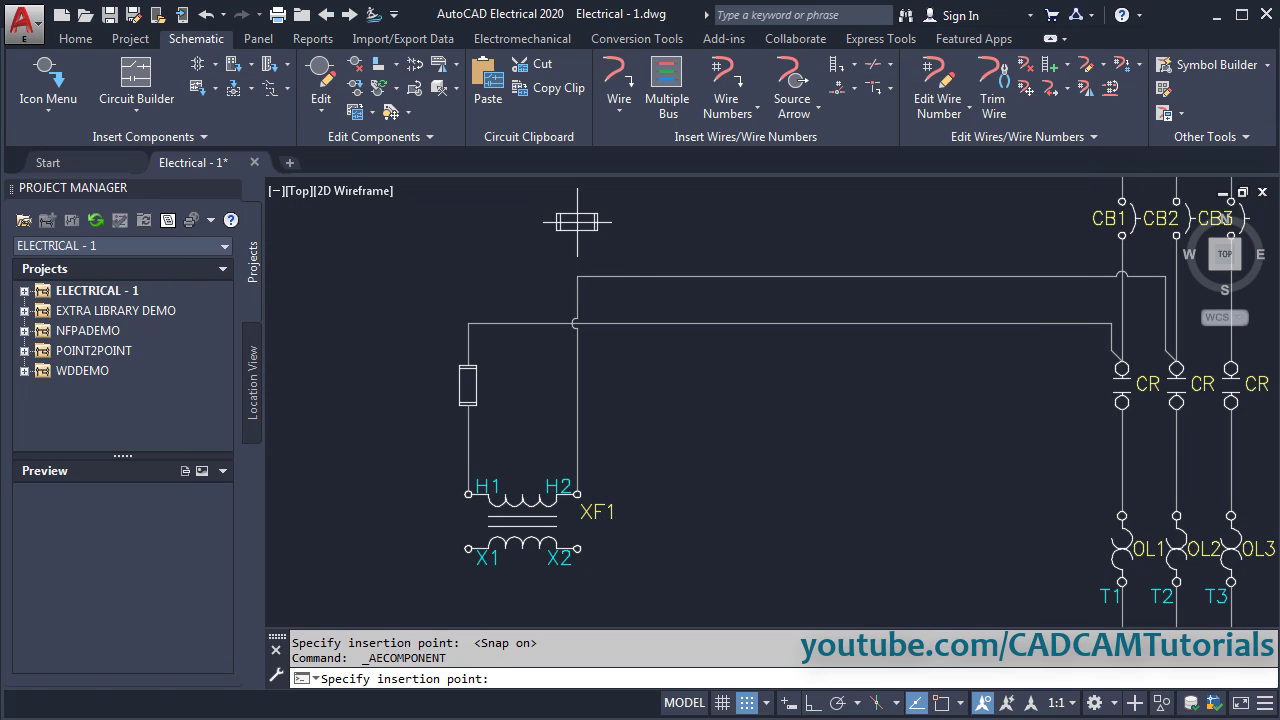
click(577, 384)
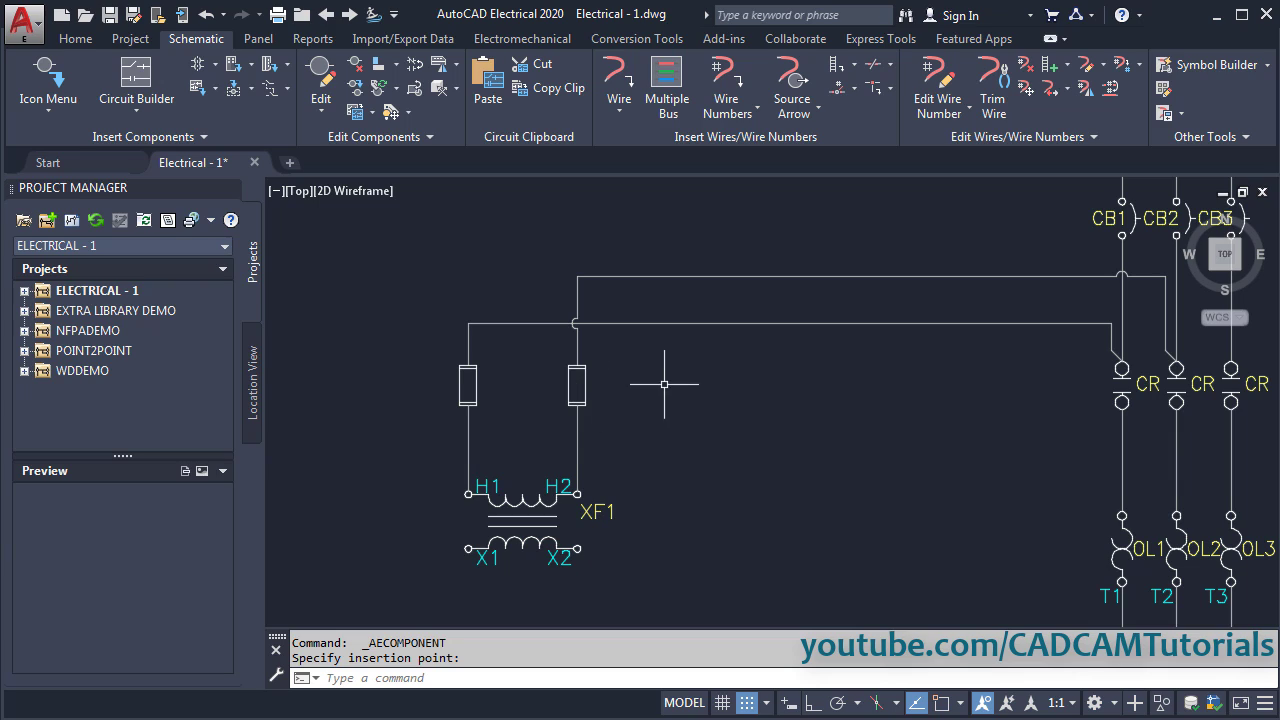
scroll(663, 415, down, 2)
mouse_move(663, 415)
middle_down()
mouse_move(625, 330)
mouse_move(640, 366)
middle_up()
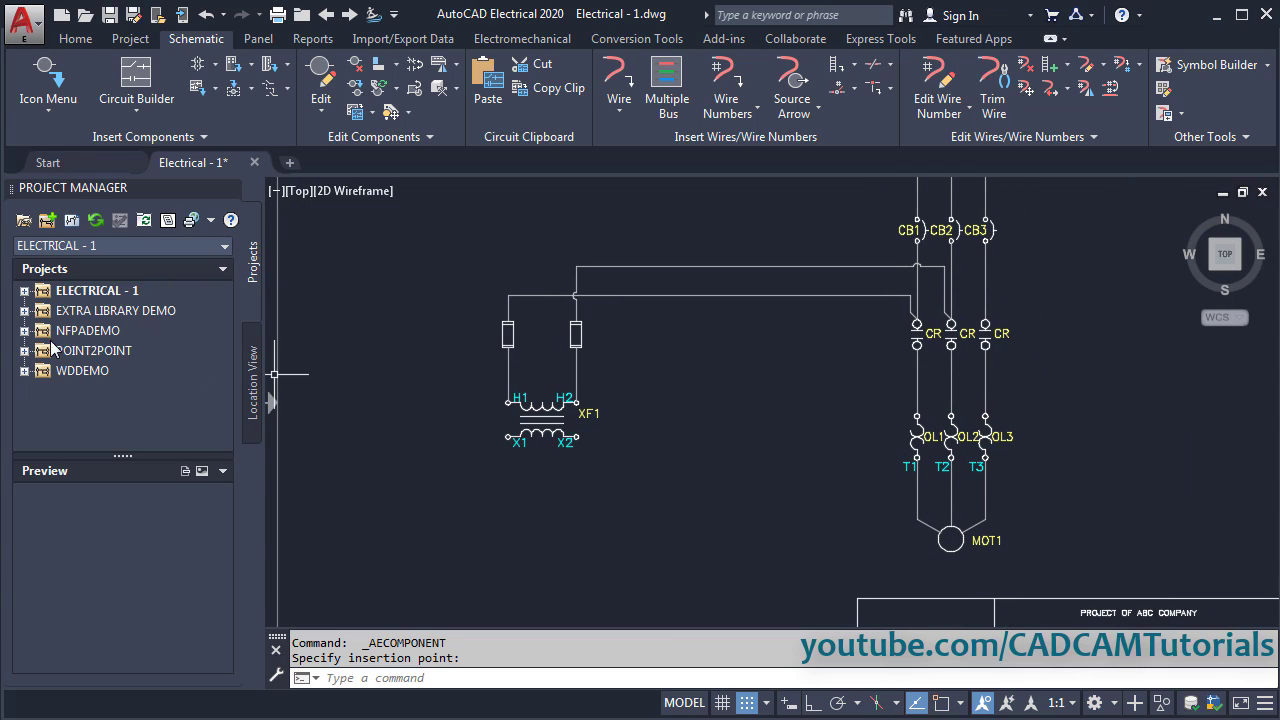
key(alt+Tab)
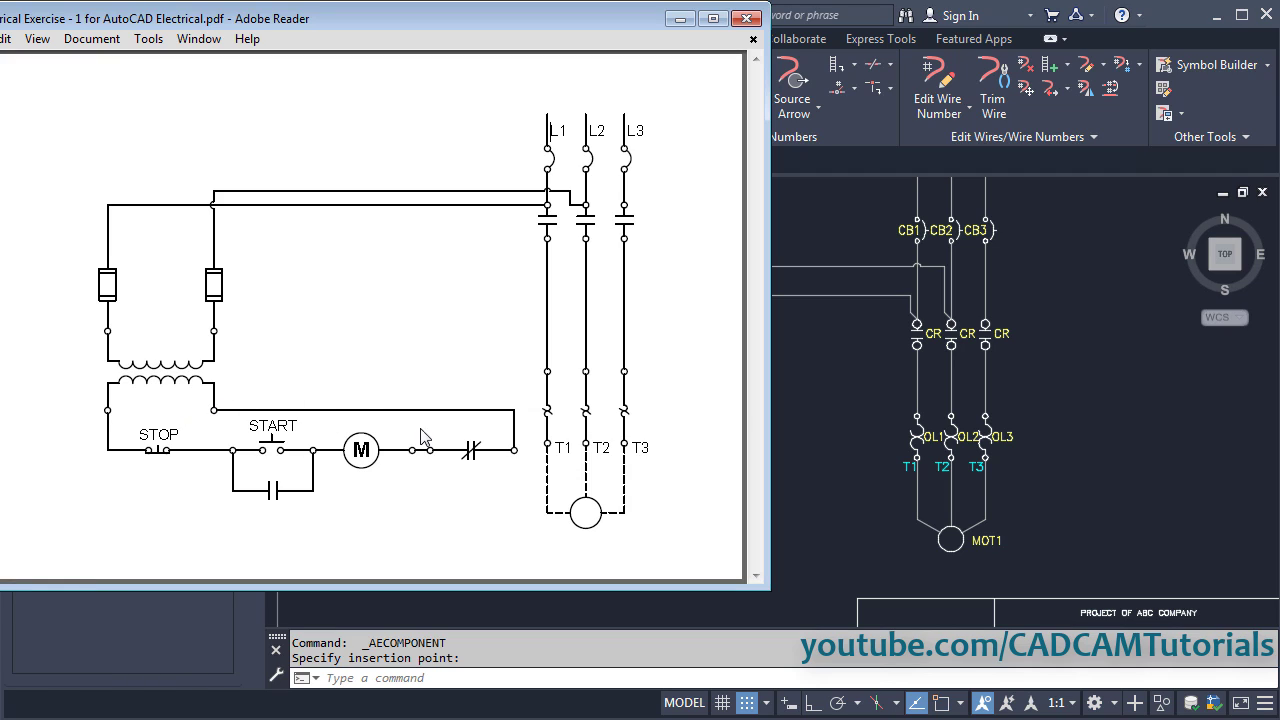
key(alt+Tab)
middle_drag(711, 404, 737, 366)
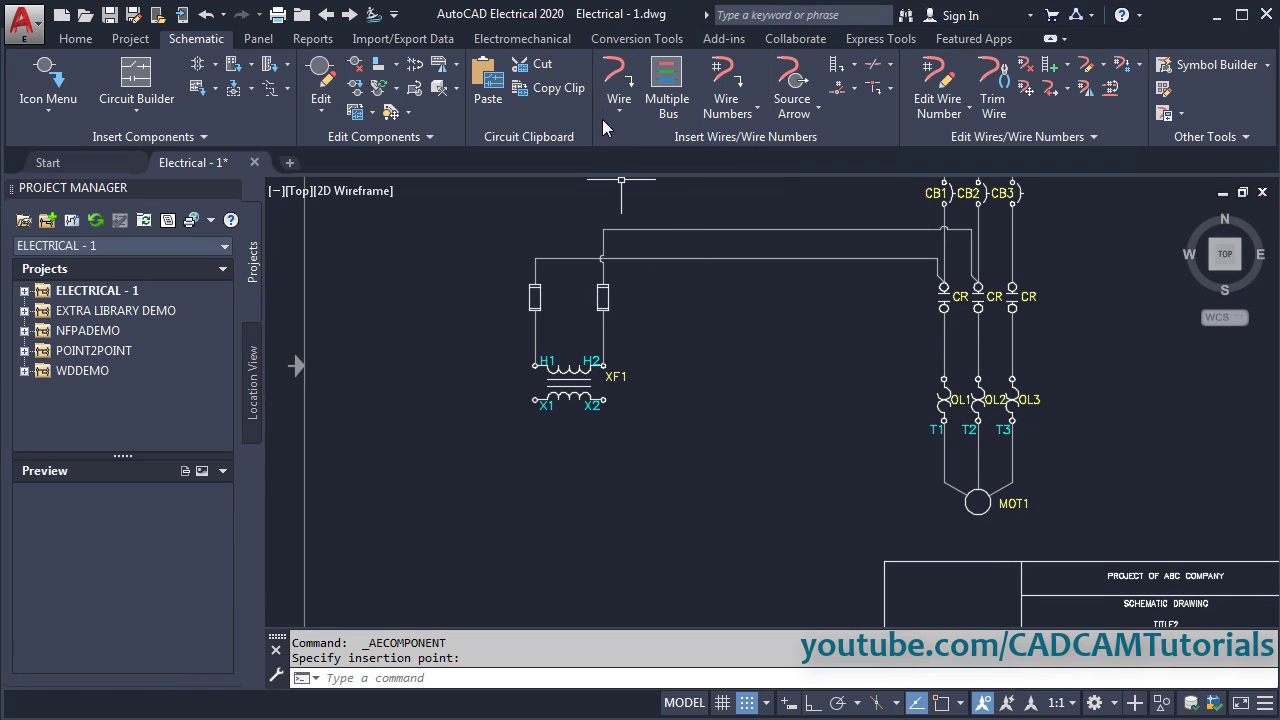
- Draw a control wire from transformer terminal X1 down, across and back up to X2
click(617, 80)
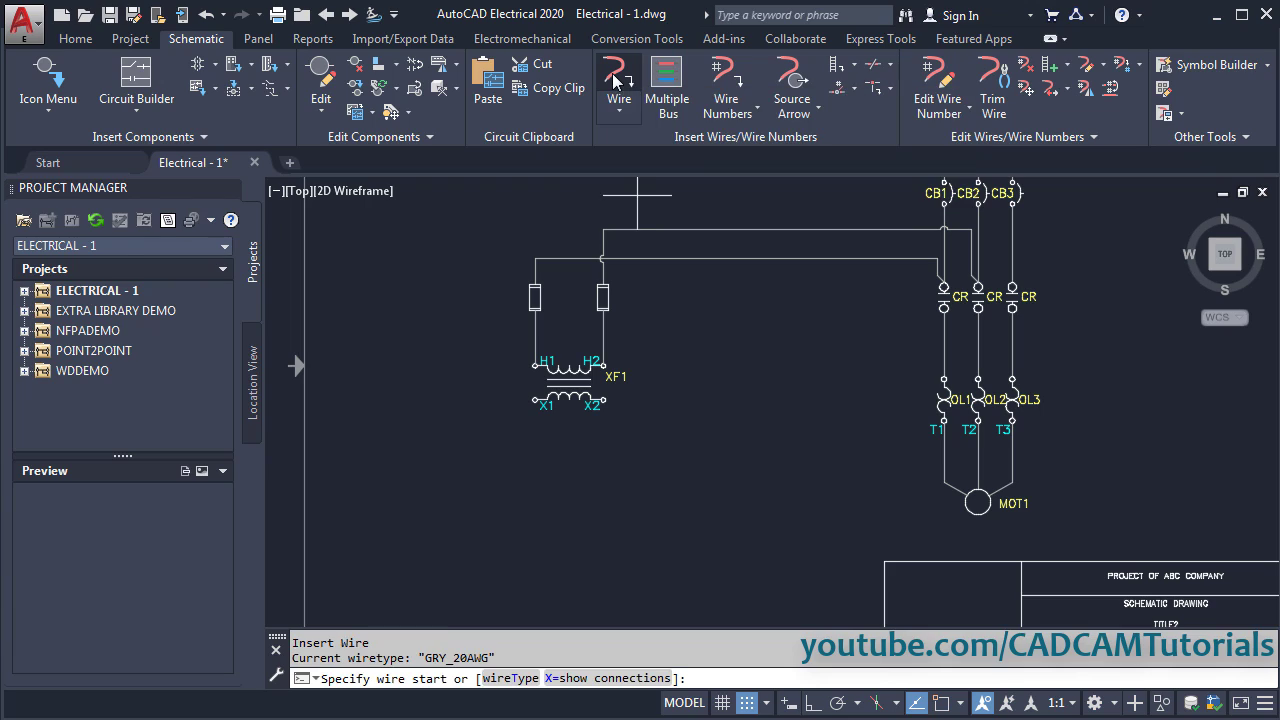
scroll(603, 434, up, 2)
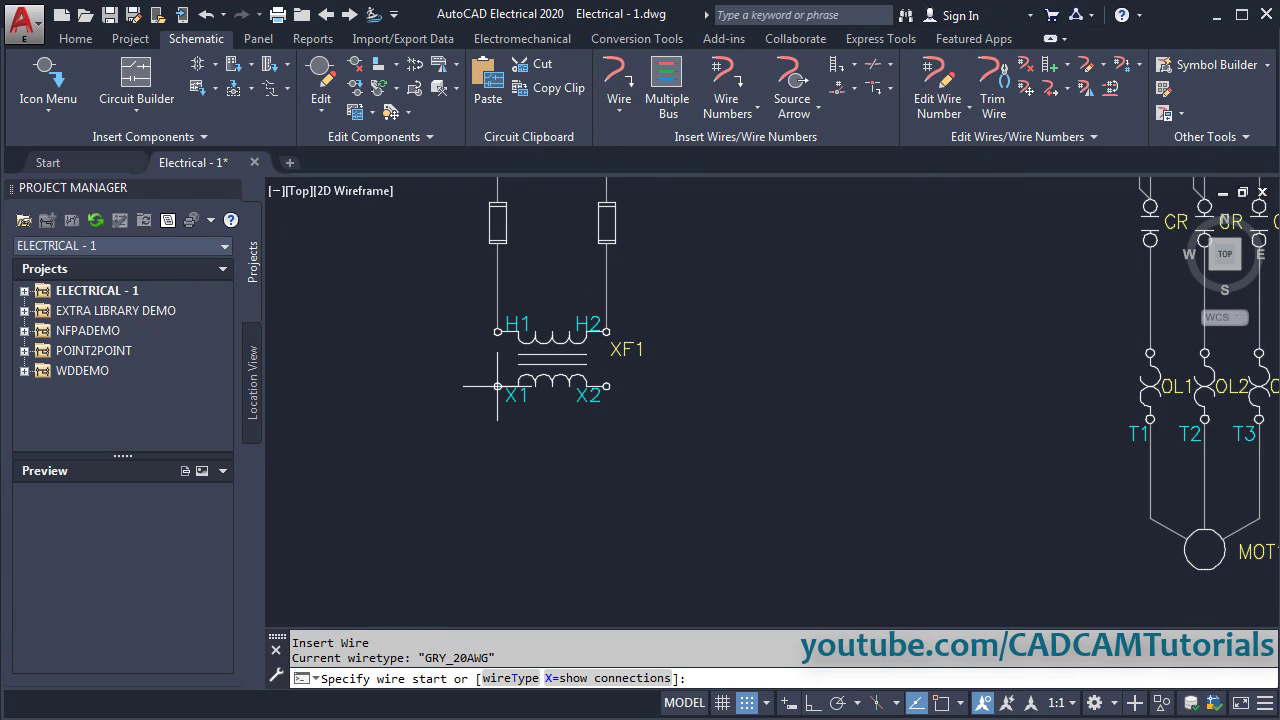
click(745, 703)
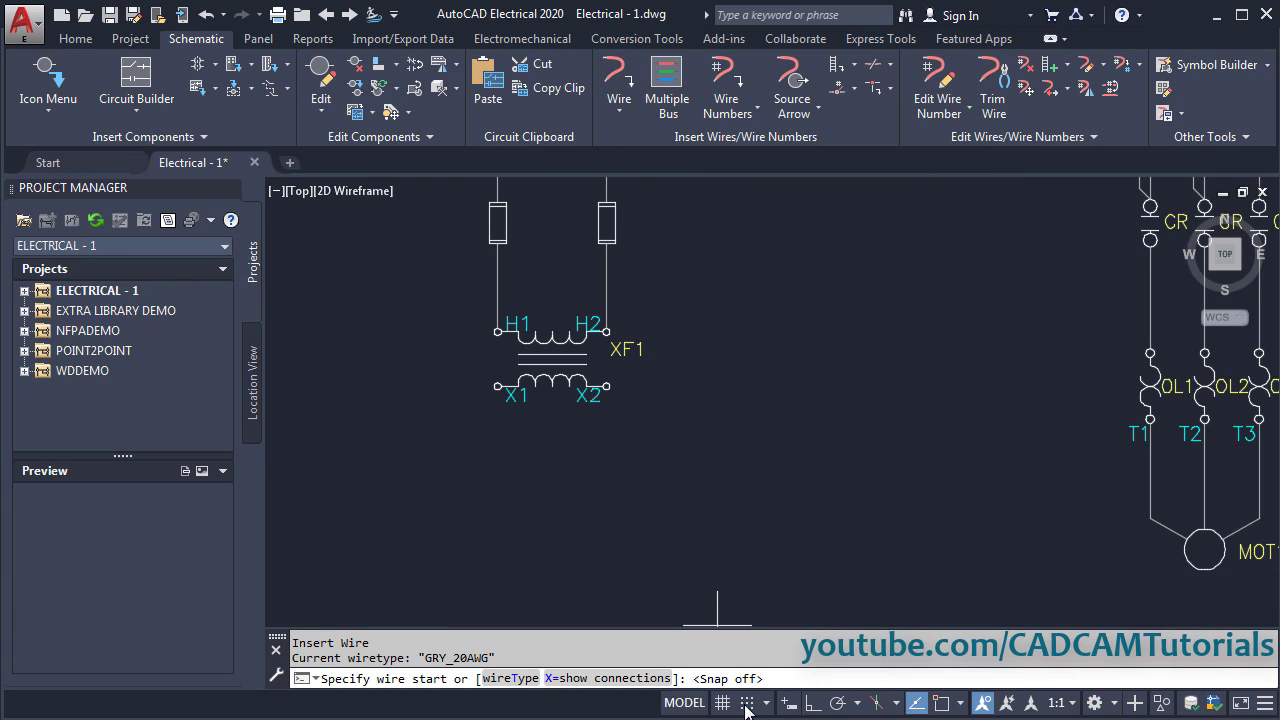
click(498, 386)
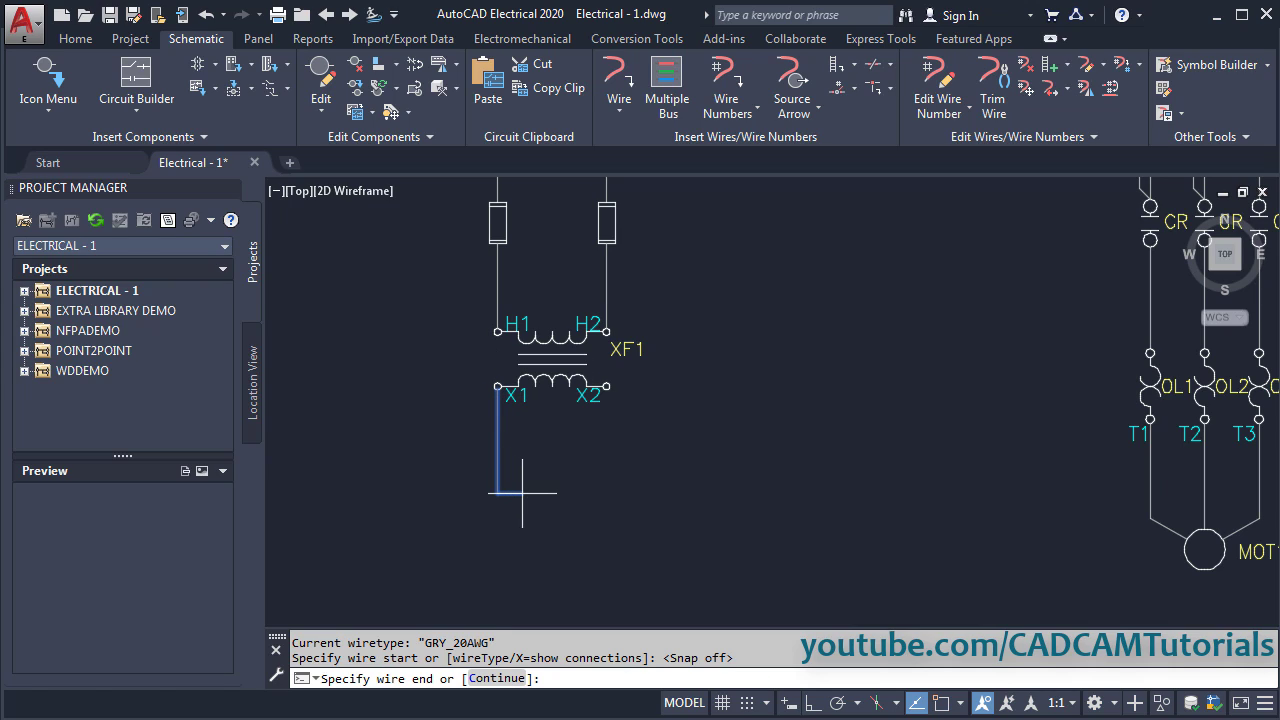
click(747, 703)
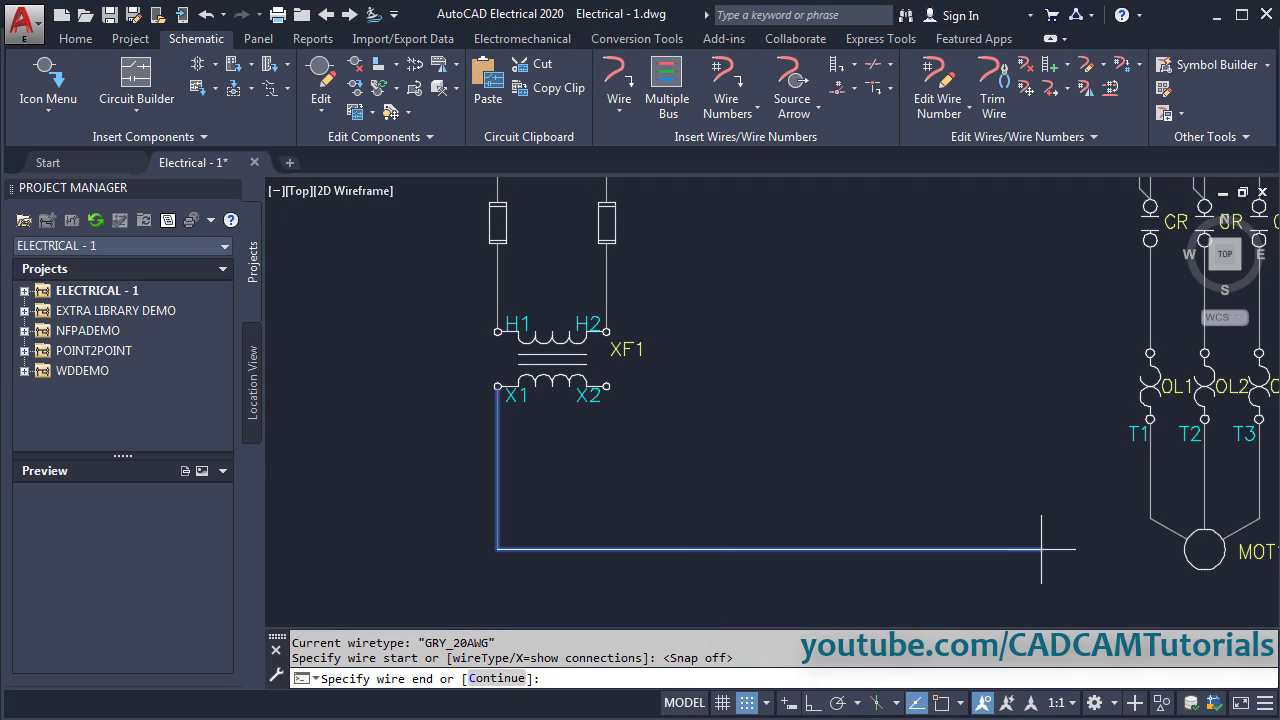
click(1041, 494)
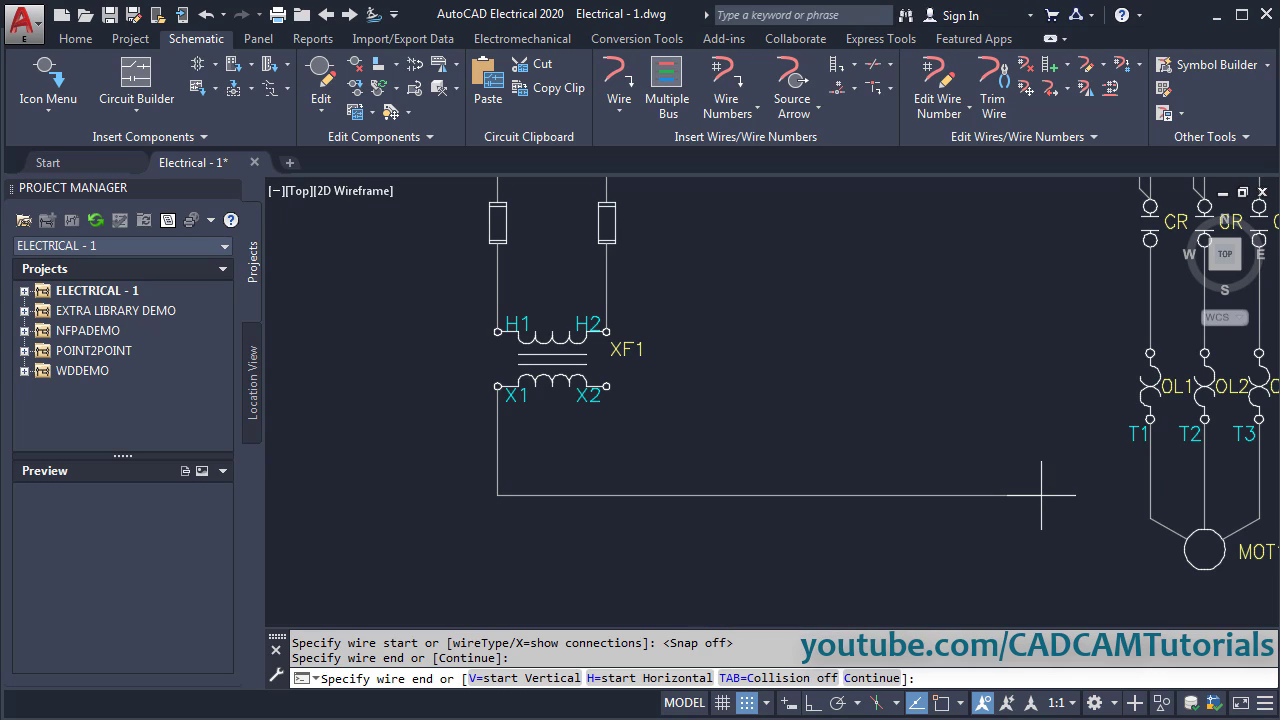
click(1041, 439)
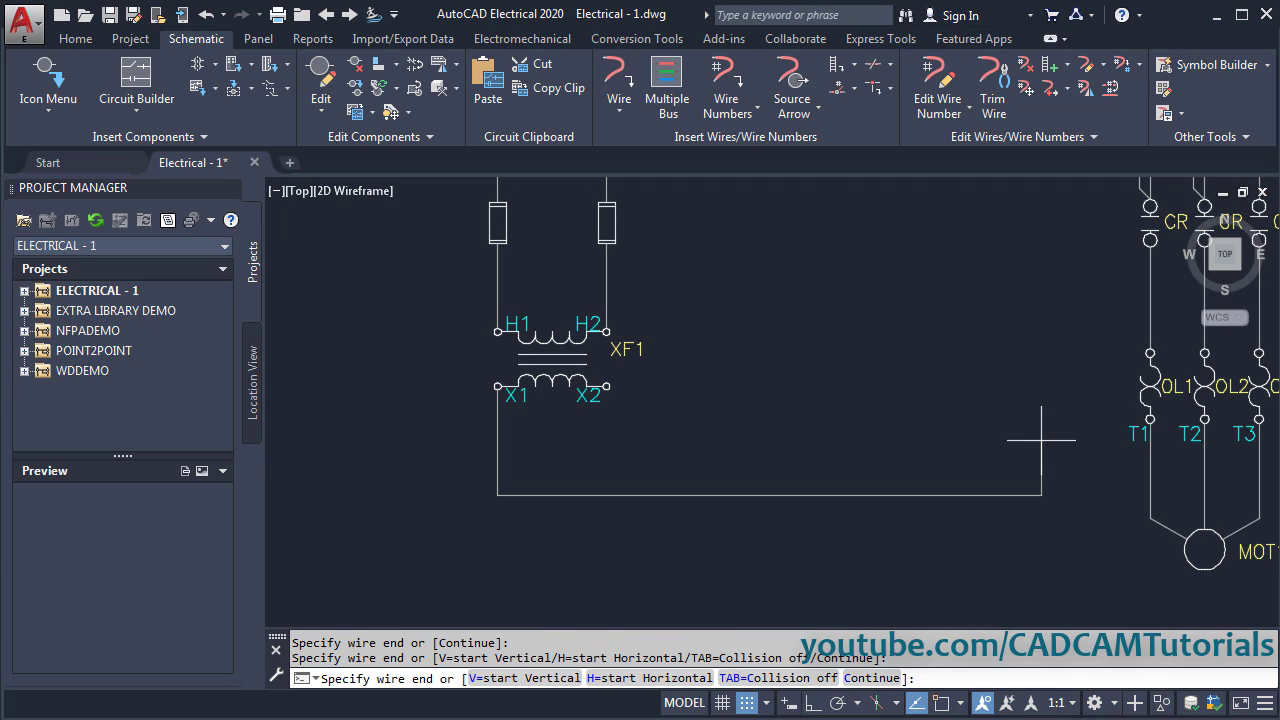
click(606, 440)
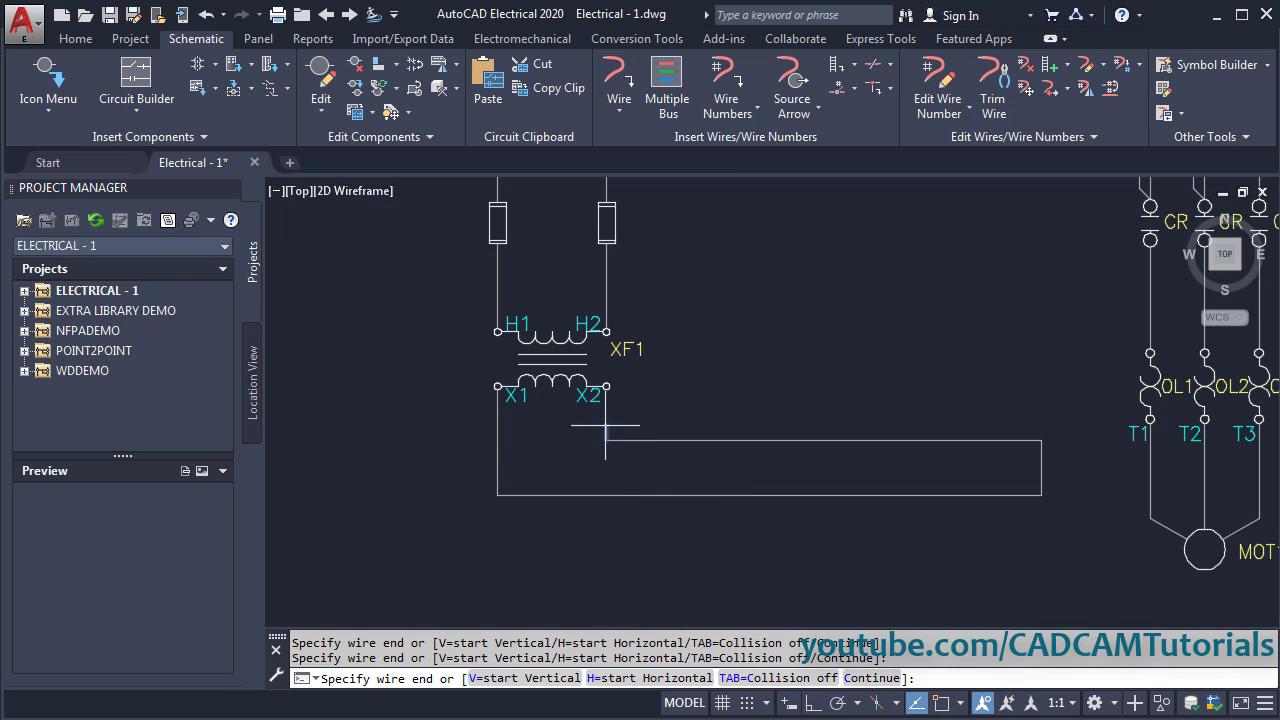
click(606, 388)
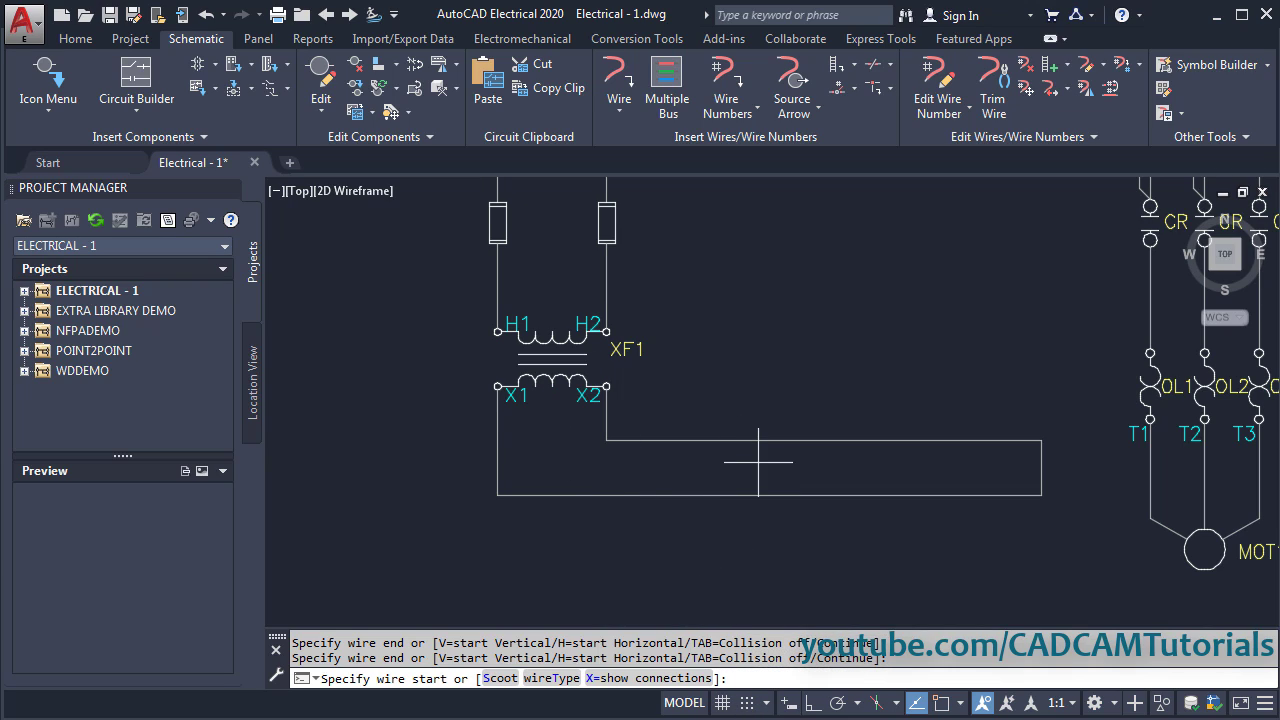
- Zoom in and compare the new wiring against the reference schematic PDF
scroll(756, 416, up, 1)
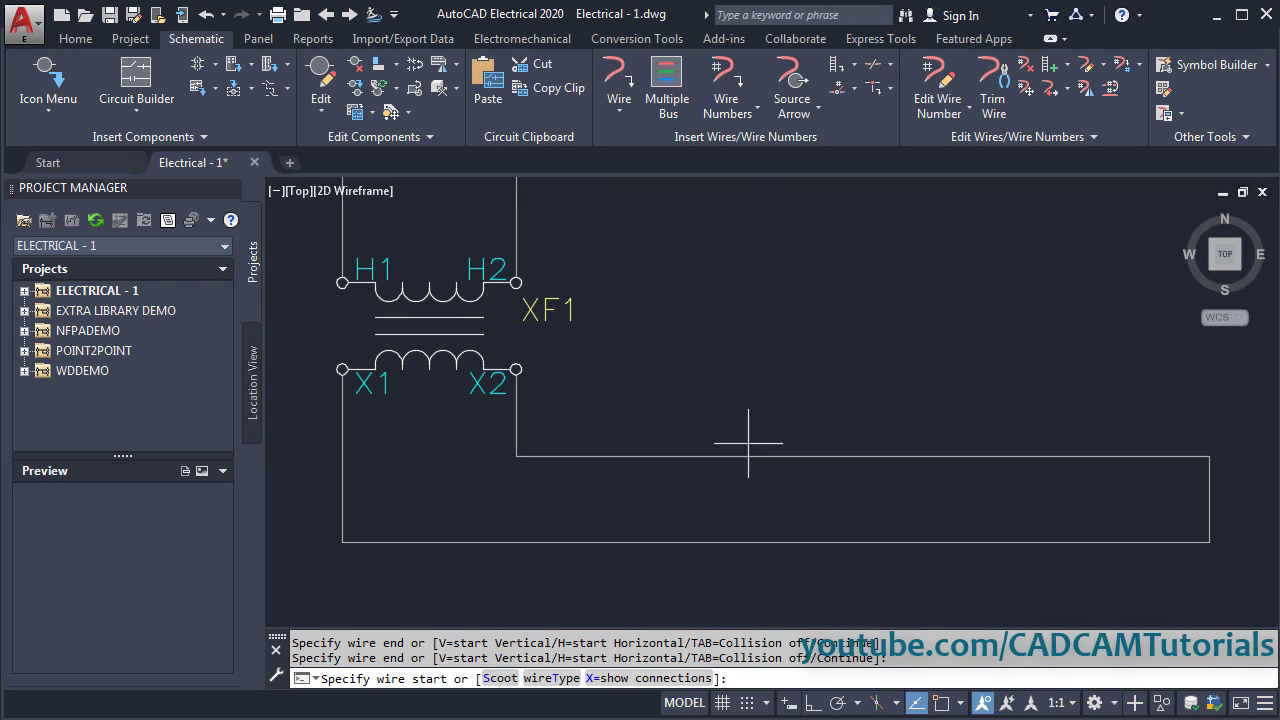
scroll(749, 443, up, 2)
scroll(740, 403, up, 1)
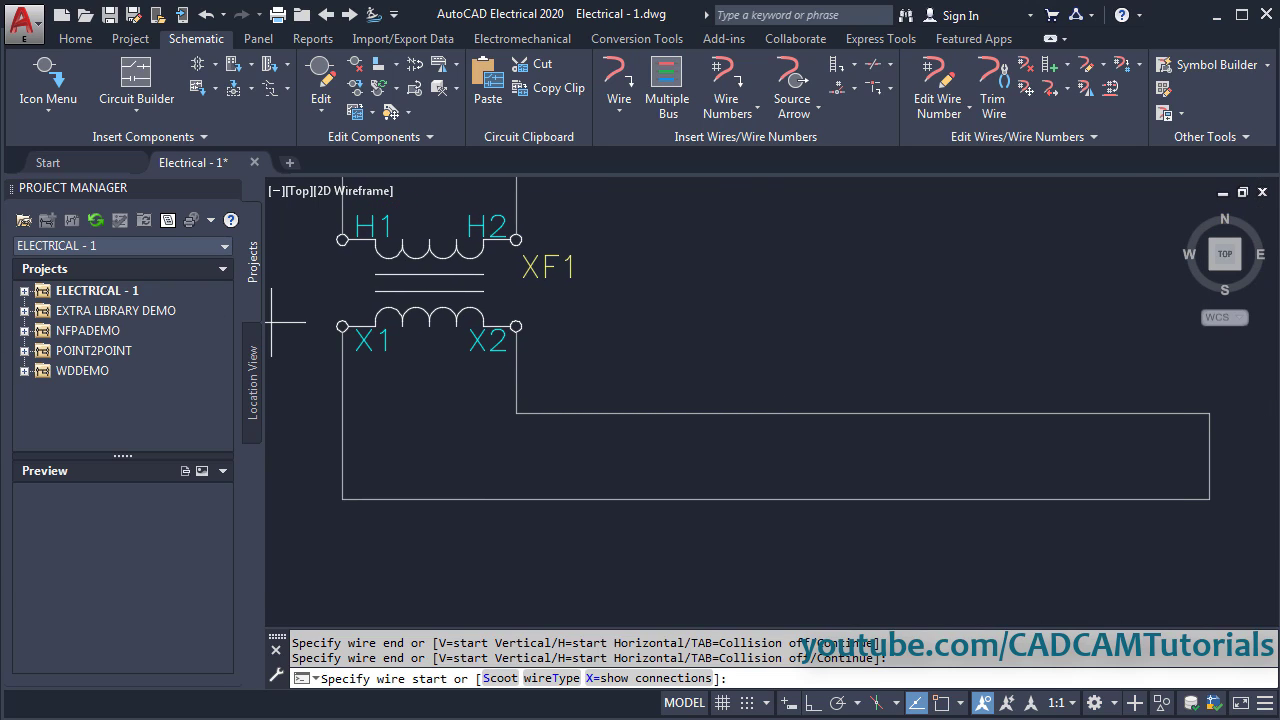
key(alt+Tab)
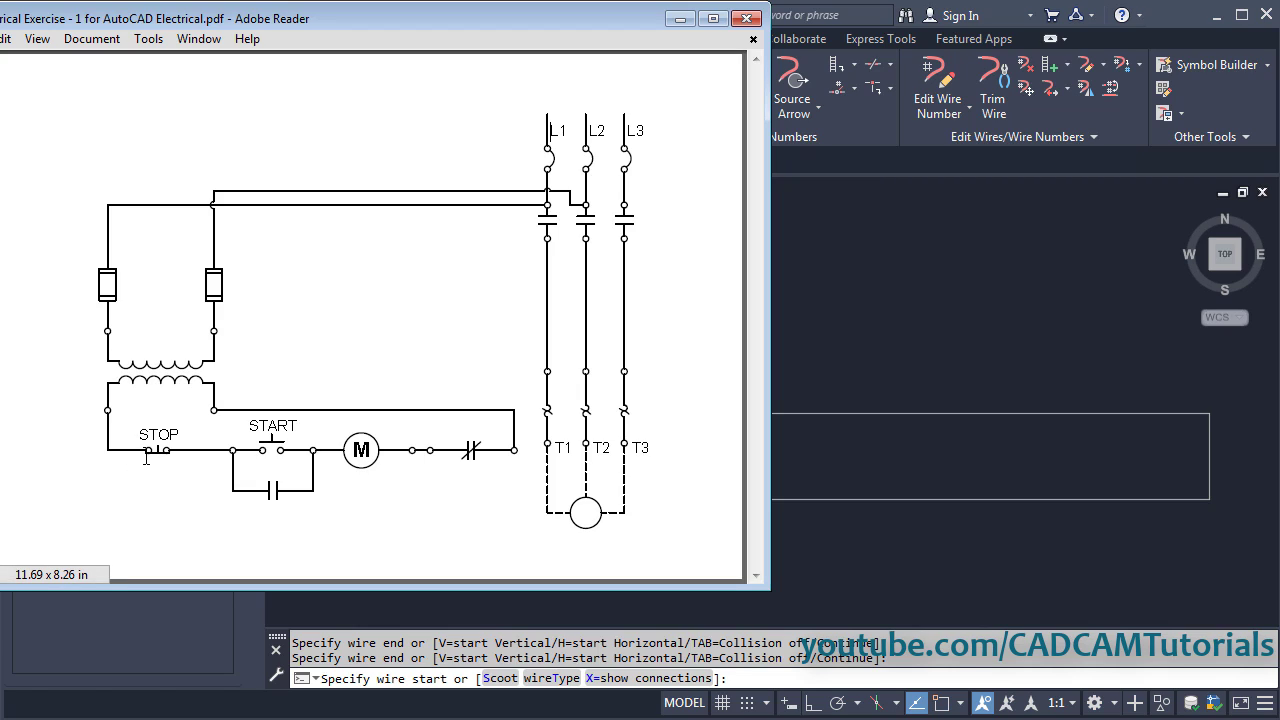
click(804, 379)
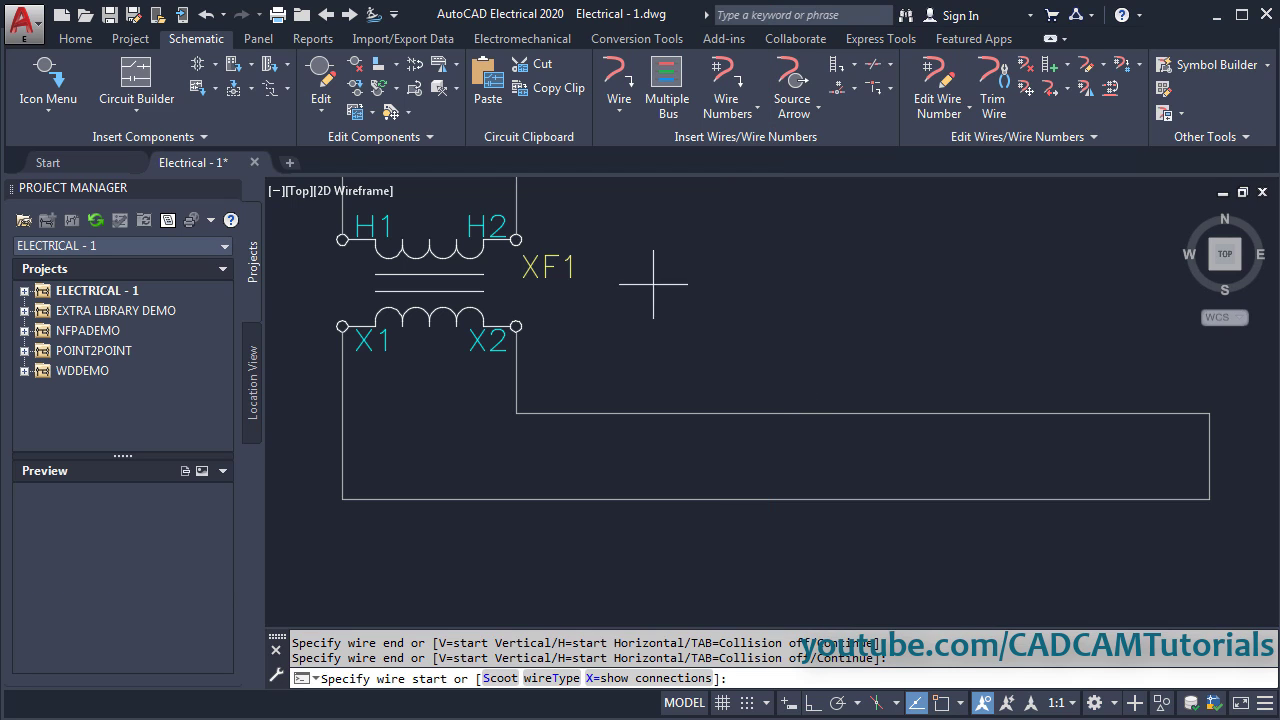
- Insert normally closed push button PB1, described STOP, on the bottom control wire
click(55, 79)
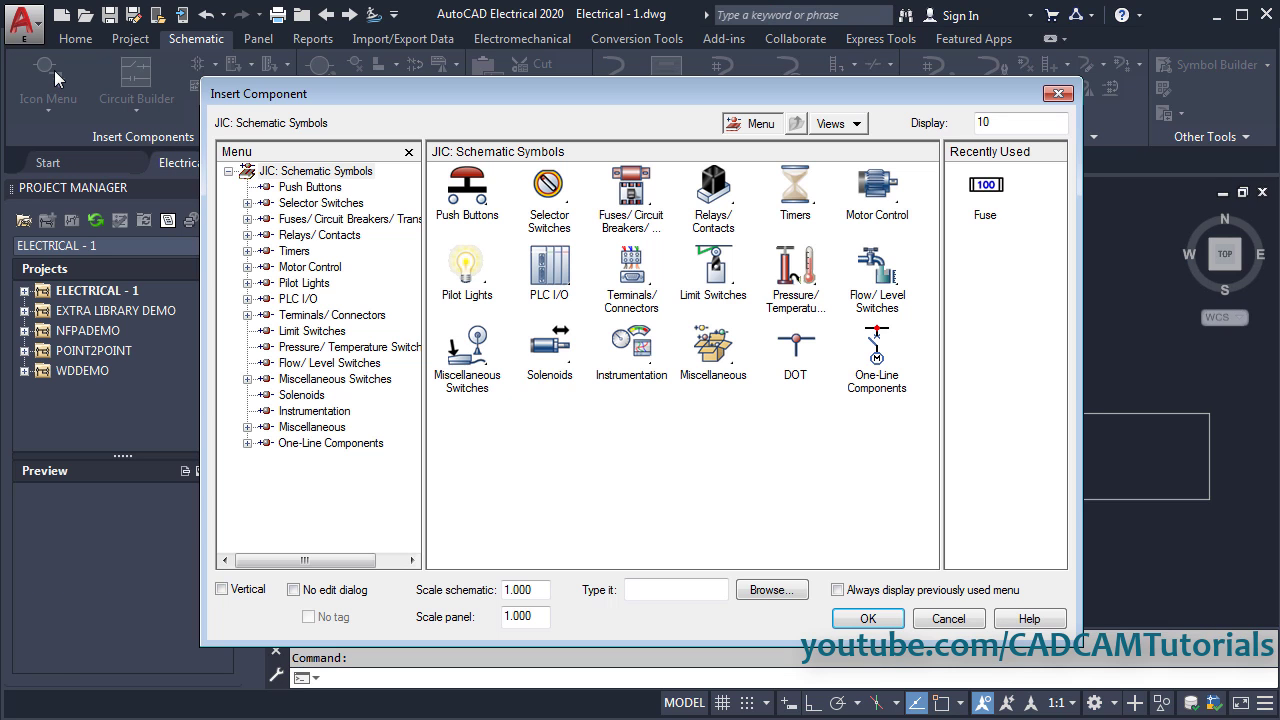
click(471, 190)
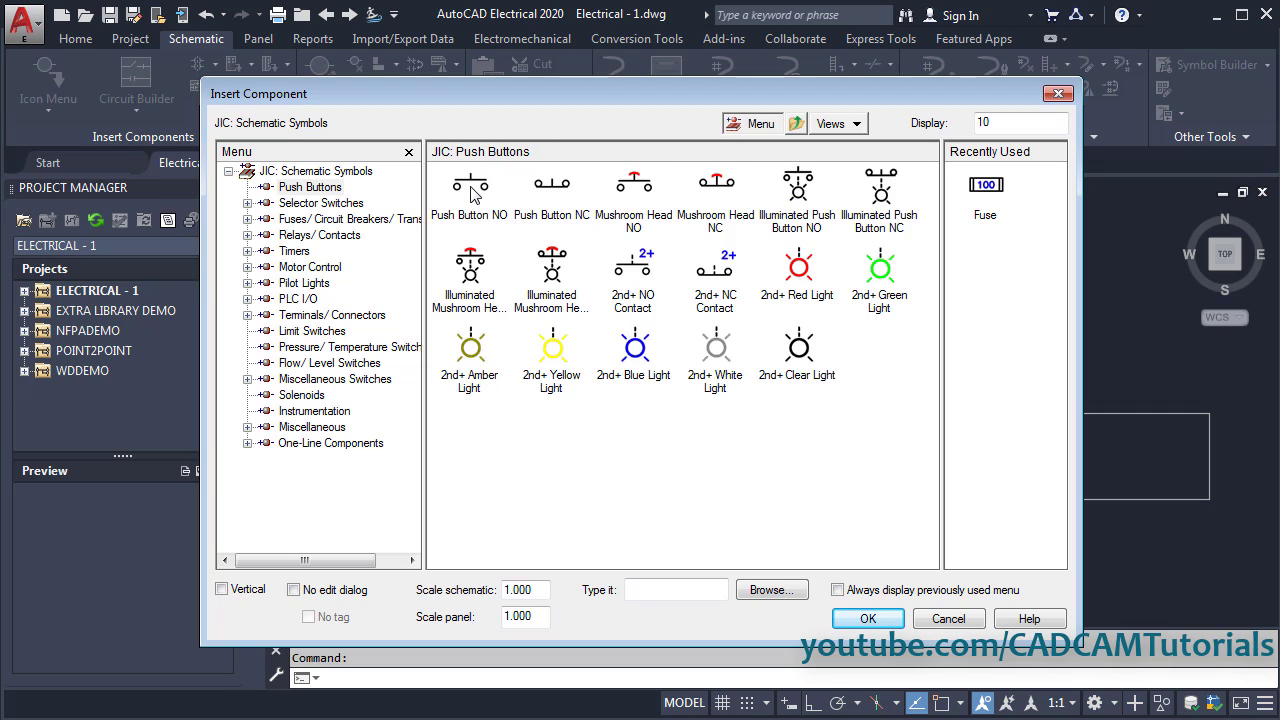
click(553, 198)
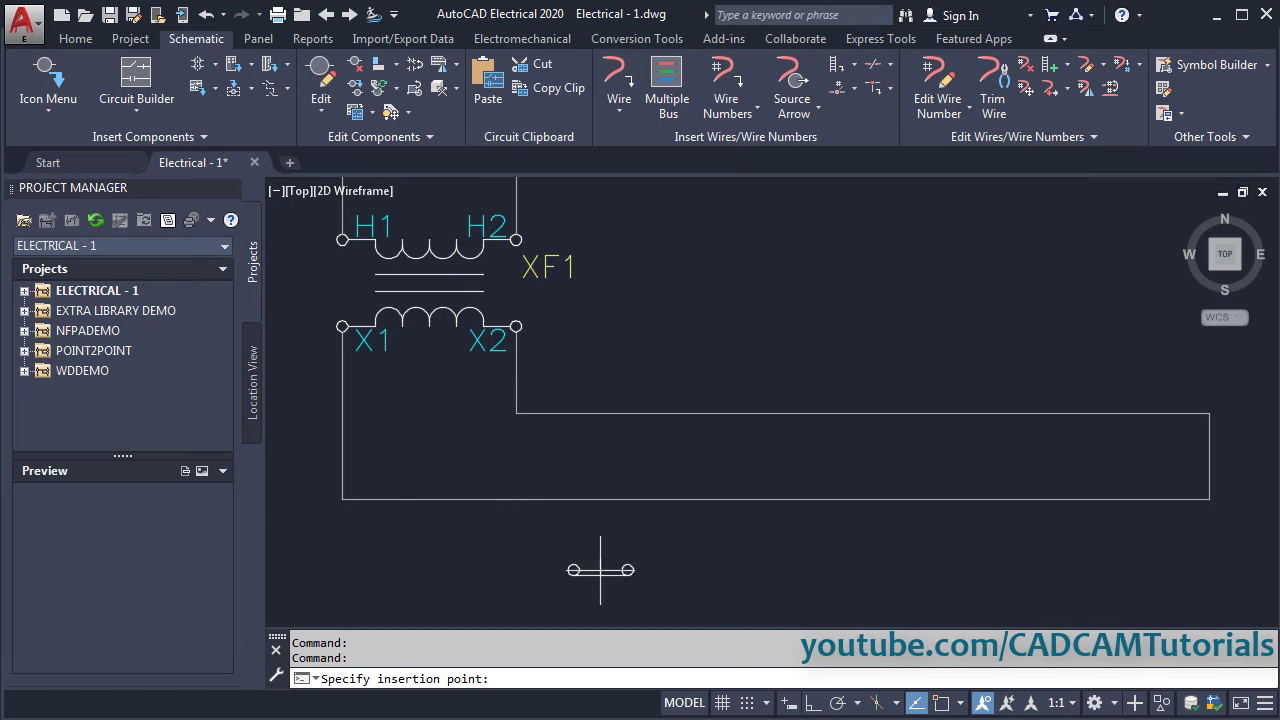
click(748, 704)
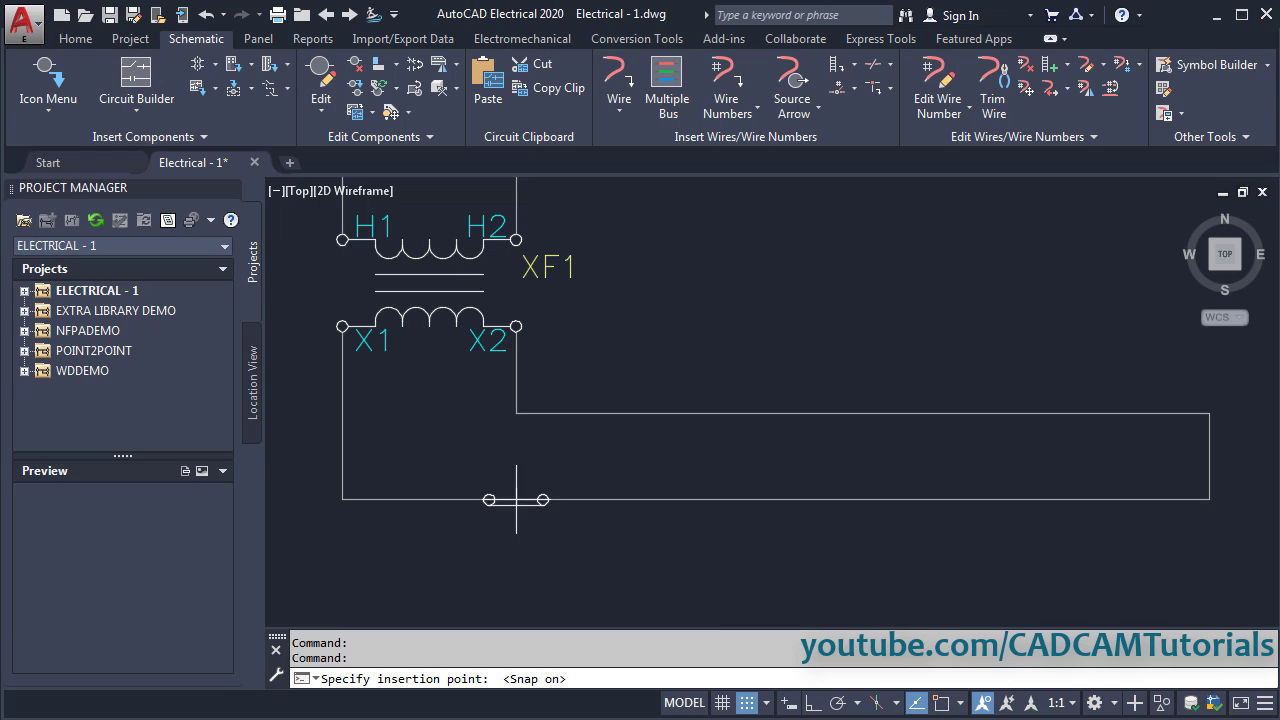
click(430, 499)
text(STOP)
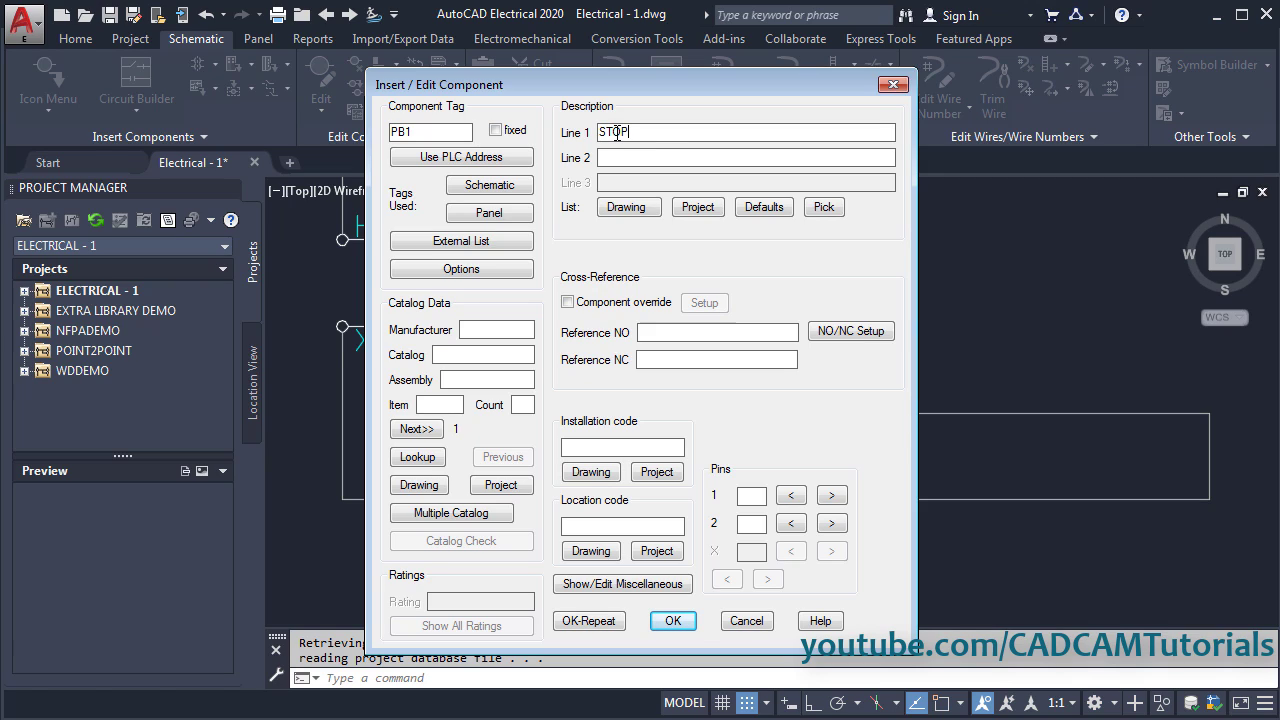
click(669, 619)
middle_drag(486, 532, 500, 460)
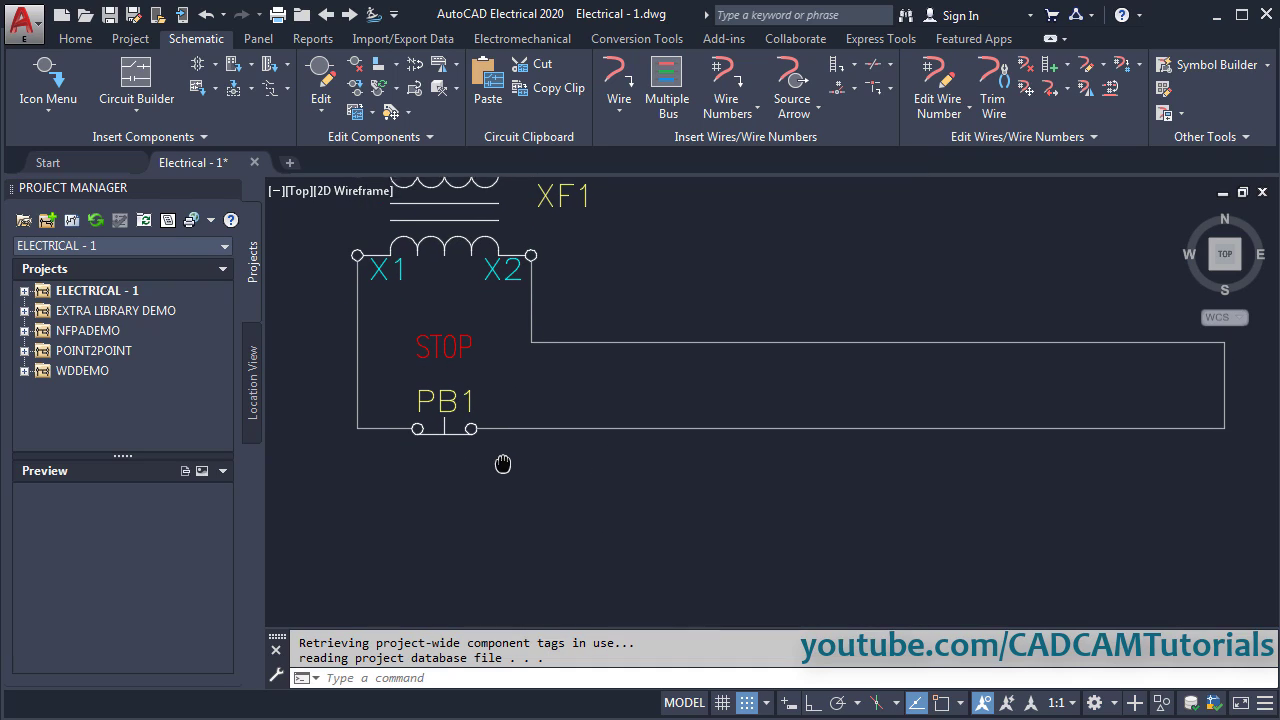
key(alt+Tab)
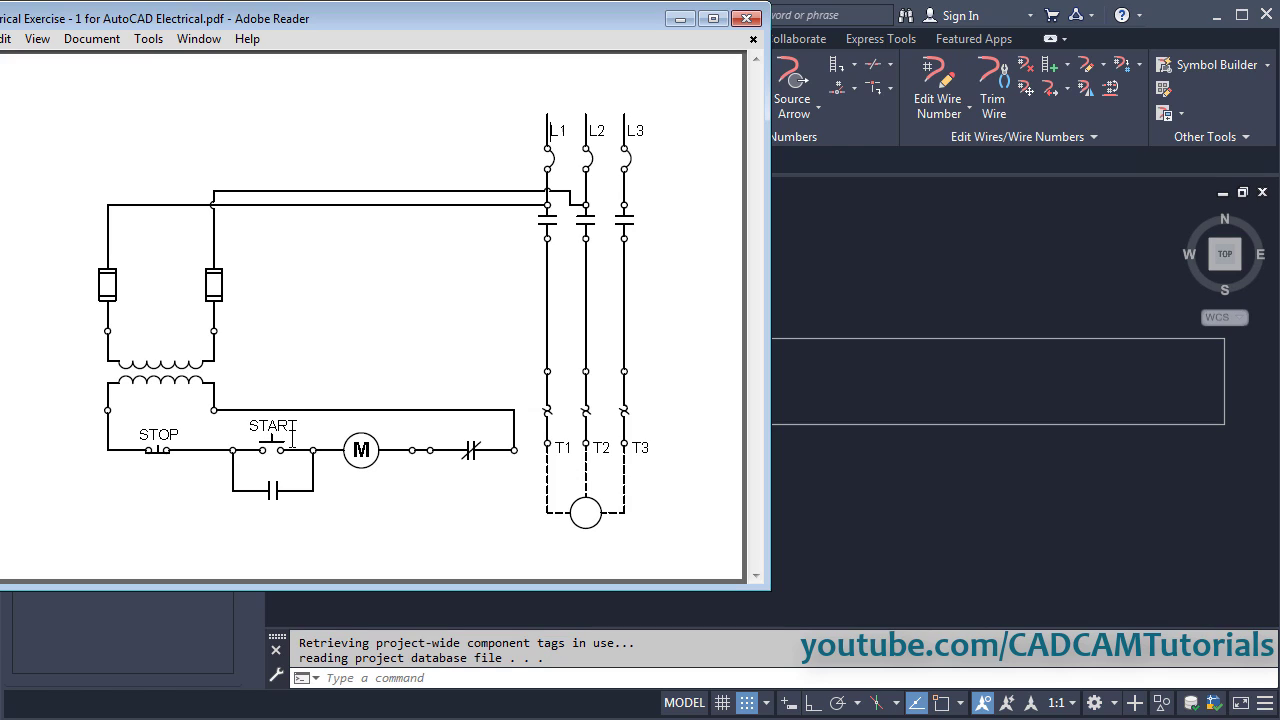
- Insert normally open push button PB2, described START, on the bottom wire right of PB1
click(911, 490)
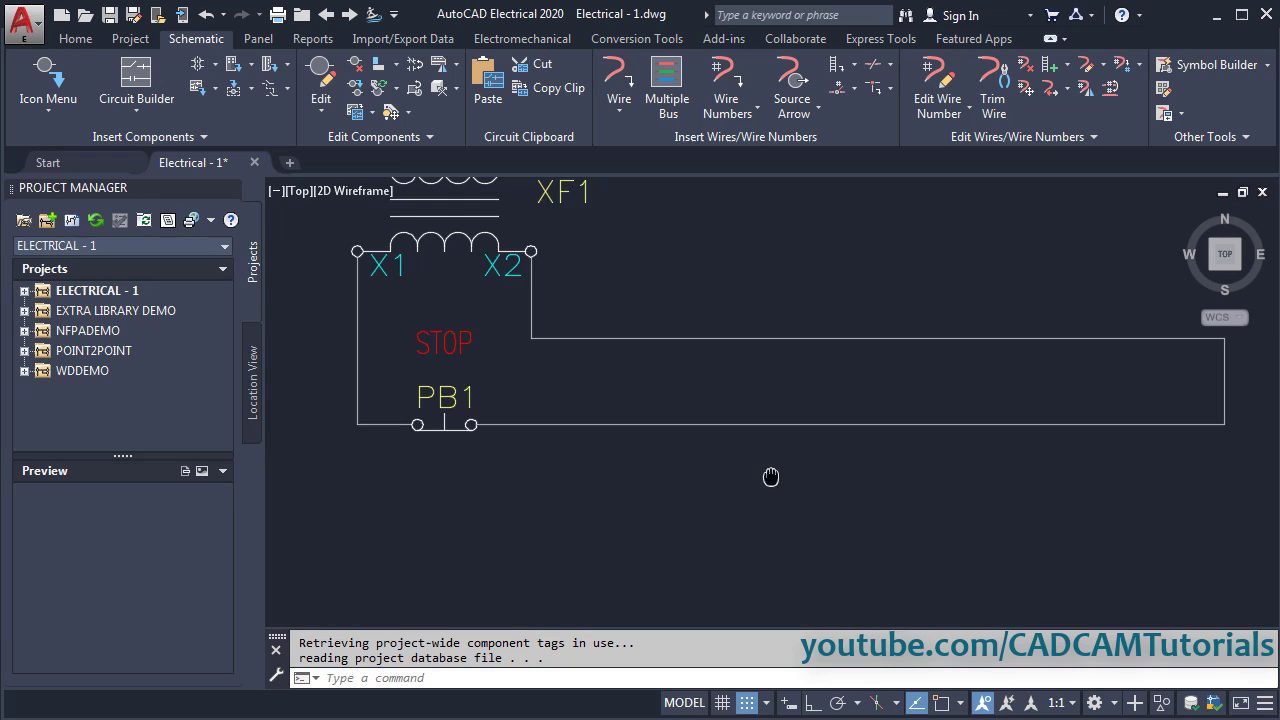
click(48, 76)
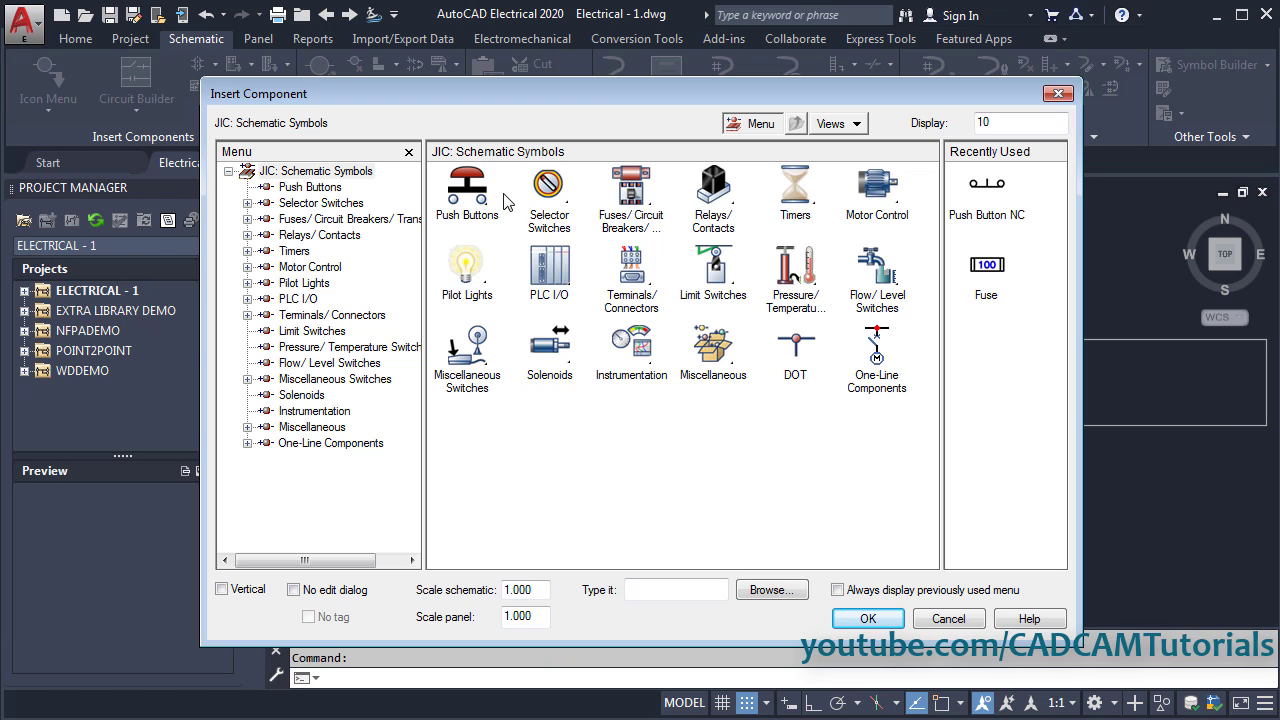
click(470, 190)
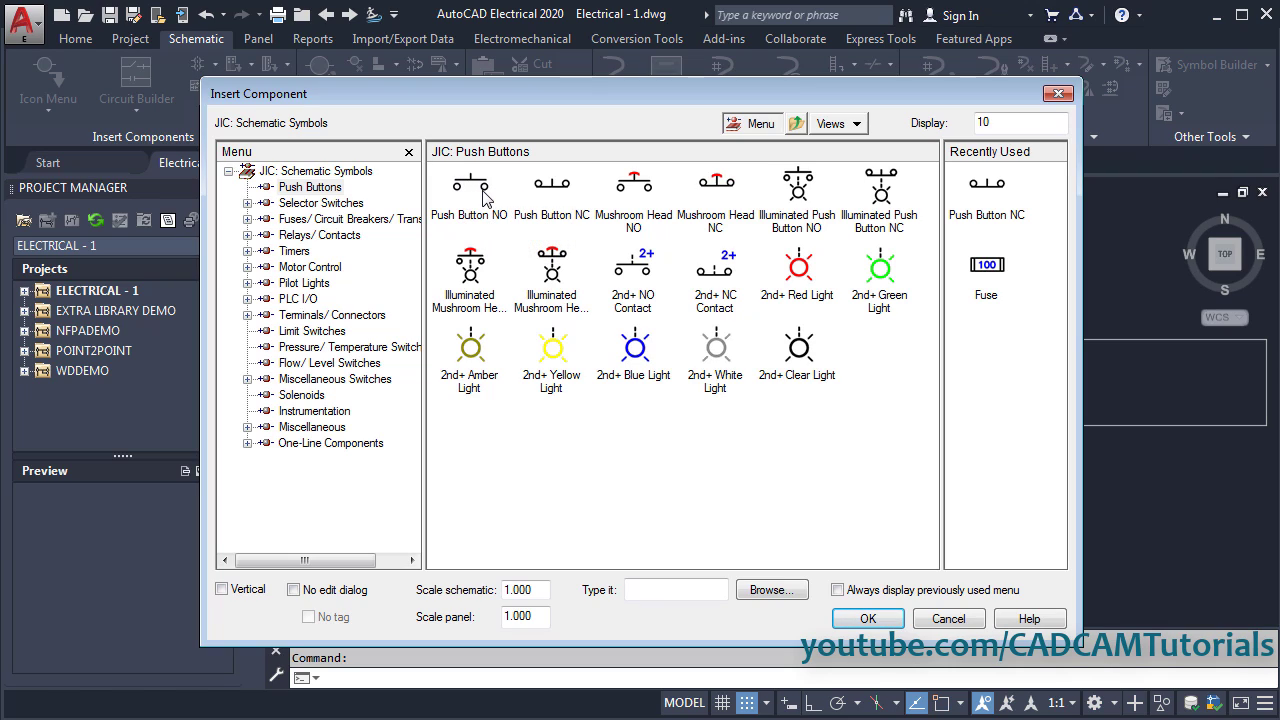
click(483, 197)
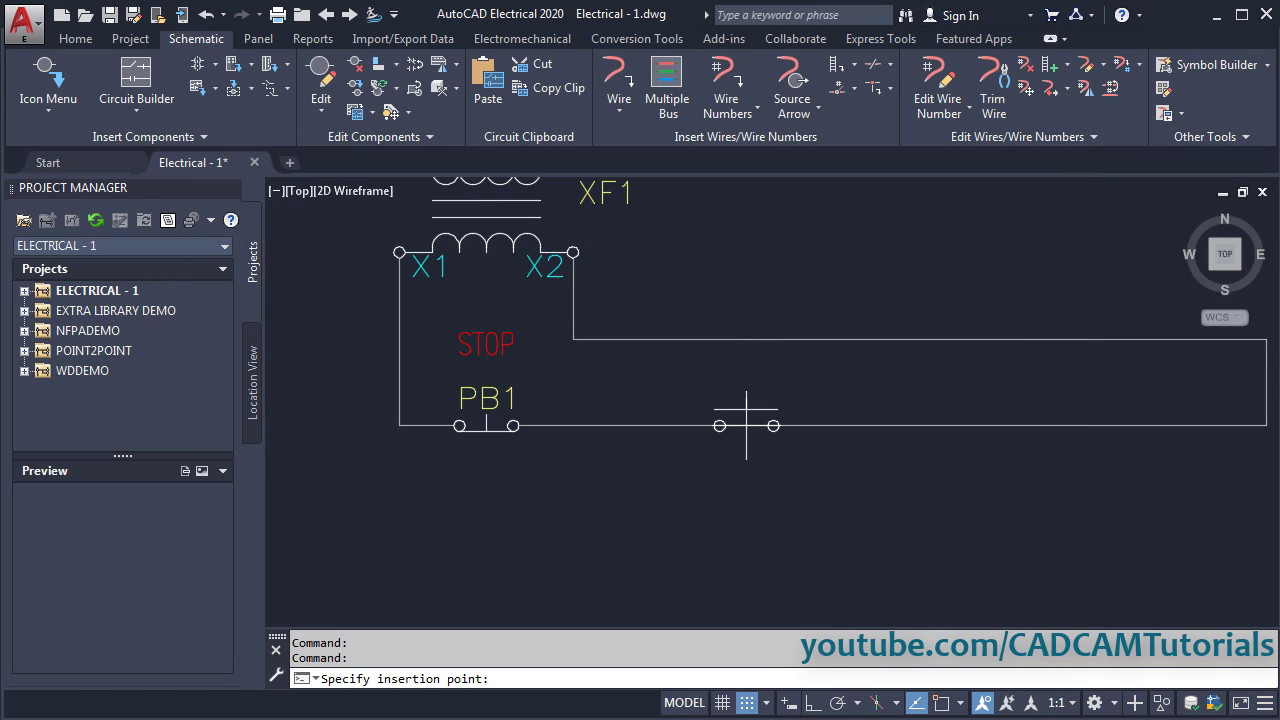
click(746, 425)
text(START)
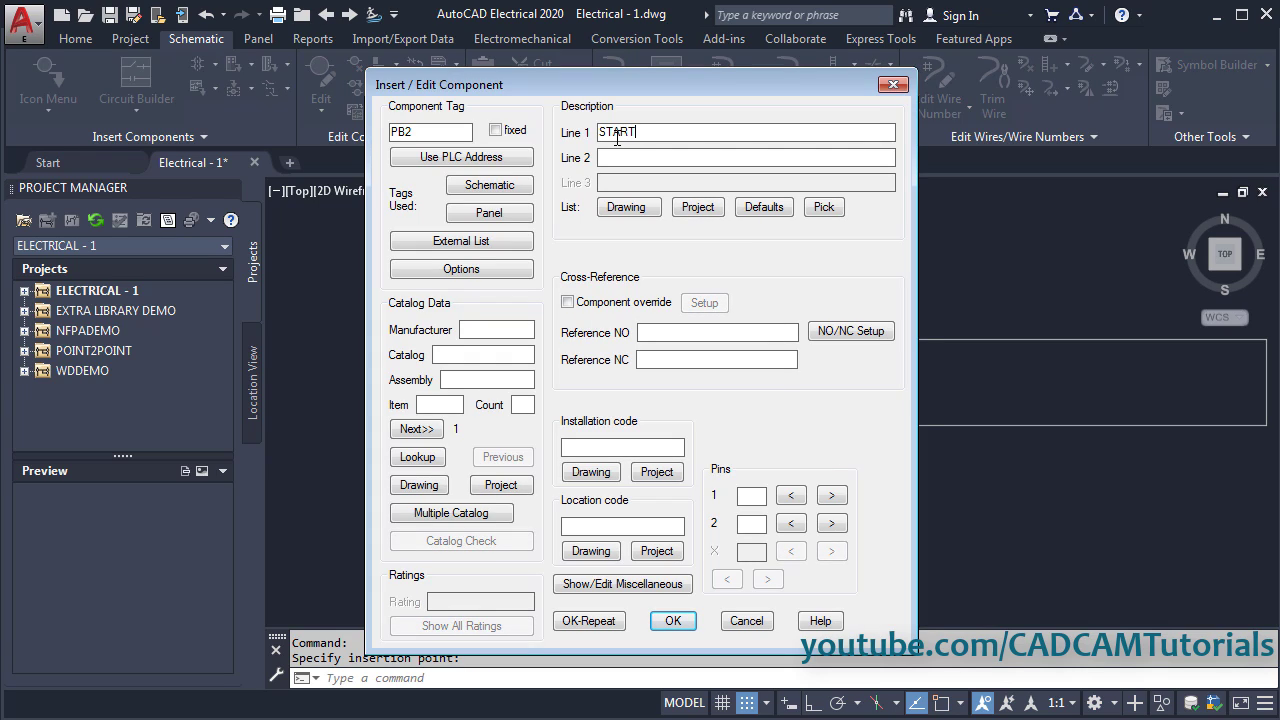
click(680, 617)
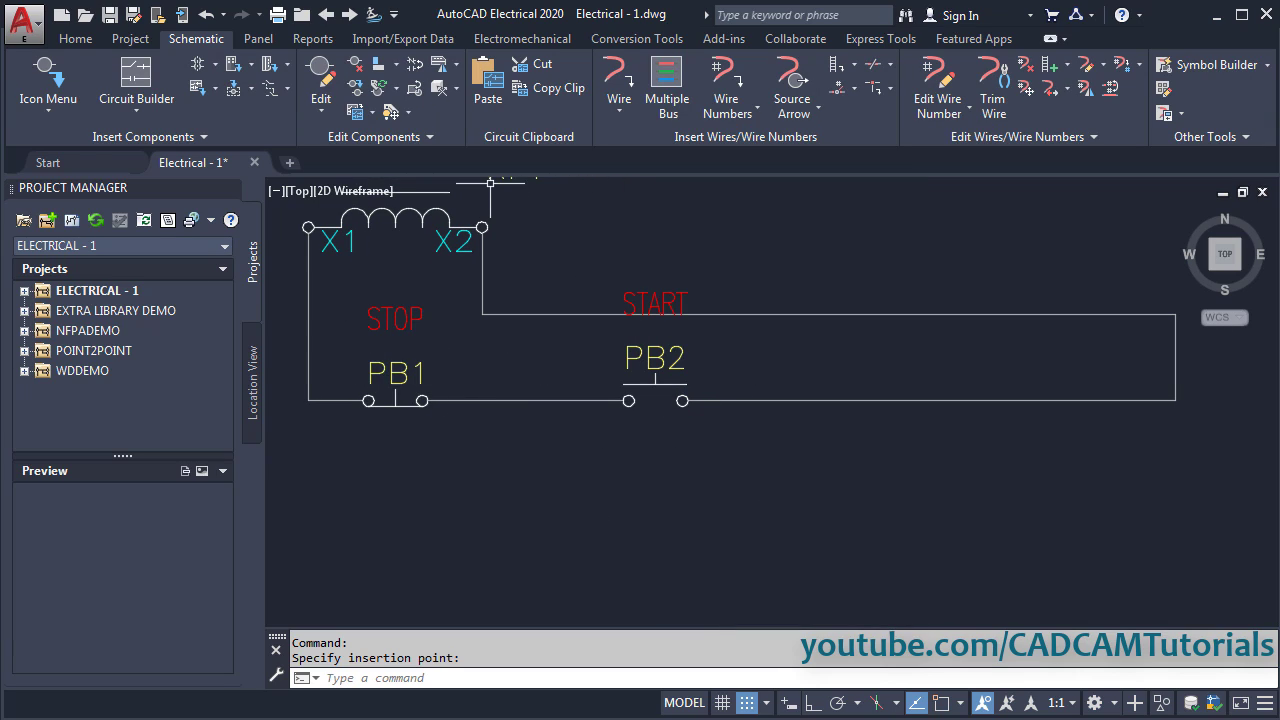
- With snap off, move the STOP and START labels above their push buttons
click(391, 112)
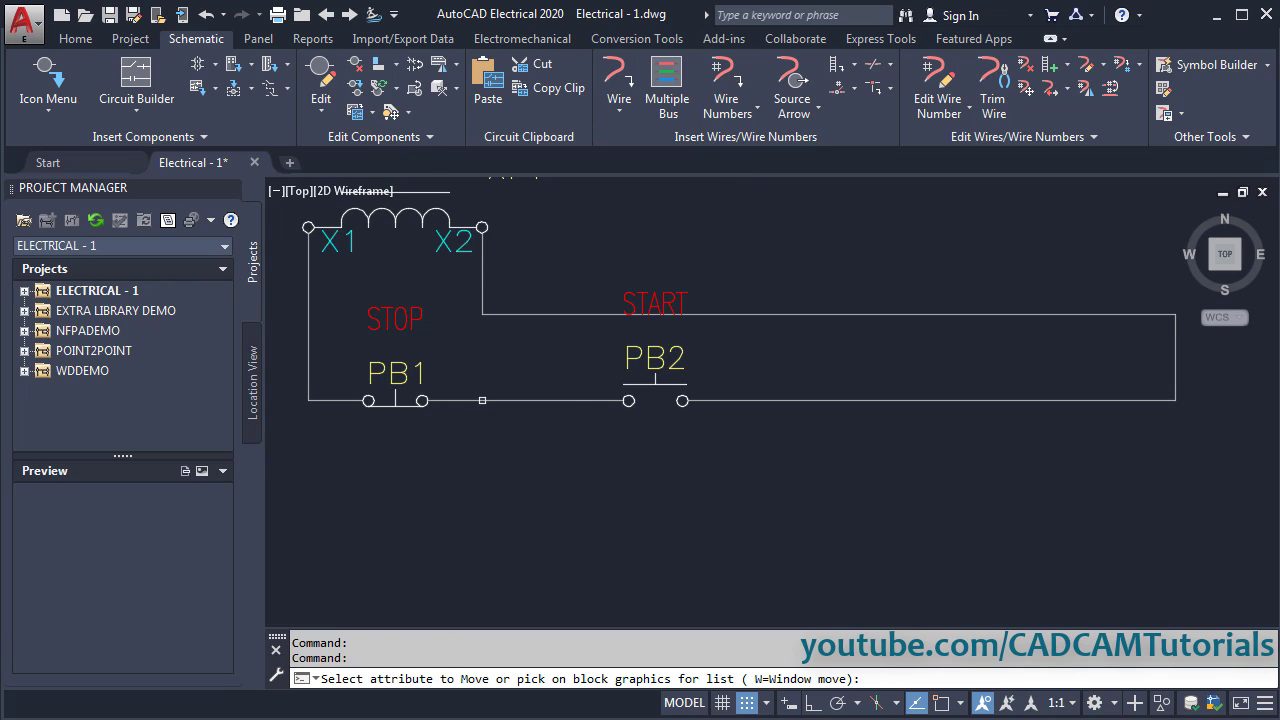
click(749, 703)
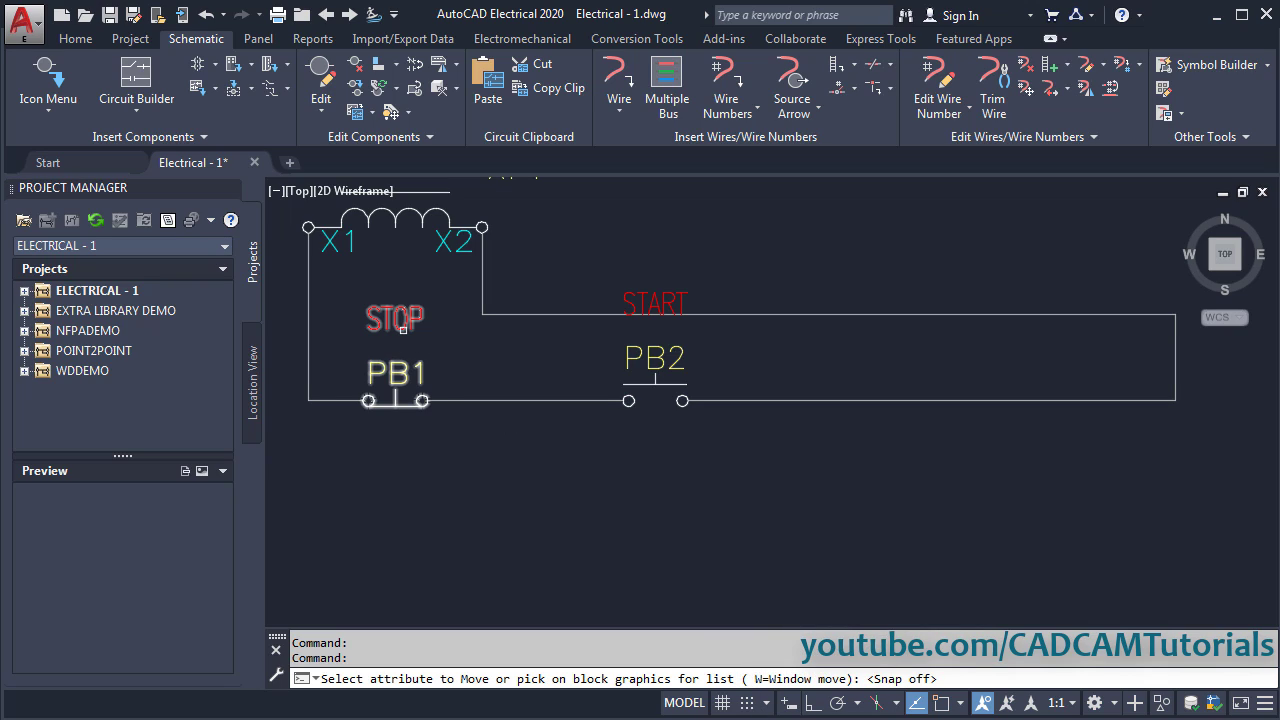
click(404, 373)
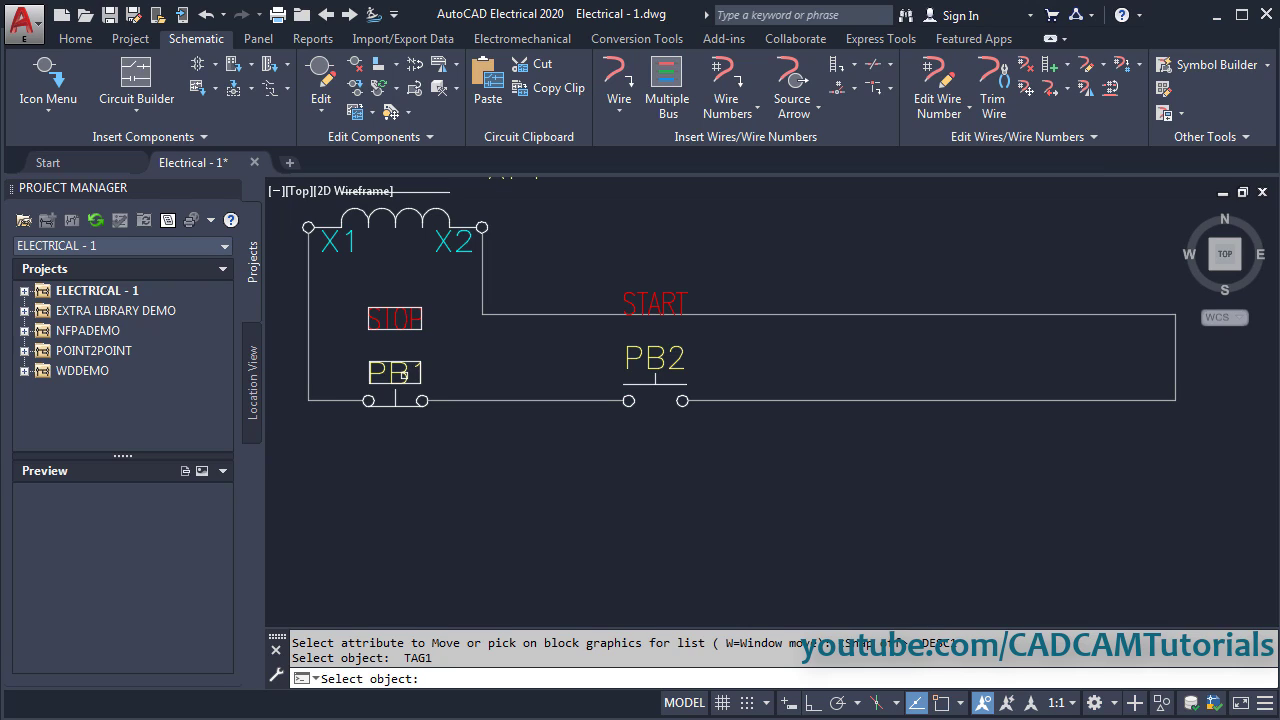
click(665, 301)
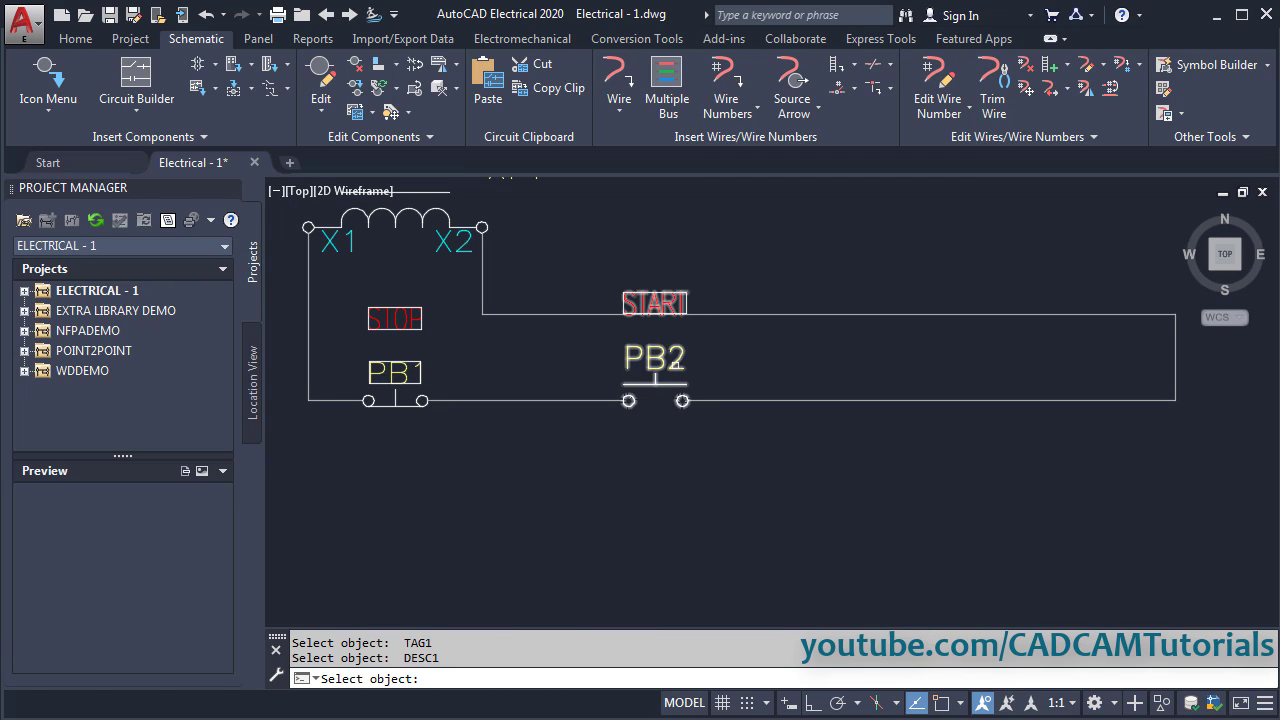
click(630, 358)
key(Return)
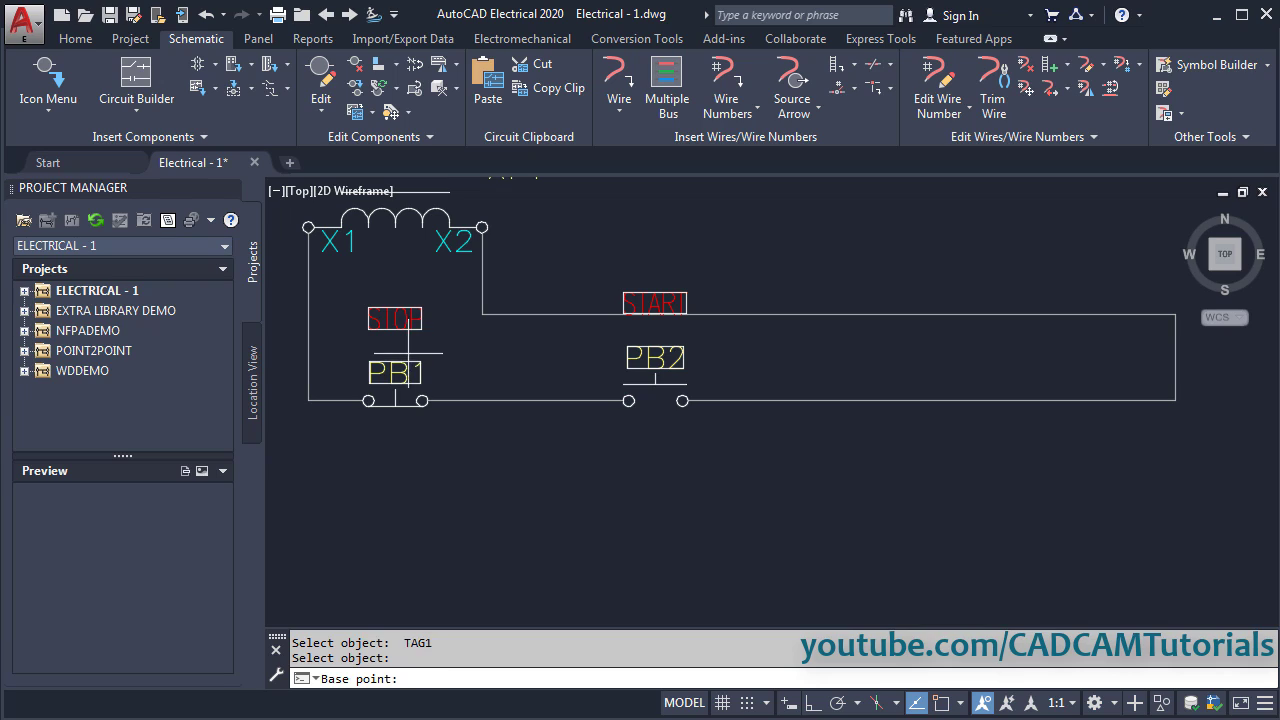
click(395, 372)
text(to)
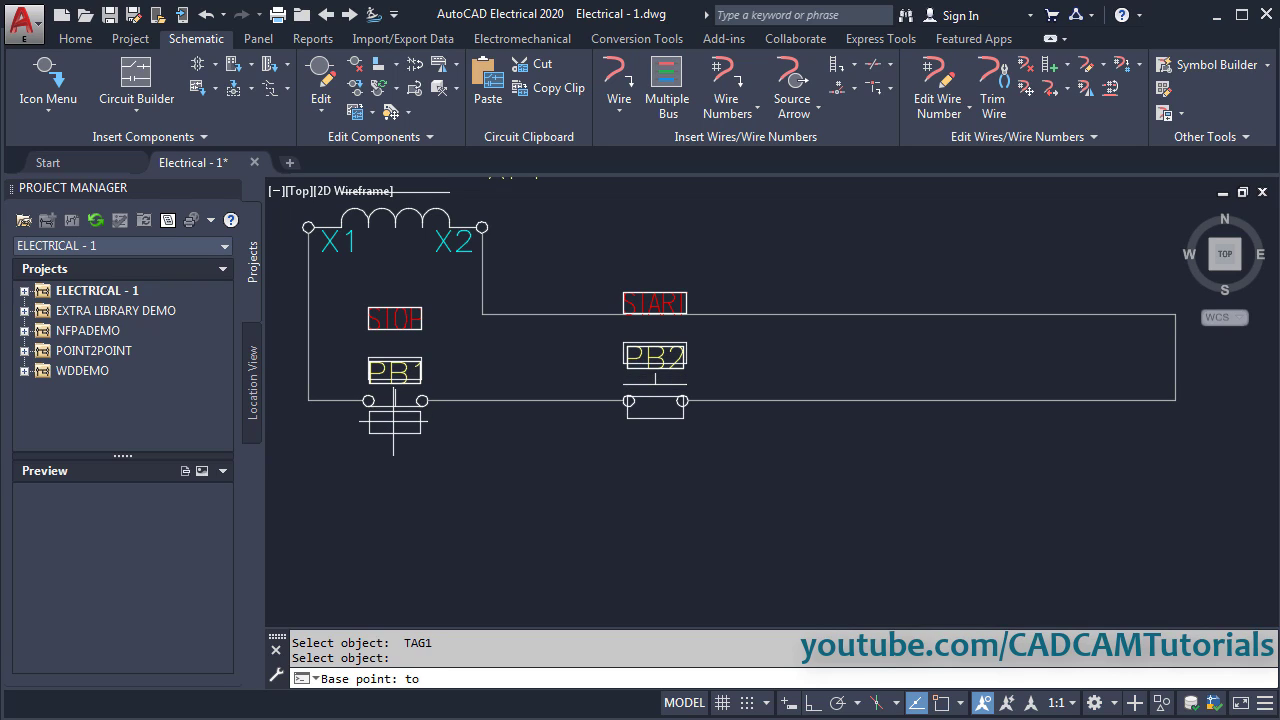
click(395, 422)
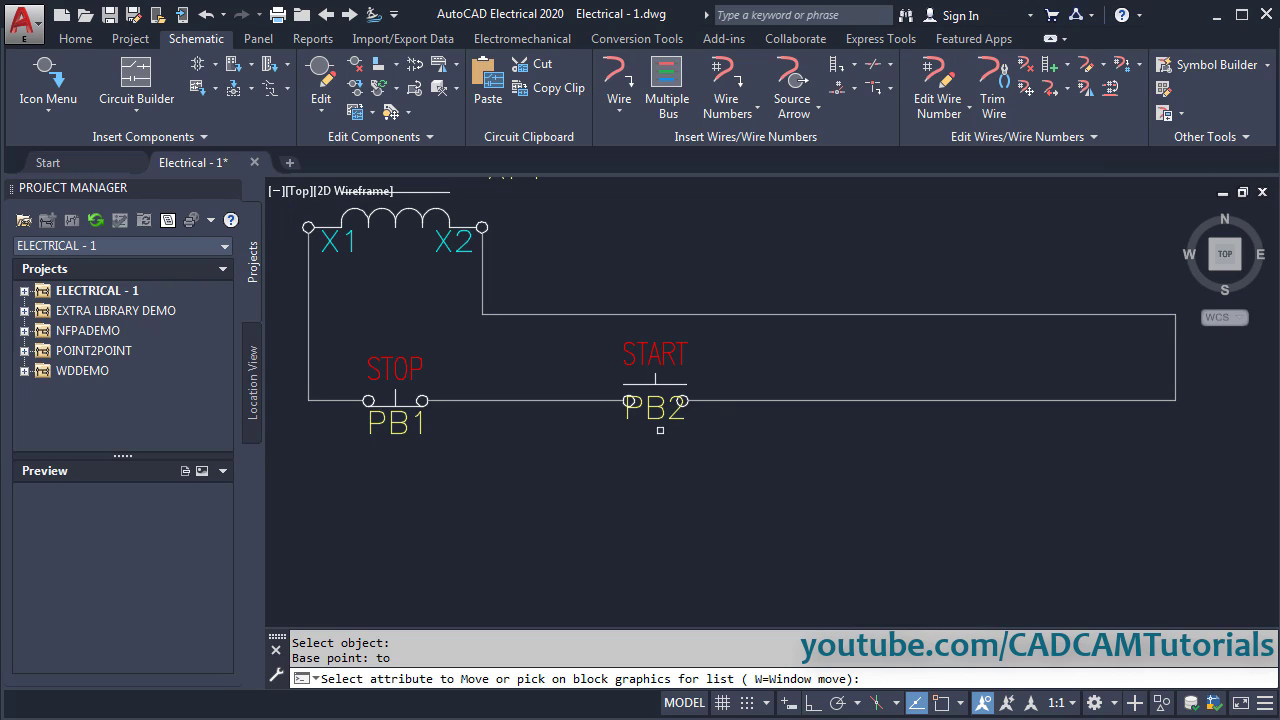
- Move the PB2 tag just below its push button and check the reference PDF
click(659, 408)
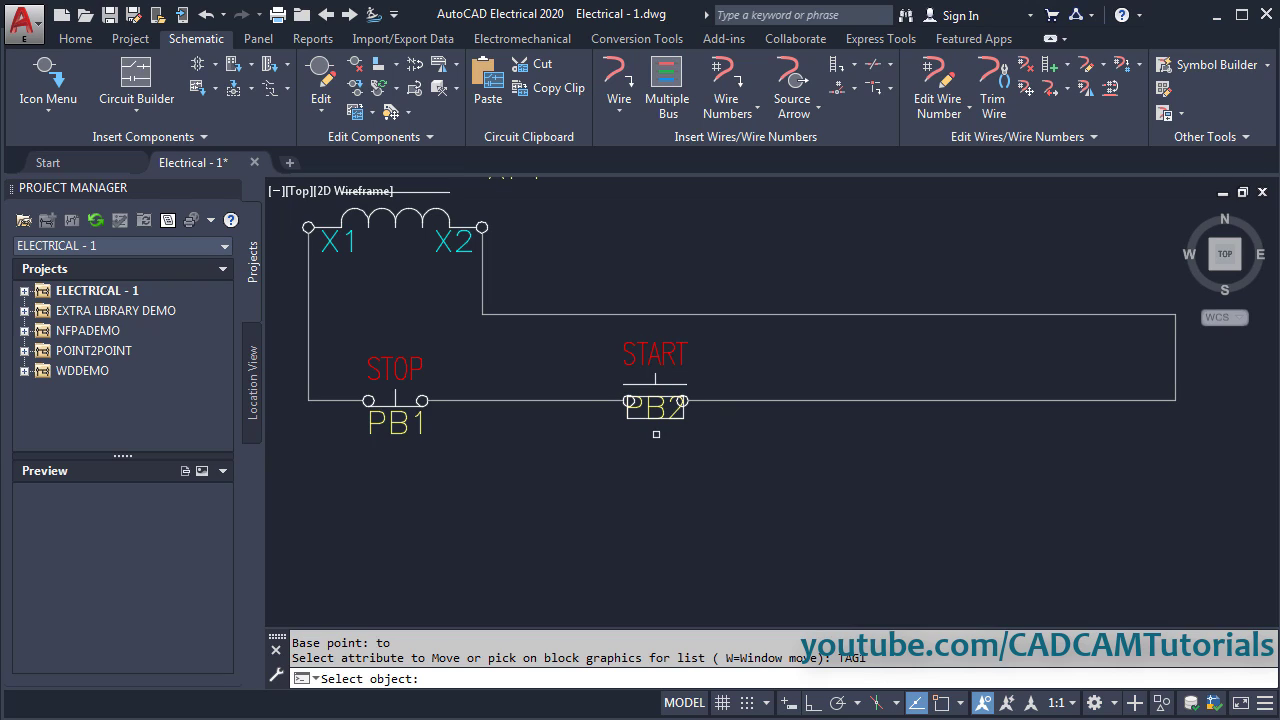
key(Return)
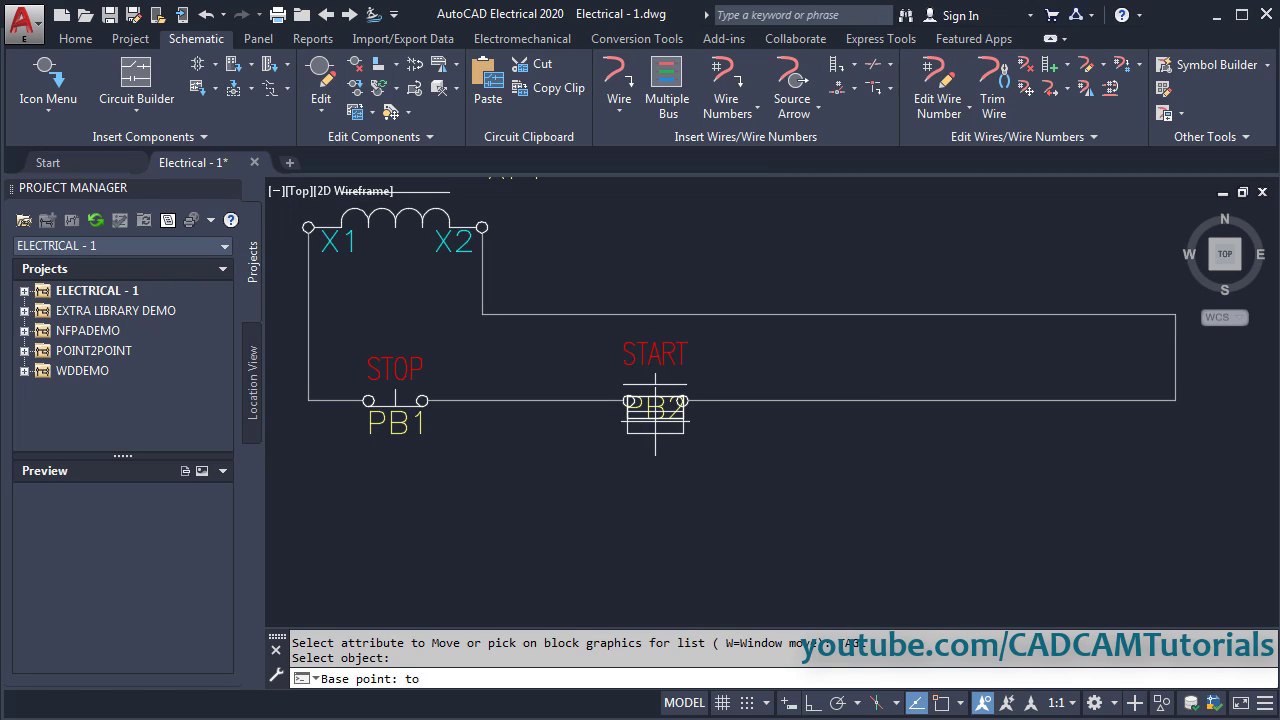
click(655, 424)
key(Return)
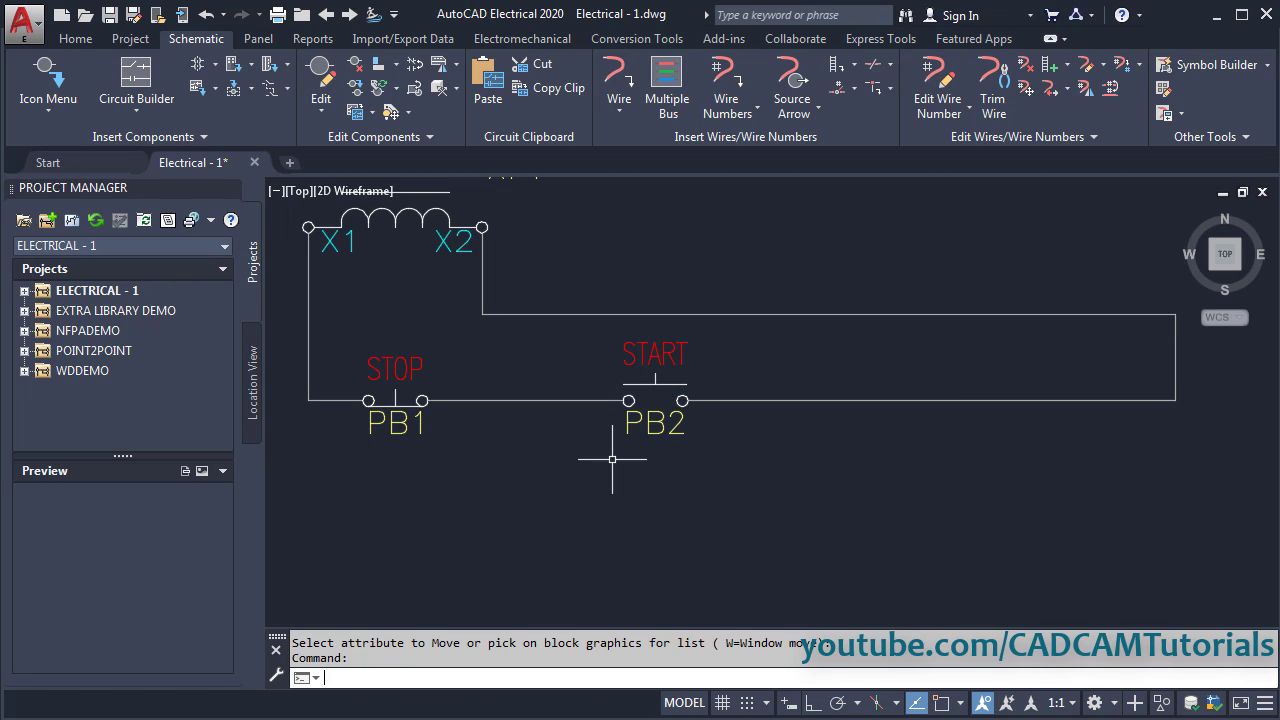
key(alt+Tab)
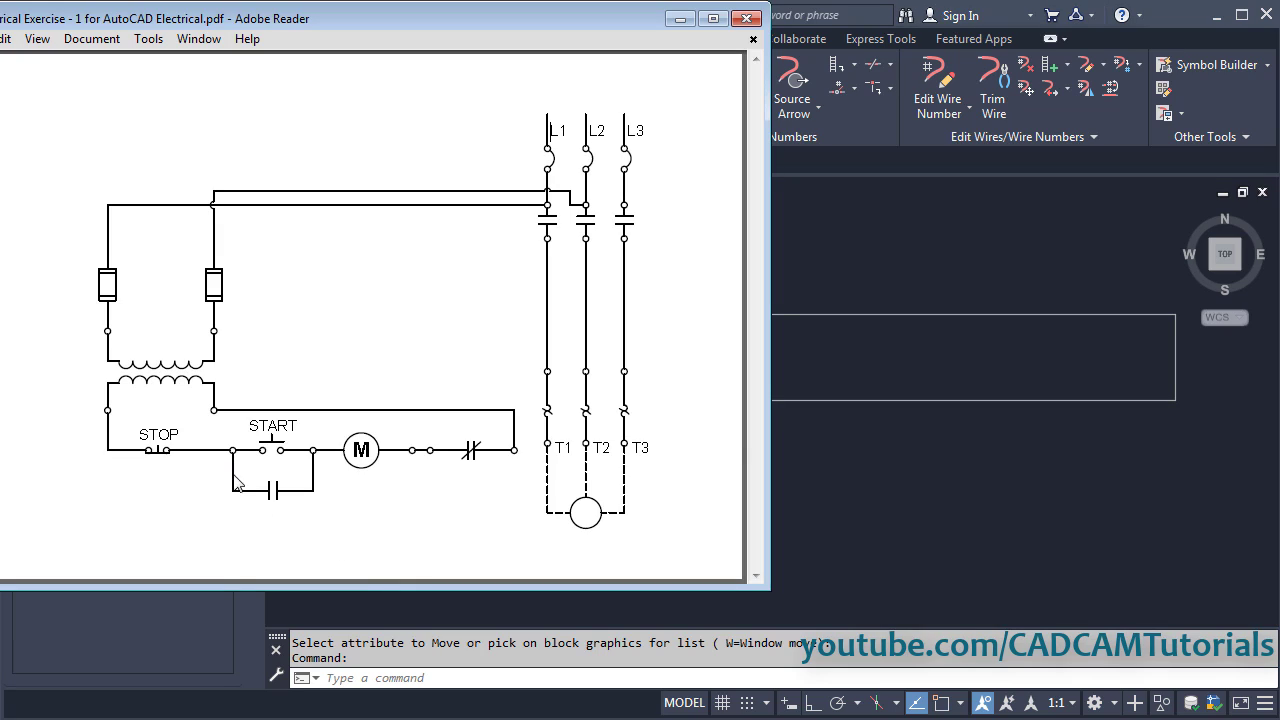
- Draw a wire branch looping under START button PB2 back onto the rung
key(alt+Tab)
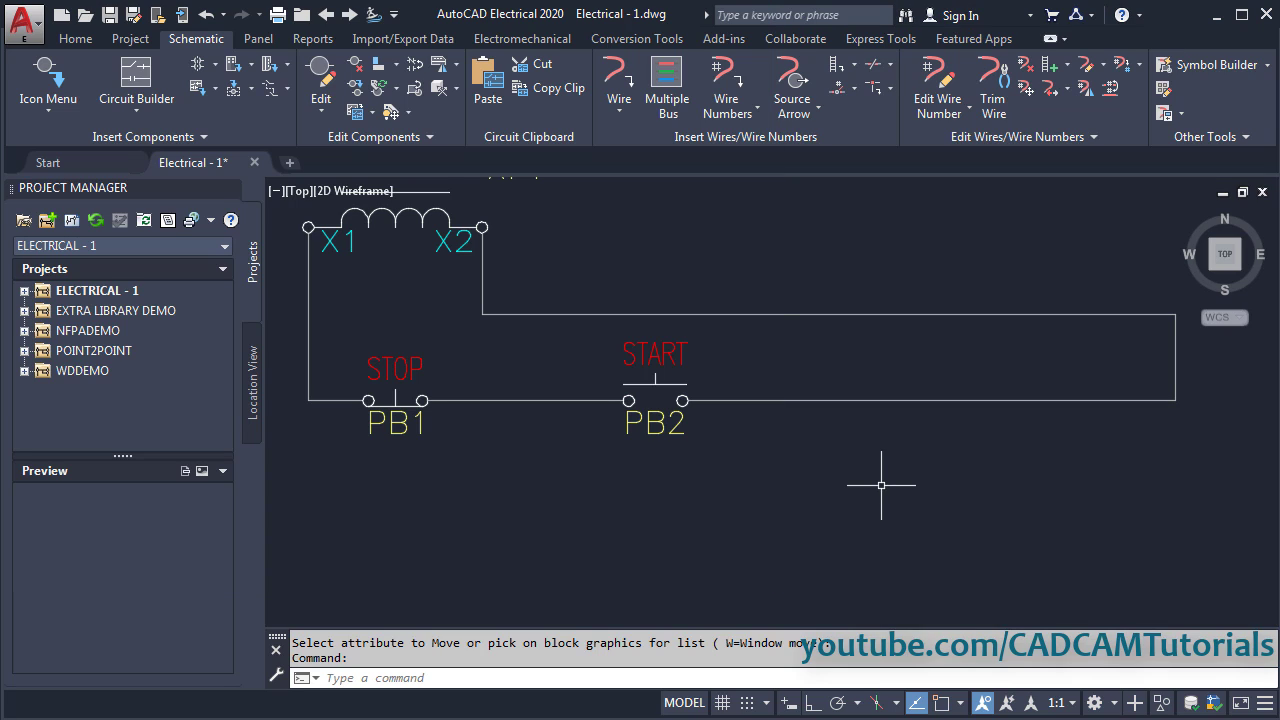
click(614, 75)
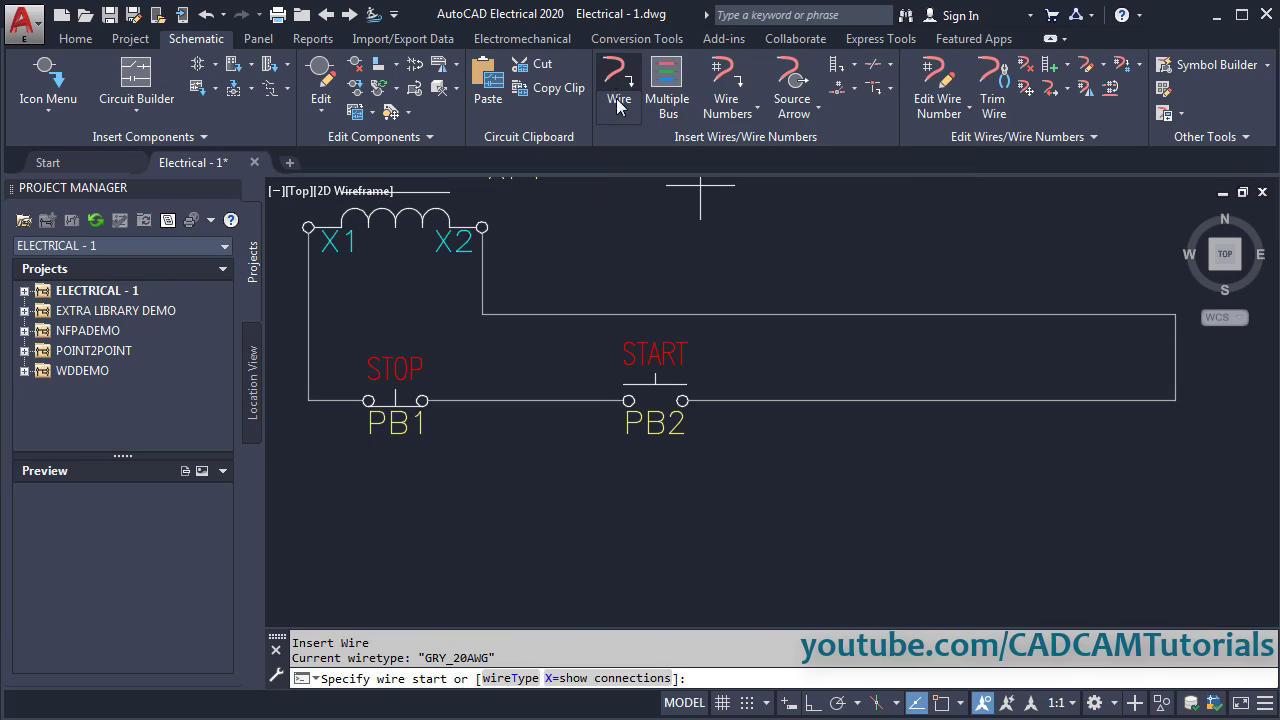
click(750, 706)
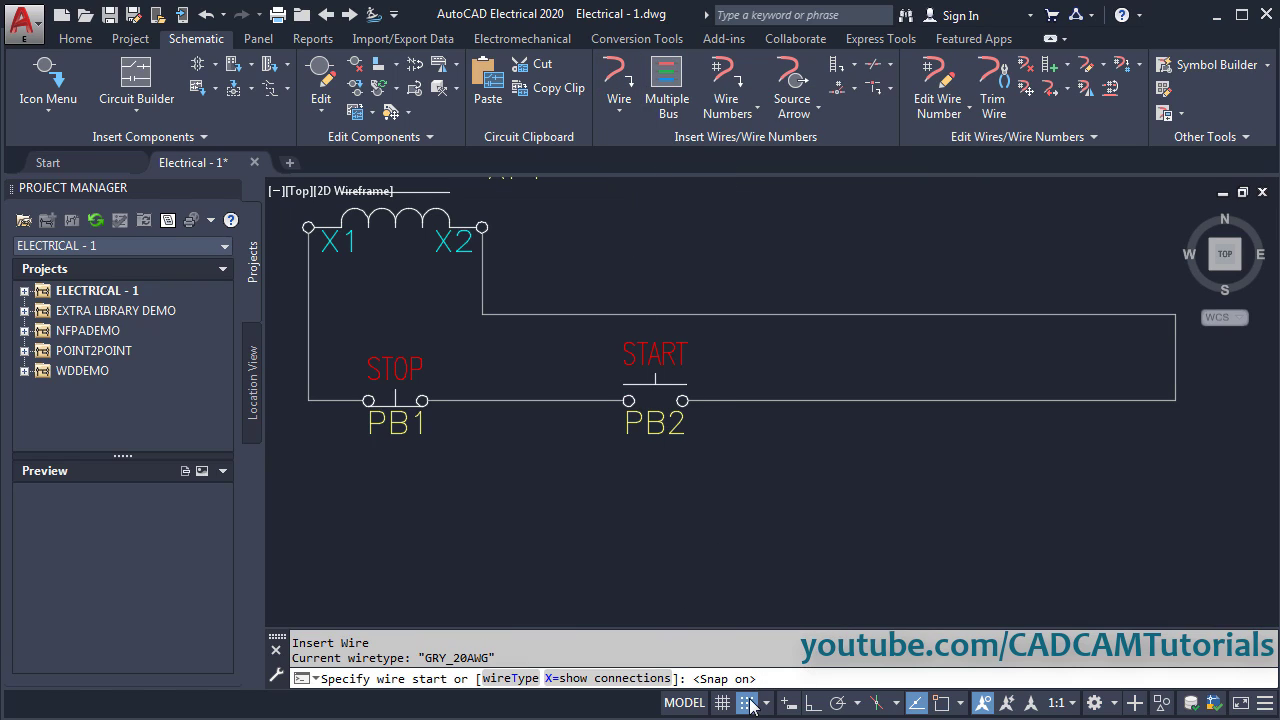
click(568, 400)
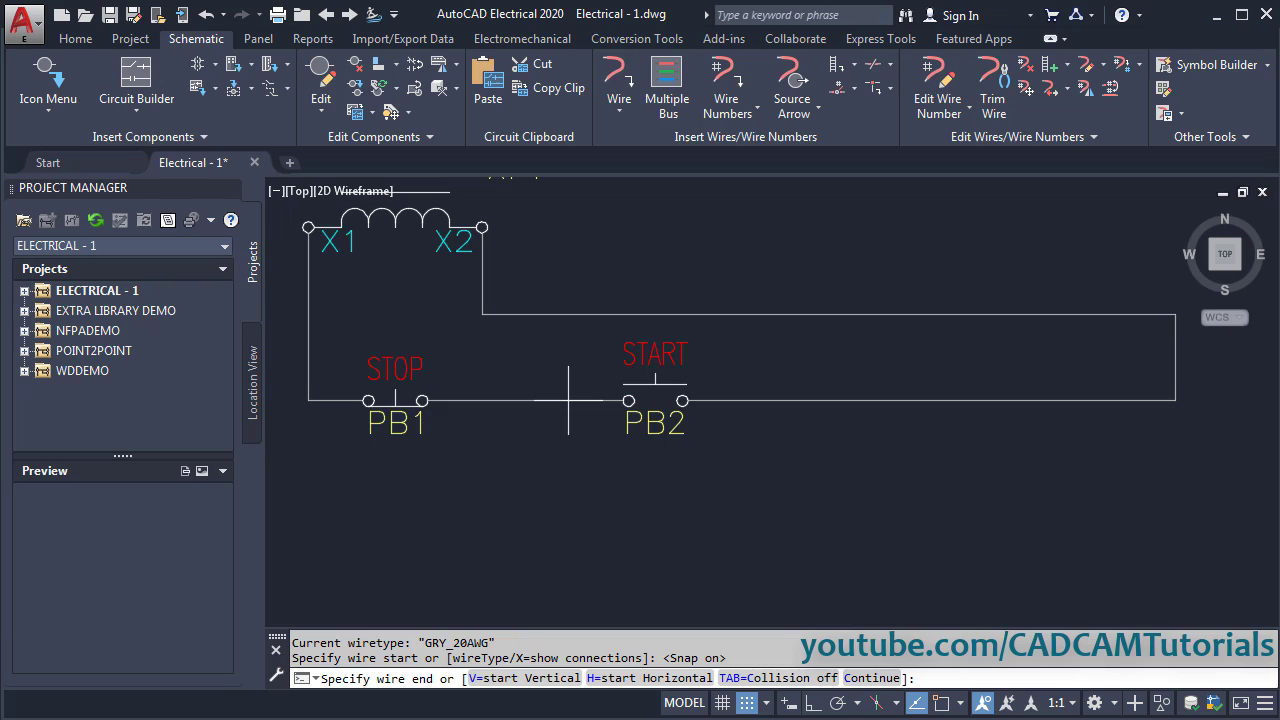
click(568, 487)
click(742, 400)
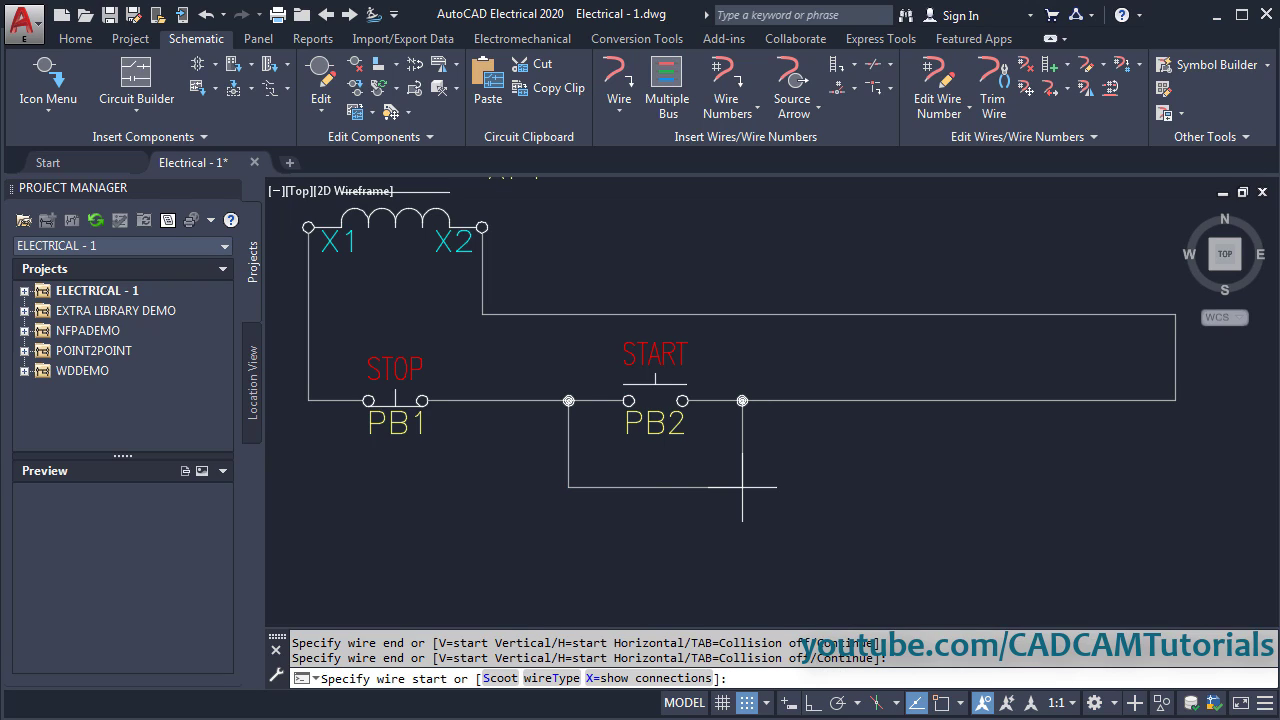
key(alt+Tab)
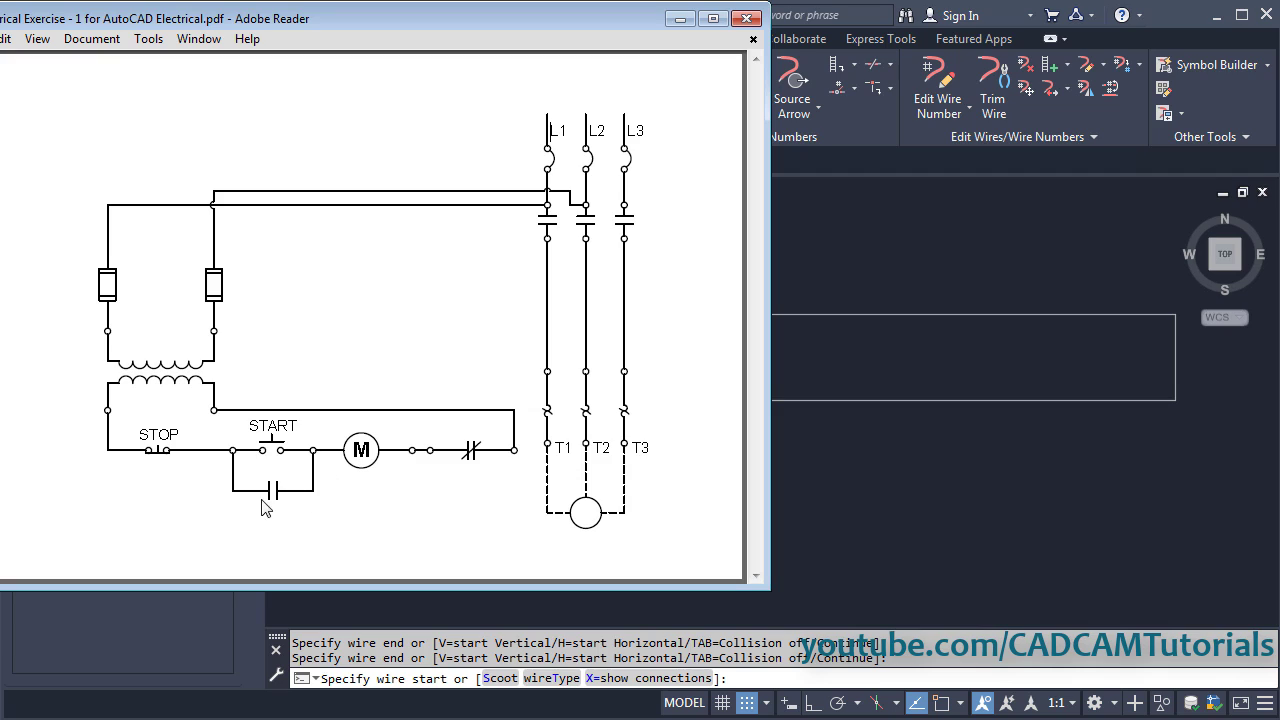
click(1003, 487)
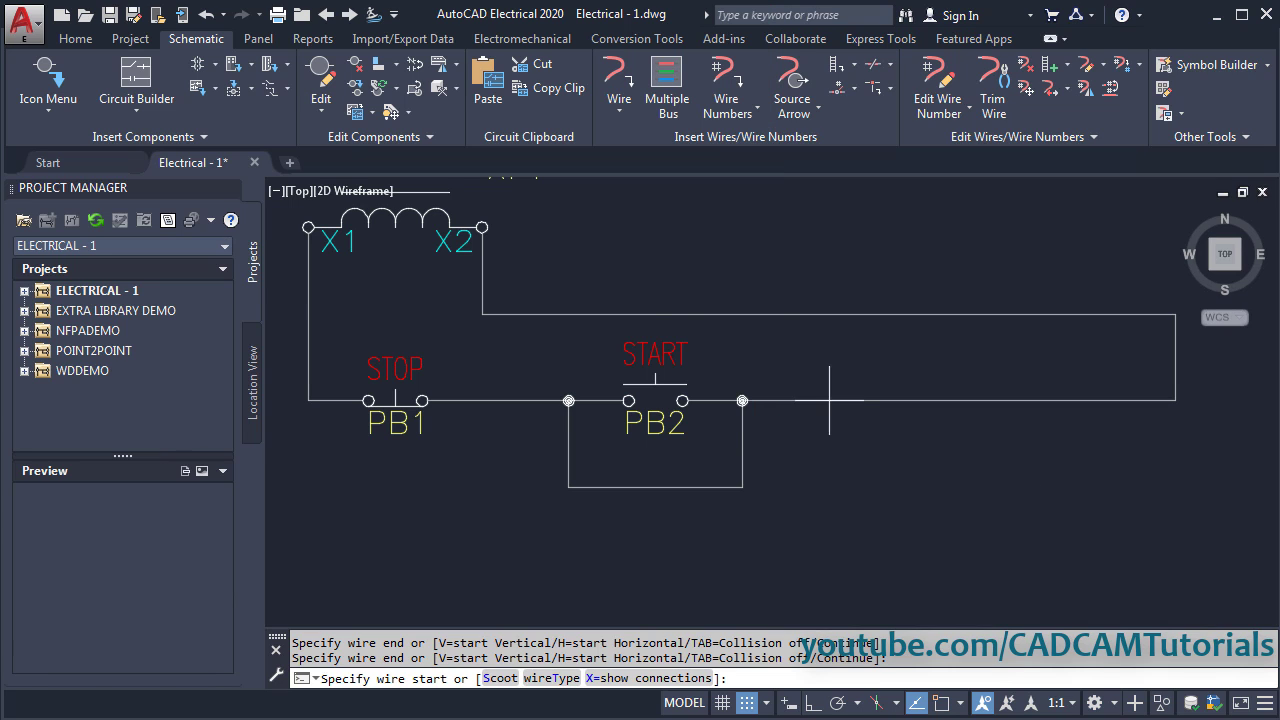
- Place a normally open CR relay contact on the lower branch wire
click(43, 72)
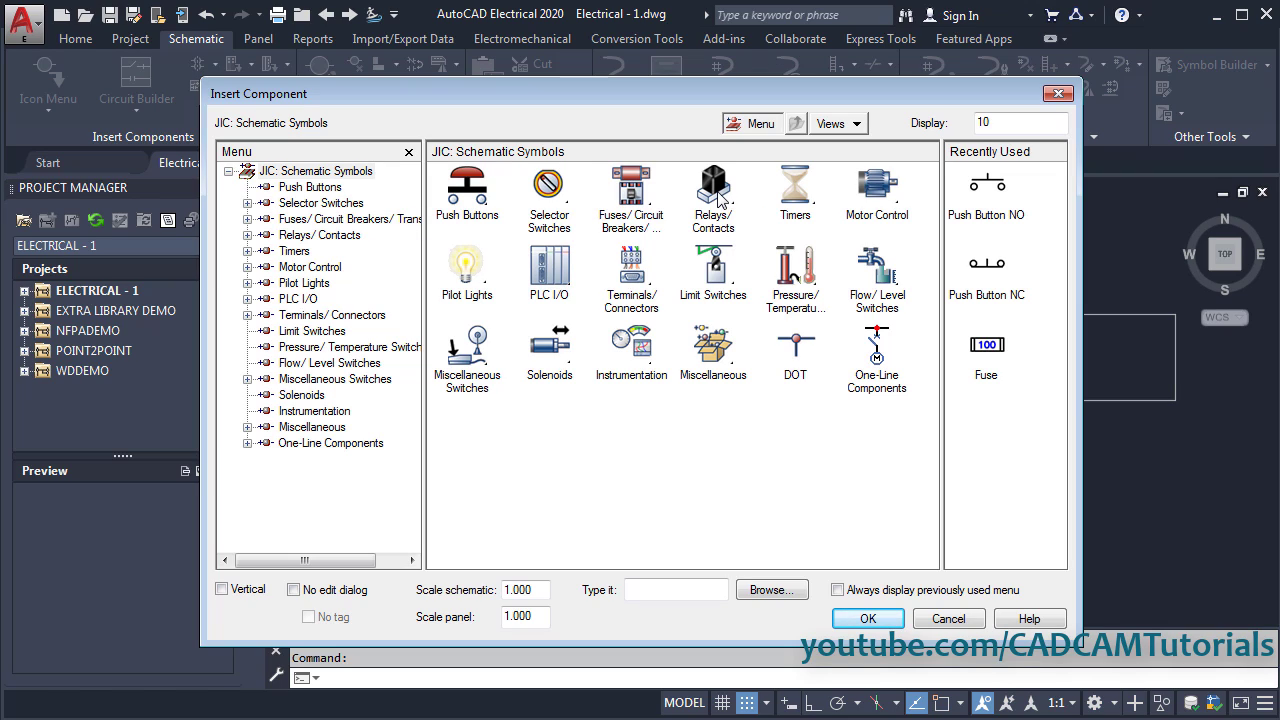
click(720, 198)
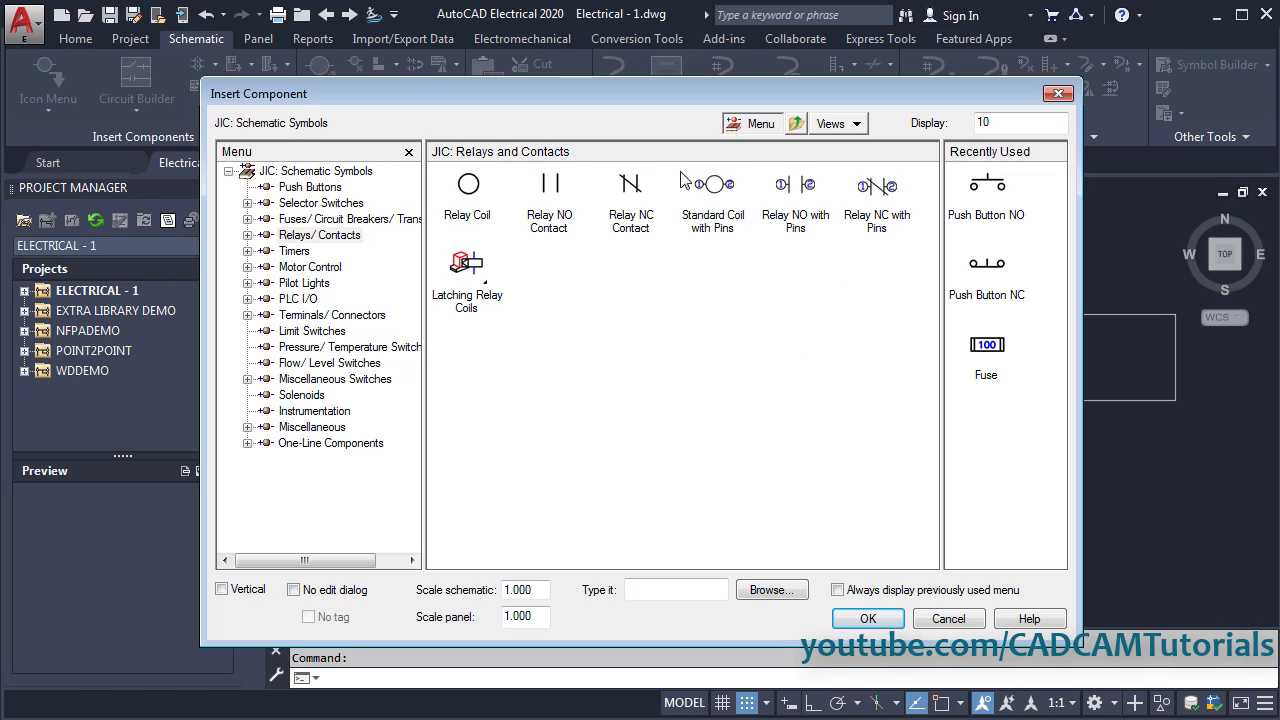
click(551, 190)
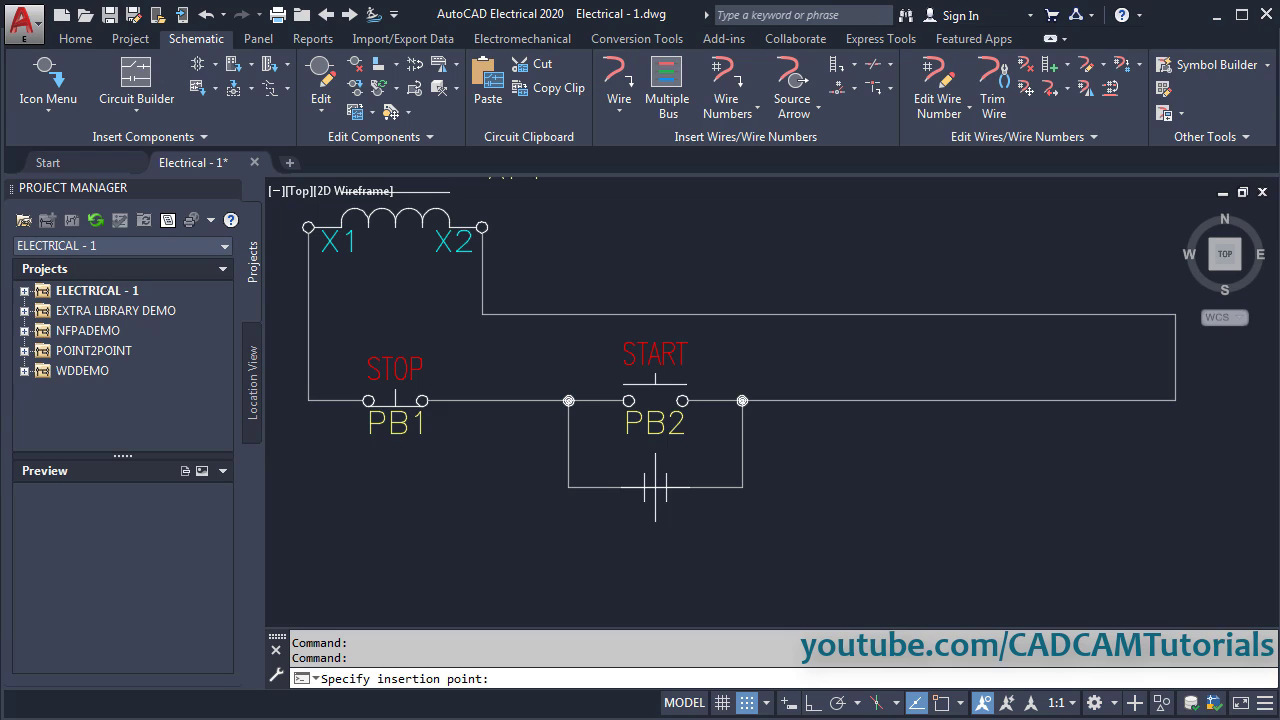
click(655, 488)
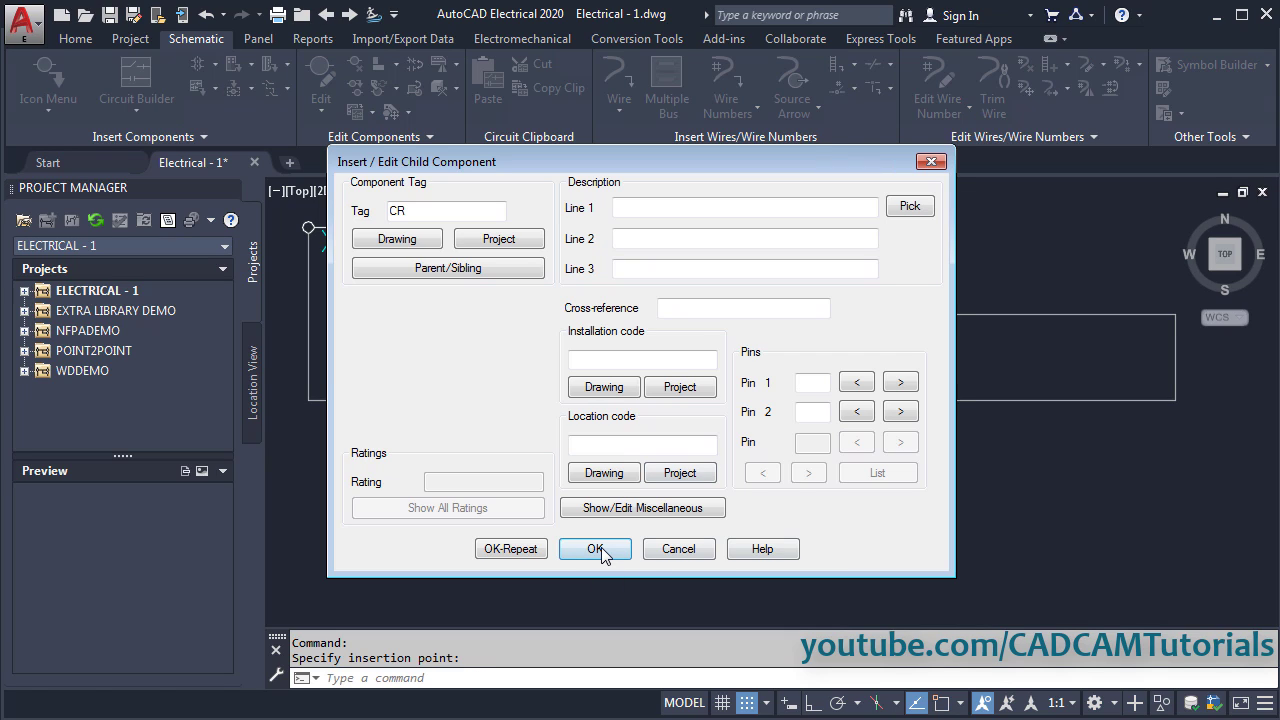
click(597, 549)
key(alt+Tab)
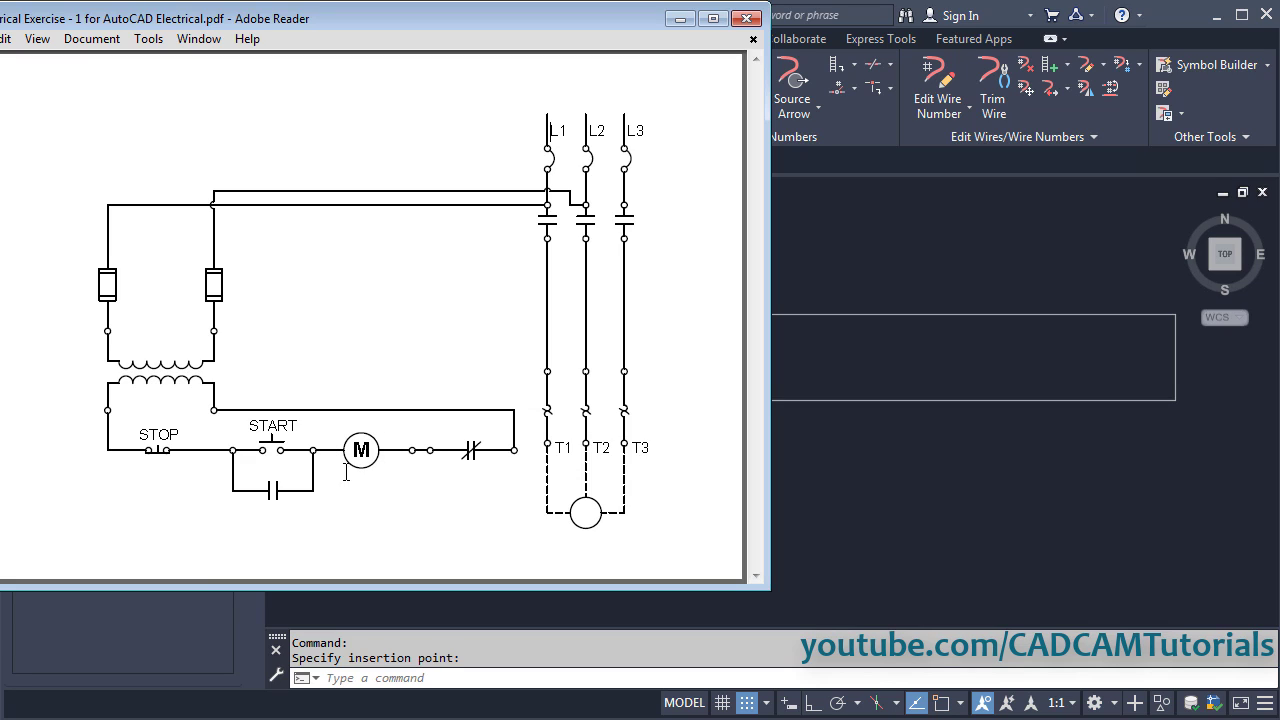
key(alt+Tab)
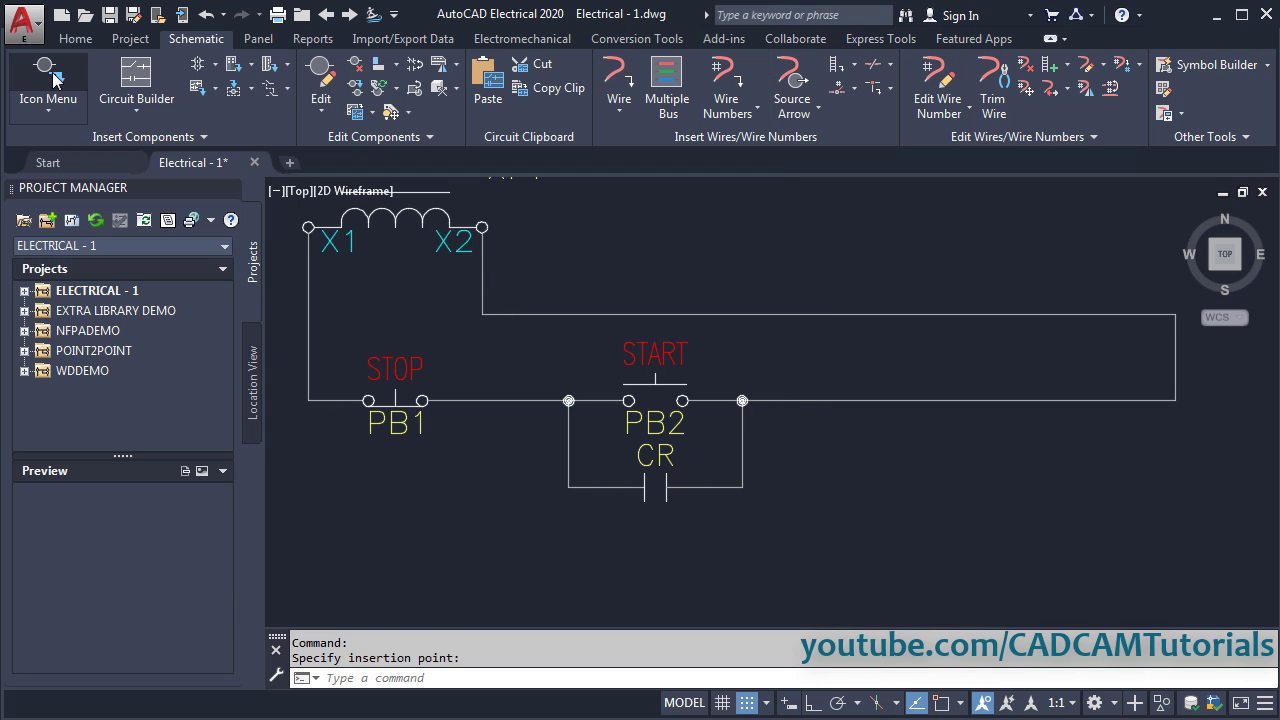
- Insert motor starter coil M1 on the control rung right of the START branch
click(52, 80)
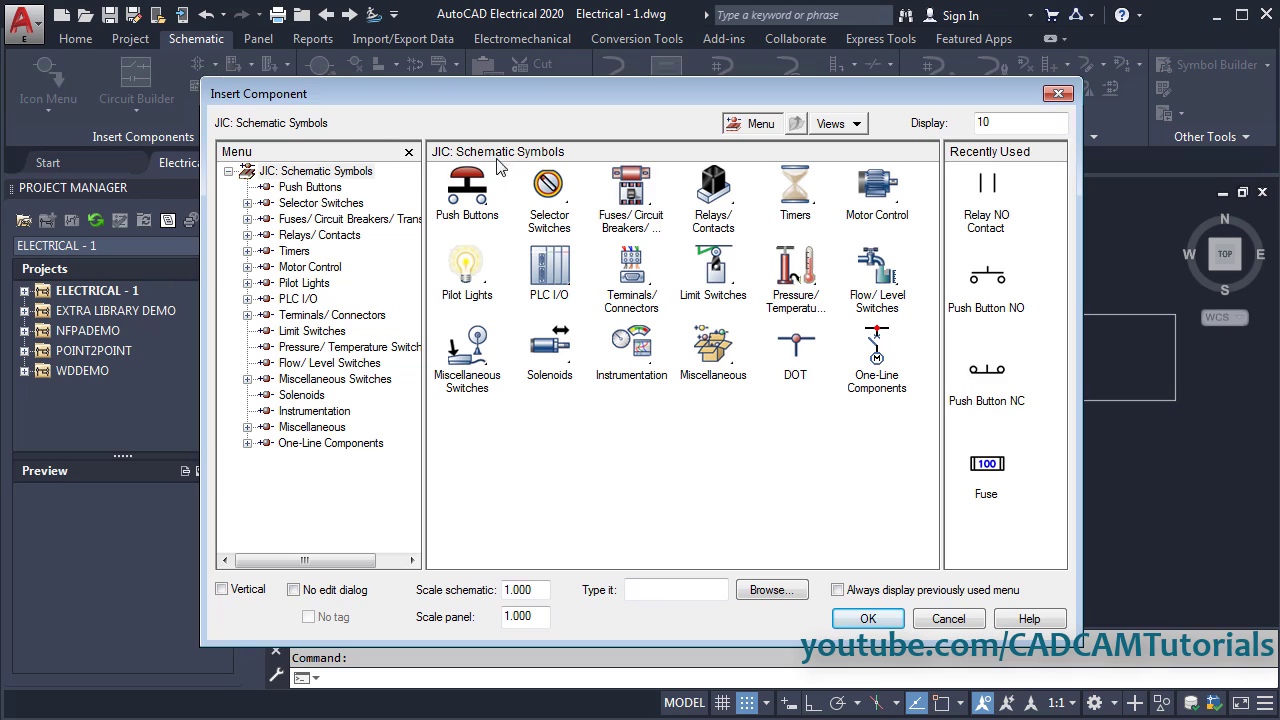
click(878, 188)
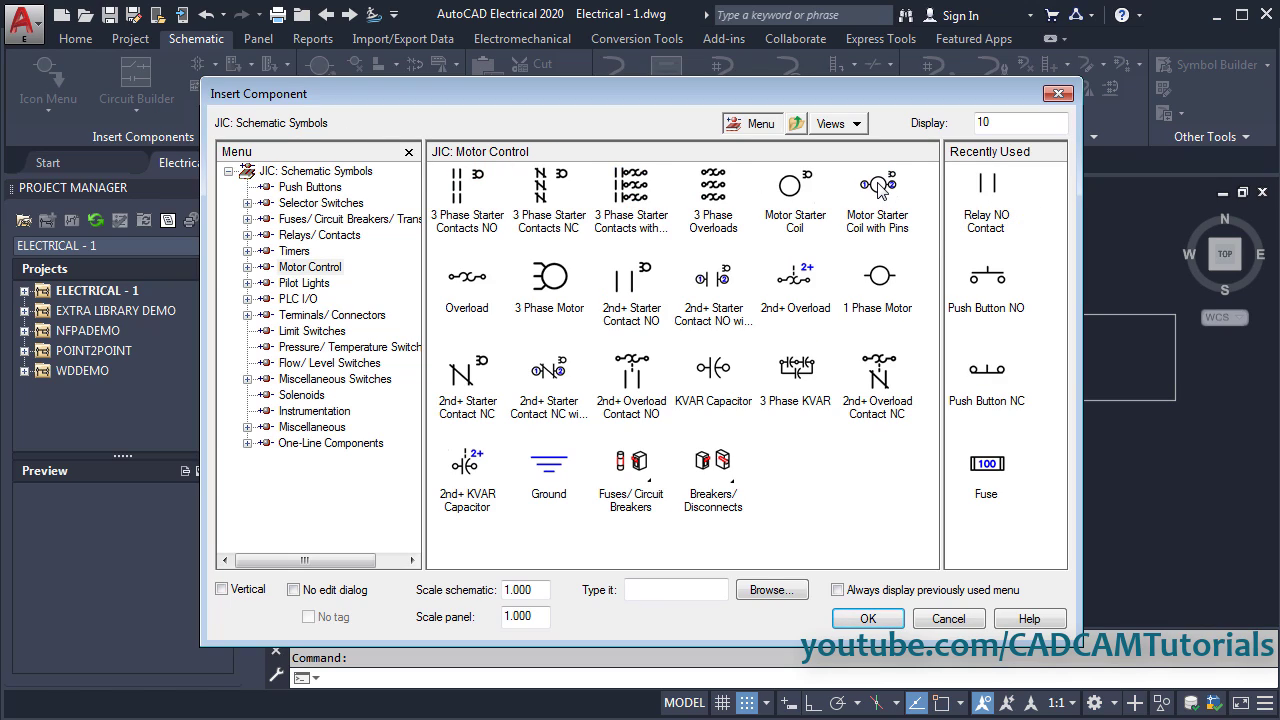
click(793, 185)
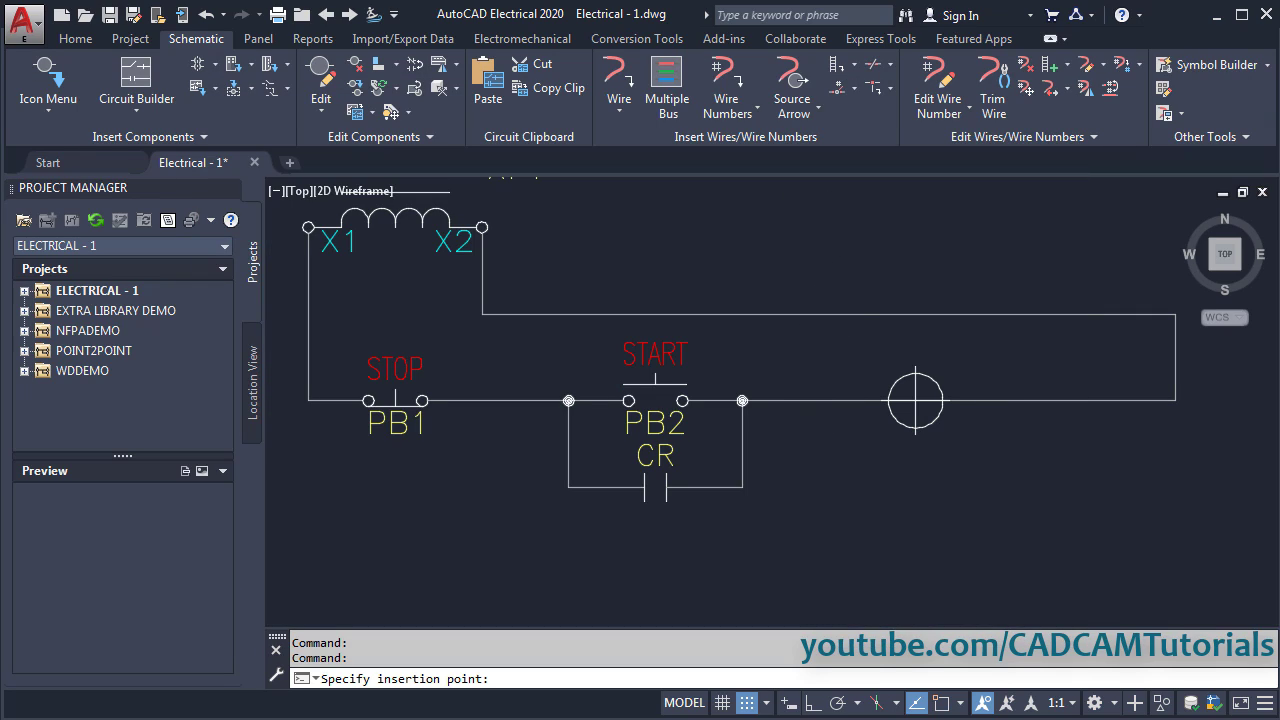
click(915, 400)
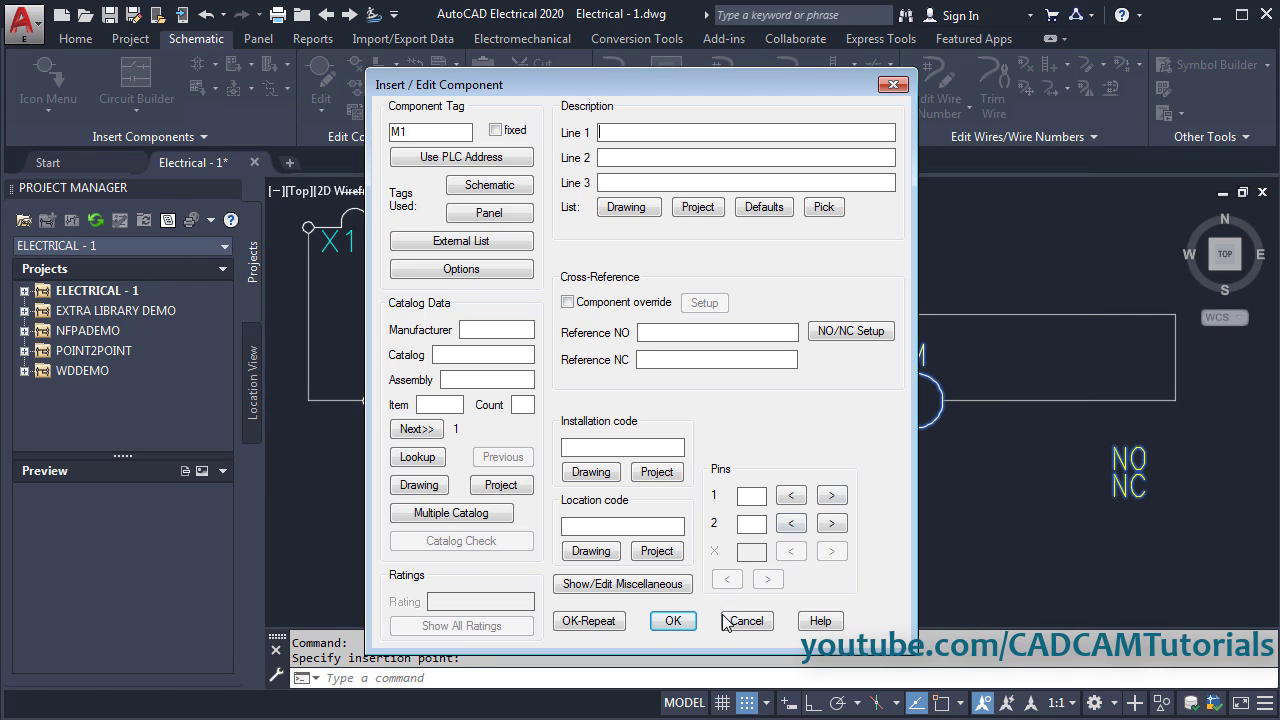
click(676, 621)
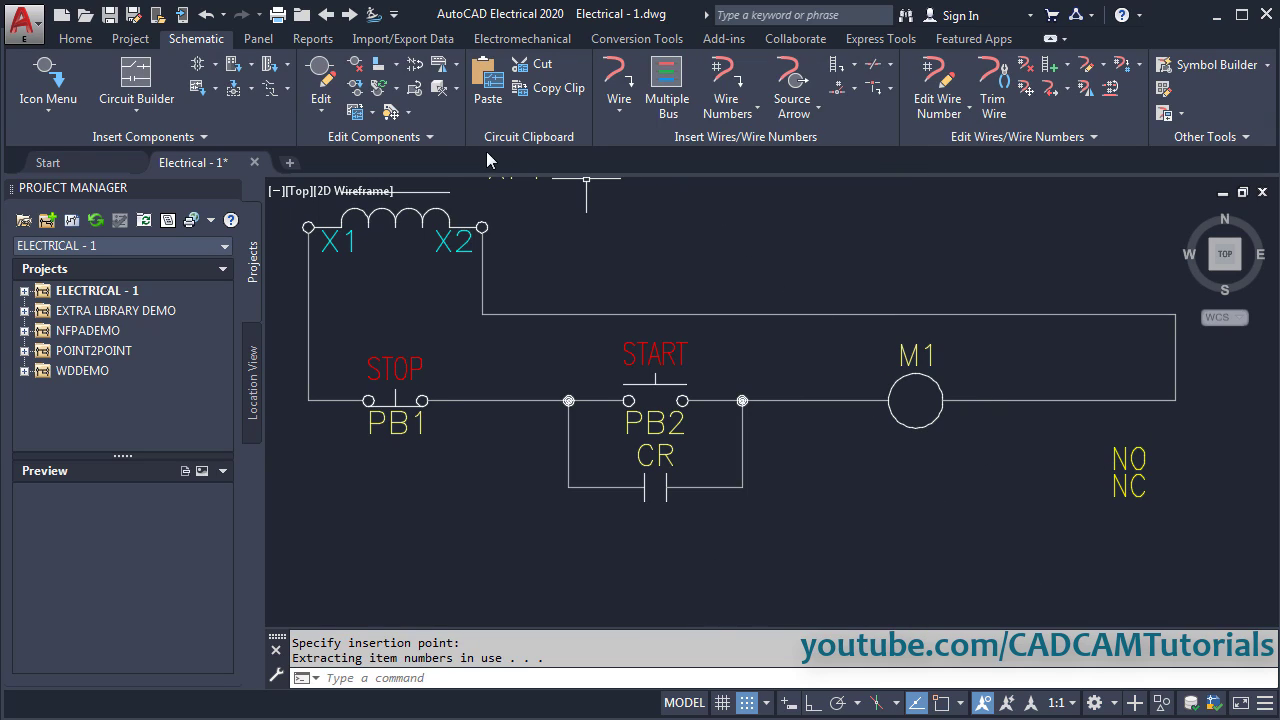
- Hide coil M1's NO and NC cross-reference labels using Hide Attribute (Single Pick)
click(408, 114)
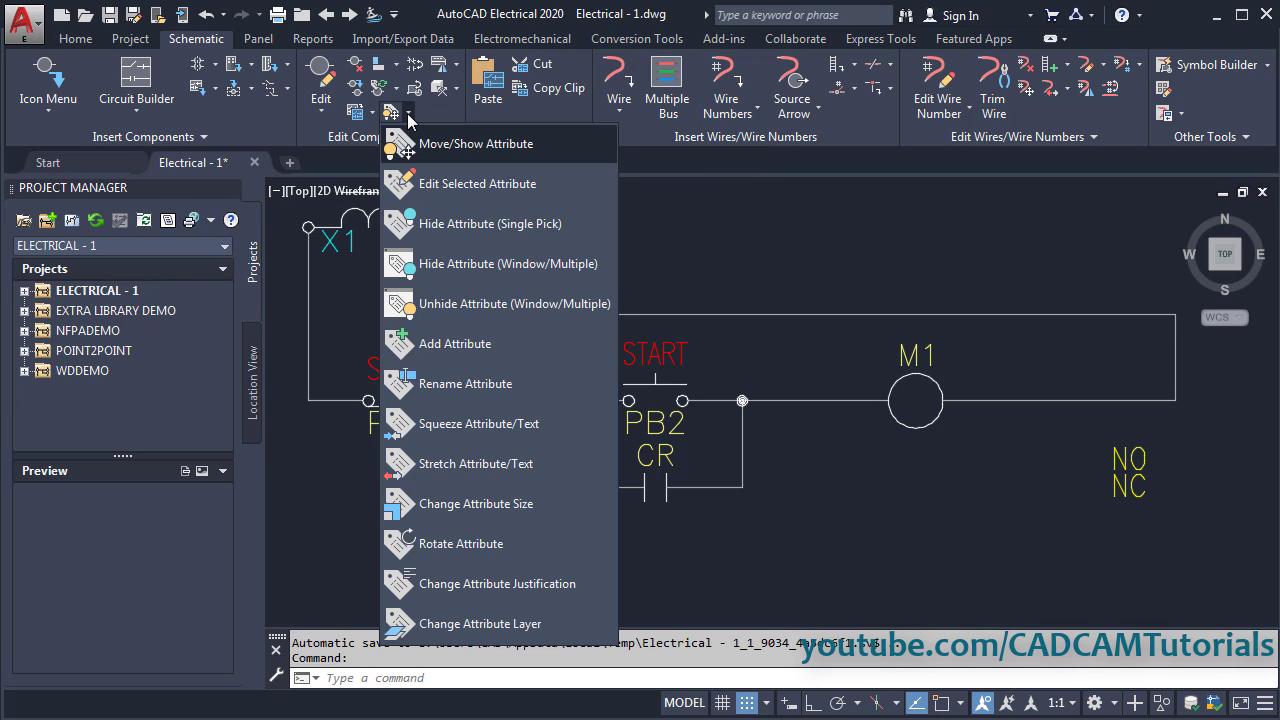
click(461, 240)
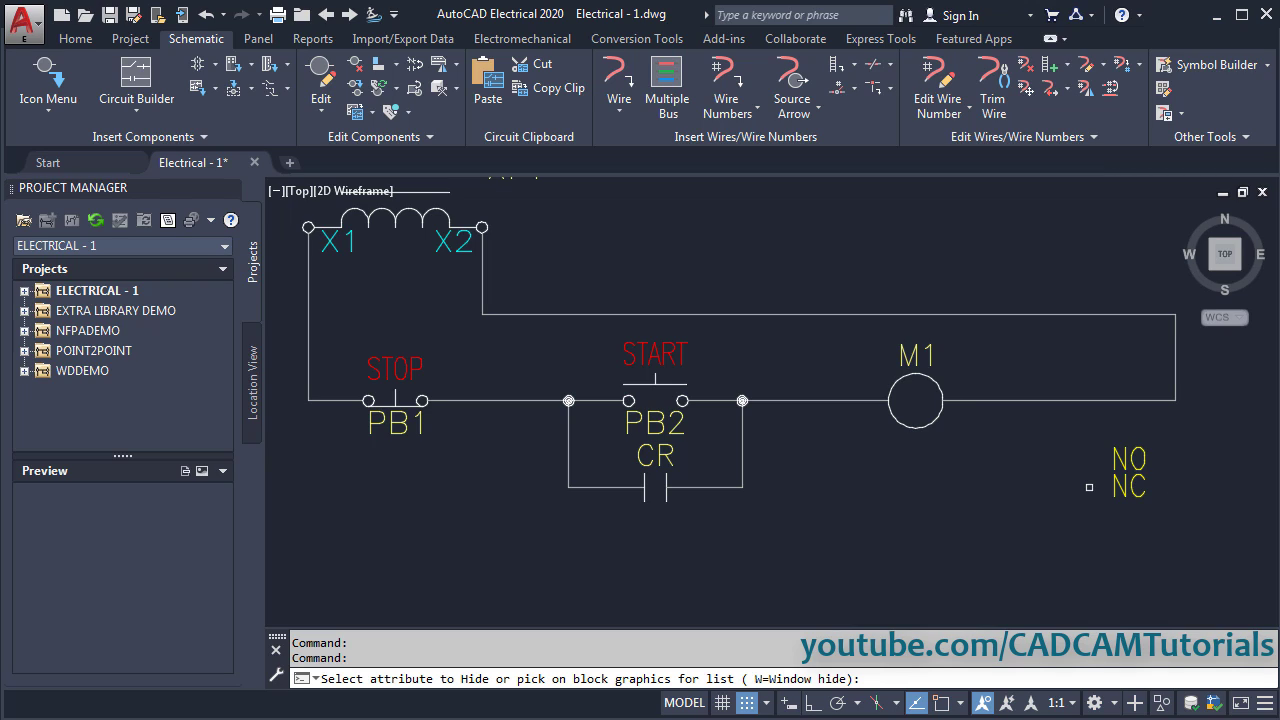
click(746, 703)
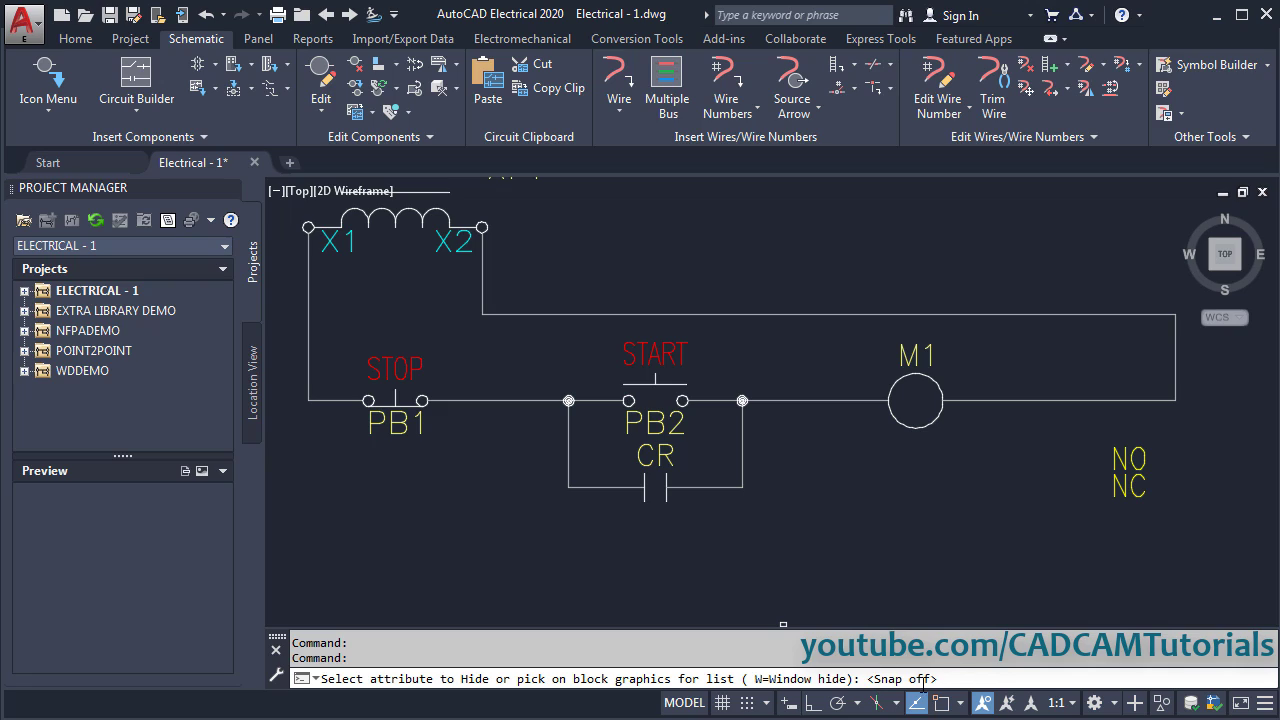
click(1120, 460)
click(1112, 492)
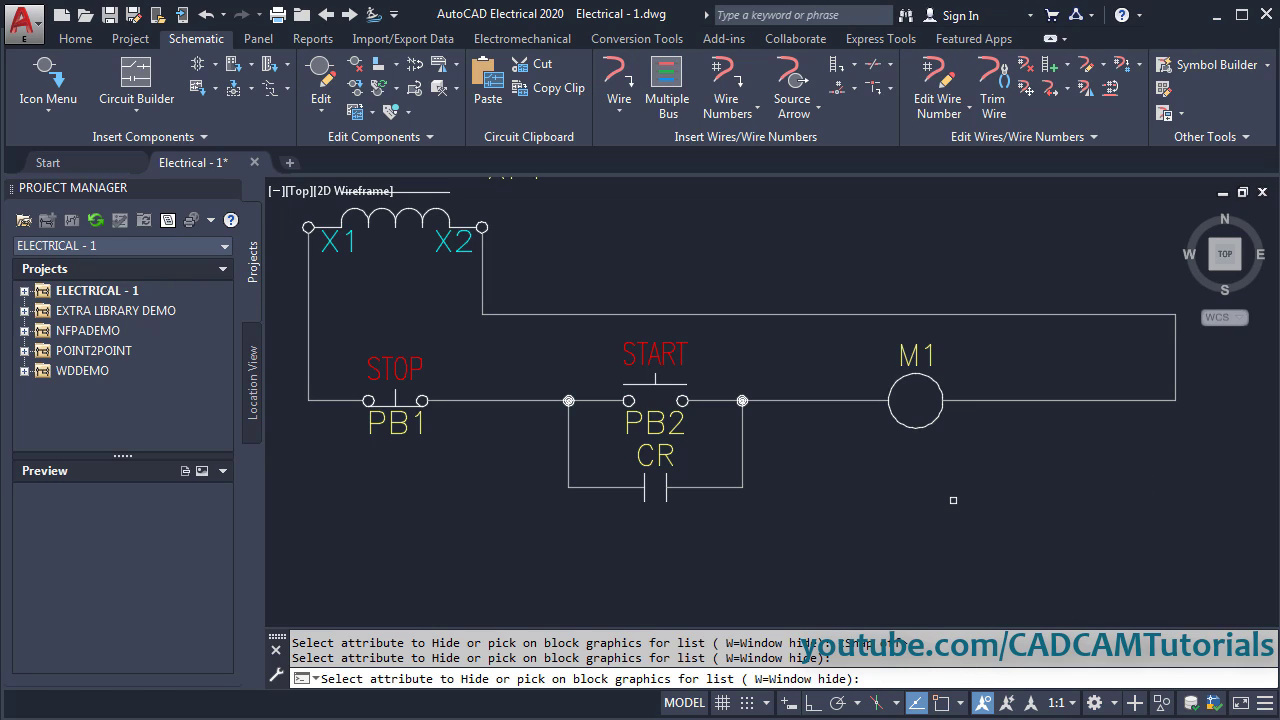
key(Return)
key(alt+Tab)
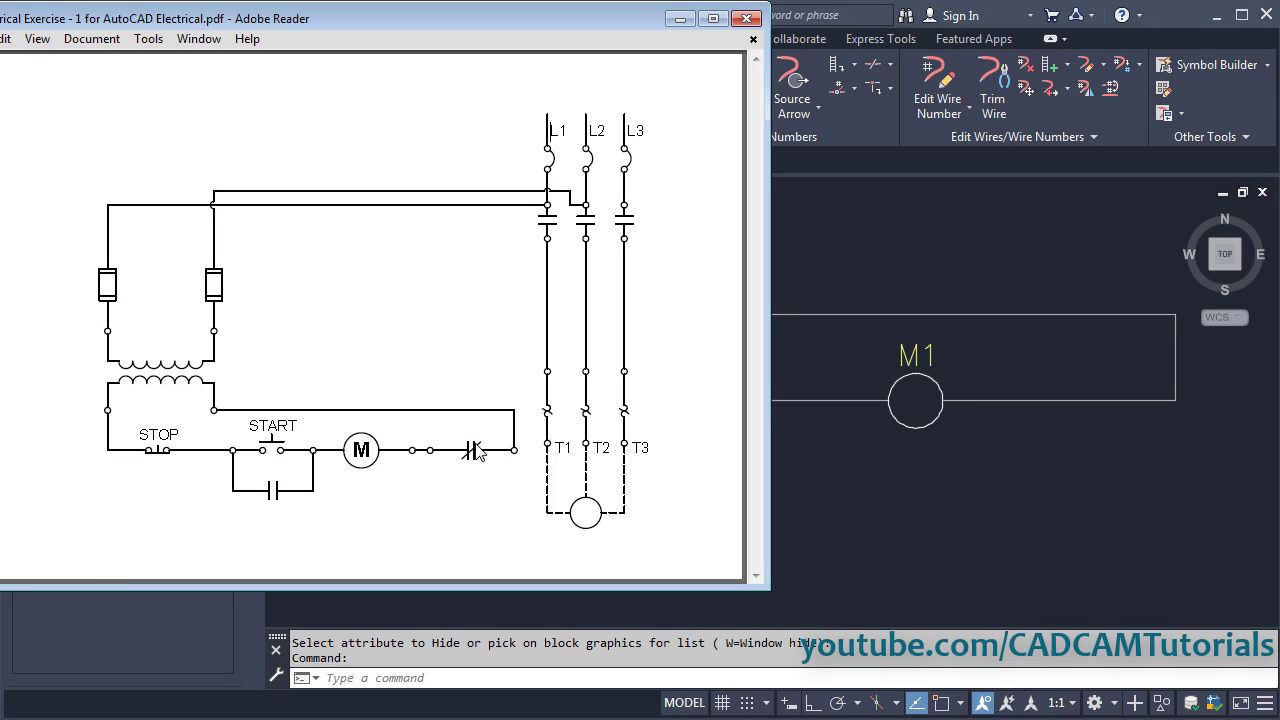
- Place a normally closed CR relay contact on the rung right of coil M1
click(1008, 480)
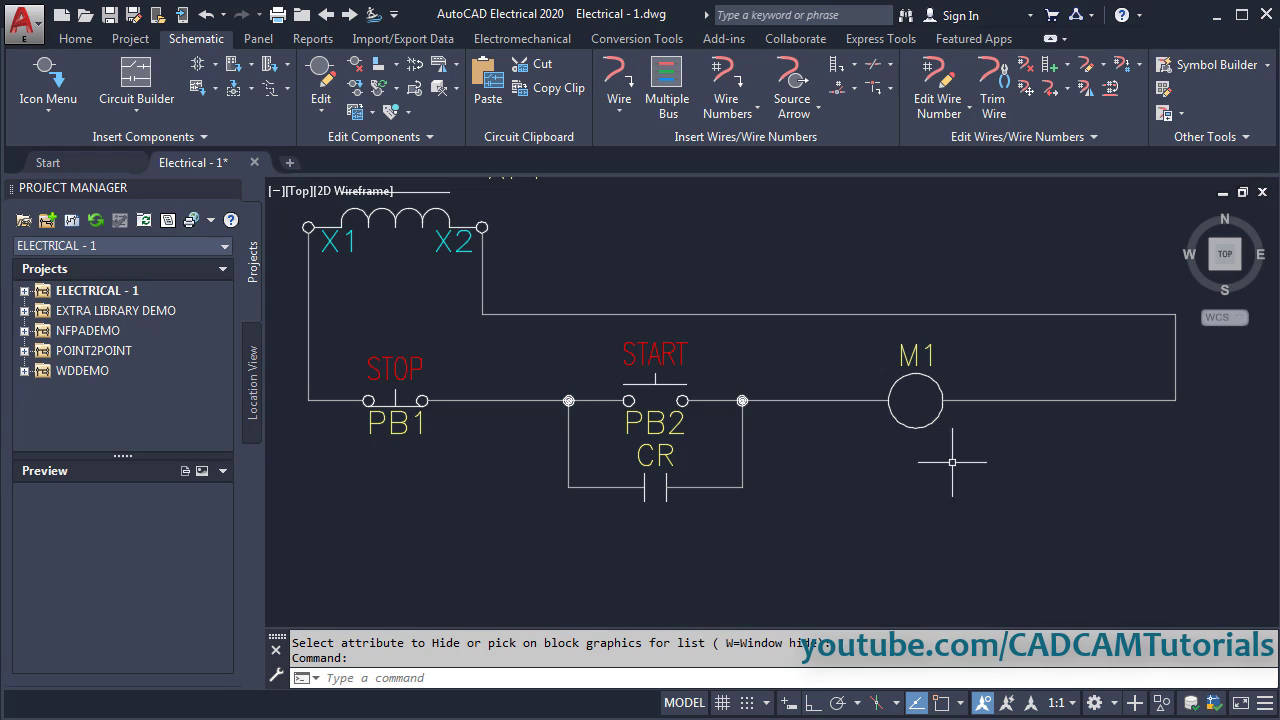
click(53, 77)
click(722, 190)
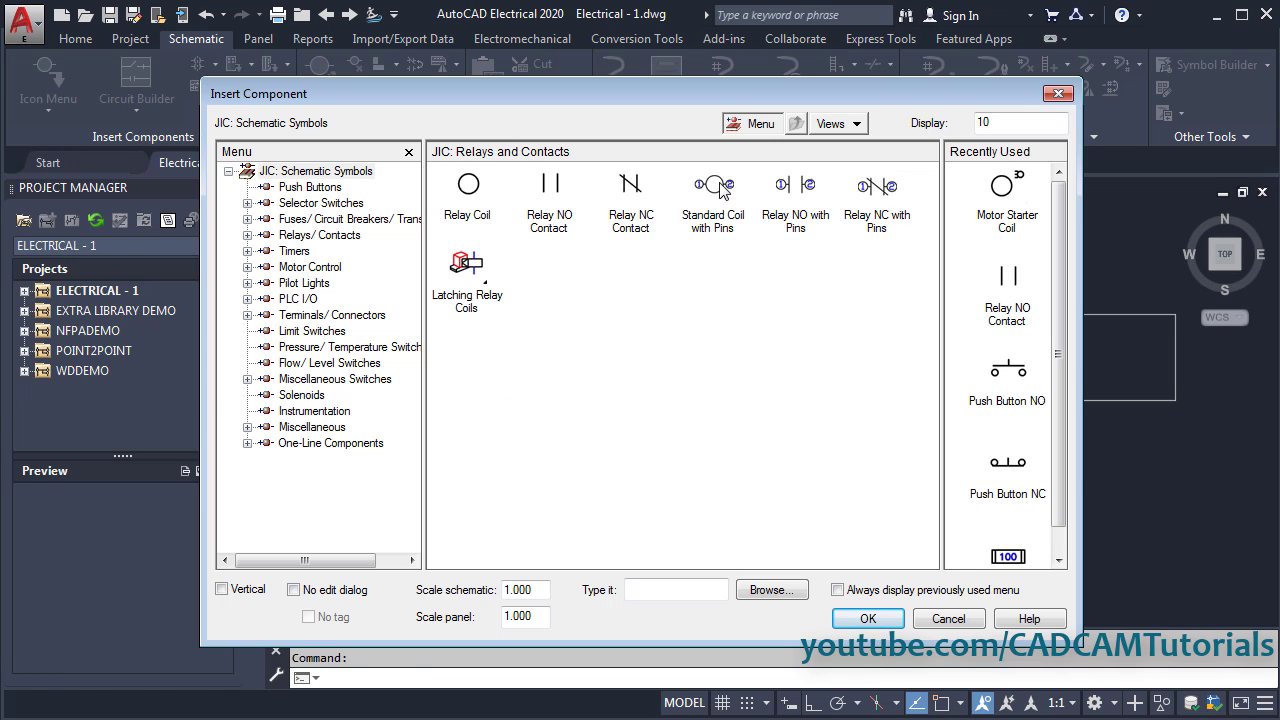
click(625, 188)
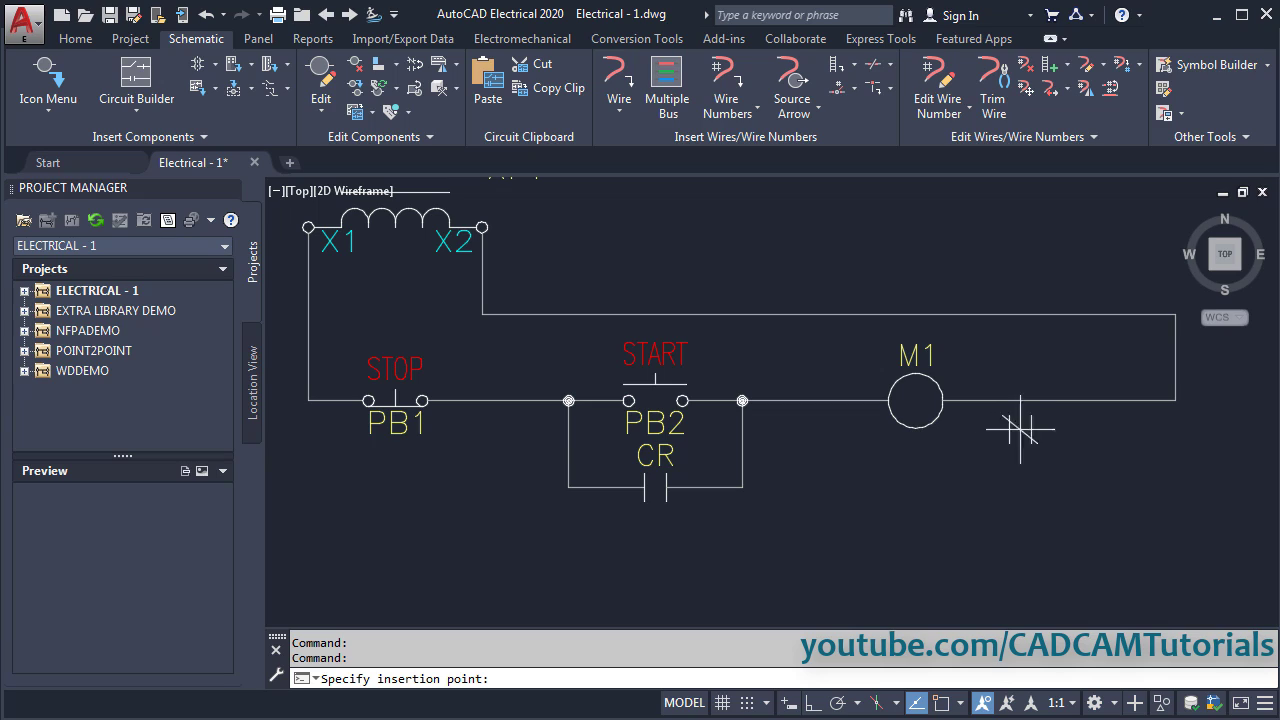
click(745, 703)
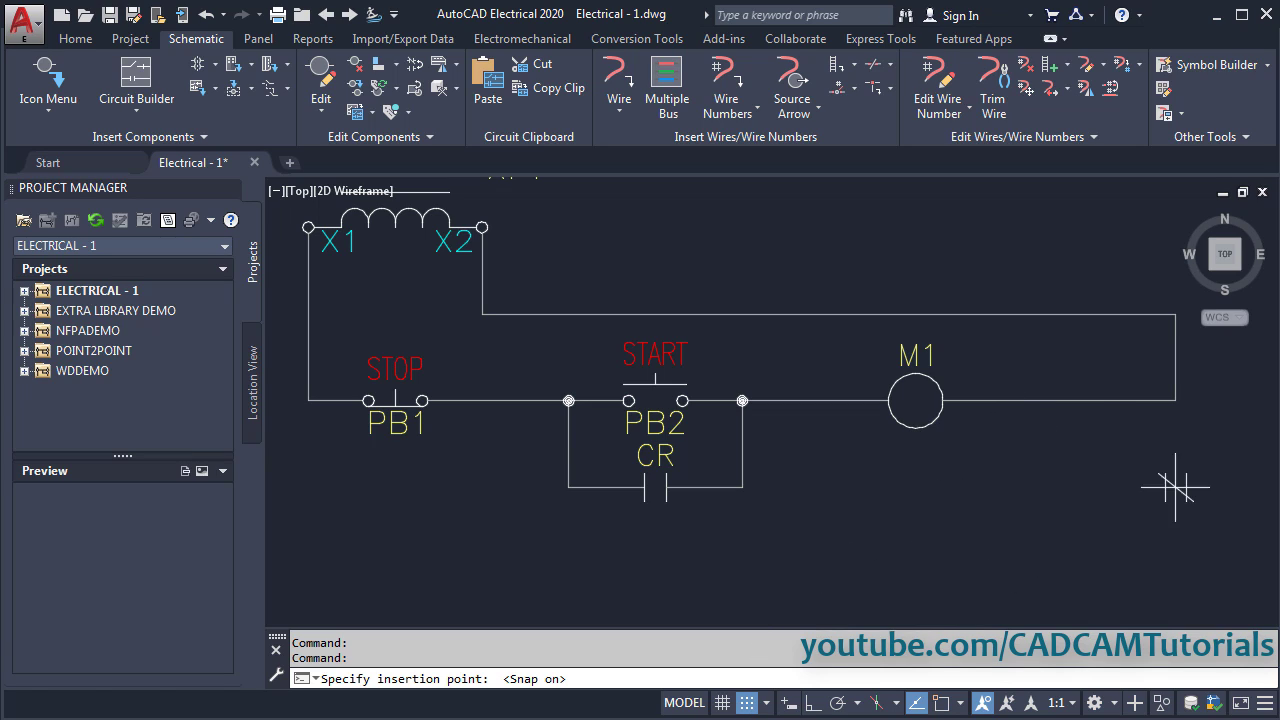
click(1090, 400)
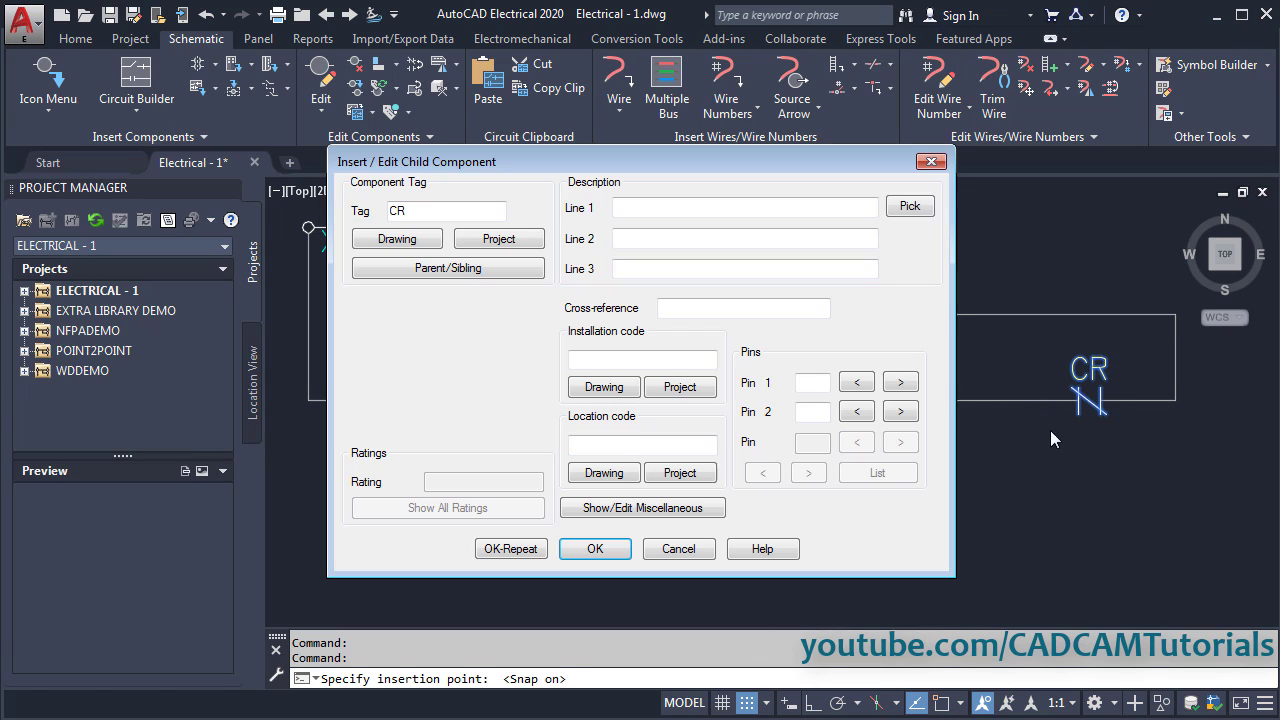
click(597, 550)
- Compare with the reference PDF and bring breakers CB1–CB3 and the title block into view
middle_drag(855, 478, 840, 492)
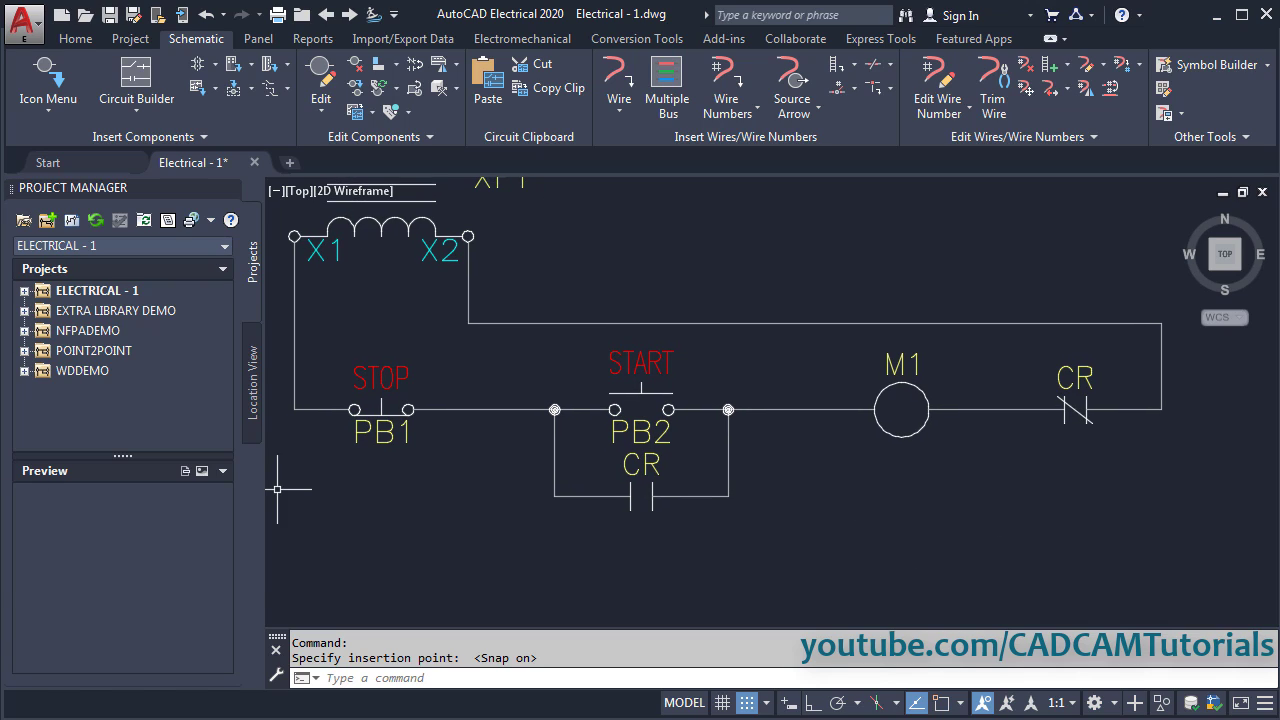
key(alt+Tab)
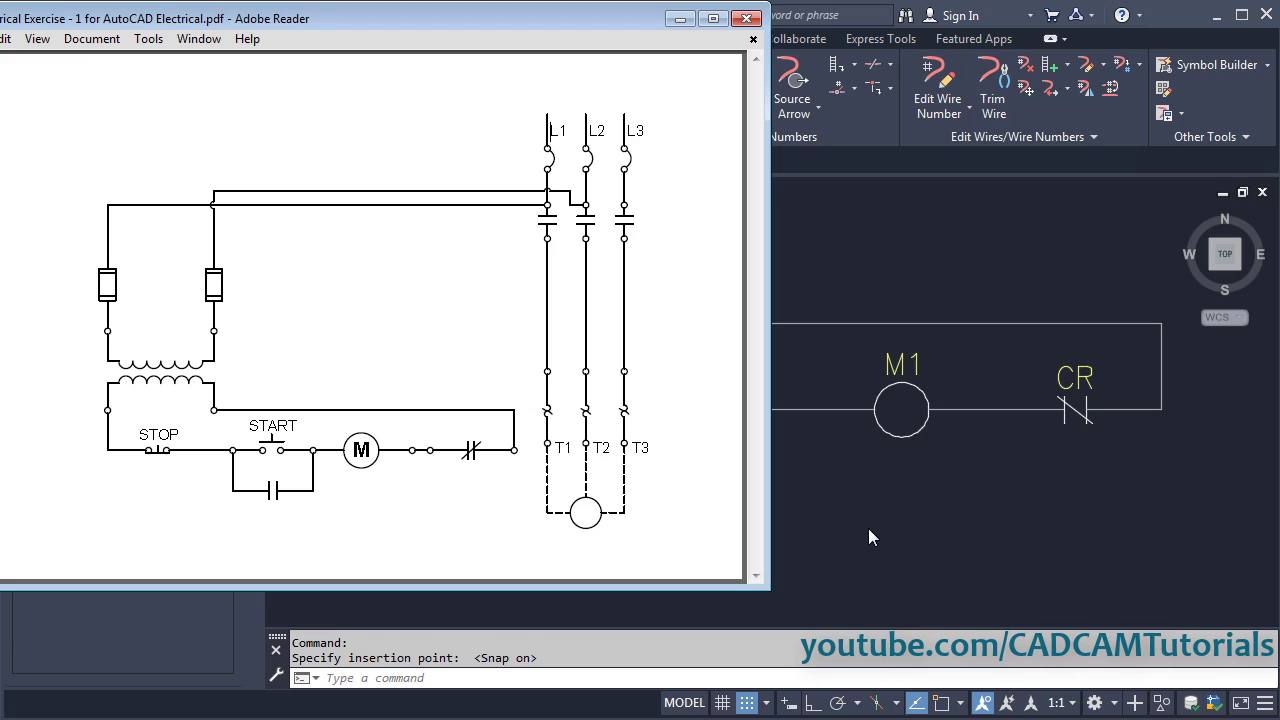
key(alt+Tab)
scroll(474, 344, down, 3)
mouse_move(660, 100)
middle_down()
mouse_move(681, 247)
mouse_move(648, 249)
middle_up()
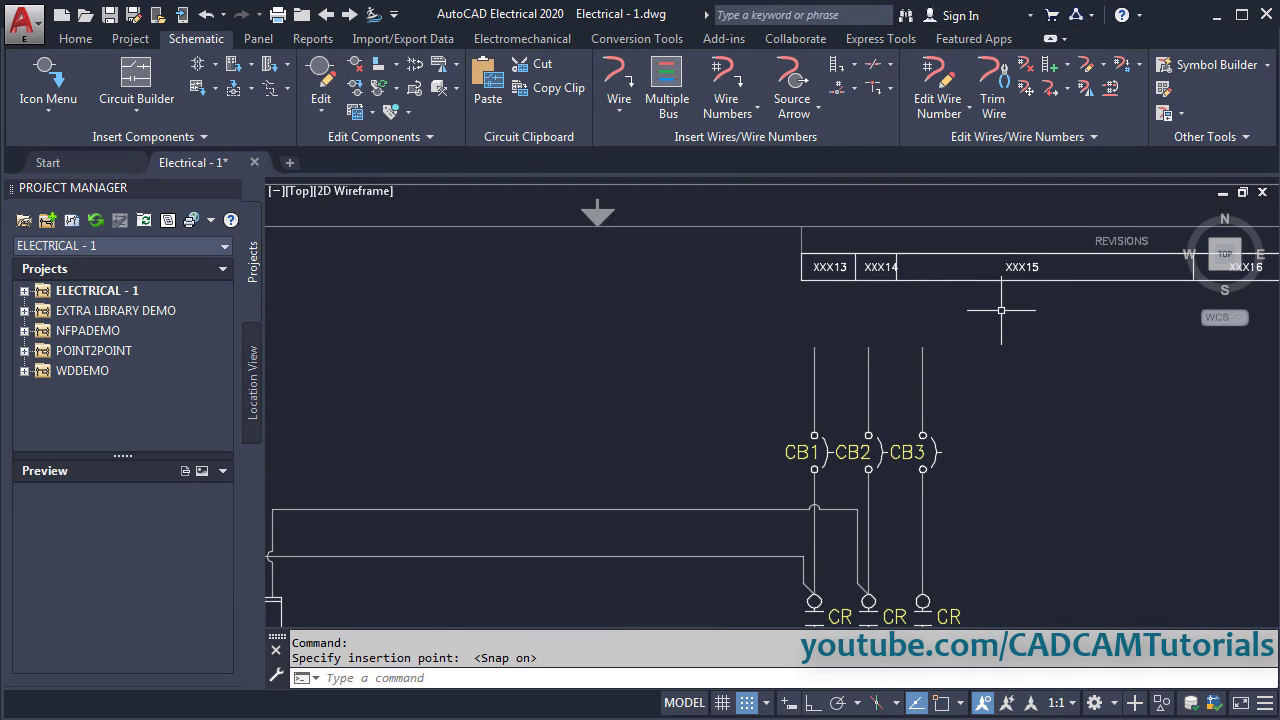
- Number the three phase wires above CB1–CB3 as L1, L2, L3 with an empty base value
click(758, 108)
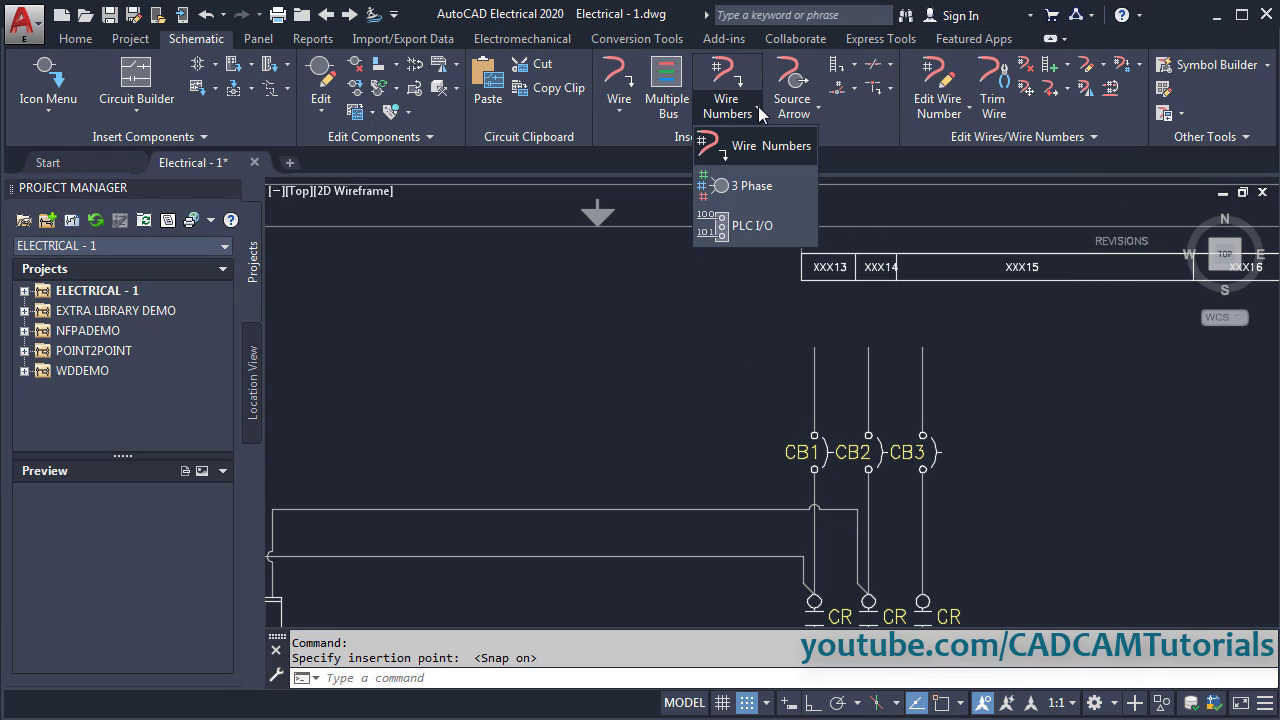
click(769, 190)
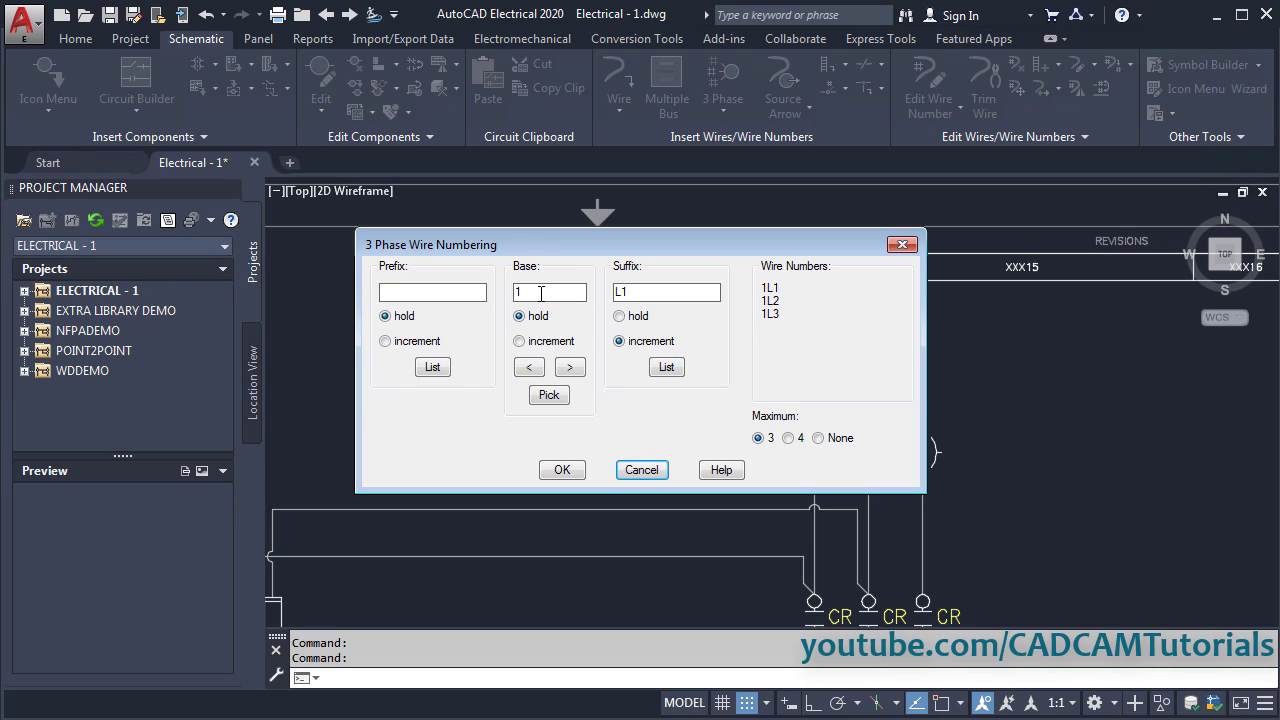
key(BackSpace)
click(563, 472)
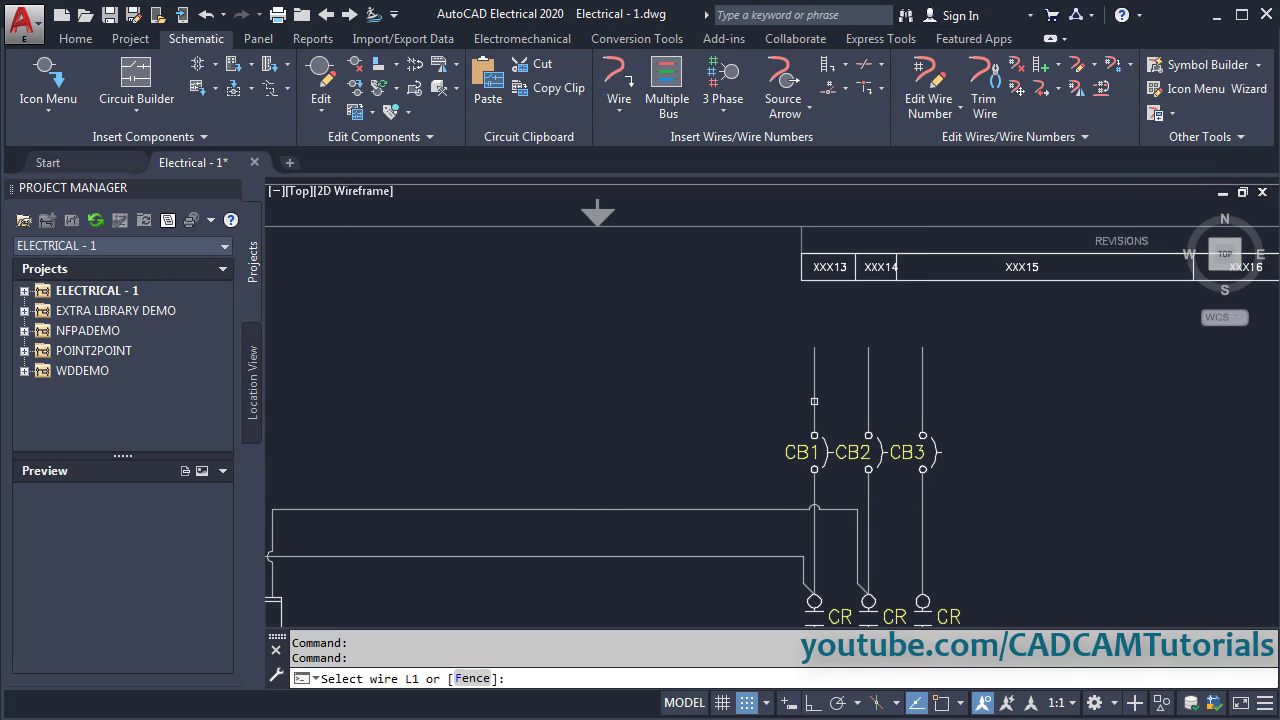
click(814, 401)
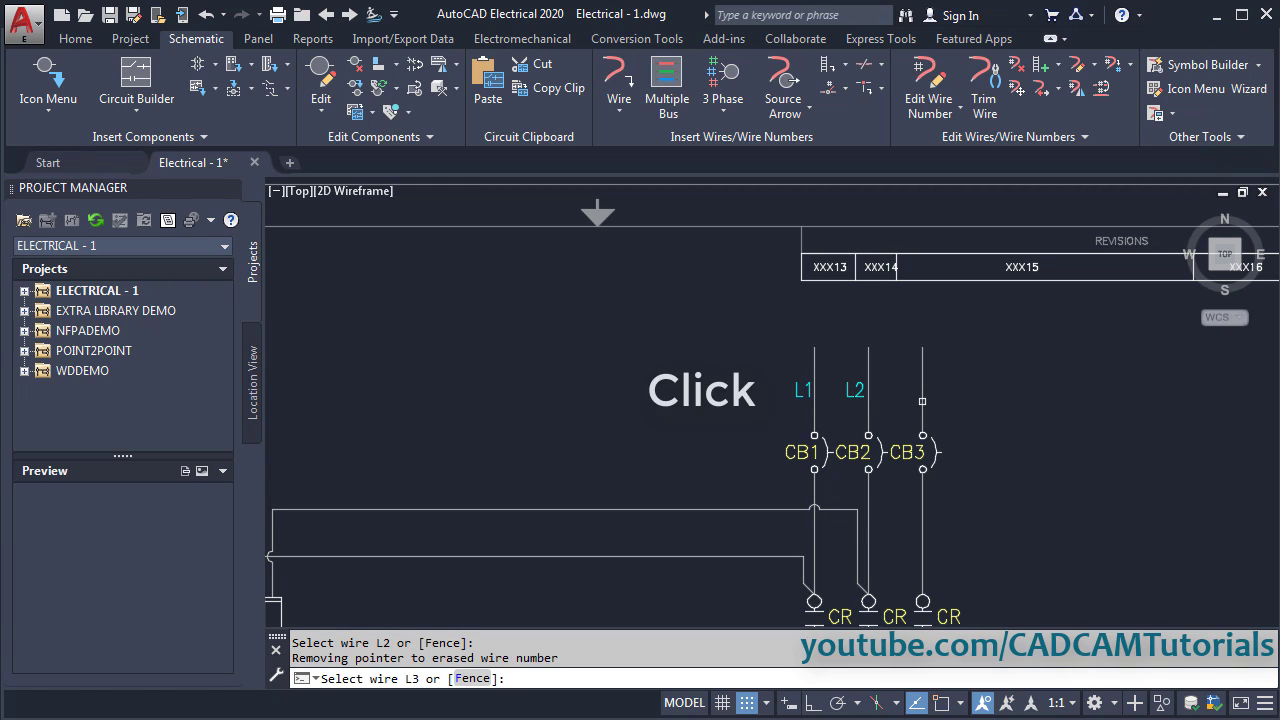
click(922, 401)
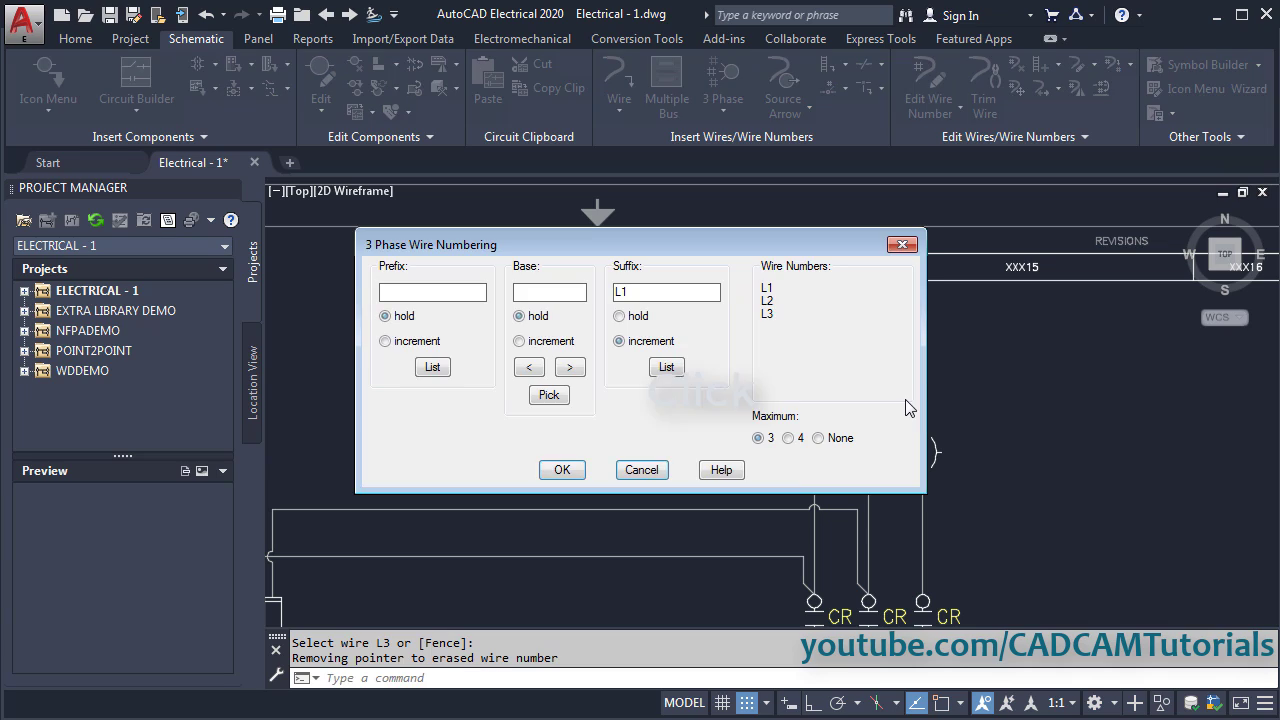
click(562, 470)
key(Escape)
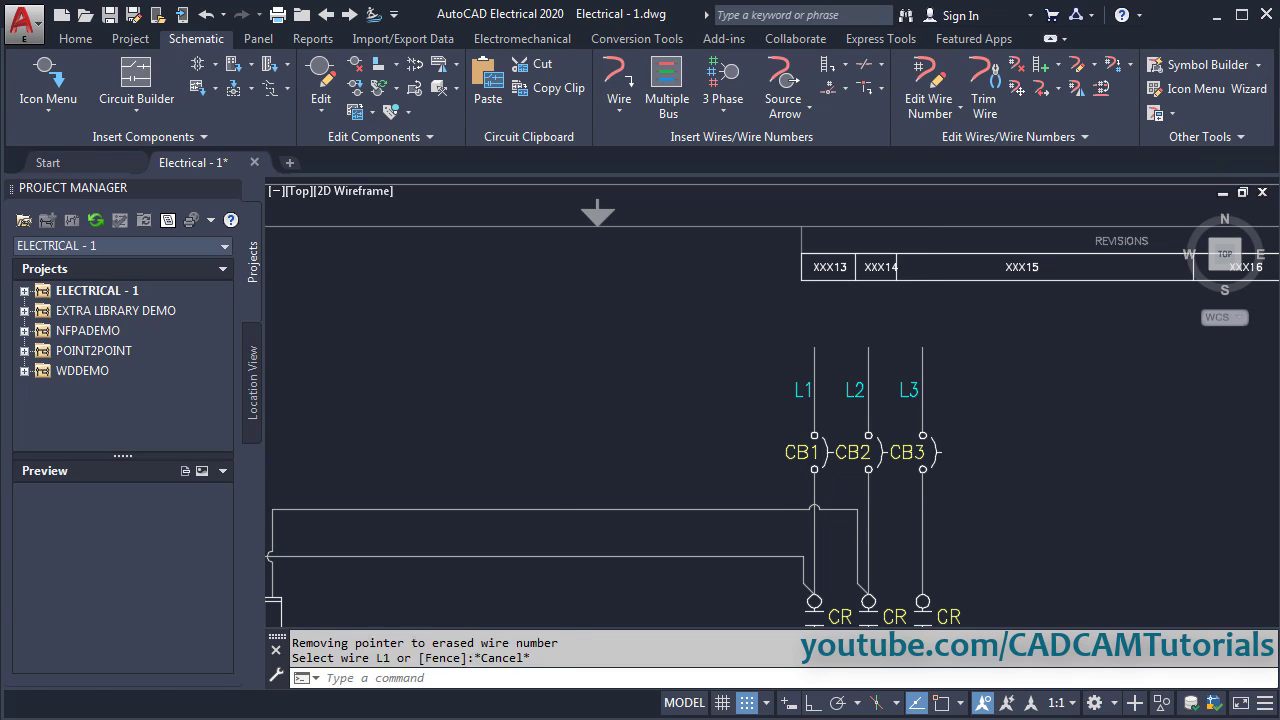
scroll(970, 381, down, 3)
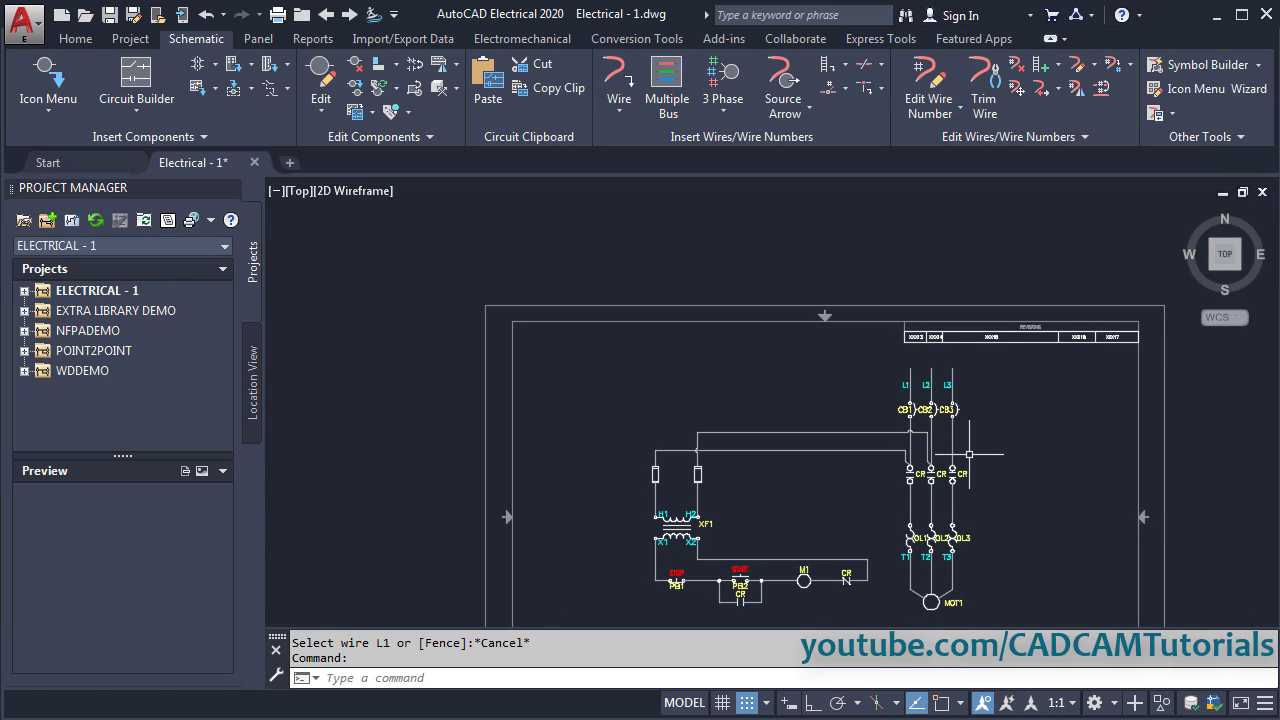
- Compare with the reference PDF, zoom to extents, then zoom and pan onto the title block
scroll(950, 490, up, 2)
scroll(794, 460, up, 1)
middle_drag(794, 460, 796, 381)
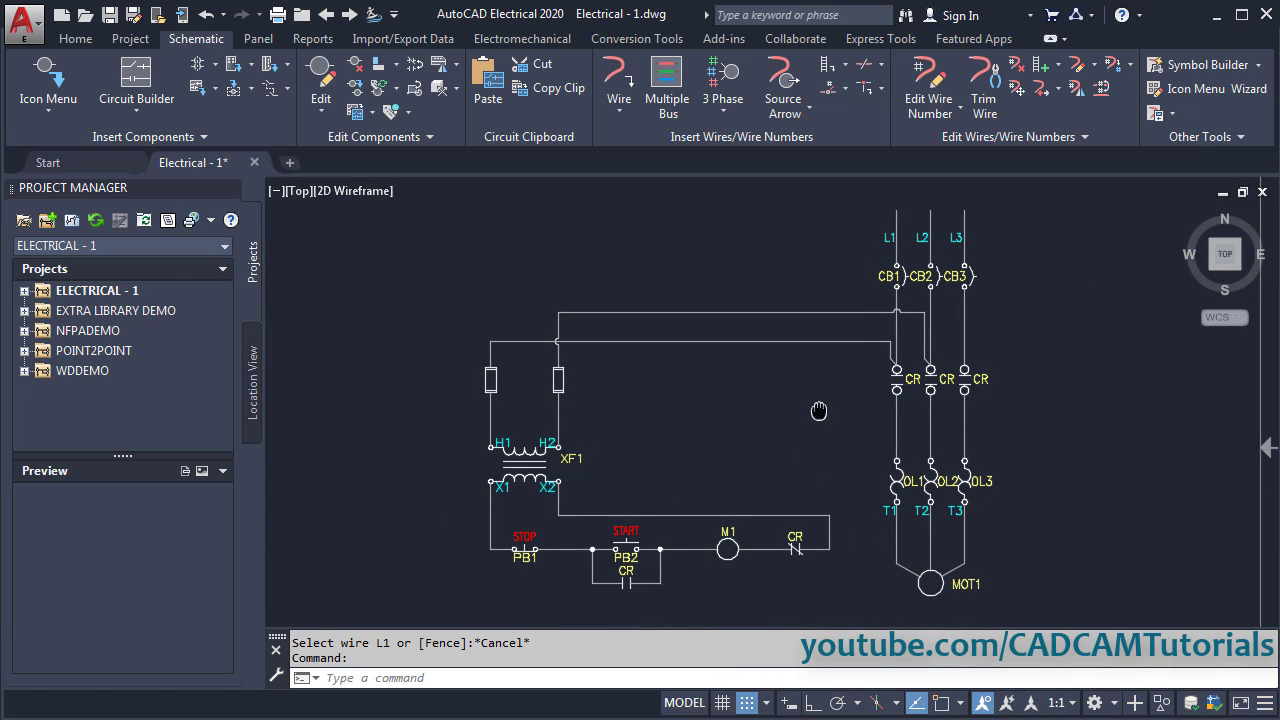
key(alt+Tab)
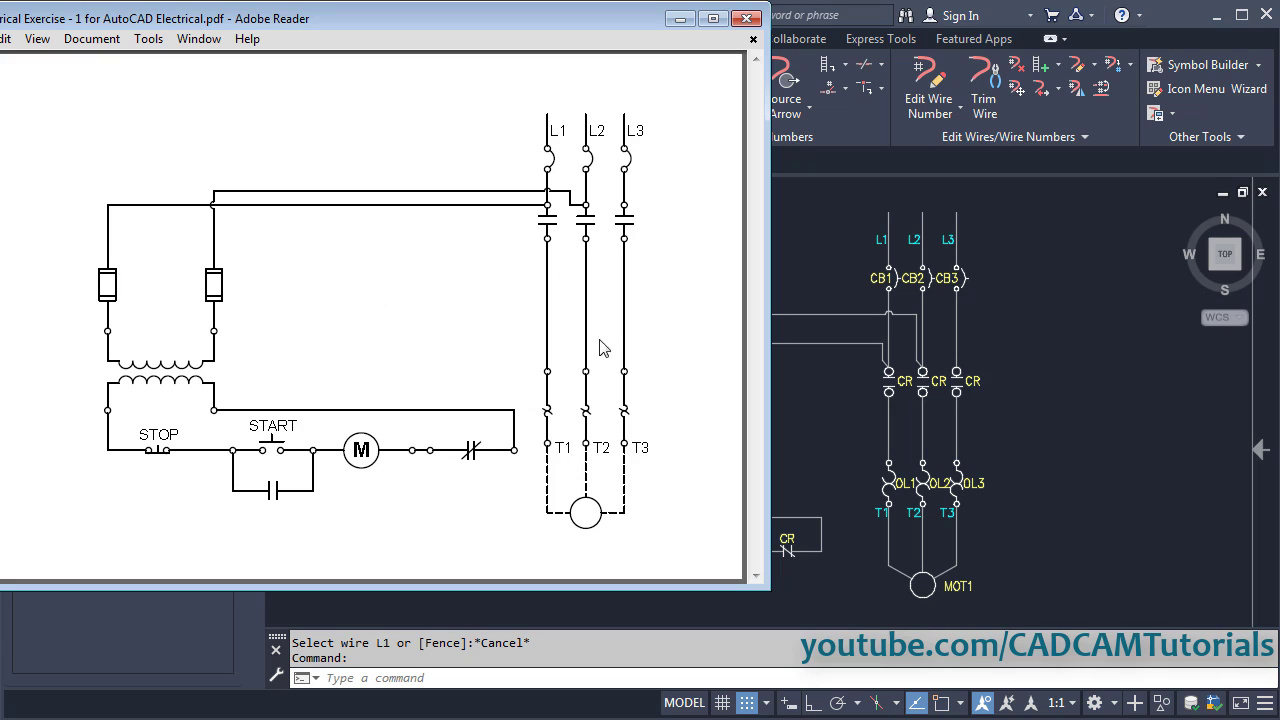
key(alt+Tab)
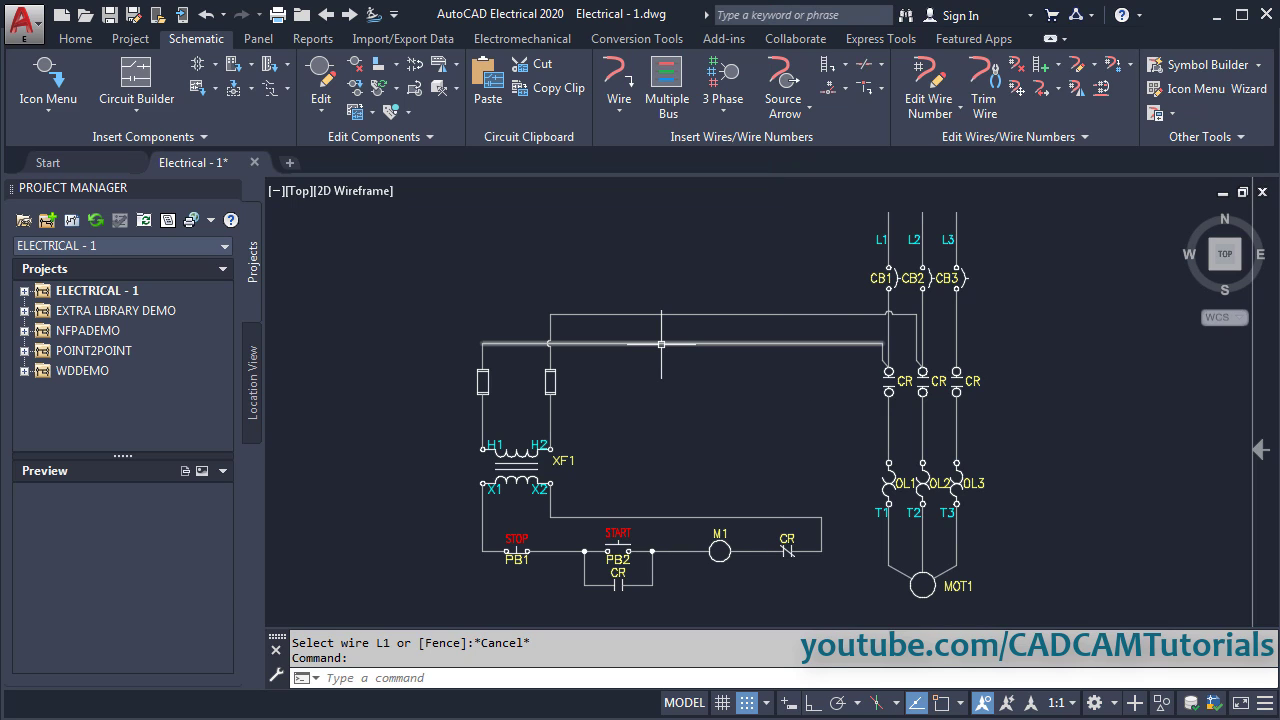
middle_click(817, 423)
middle_click(817, 423)
scroll(936, 535, up, 4)
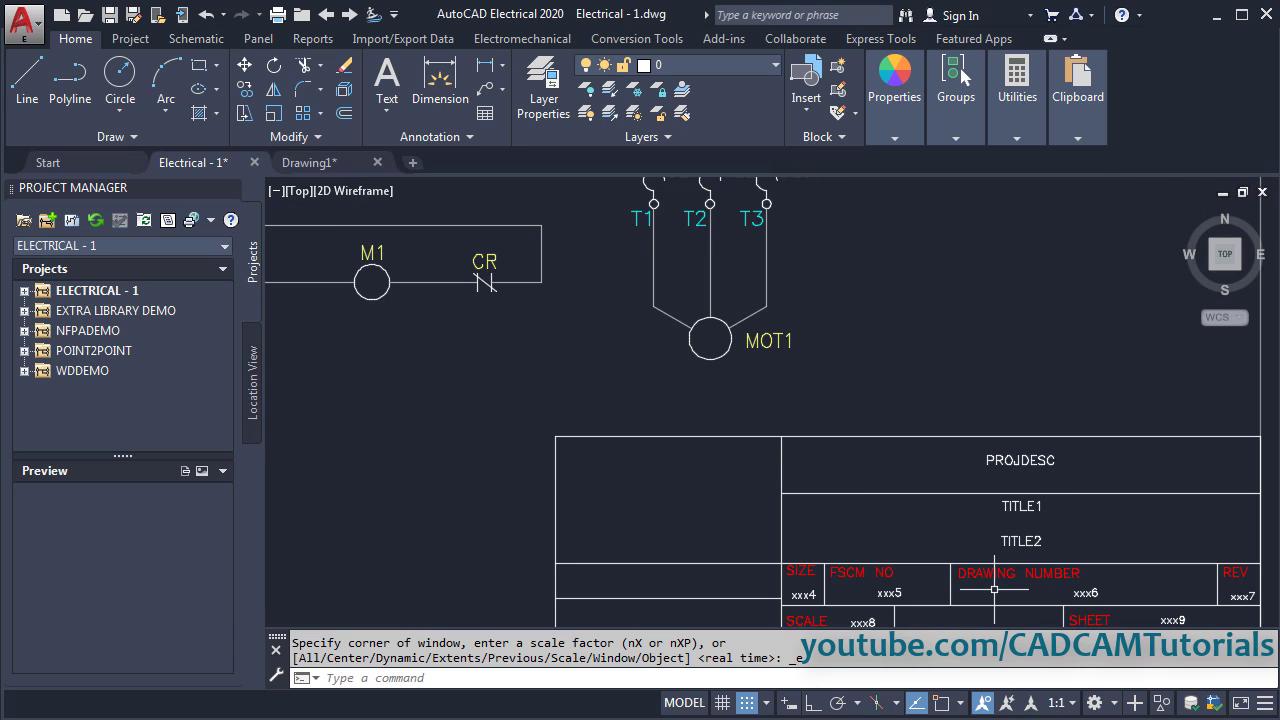
middle_drag(1012, 582, 937, 487)
scroll(943, 357, up, 1)
scroll(943, 370, up, 1)
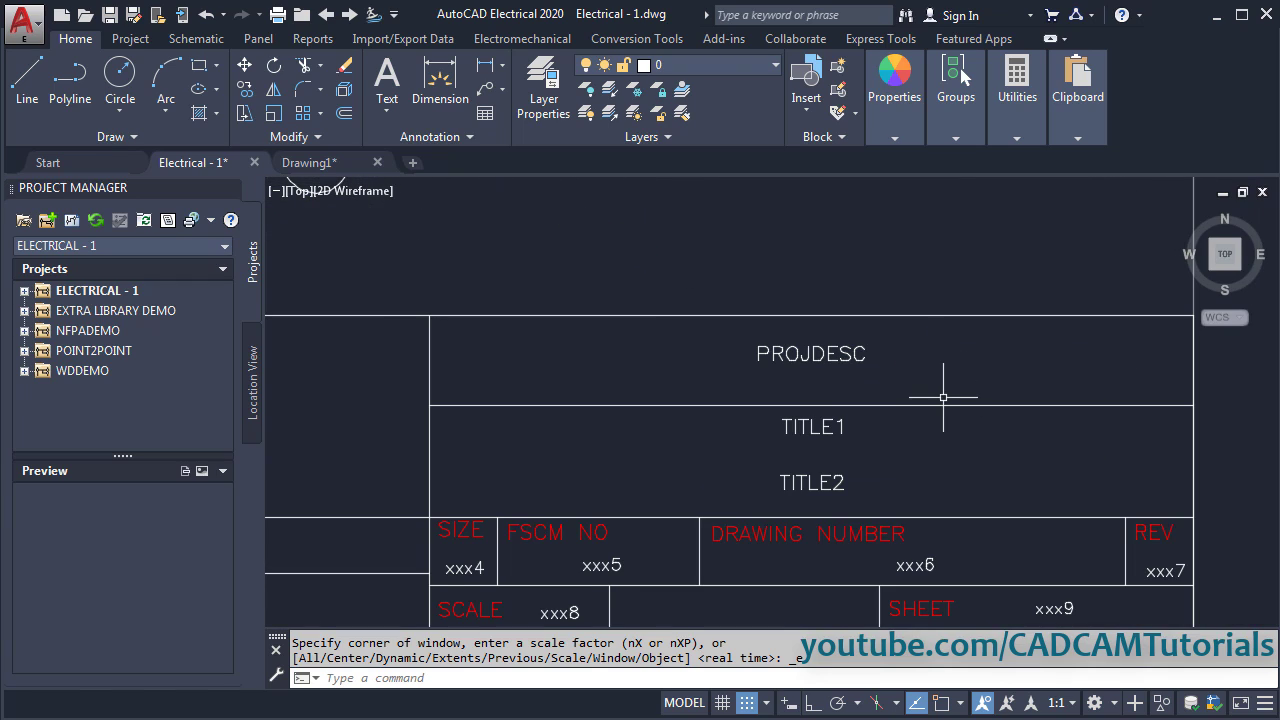
scroll(937, 360, up, 2)
middle_drag(931, 337, 932, 316)
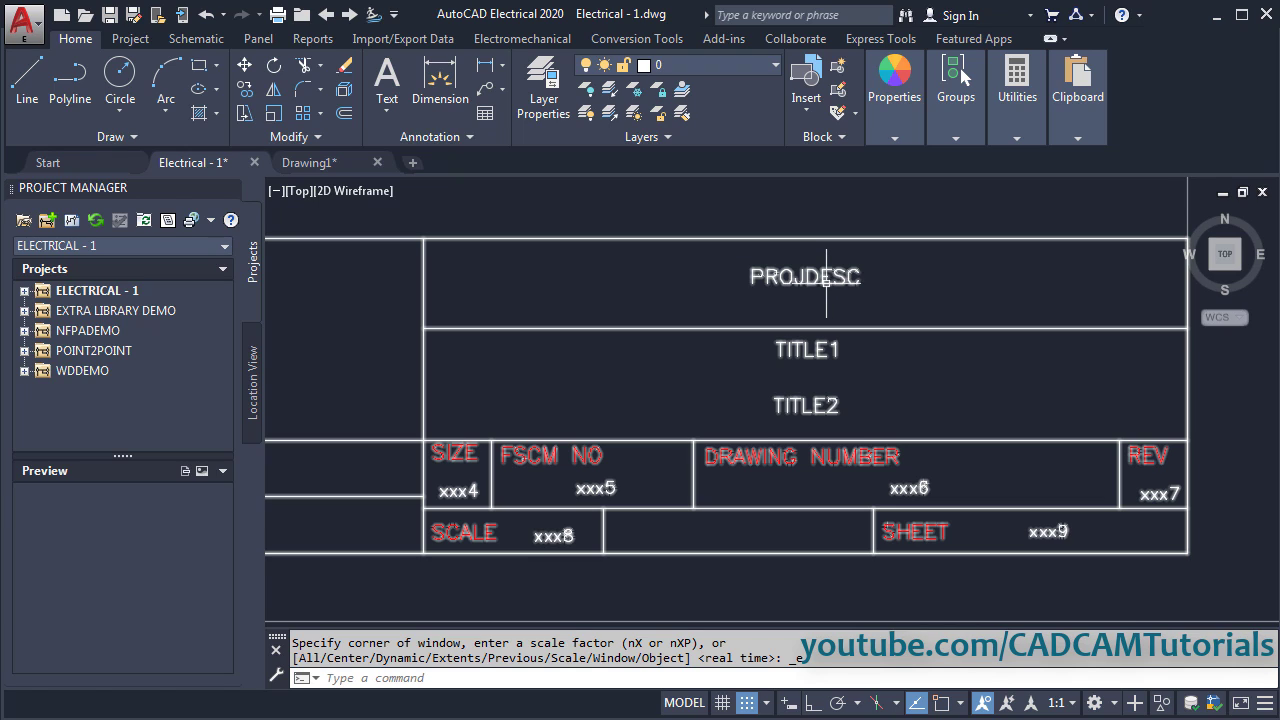
- Enter PROJECT OF ABC COMPANY as the project description and SCHEMATIC DIAGRAM as TITLE1
key(Escape)
double_click(826, 280)
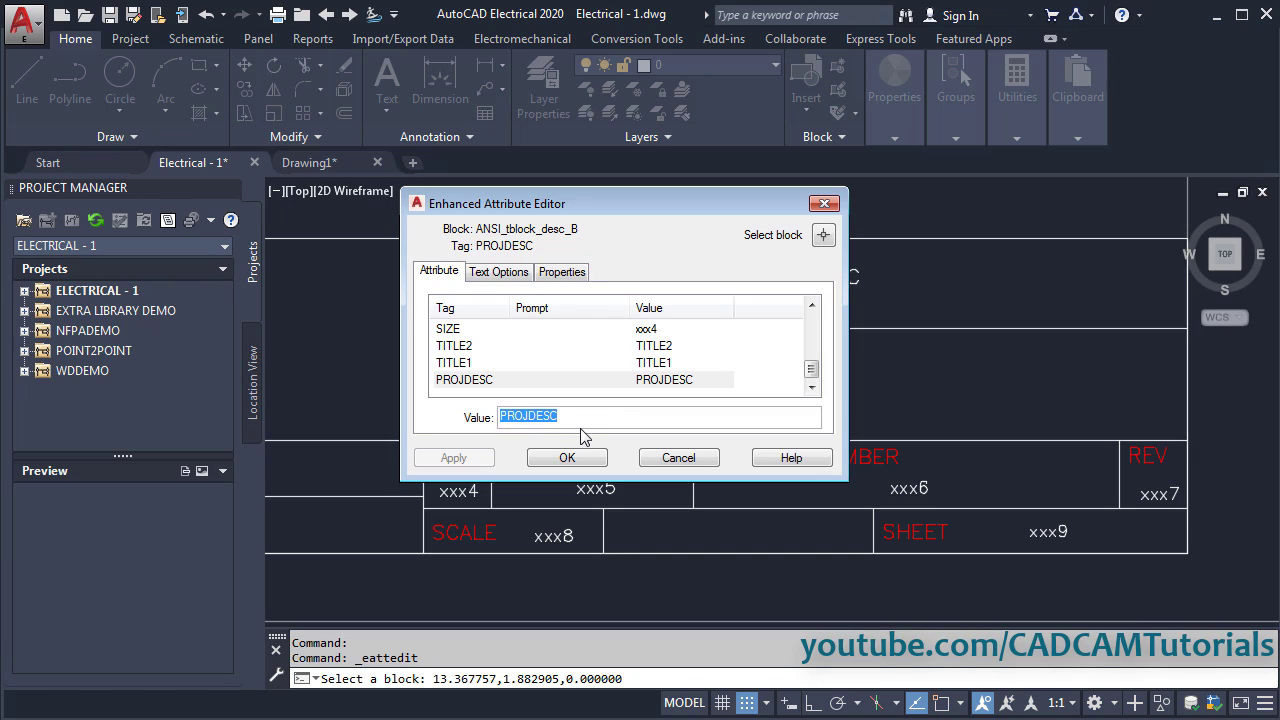
text(PRO)
text(C CO)
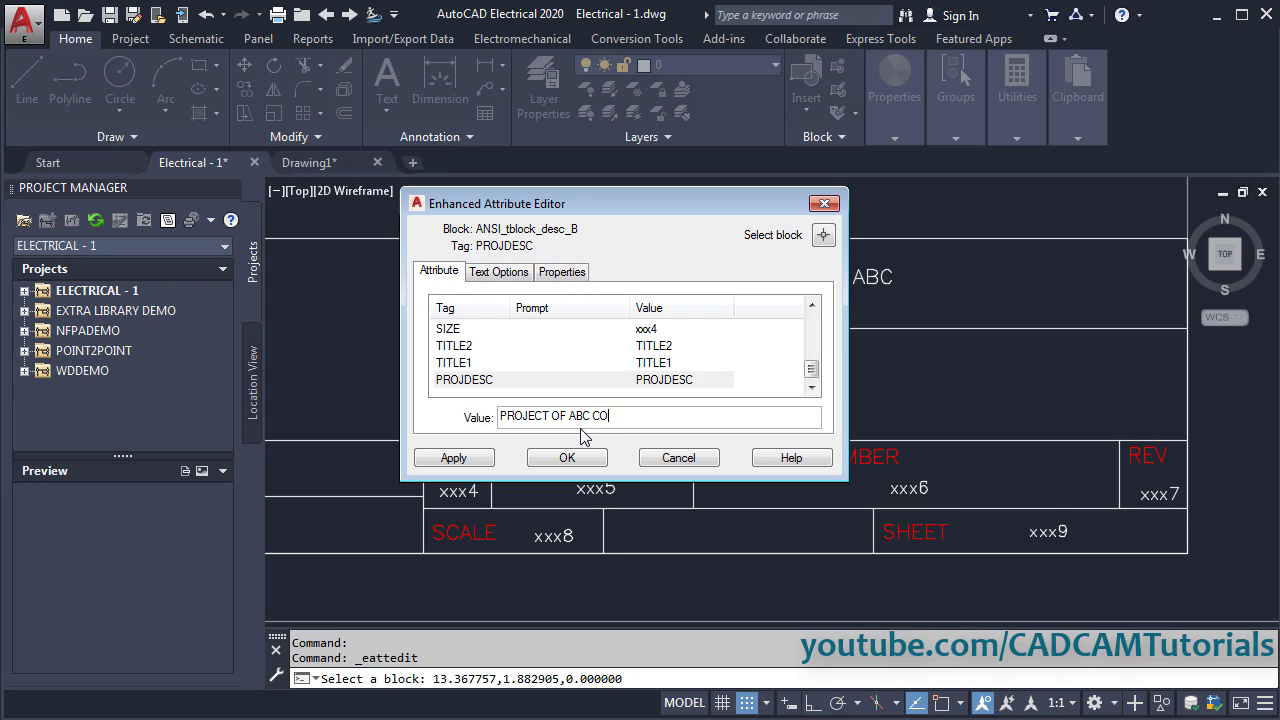
text(Y)
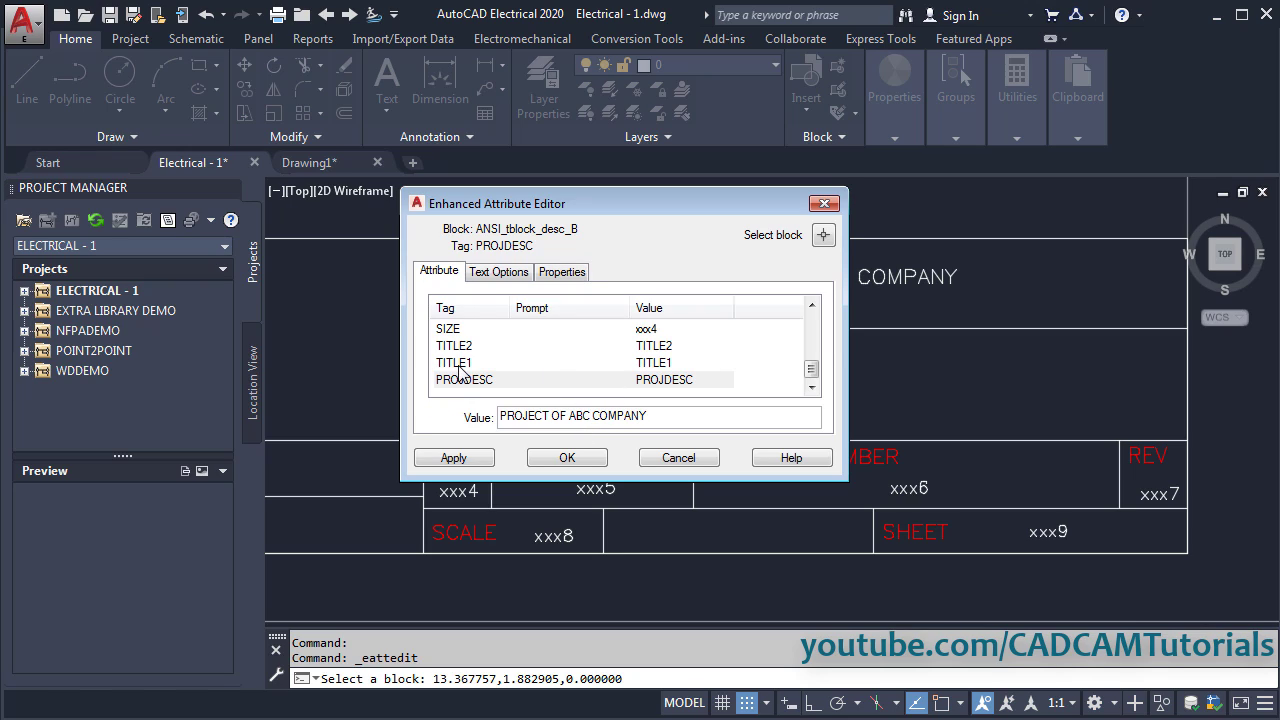
click(655, 365)
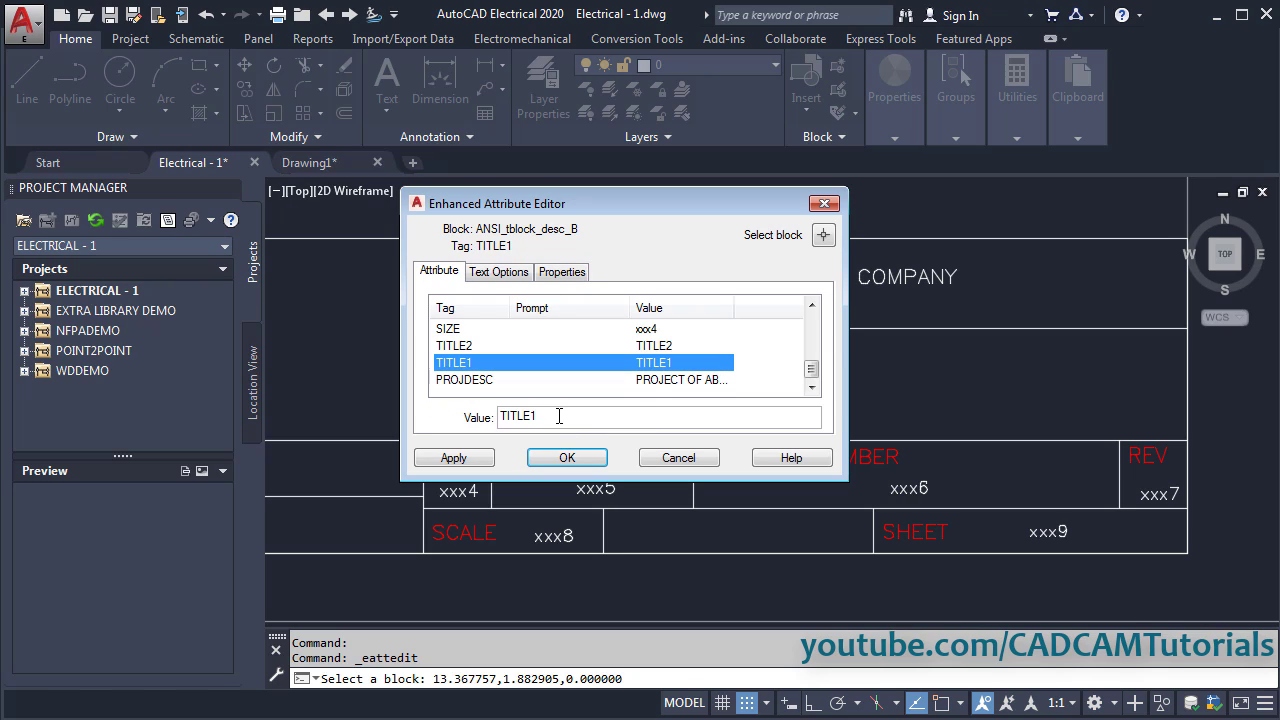
drag(559, 416, 432, 417)
text(S)
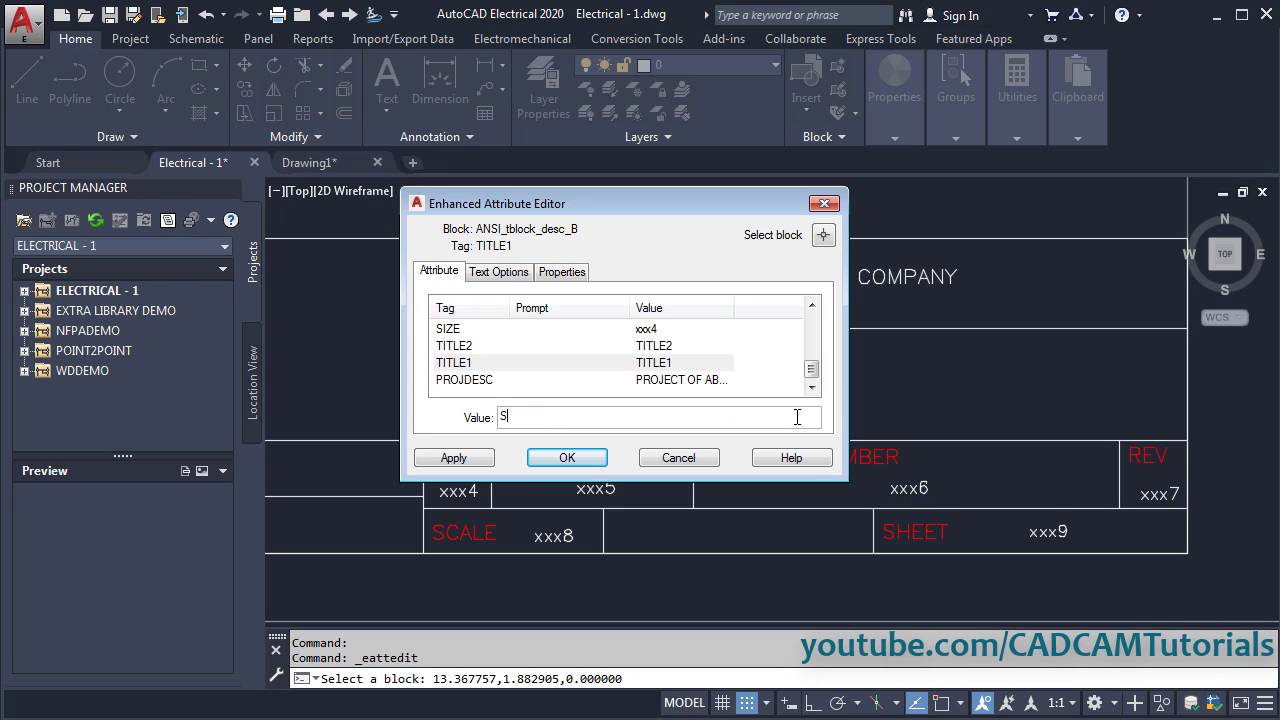
text(CHEMATIC DIAGR)
text(AM)
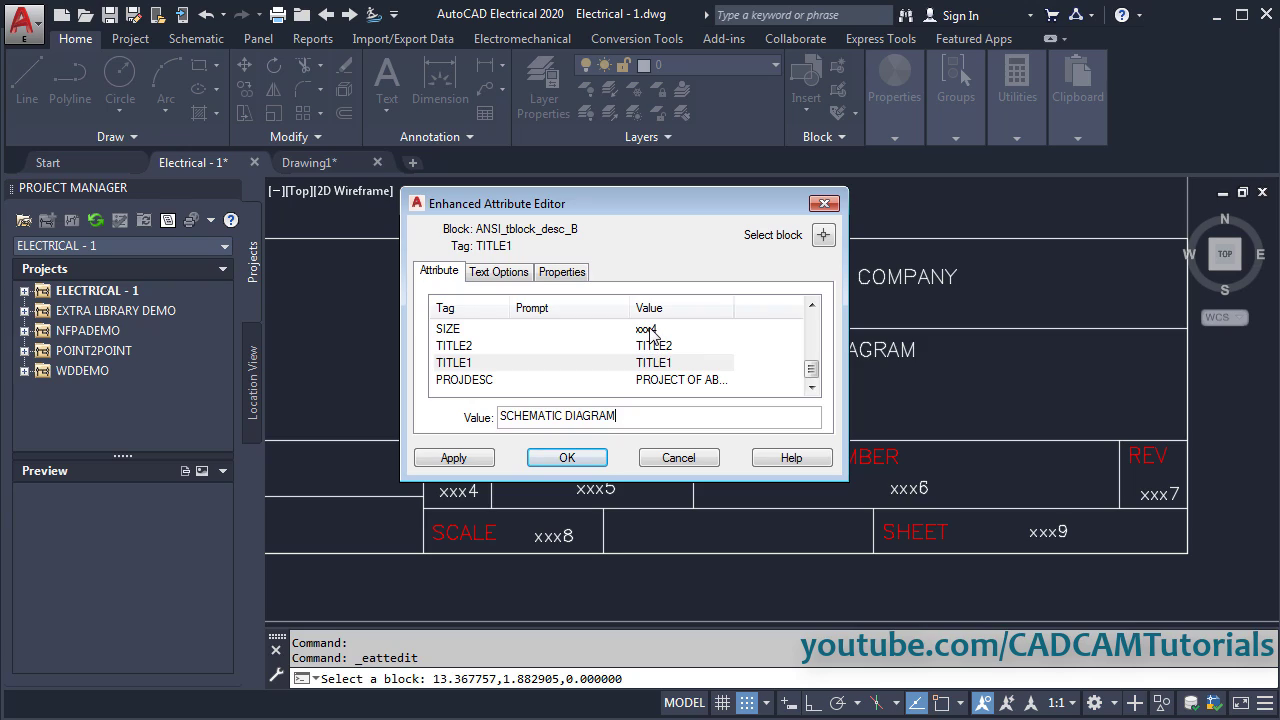
- Set the title block size to B and the revision to 00
click(650, 333)
drag(548, 418, 443, 417)
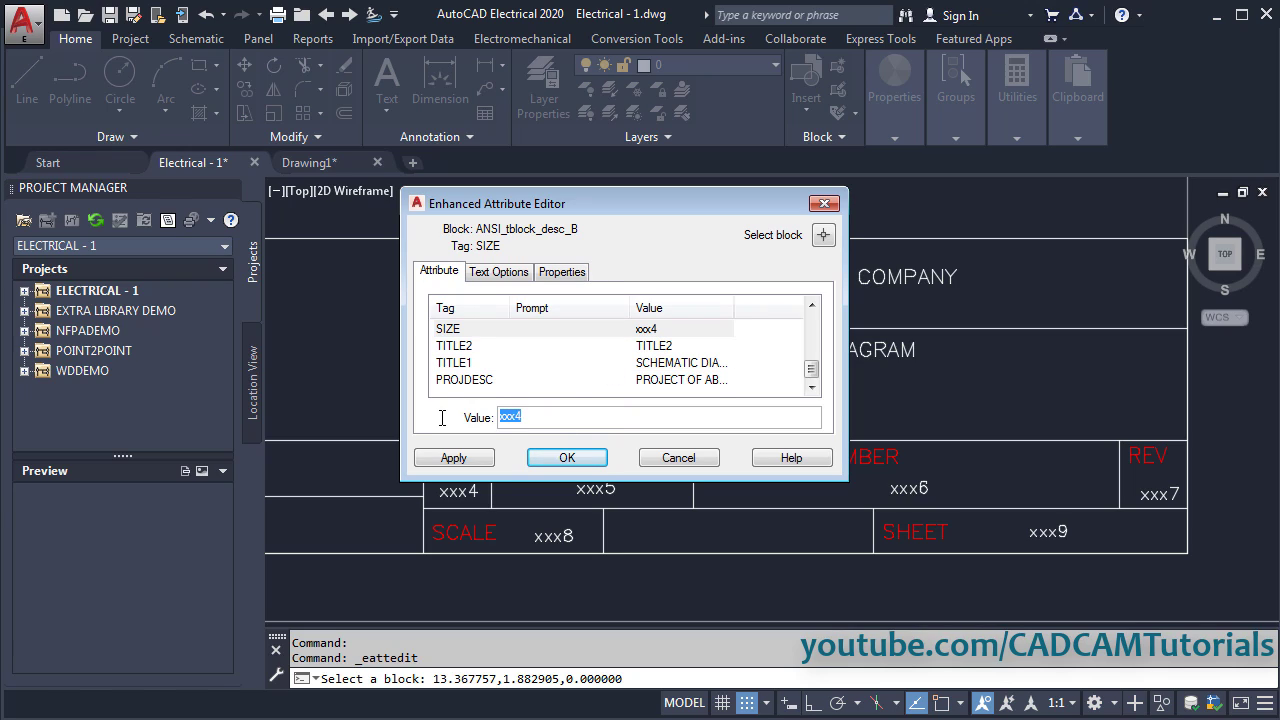
text(B)
click(700, 380)
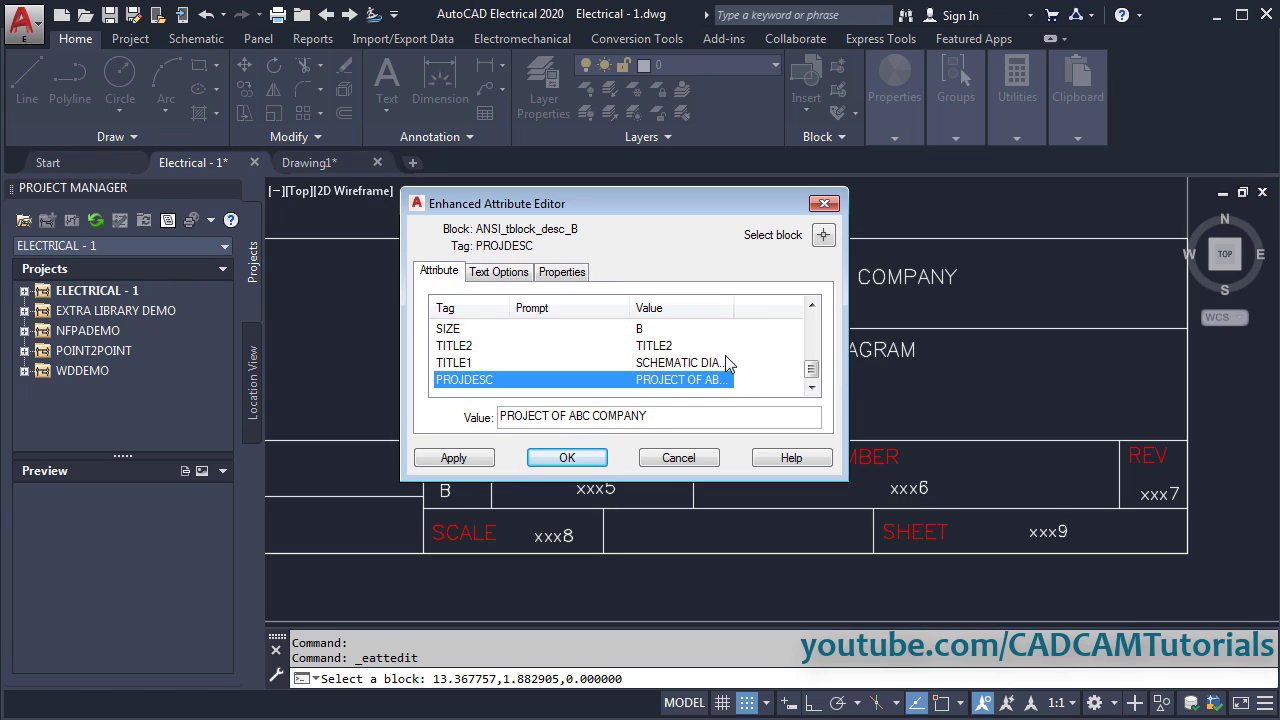
scroll(728, 364, up, 1)
click(645, 333)
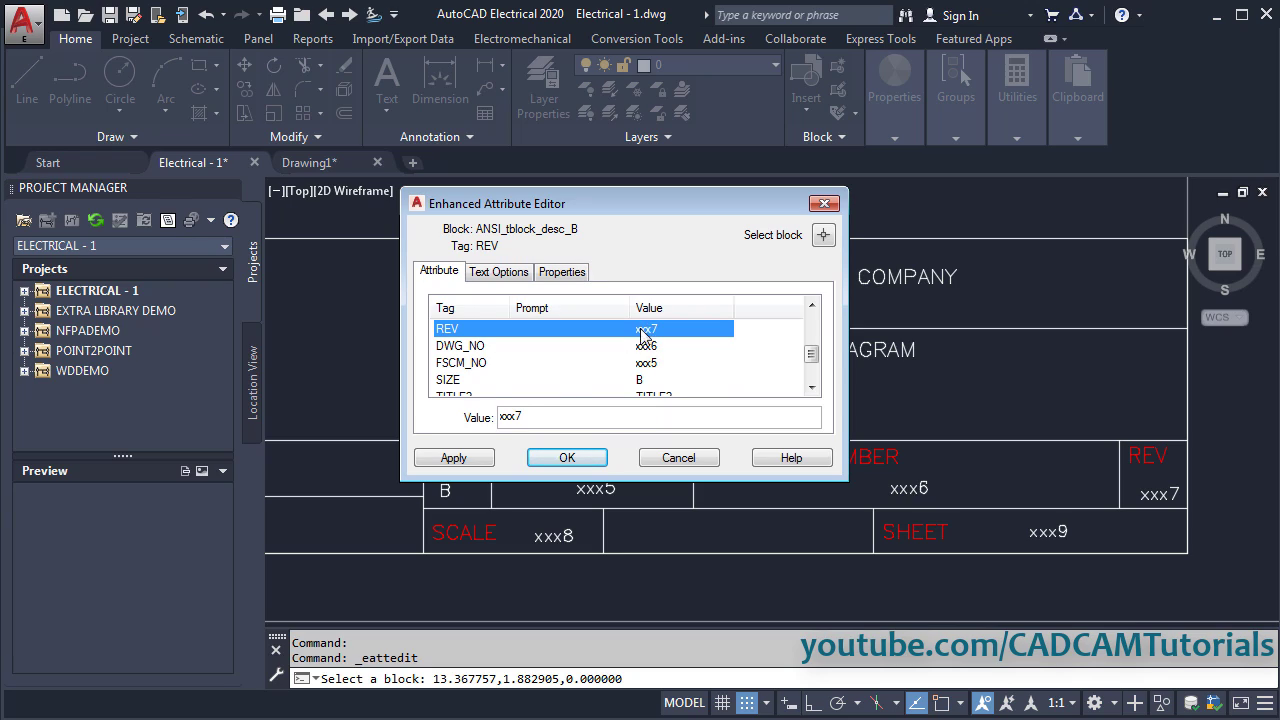
double_click(544, 421)
text(00)
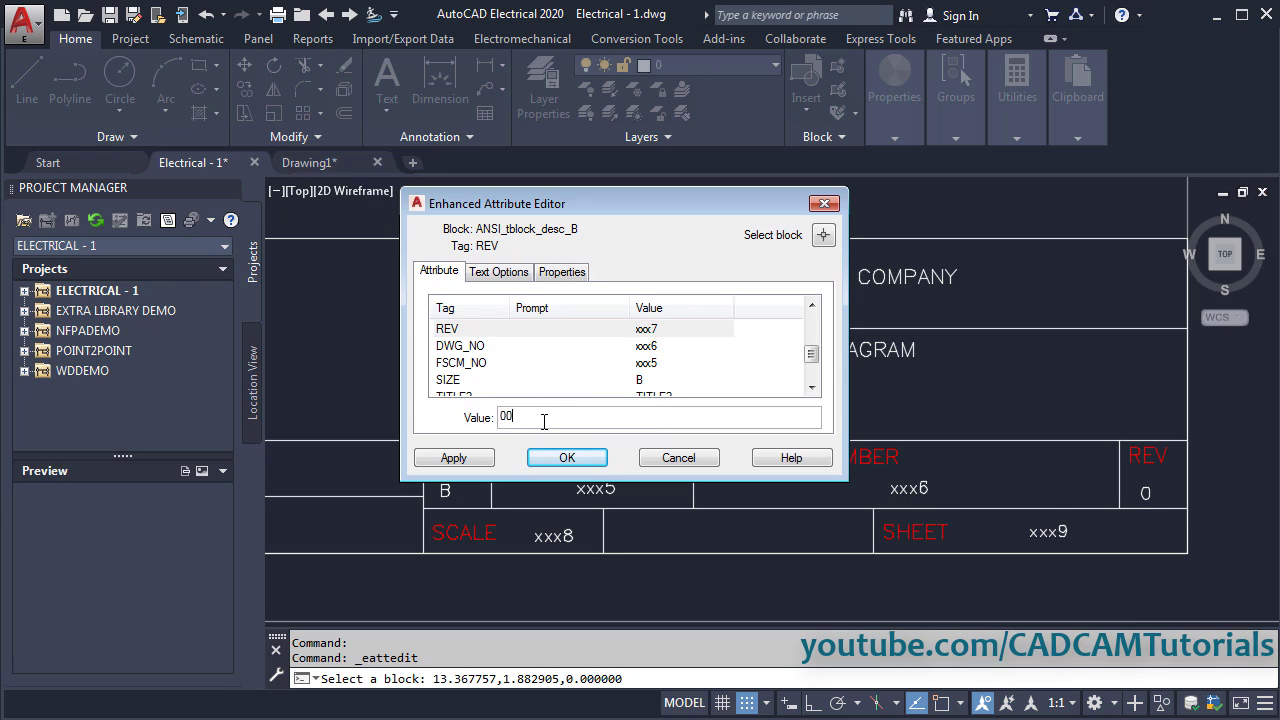
click(651, 363)
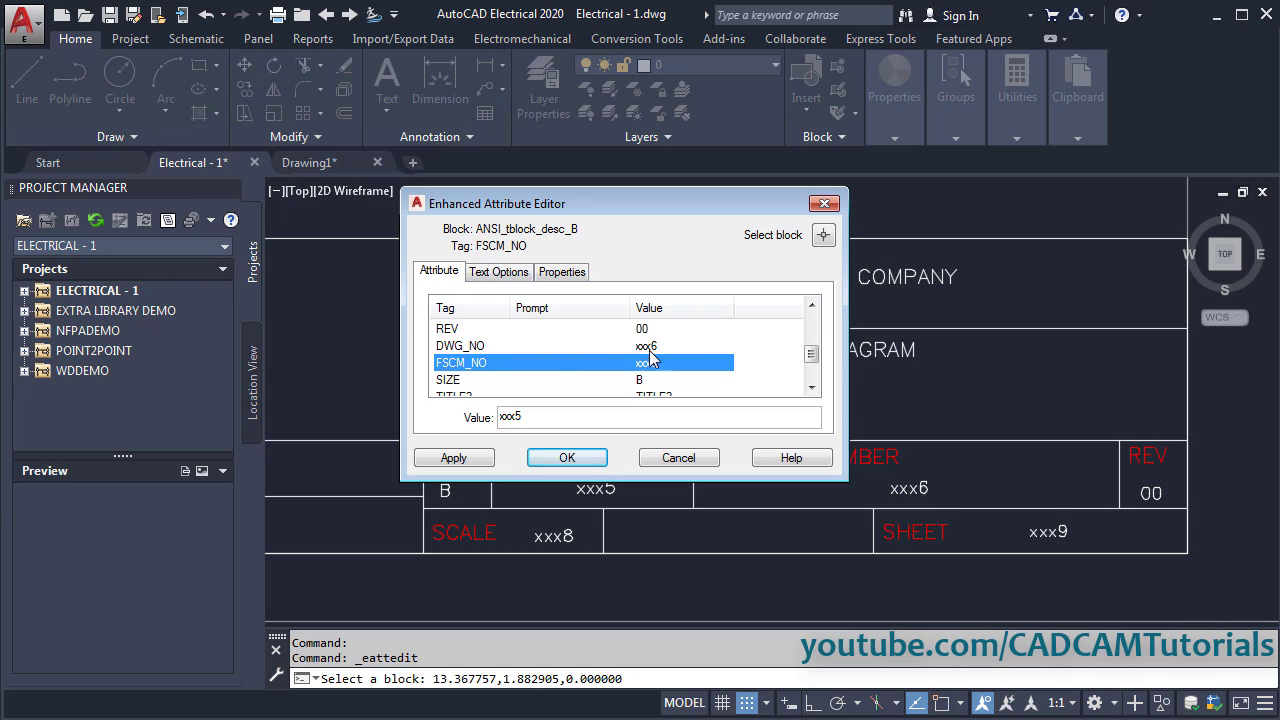
click(648, 350)
double_click(548, 418)
text(2)
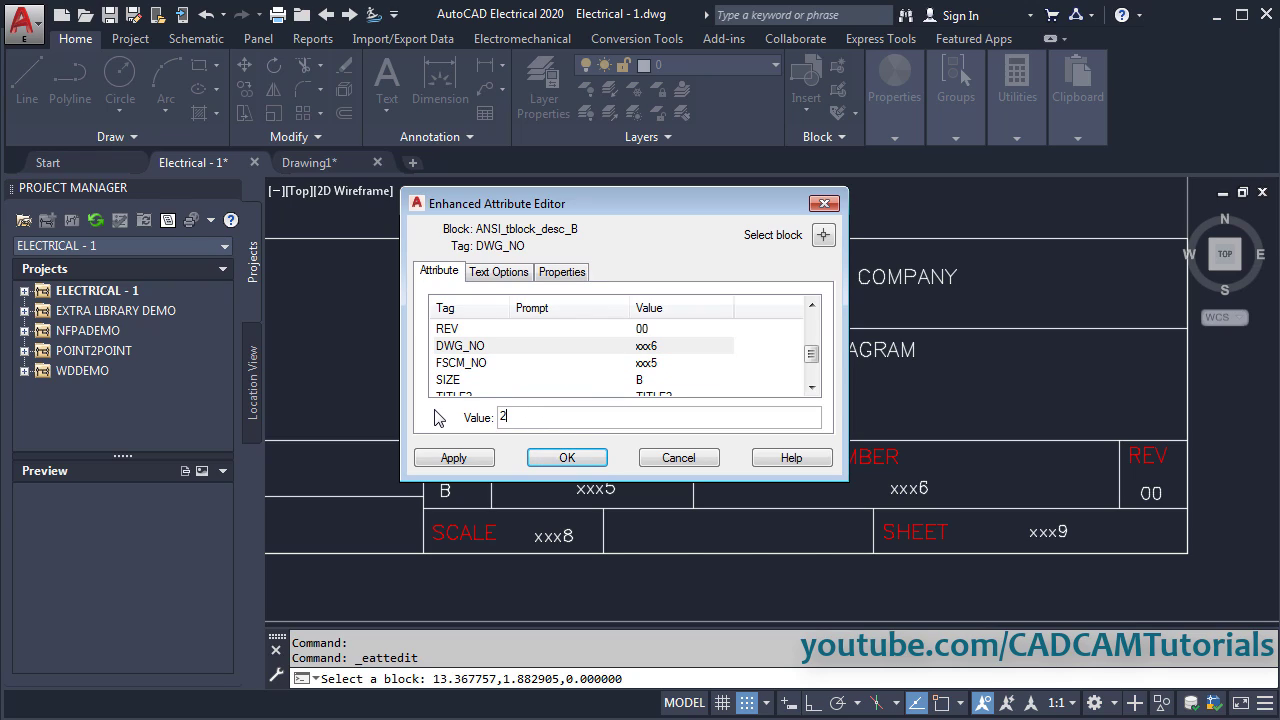
text(020-365-558)
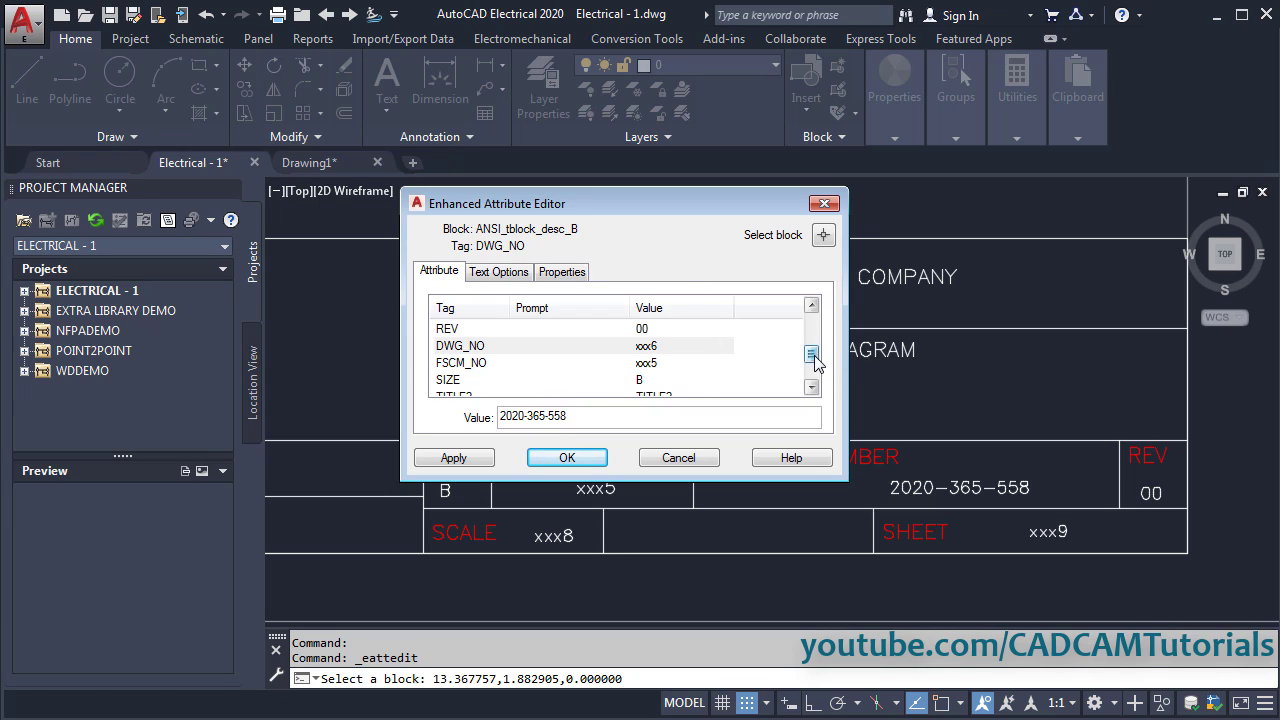
drag(812, 354, 813, 325)
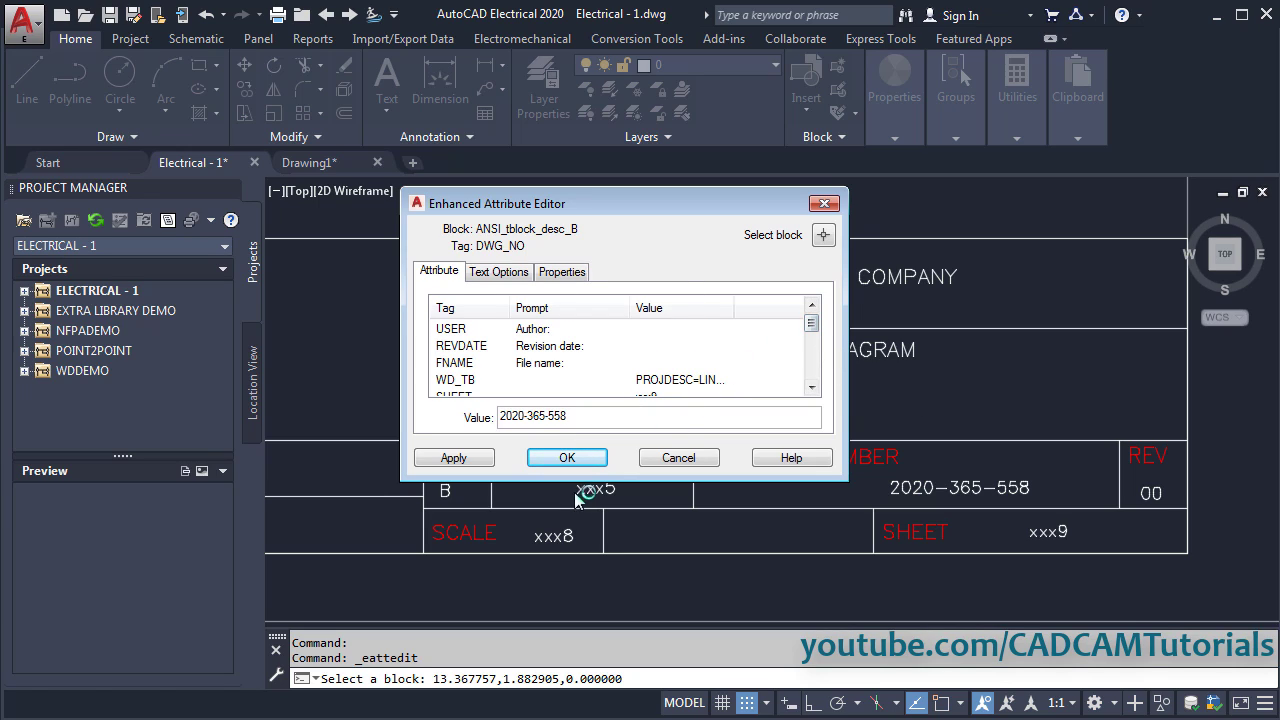
click(576, 456)
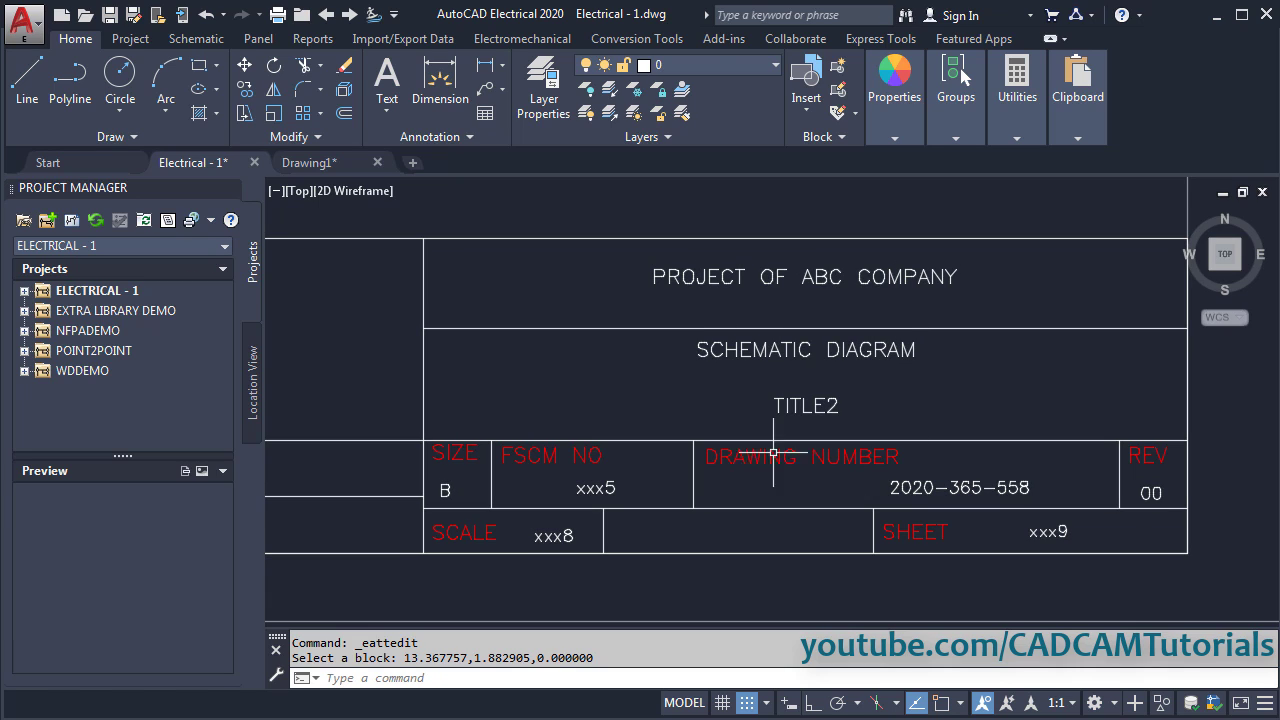
- Zoom to extents so the L1–L3 schematic and filled title block are fully visible
scroll(786, 391, down, 5)
middle_click(1053, 447)
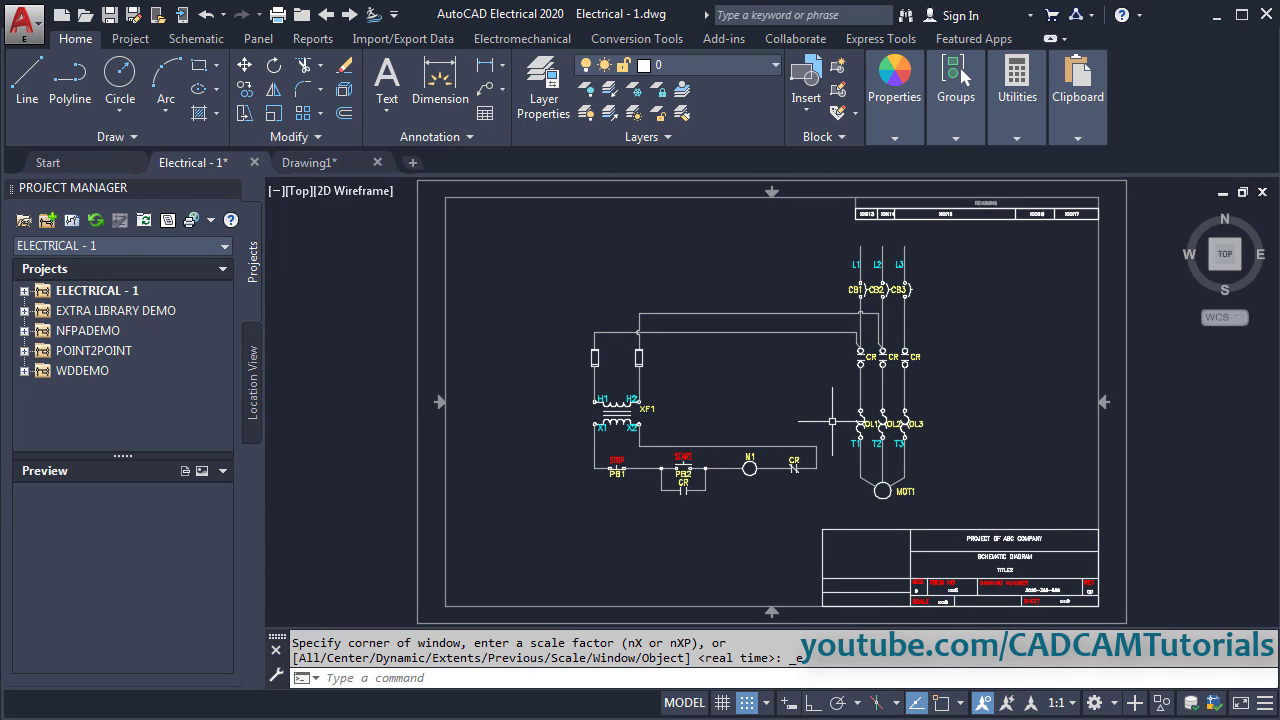